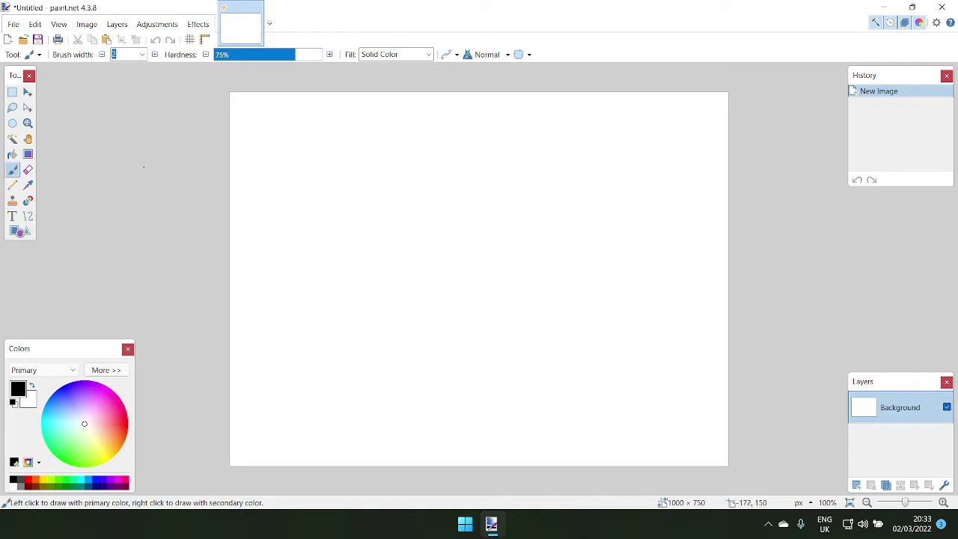
- Open the image sample.jpg from the Desktop
{"action": "left_click", "coordinate": [13, 24]}
{"action": "left_click", "coordinate": [34, 56]}
{"action": "left_click", "coordinate": [51, 172]}
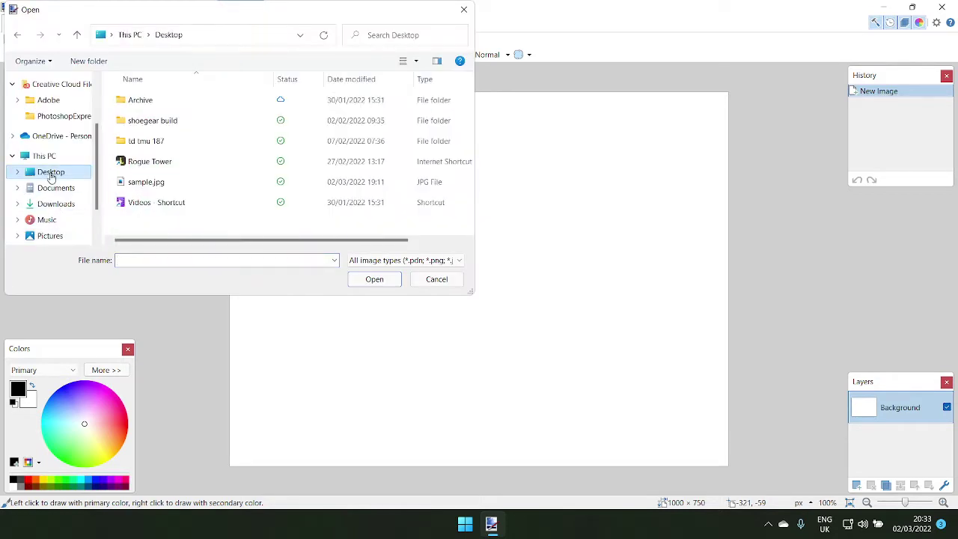
{"action": "double_click", "coordinate": [135, 184]}
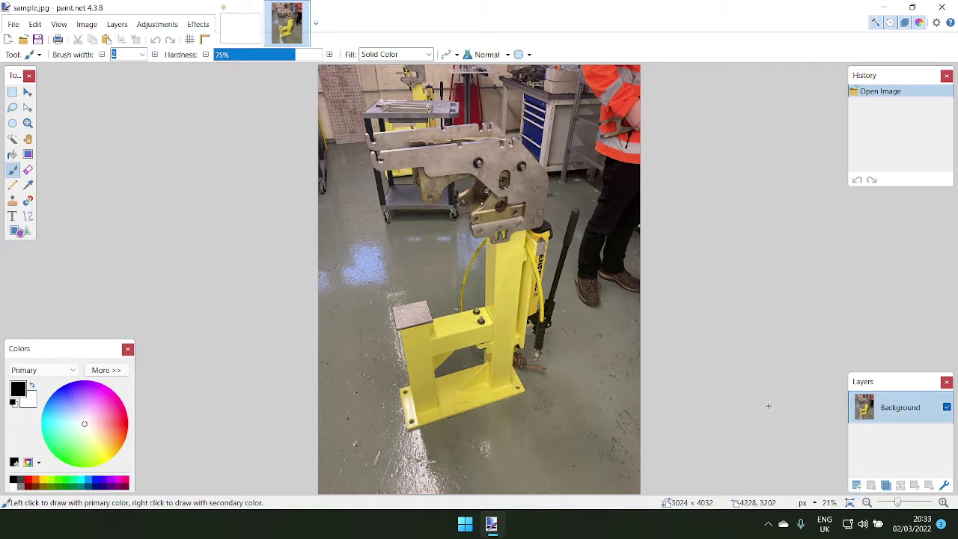
- Copy the entire photo and paste it into a new layer
{"action": "key", "text": "ctrl+a"}
{"action": "key", "text": "ctrl+c"}
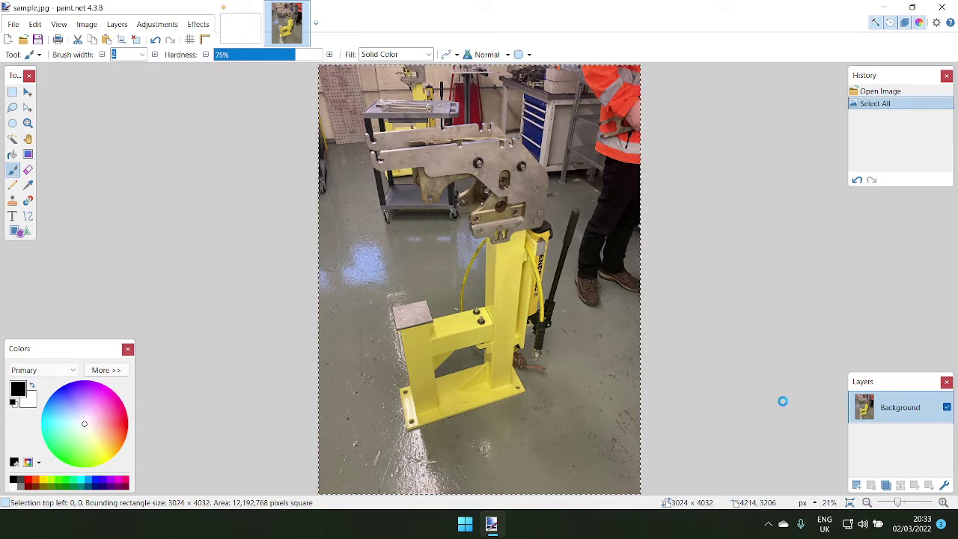
{"action": "key", "text": "ctrl+shift+v"}
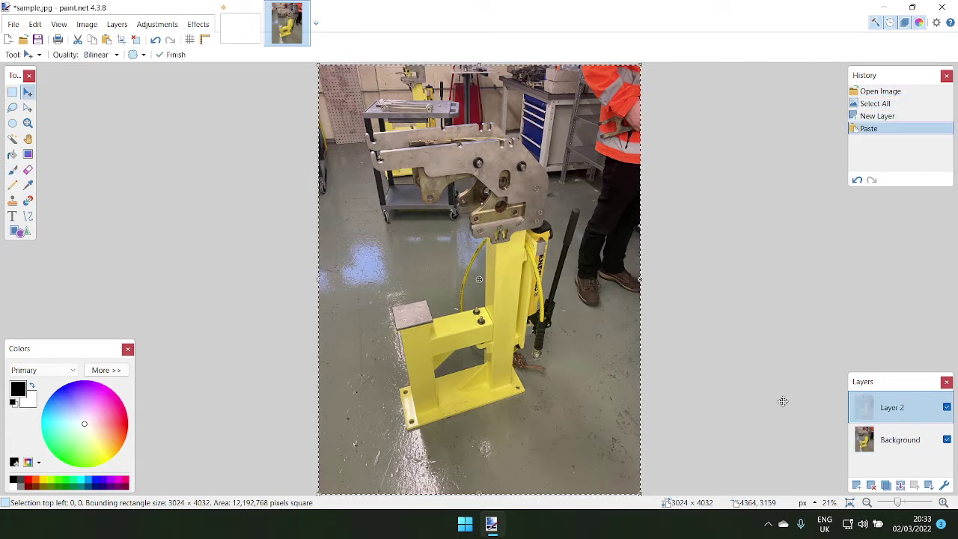
{"action": "left_click", "coordinate": [885, 447]}
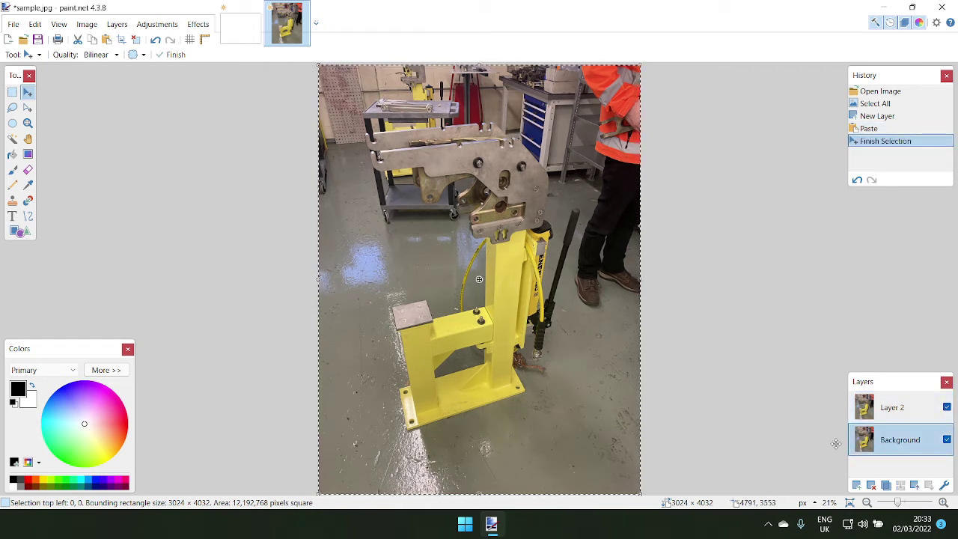
{"action": "key", "text": "ctrl+a"}
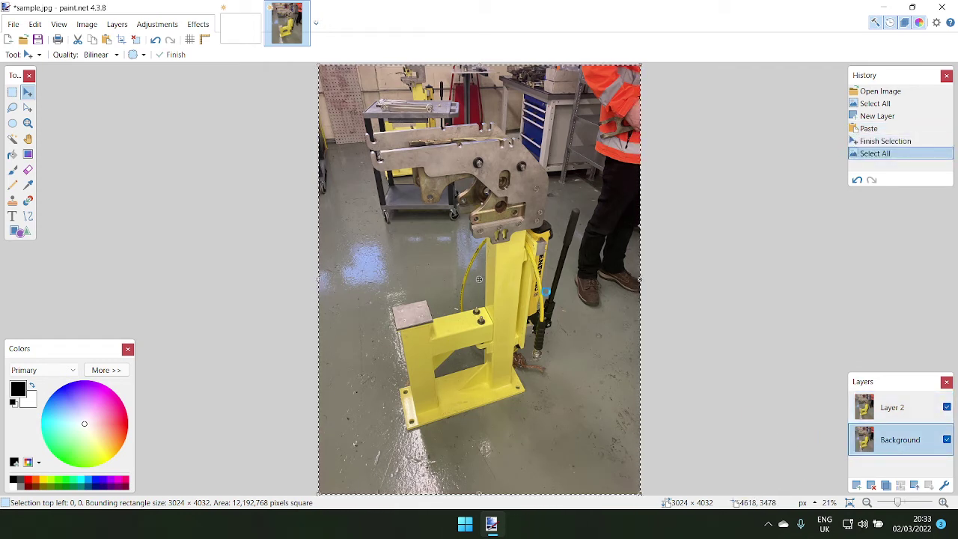
{"action": "left_click", "coordinate": [856, 485]}
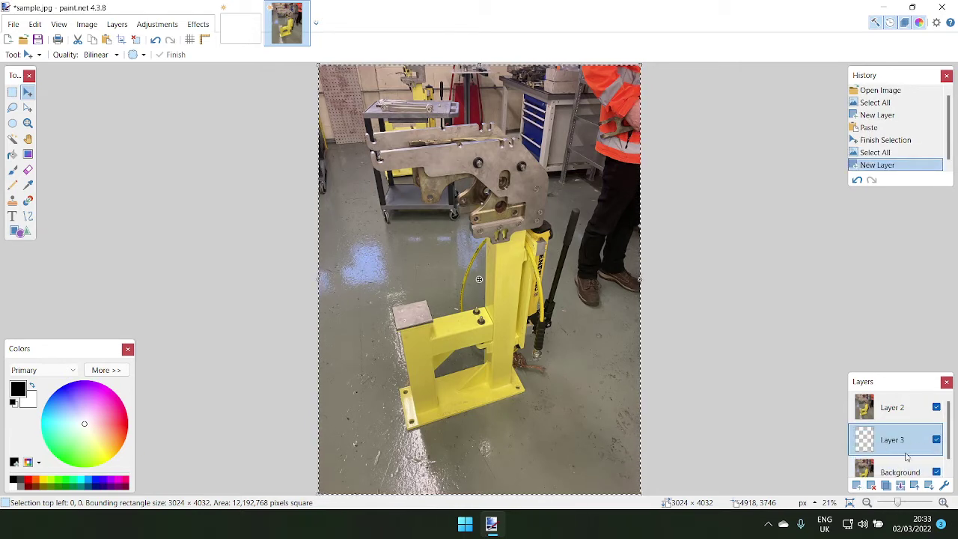
{"action": "left_click", "coordinate": [871, 485]}
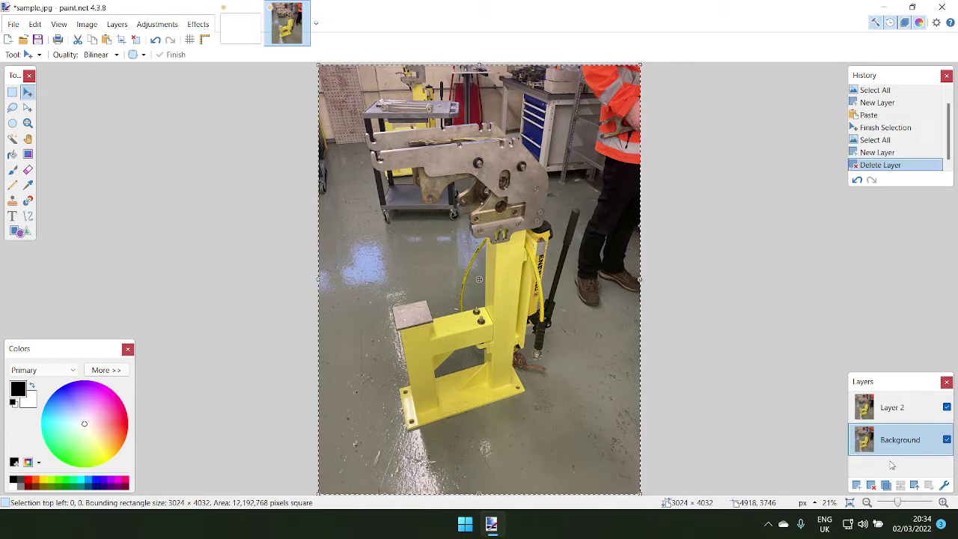
- Make Layer 2 the active layer and hide the Background layer
{"action": "left_click", "coordinate": [900, 416]}
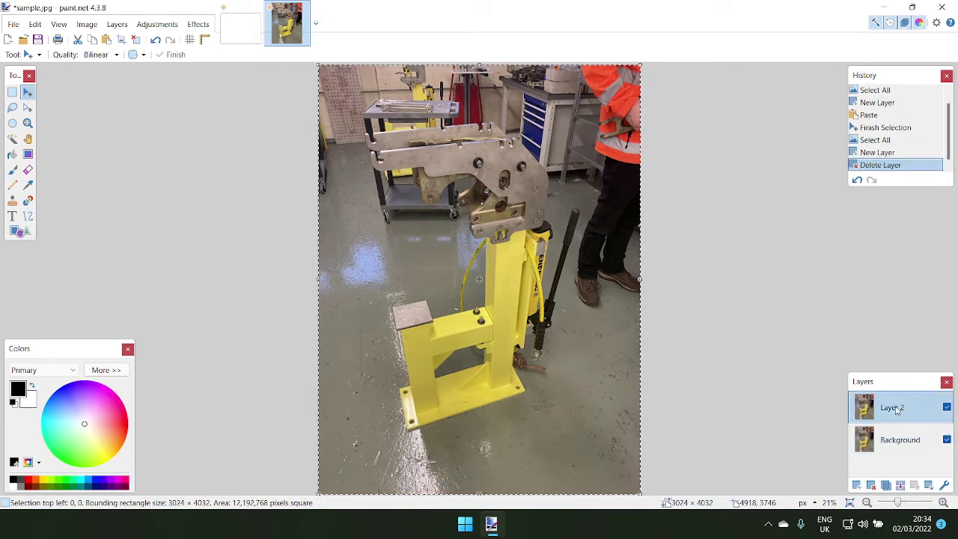
{"action": "left_click", "coordinate": [947, 440]}
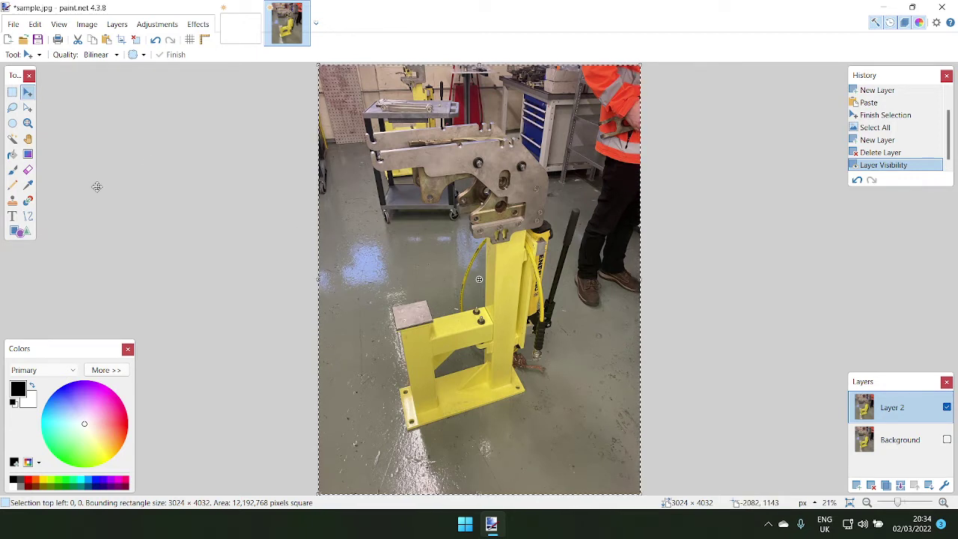
- Try to outline the stand and the floor below its base plate with the Lasso Select tool
{"action": "left_click", "coordinate": [12, 107]}
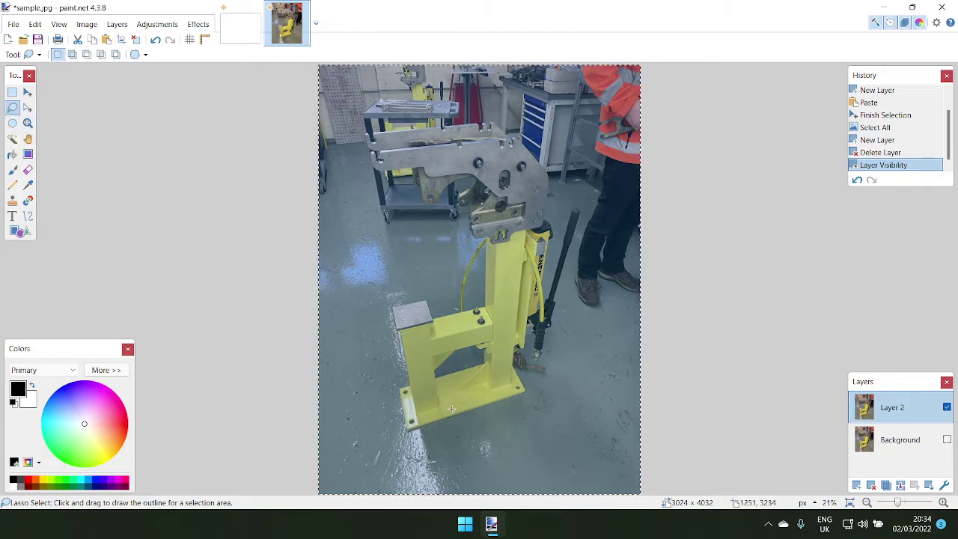
{"action": "scroll", "coordinate": [411, 391], "scroll_direction": "up", "scroll_amount": 2, "text": "ctrl"}
{"action": "scroll", "coordinate": [411, 391], "scroll_direction": "up", "scroll_amount": 1, "text": "ctrl"}
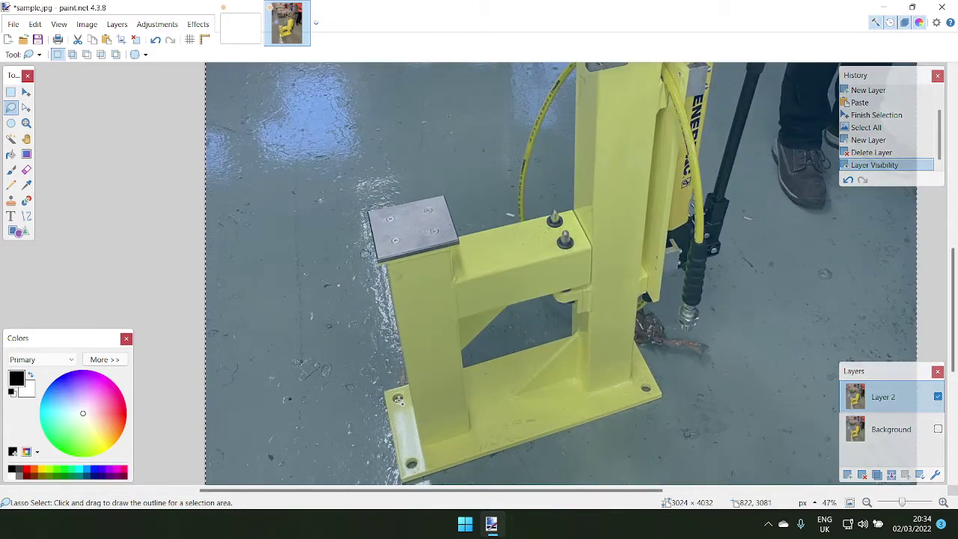
{"action": "scroll", "coordinate": [398, 399], "scroll_direction": "down", "scroll_amount": 2, "text": "ctrl"}
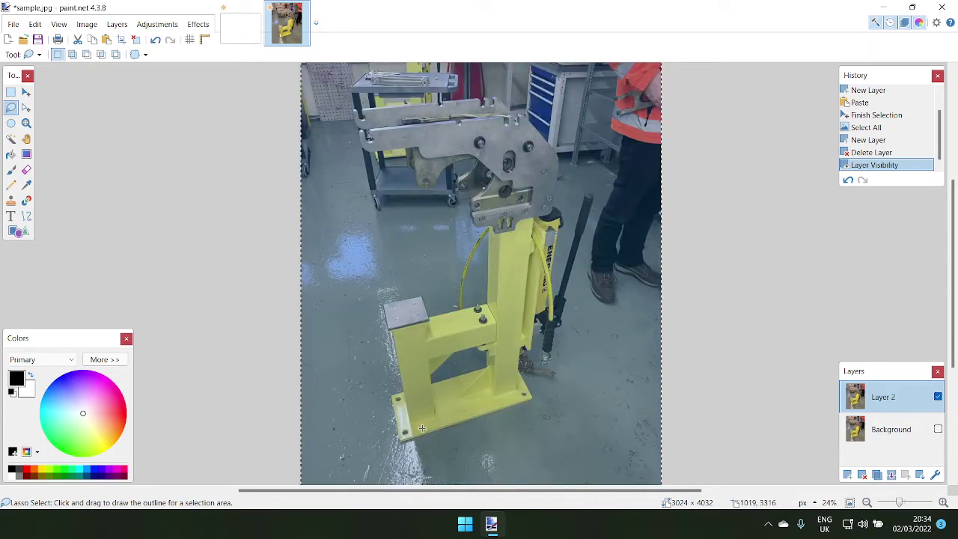
{"action": "mouse_move", "coordinate": [397, 314]}
{"action": "left_mouse_down"}
{"action": "mouse_move", "coordinate": [400, 416]}
{"action": "mouse_move", "coordinate": [486, 408]}
{"action": "mouse_move", "coordinate": [516, 281]}
{"action": "mouse_move", "coordinate": [449, 113]}
{"action": "mouse_move", "coordinate": [341, 142]}
{"action": "mouse_move", "coordinate": [390, 307]}
{"action": "left_mouse_up"}
{"action": "scroll", "coordinate": [461, 350], "scroll_direction": "down", "scroll_amount": 3}
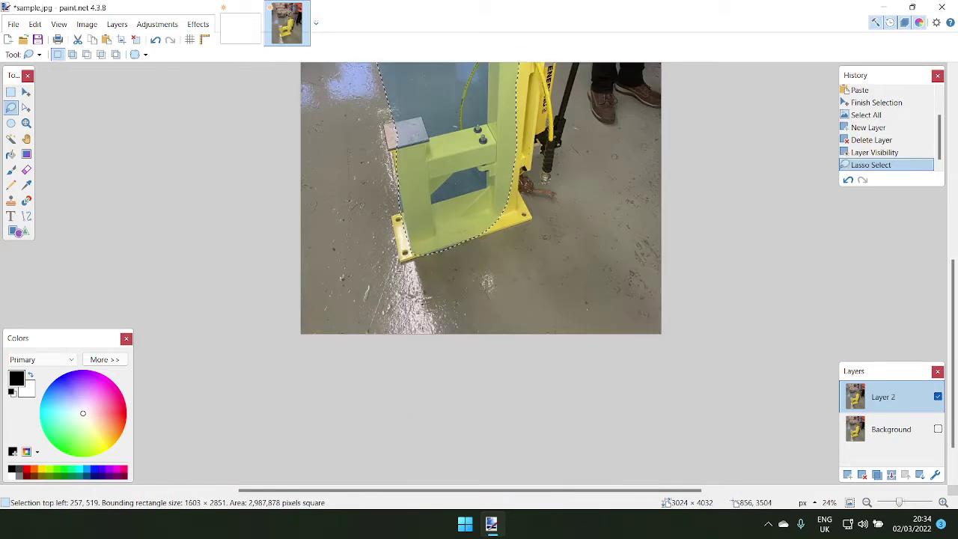
{"action": "mouse_move", "coordinate": [403, 263]}
{"action": "left_mouse_down"}
{"action": "mouse_move", "coordinate": [642, 279]}
{"action": "mouse_move", "coordinate": [408, 261]}
{"action": "left_mouse_up"}
{"action": "left_click_drag", "start_coordinate": [613, 179], "coordinate": [528, 223]}
{"action": "scroll", "coordinate": [599, 253], "scroll_direction": "down", "scroll_amount": 1}
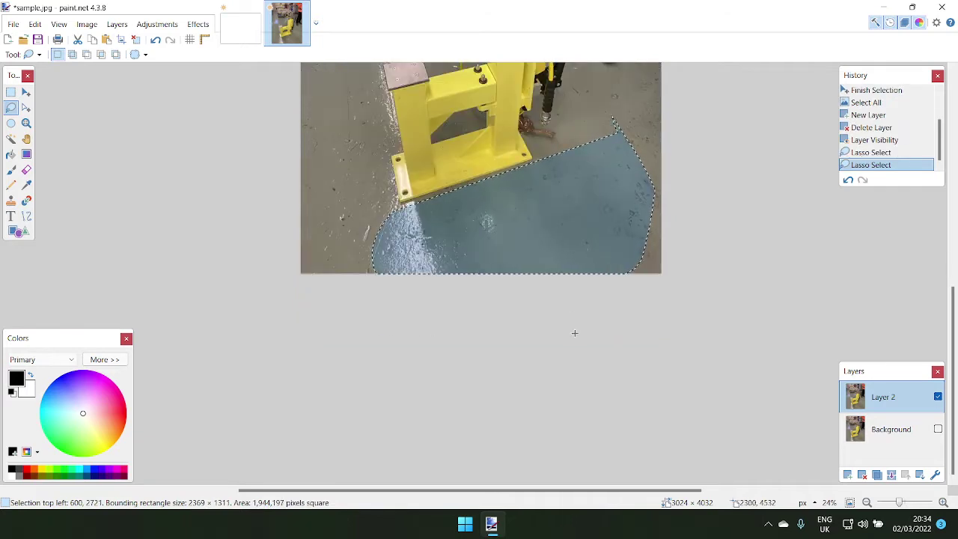
{"action": "scroll", "coordinate": [575, 334], "scroll_direction": "up", "scroll_amount": 5}
{"action": "scroll", "coordinate": [571, 337], "scroll_direction": "down", "scroll_amount": 3}
{"action": "left_click_drag", "start_coordinate": [536, 284], "coordinate": [514, 219]}
{"action": "scroll", "coordinate": [581, 352], "scroll_direction": "down", "scroll_amount": 2}
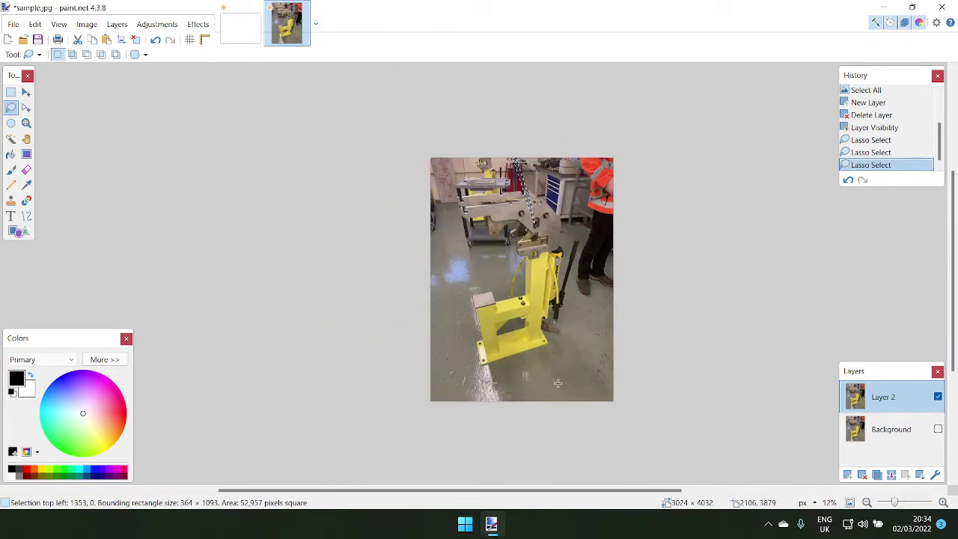
{"action": "scroll", "coordinate": [581, 352], "scroll_direction": "up", "scroll_amount": 2}
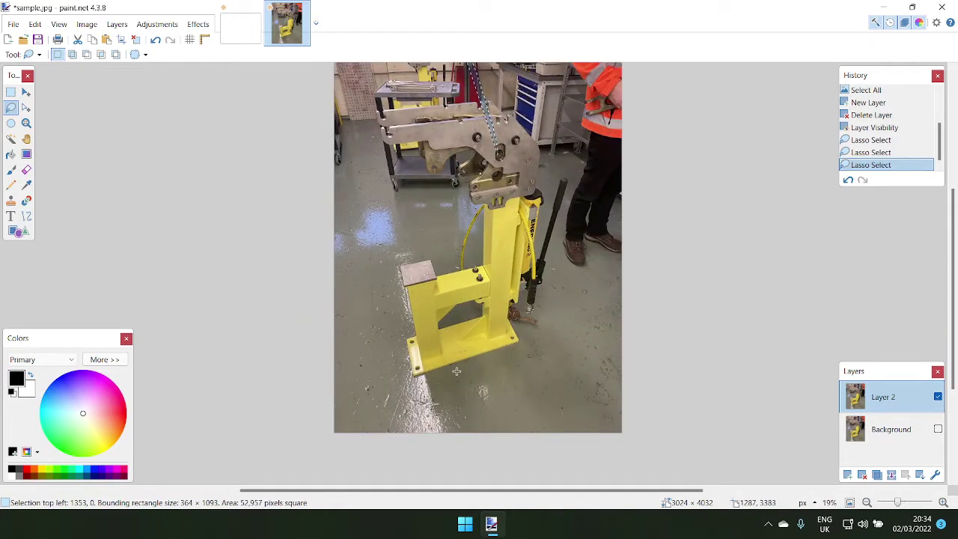
{"action": "scroll", "coordinate": [485, 397], "scroll_direction": "up", "scroll_amount": 3}
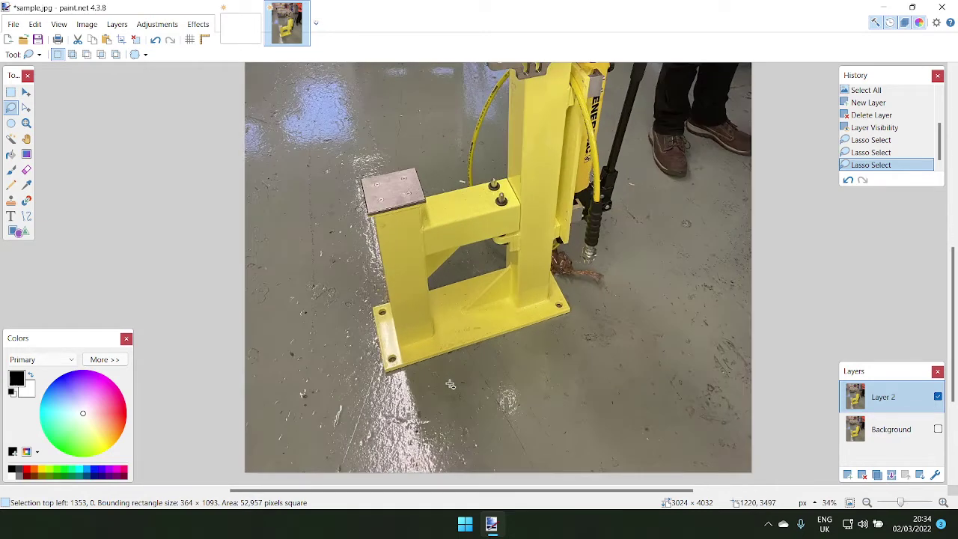
{"action": "scroll", "coordinate": [524, 397], "scroll_direction": "down", "scroll_amount": 3}
{"action": "scroll", "coordinate": [494, 330], "scroll_direction": "up", "scroll_amount": 3}
{"action": "scroll", "coordinate": [493, 330], "scroll_direction": "down", "scroll_amount": 4}
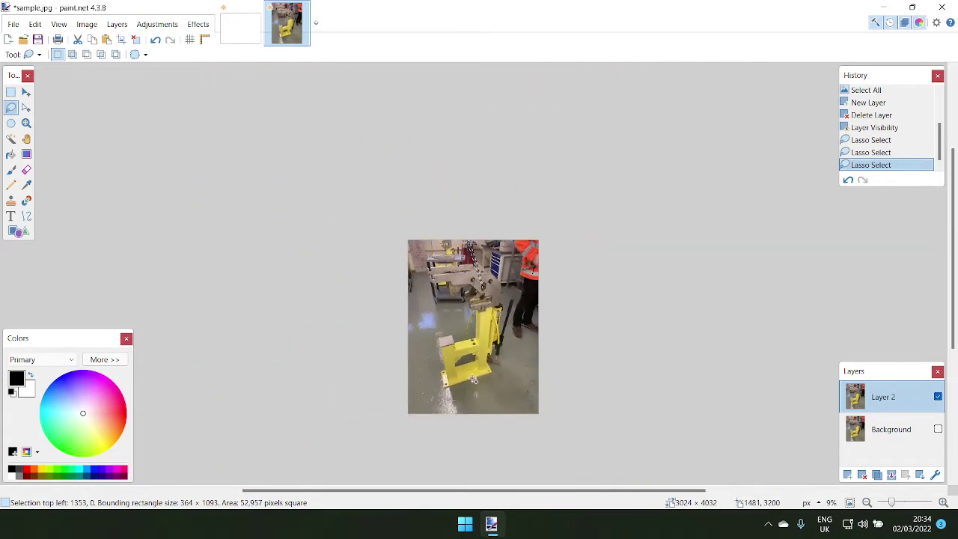
{"action": "scroll", "coordinate": [464, 408], "scroll_direction": "up", "scroll_amount": 3}
{"action": "scroll", "coordinate": [463, 407], "scroll_direction": "right", "scroll_amount": 3}
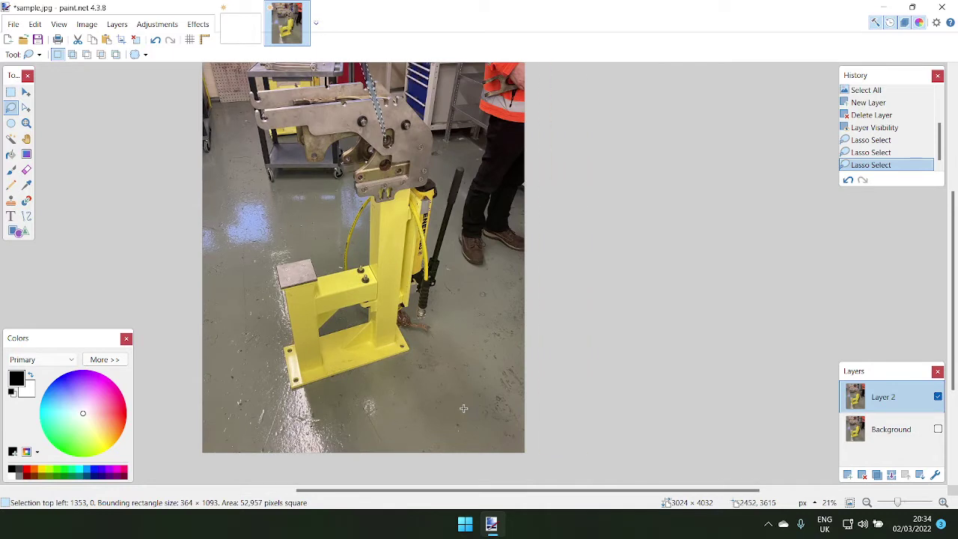
{"action": "scroll", "coordinate": [462, 407], "scroll_direction": "left", "scroll_amount": 2}
{"action": "scroll", "coordinate": [462, 408], "scroll_direction": "left", "scroll_amount": 2}
{"action": "scroll", "coordinate": [461, 409], "scroll_direction": "right", "scroll_amount": 3}
{"action": "scroll", "coordinate": [461, 412], "scroll_direction": "left", "scroll_amount": 3}
{"action": "scroll", "coordinate": [461, 413], "scroll_direction": "right", "scroll_amount": 4}
{"action": "scroll", "coordinate": [457, 409], "scroll_direction": "left", "scroll_amount": 2}
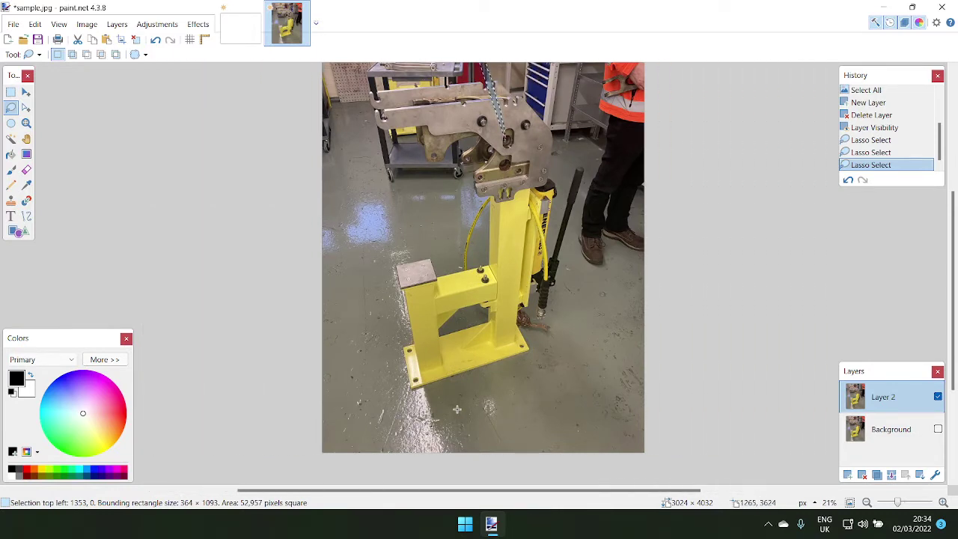
{"action": "key", "text": "alt"}
{"action": "scroll", "coordinate": [458, 409], "scroll_direction": "up", "scroll_amount": 2}
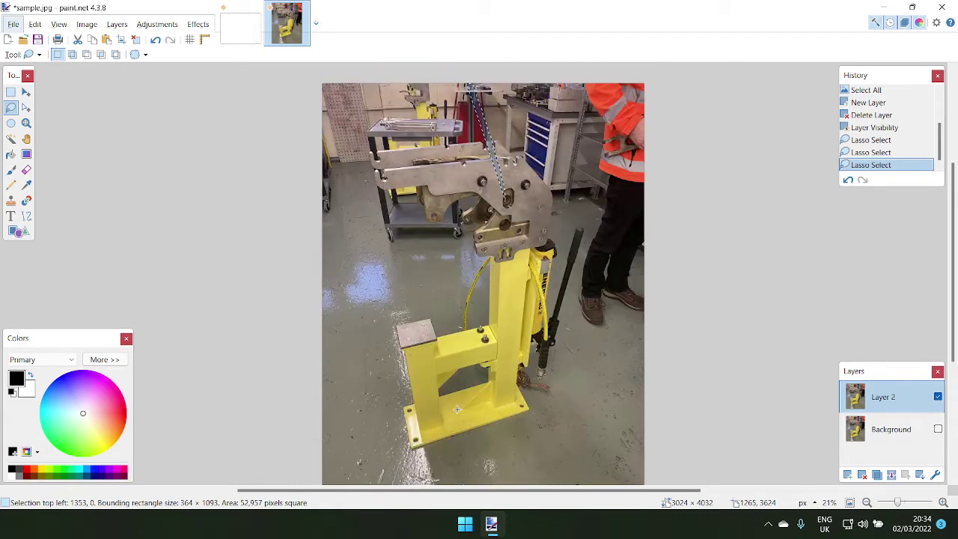
{"action": "scroll", "coordinate": [457, 409], "scroll_direction": "down", "scroll_amount": 2}
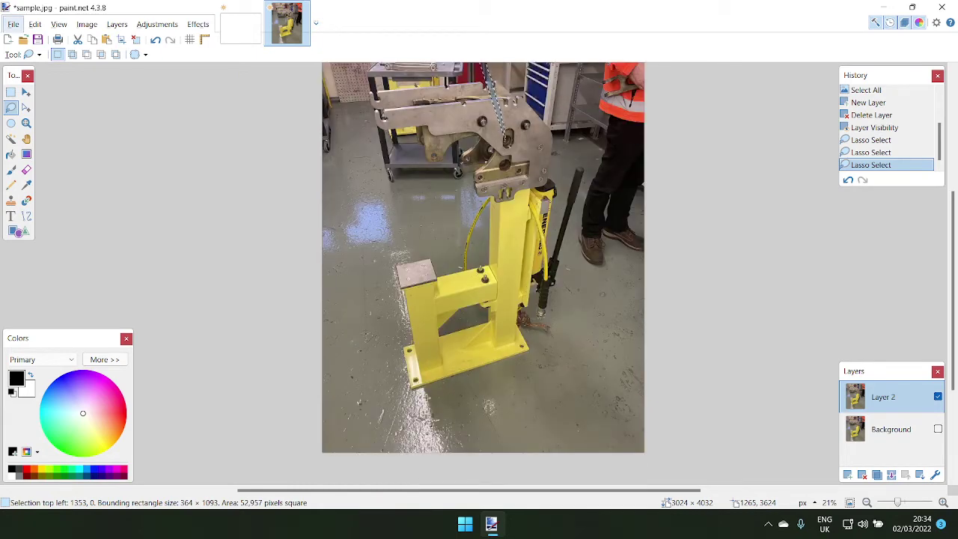
{"action": "left_click", "coordinate": [23, 108]}
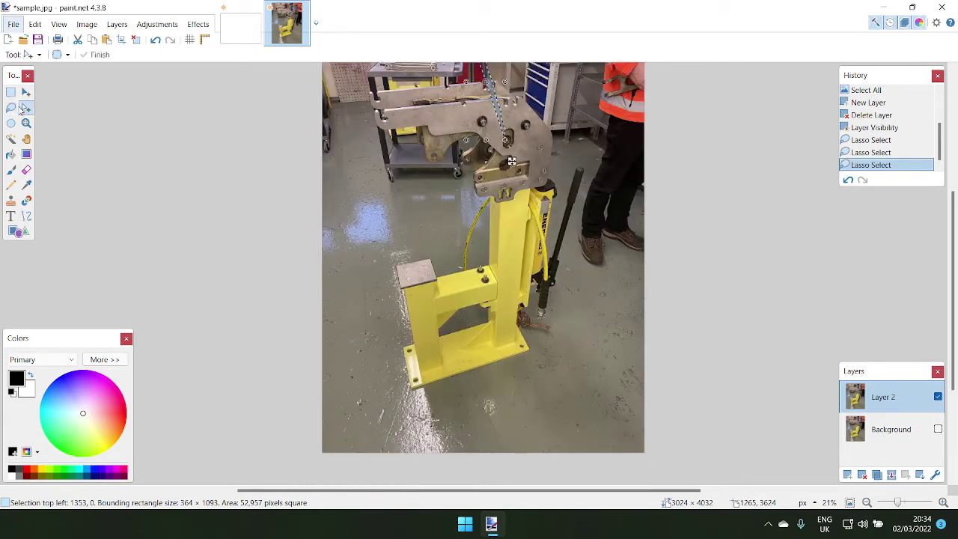
- Lasso the floor in front of the stand's base plate and extend the selection around the plate's right corner over the crumpled plastic
{"action": "left_click", "coordinate": [15, 108]}
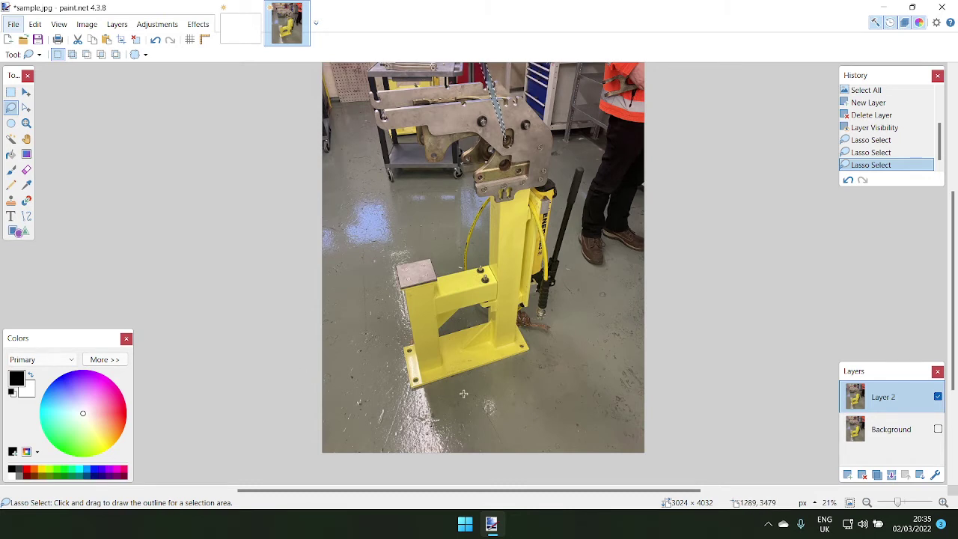
{"action": "mouse_move", "coordinate": [411, 391]}
{"action": "left_mouse_down"}
{"action": "mouse_move", "coordinate": [329, 403]}
{"action": "mouse_move", "coordinate": [337, 468]}
{"action": "mouse_move", "coordinate": [649, 352]}
{"action": "mouse_move", "coordinate": [608, 328]}
{"action": "mouse_move", "coordinate": [453, 377]}
{"action": "left_mouse_up"}
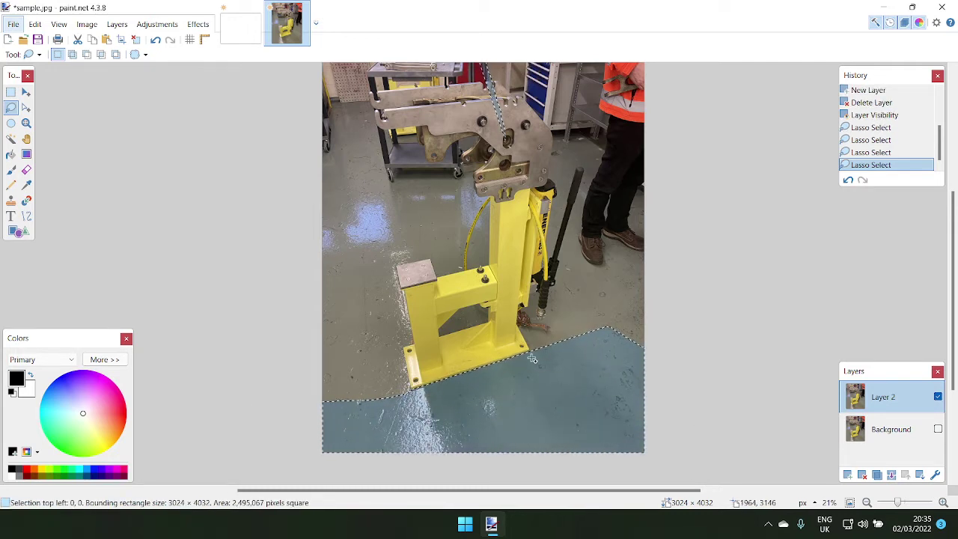
{"action": "scroll", "coordinate": [531, 356], "scroll_direction": "up", "scroll_amount": 3}
{"action": "scroll", "coordinate": [497, 348], "scroll_direction": "up", "scroll_amount": 4}
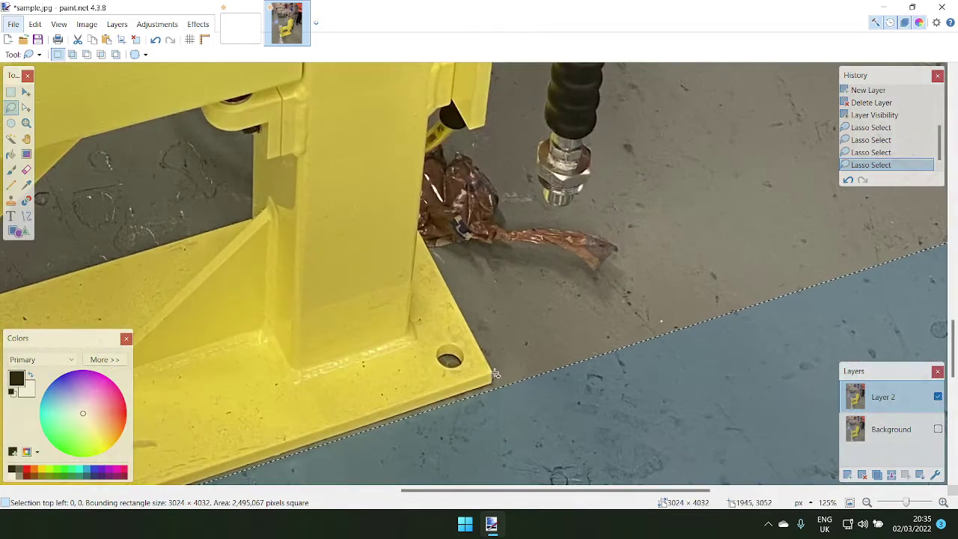
{"action": "mouse_move", "coordinate": [499, 377]}
{"action": "left_mouse_down"}
{"action": "mouse_move", "coordinate": [616, 385]}
{"action": "mouse_move", "coordinate": [500, 413]}
{"action": "left_mouse_up"}
{"action": "mouse_move", "coordinate": [495, 371]}
{"action": "left_mouse_down"}
{"action": "mouse_move", "coordinate": [673, 325]}
{"action": "mouse_move", "coordinate": [598, 221]}
{"action": "mouse_move", "coordinate": [566, 204]}
{"action": "mouse_move", "coordinate": [513, 201]}
{"action": "mouse_move", "coordinate": [429, 150]}
{"action": "mouse_move", "coordinate": [422, 230]}
{"action": "left_mouse_up"}
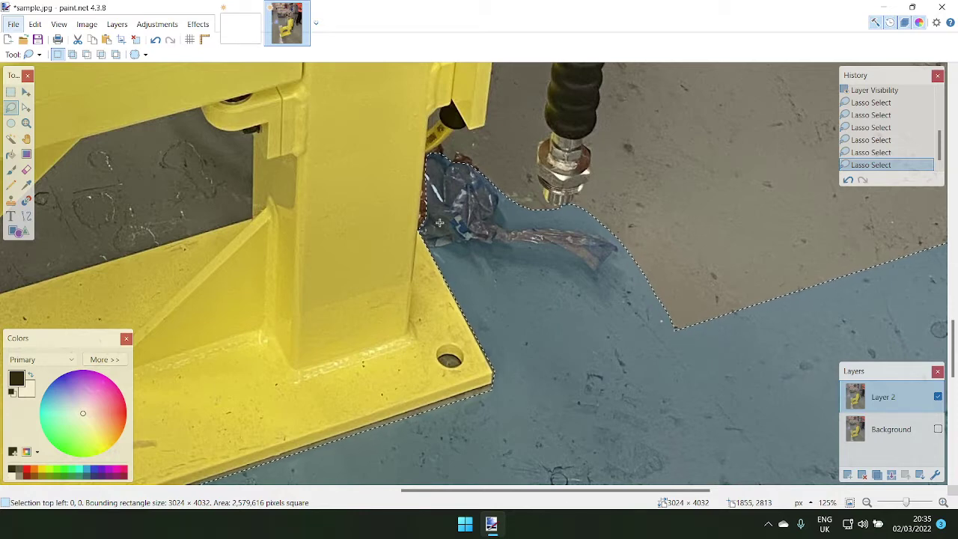
- Add the rest of the crumpled plastic and the floor between the yellow post and the hose fitting to the lasso selection
{"action": "scroll", "coordinate": [474, 309], "scroll_direction": "up", "scroll_amount": 3}
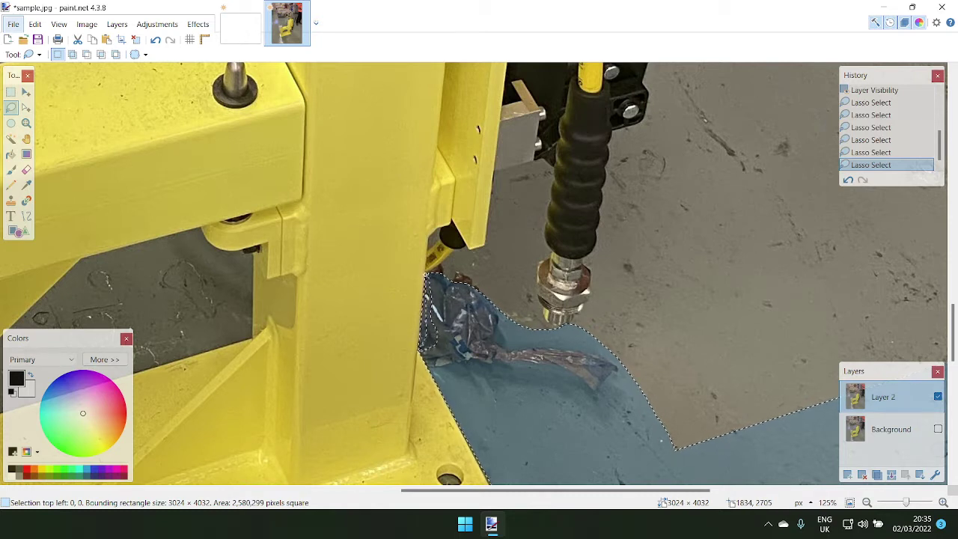
{"action": "left_click_drag", "start_coordinate": [427, 277], "coordinate": [428, 277]}
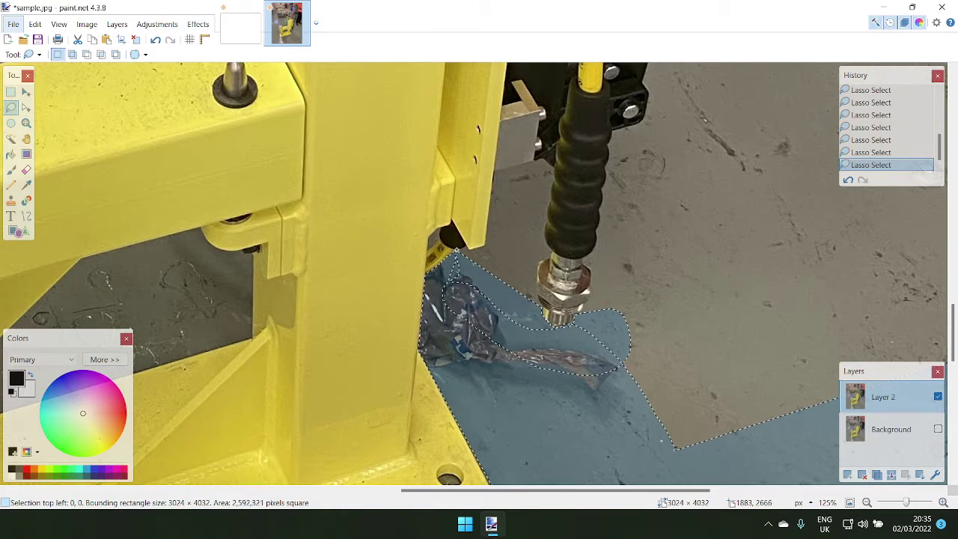
{"action": "mouse_move", "coordinate": [473, 250]}
{"action": "left_mouse_down"}
{"action": "mouse_move", "coordinate": [533, 240]}
{"action": "mouse_move", "coordinate": [538, 282]}
{"action": "left_mouse_up"}
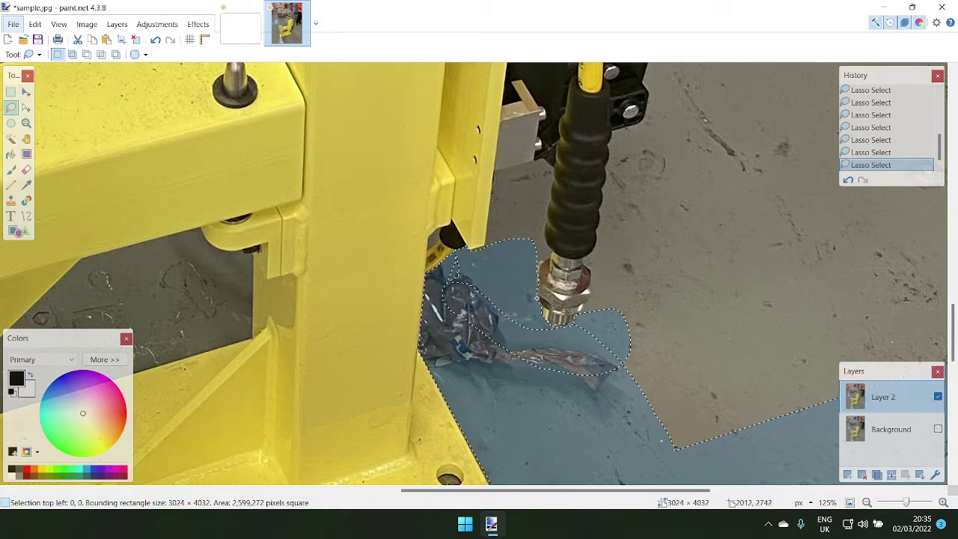
- Set the Lasso Select tool to add to the selection and include the floor patch right of the hose fitting
{"action": "scroll", "coordinate": [533, 354], "scroll_direction": "down", "scroll_amount": 5}
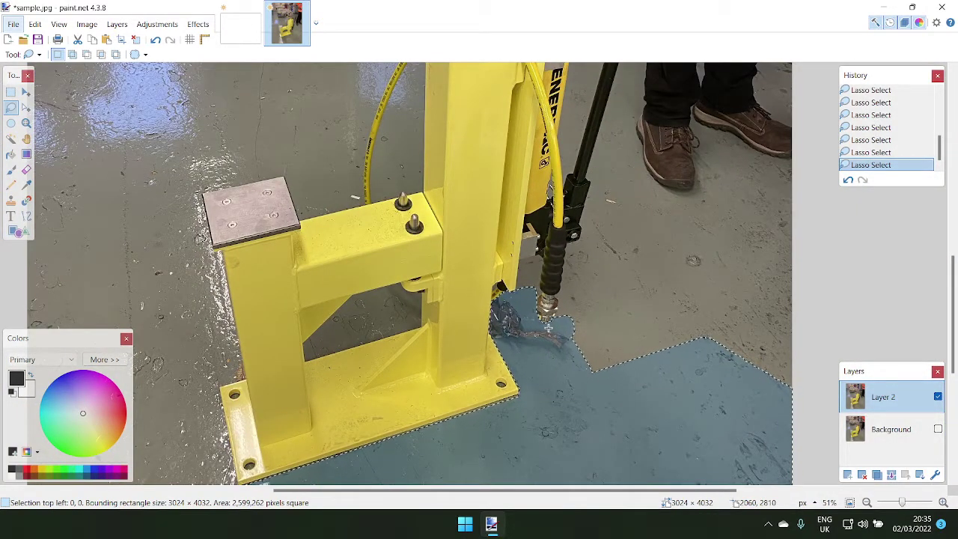
{"action": "left_click", "coordinate": [71, 55]}
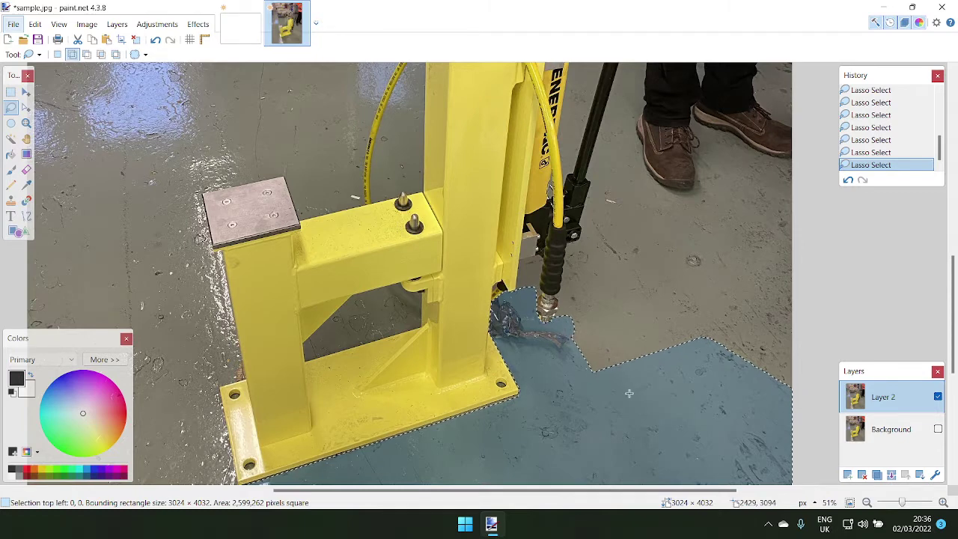
{"action": "mouse_move", "coordinate": [569, 359]}
{"action": "left_mouse_down"}
{"action": "mouse_move", "coordinate": [714, 356]}
{"action": "mouse_move", "coordinate": [695, 262]}
{"action": "mouse_move", "coordinate": [586, 306]}
{"action": "left_mouse_up"}
- Refine the lasso selection's boundary along the right side and lower end of the metal hose fitting
{"action": "scroll", "coordinate": [573, 316], "scroll_direction": "up", "scroll_amount": 6}
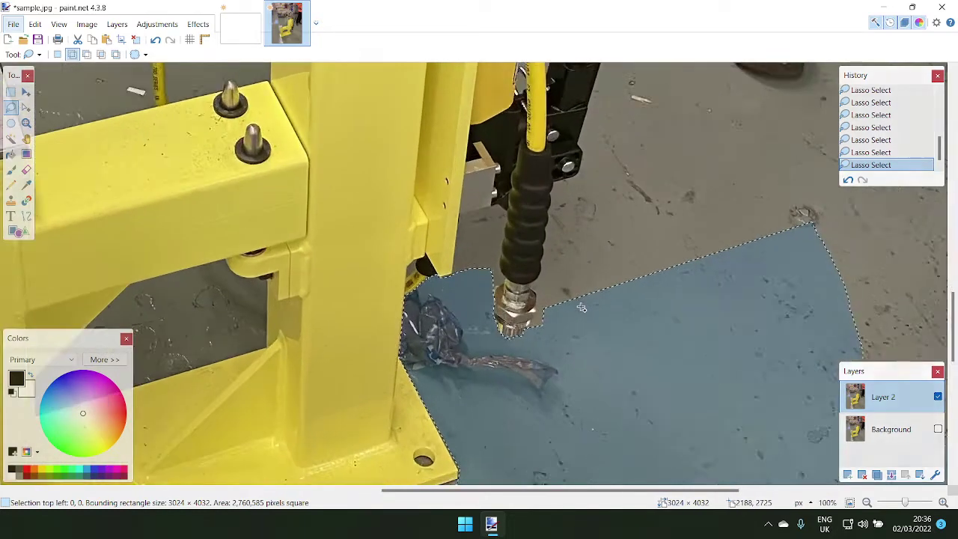
{"action": "scroll", "coordinate": [522, 336], "scroll_direction": "up", "scroll_amount": 2}
{"action": "scroll", "coordinate": [548, 340], "scroll_direction": "down", "scroll_amount": 2}
{"action": "scroll", "coordinate": [548, 340], "scroll_direction": "up", "scroll_amount": 3, "text": "ctrl"}
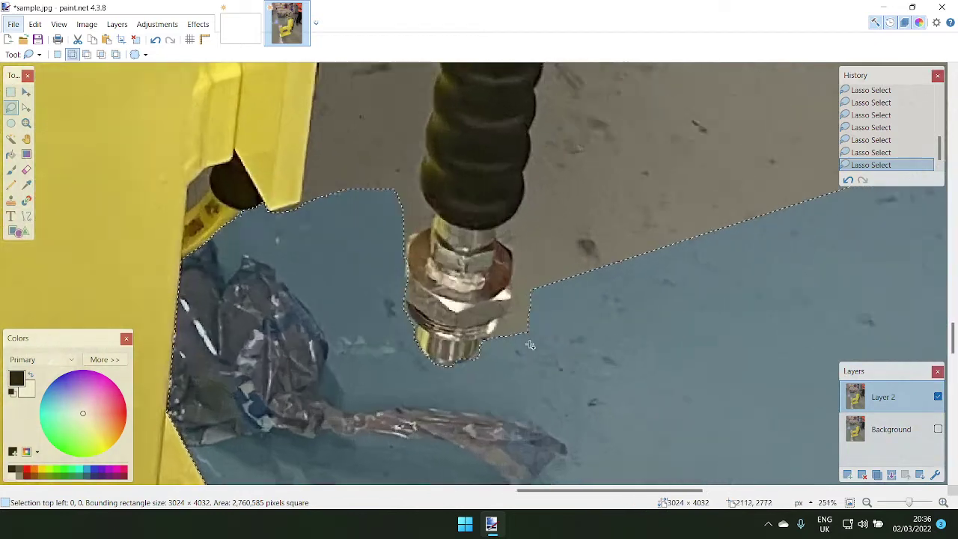
{"action": "left_click_drag", "start_coordinate": [479, 307], "coordinate": [522, 284]}
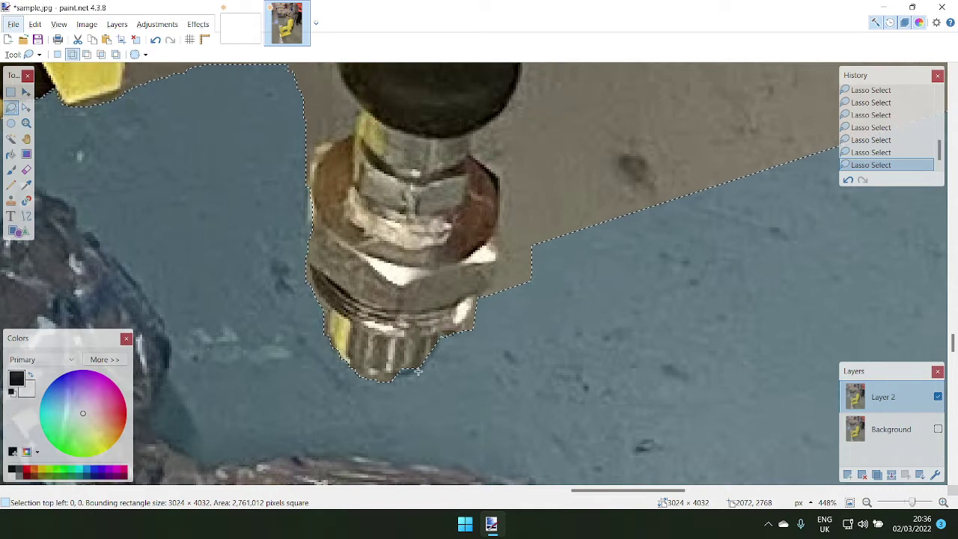
{"action": "left_click_drag", "start_coordinate": [431, 349], "coordinate": [443, 334]}
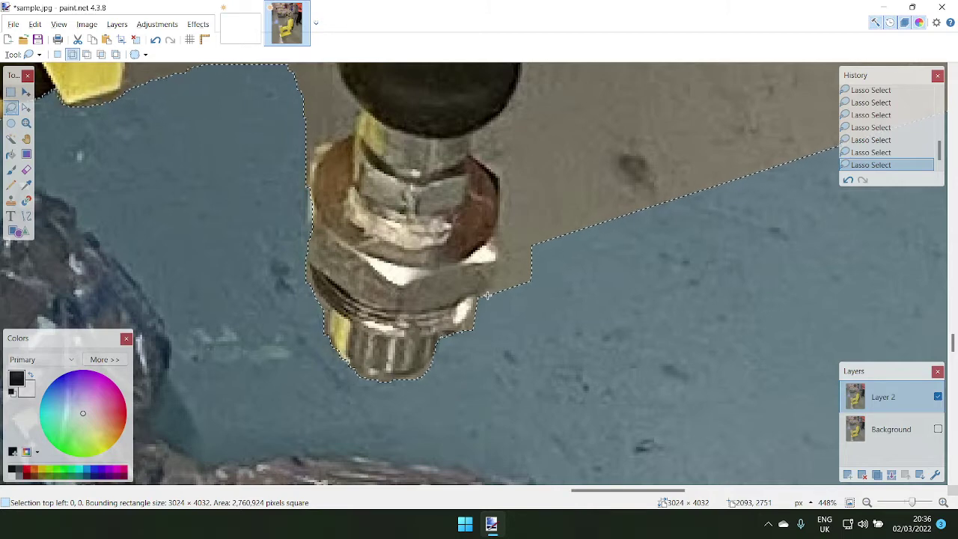
{"action": "scroll", "coordinate": [487, 296], "scroll_direction": "down", "scroll_amount": 8}
{"action": "scroll", "coordinate": [490, 304], "scroll_direction": "down", "scroll_amount": 4}
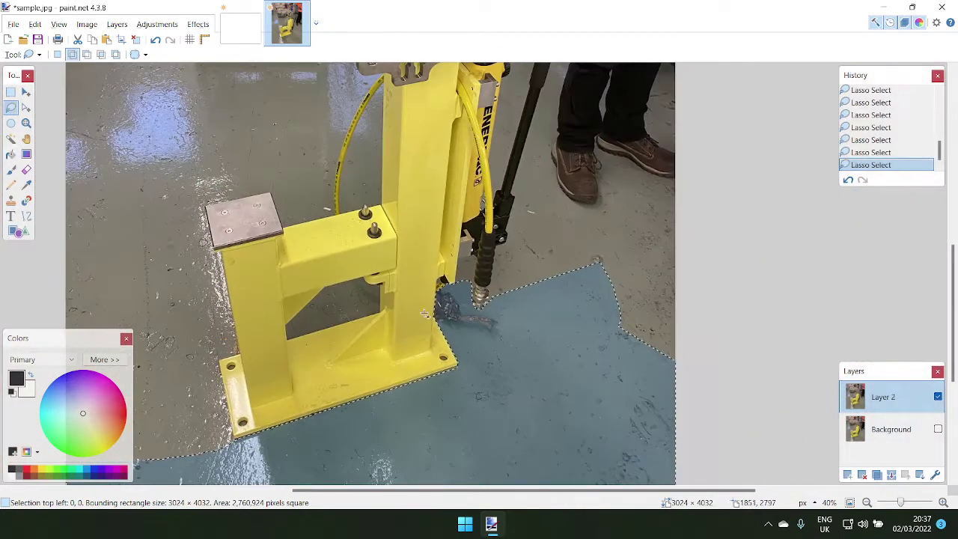
{"action": "scroll", "coordinate": [518, 290], "scroll_direction": "up", "scroll_amount": 3}
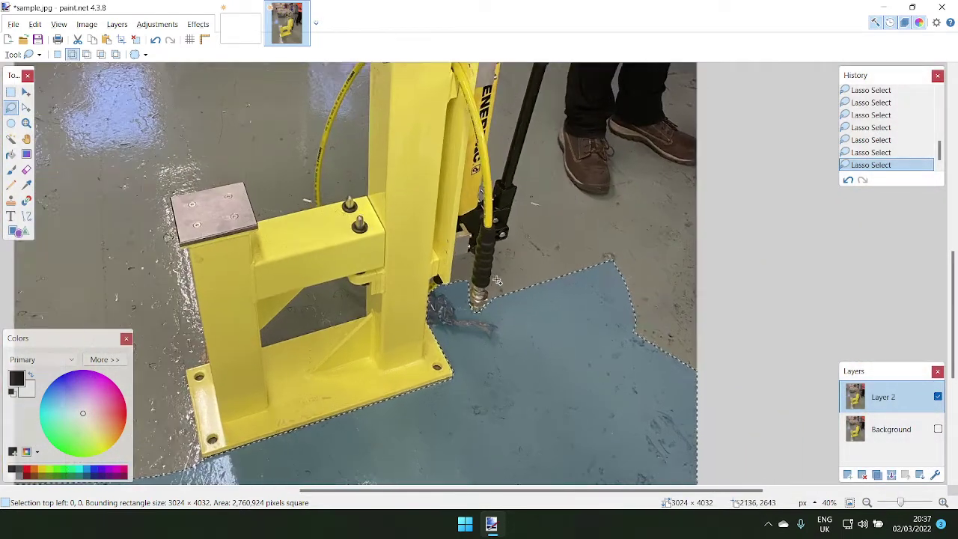
{"action": "scroll", "coordinate": [495, 299], "scroll_direction": "down", "scroll_amount": 3}
{"action": "scroll", "coordinate": [471, 311], "scroll_direction": "up", "scroll_amount": 6}
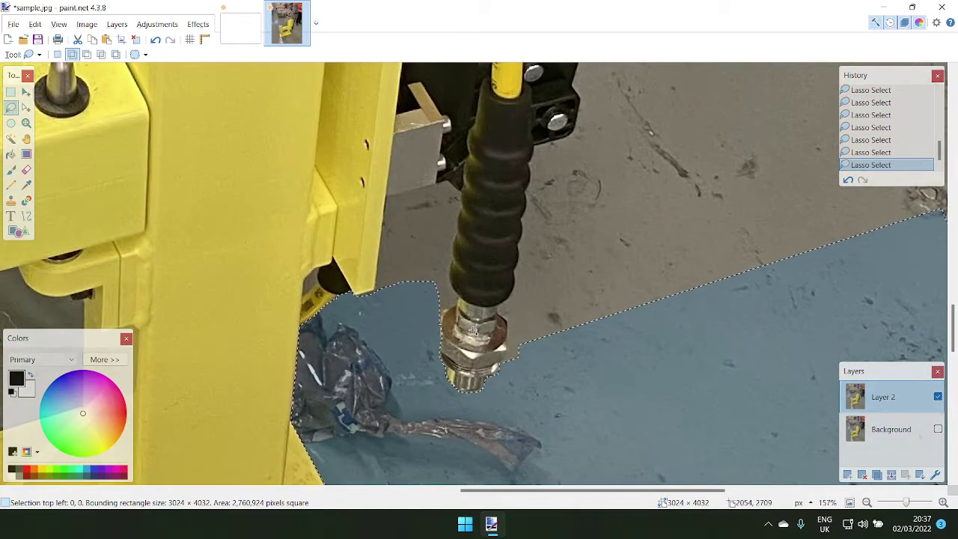
{"action": "scroll", "coordinate": [337, 314], "scroll_direction": "down", "scroll_amount": 6}
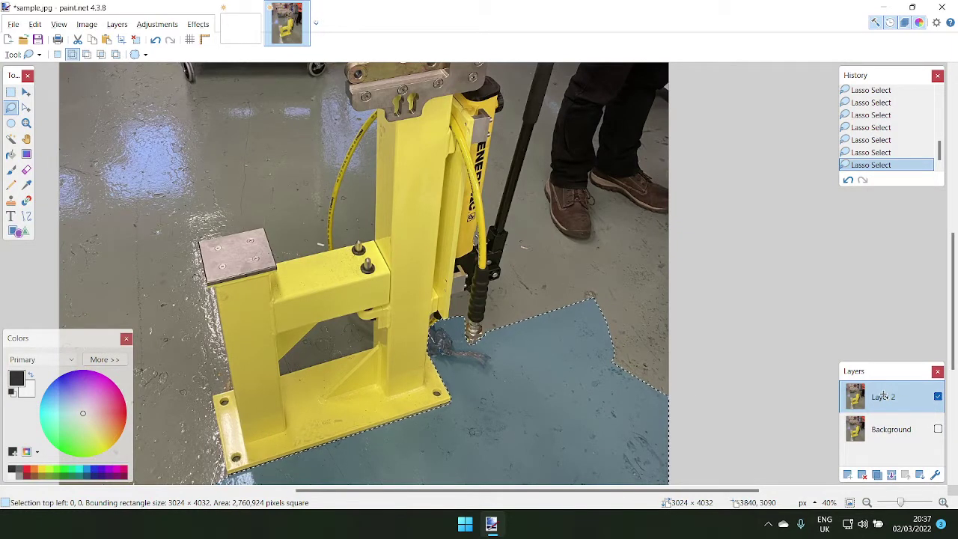
- Add a new empty layer above Layer 2 and clear the lasso selection
{"action": "key", "text": "ctrl+shift+n"}
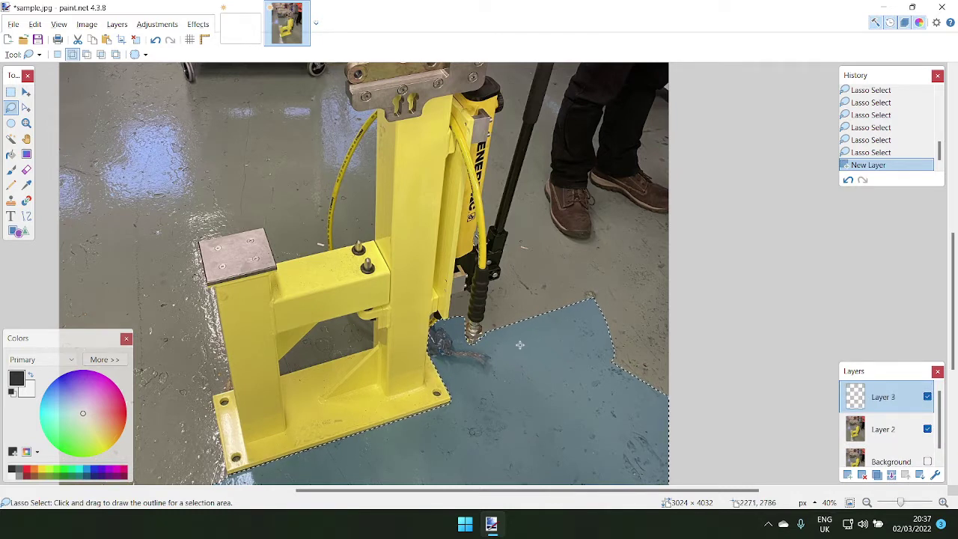
{"action": "key", "text": "ctrl+d"}
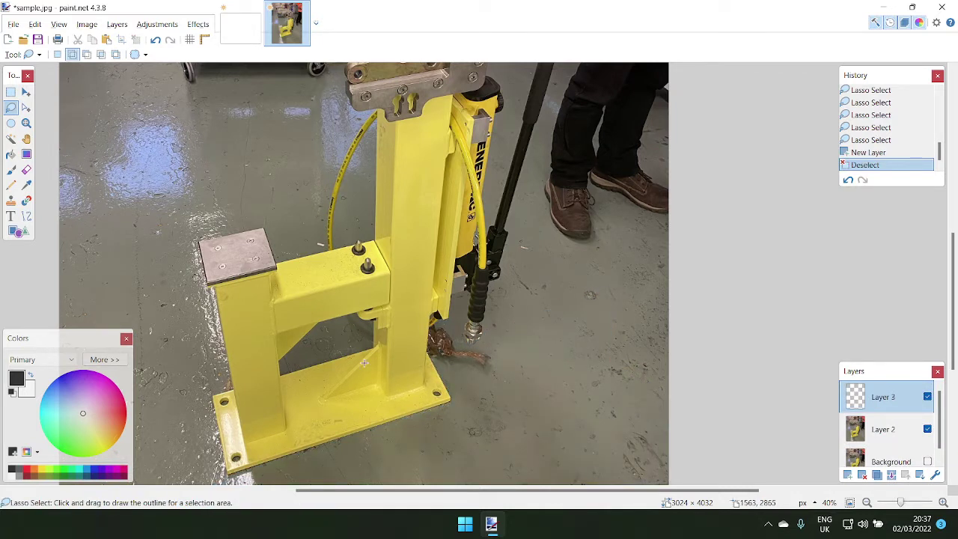
{"action": "left_click", "coordinate": [893, 462]}
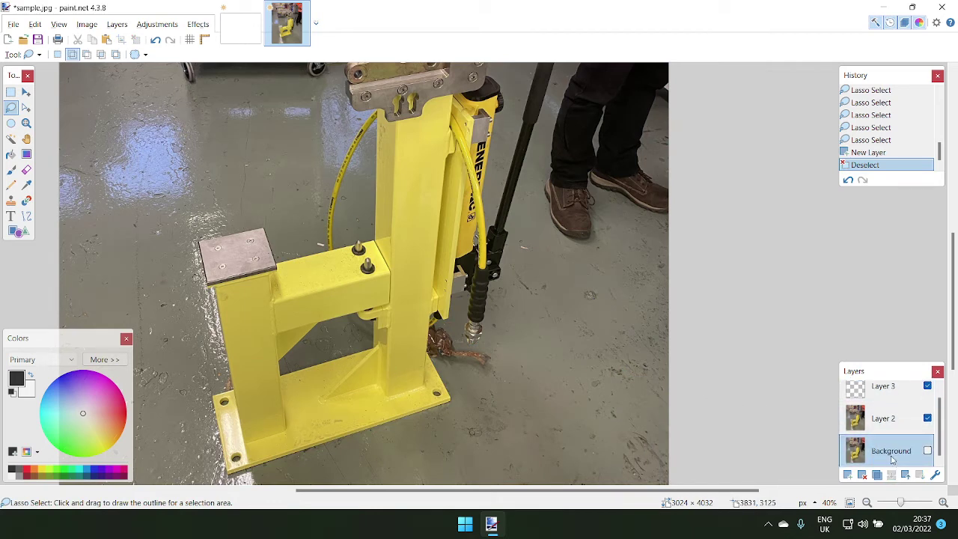
{"action": "left_click", "coordinate": [871, 413]}
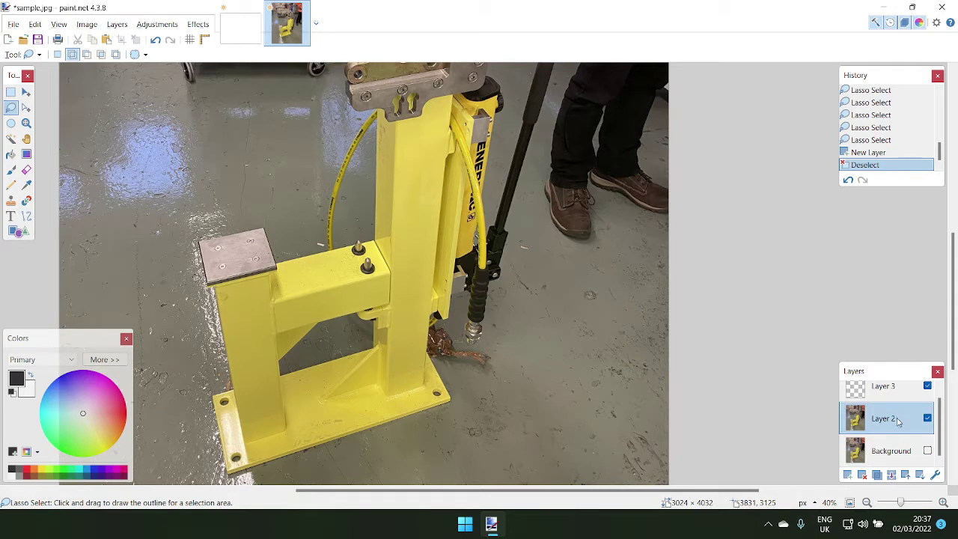
{"action": "left_click", "coordinate": [890, 455]}
{"action": "left_click", "coordinate": [888, 419]}
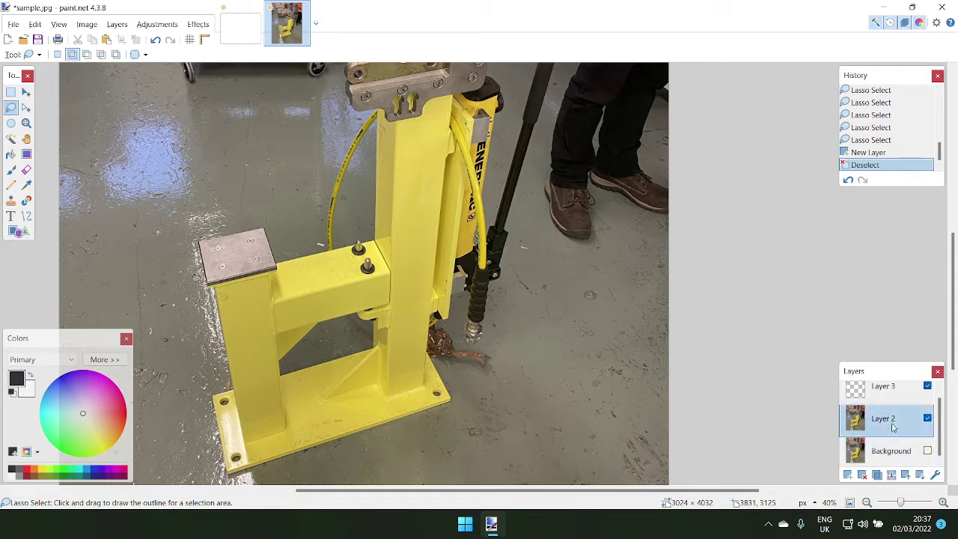
- Rename the new top layer as sketch
{"action": "left_click", "coordinate": [893, 395]}
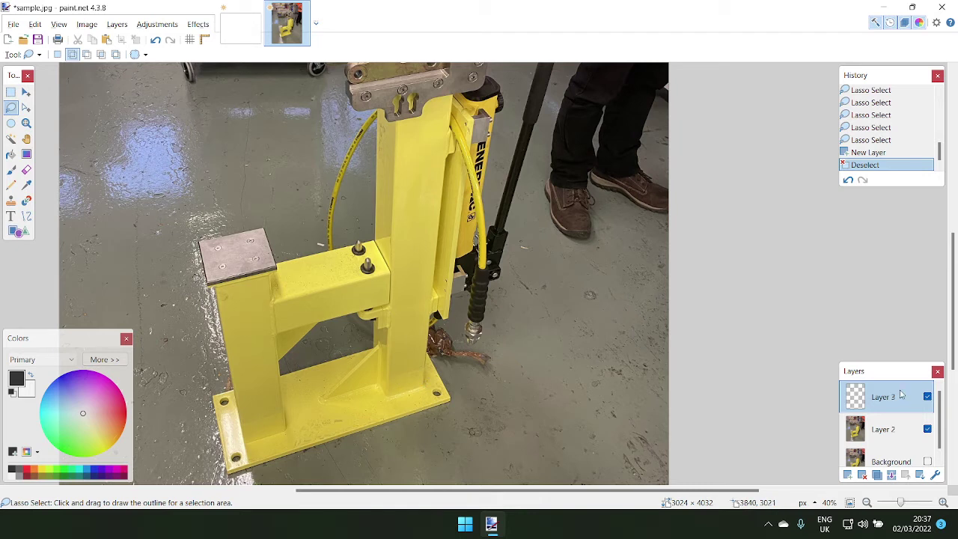
{"action": "left_click", "coordinate": [936, 476]}
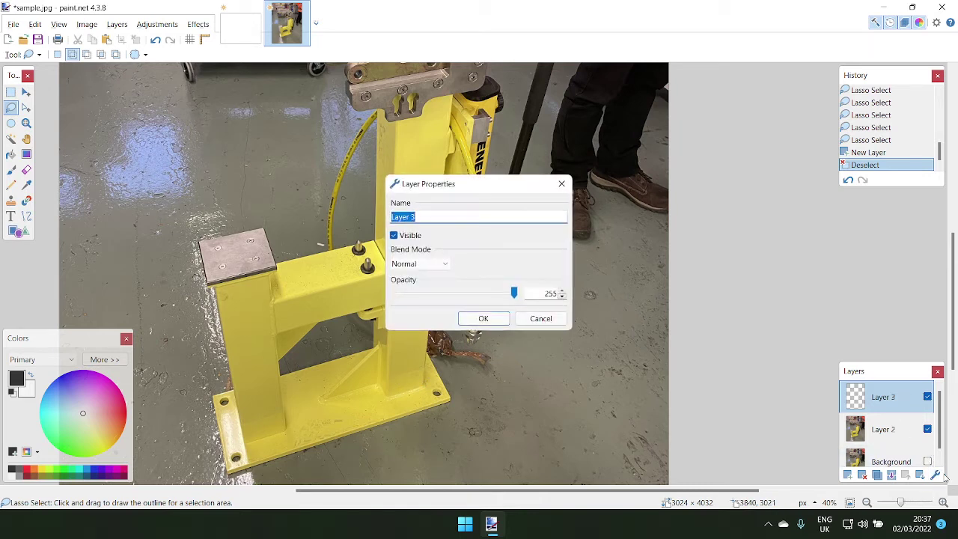
{"action": "type", "text": "sketch"}
{"action": "key", "text": "Return"}
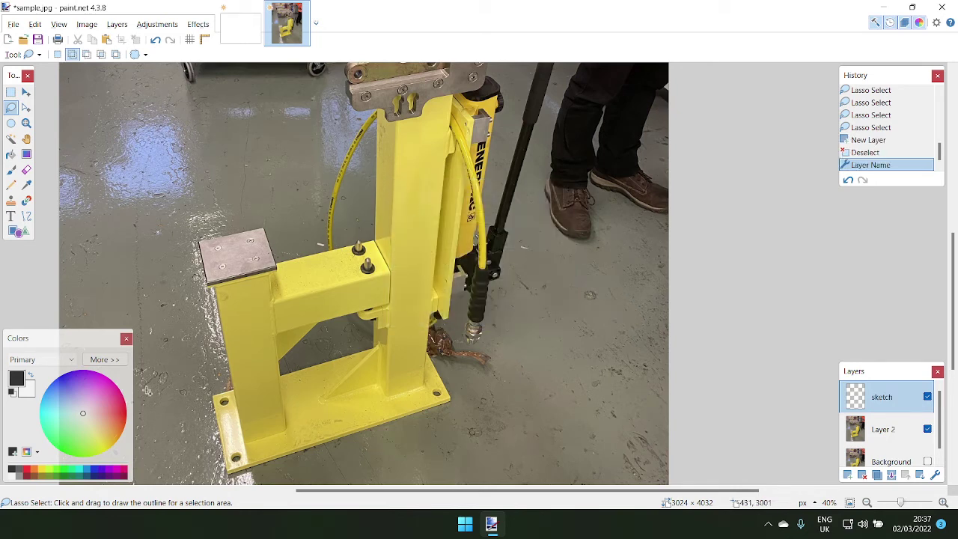
- Trace the base plate's left end, about 398 px, and its short back edge to the post, about 110 px, with the Line / Curve tool
{"action": "left_click", "coordinate": [26, 215]}
{"action": "left_click_drag", "start_coordinate": [167, 237], "coordinate": [334, 129]}
{"action": "key", "text": "ctrl+z"}
{"action": "scroll", "coordinate": [306, 264], "scroll_direction": "down", "scroll_amount": 4, "text": "ctrl"}
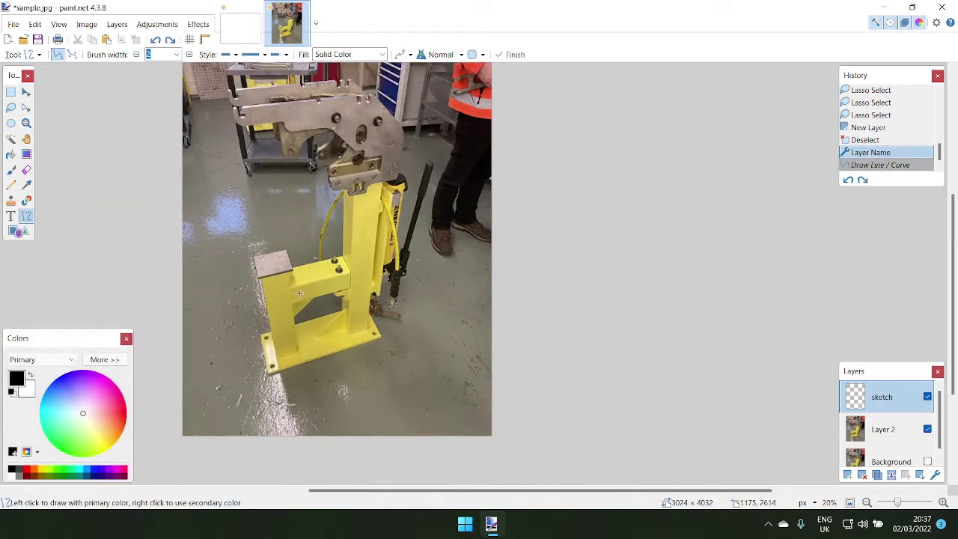
{"action": "scroll", "coordinate": [299, 293], "scroll_direction": "up", "scroll_amount": 4, "text": "ctrl"}
{"action": "scroll", "coordinate": [288, 346], "scroll_direction": "up", "scroll_amount": 2, "text": "ctrl"}
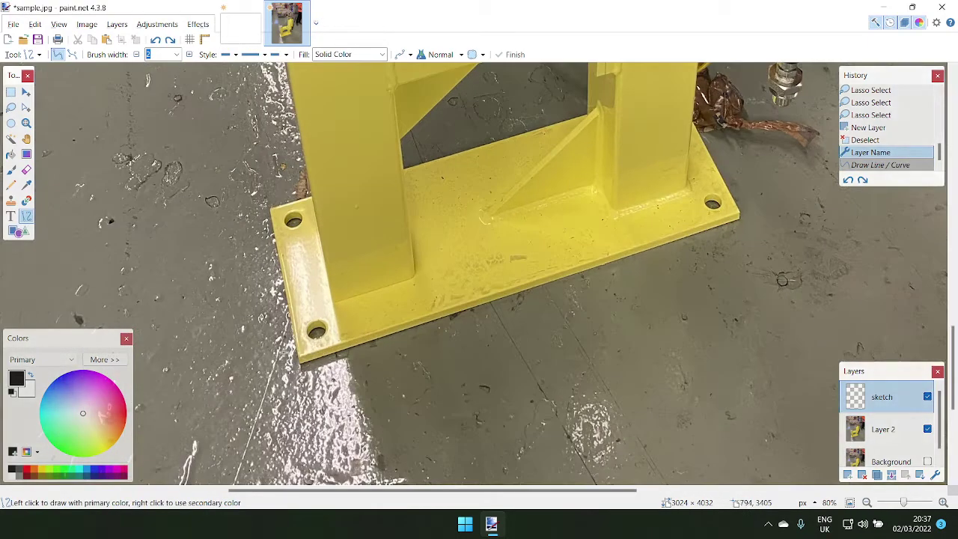
{"action": "mouse_move", "coordinate": [299, 362]}
{"action": "left_mouse_down"}
{"action": "mouse_move", "coordinate": [268, 190]}
{"action": "mouse_move", "coordinate": [270, 207]}
{"action": "left_mouse_up"}
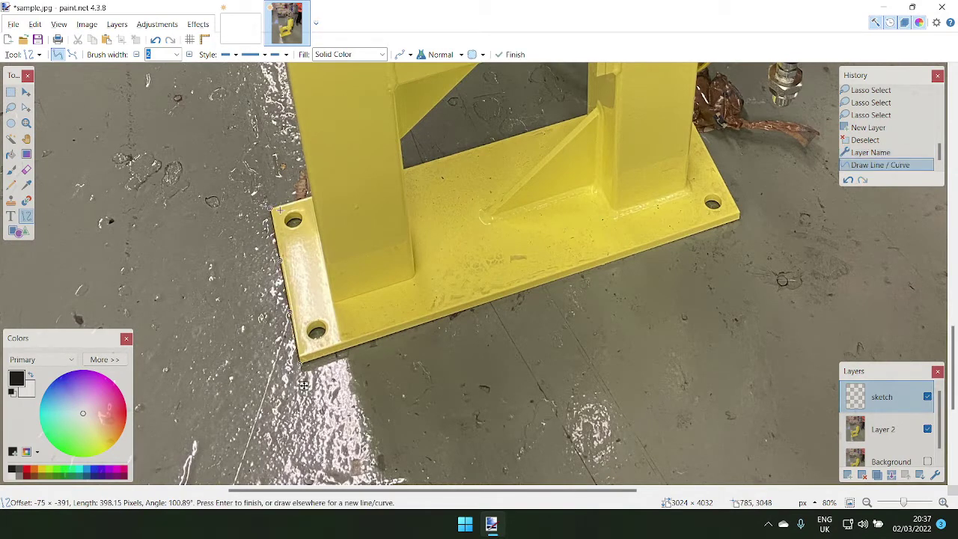
{"action": "scroll", "coordinate": [255, 200], "scroll_direction": "up", "scroll_amount": 3, "text": "ctrl"}
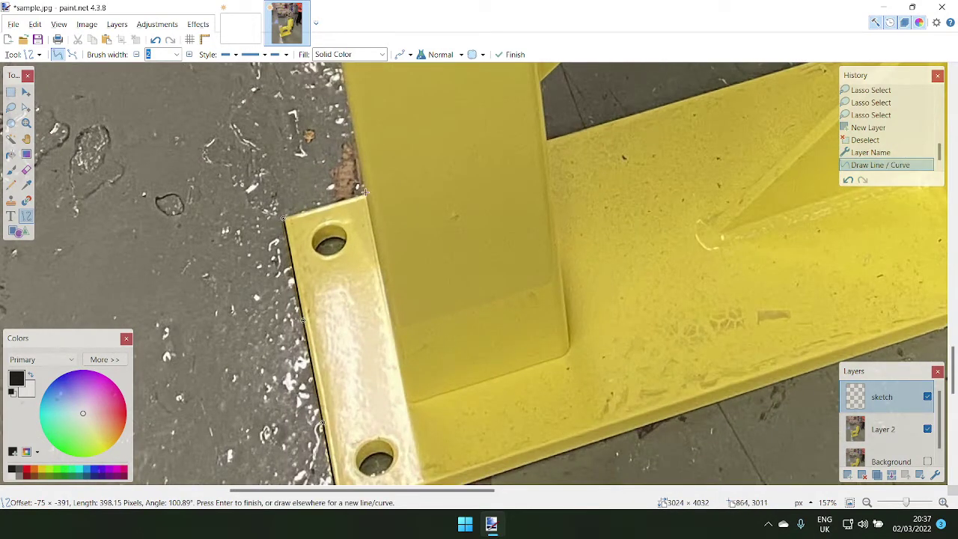
{"action": "left_click_drag", "start_coordinate": [365, 193], "coordinate": [283, 218]}
{"action": "scroll", "coordinate": [392, 237], "scroll_direction": "down", "scroll_amount": 3, "text": "ctrl"}
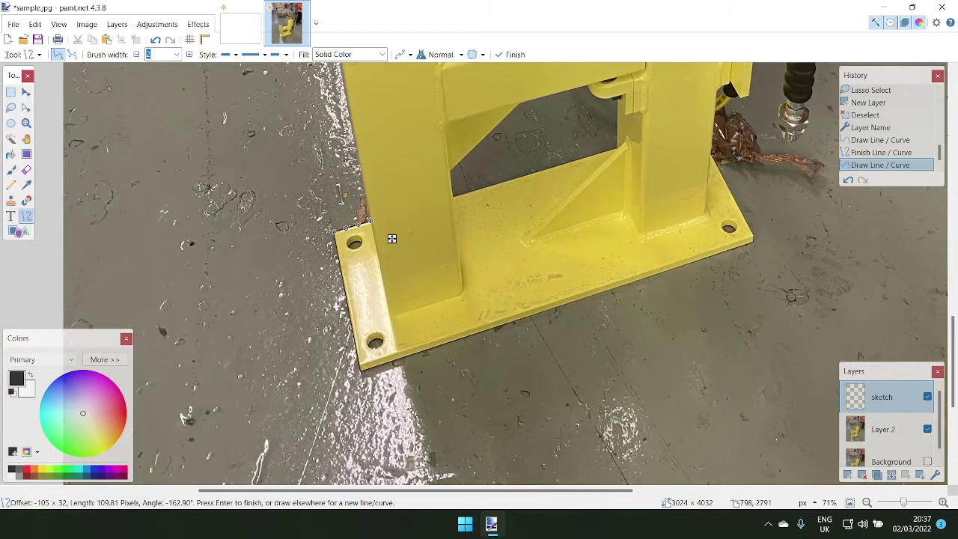
- Trace the short post's outer left edge, about 519 px, and the small yellow lip under the metal plate, about 38 px
{"action": "scroll", "coordinate": [346, 143], "scroll_direction": "up", "scroll_amount": 5}
{"action": "scroll", "coordinate": [346, 143], "scroll_direction": "down", "scroll_amount": 4}
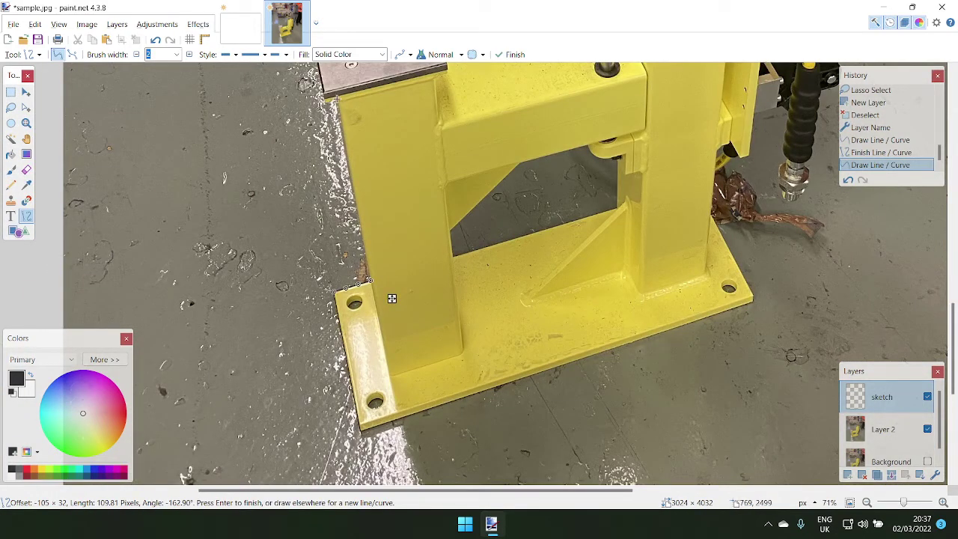
{"action": "left_click_drag", "start_coordinate": [335, 101], "coordinate": [369, 280]}
{"action": "scroll", "coordinate": [336, 96], "scroll_direction": "up", "scroll_amount": 5}
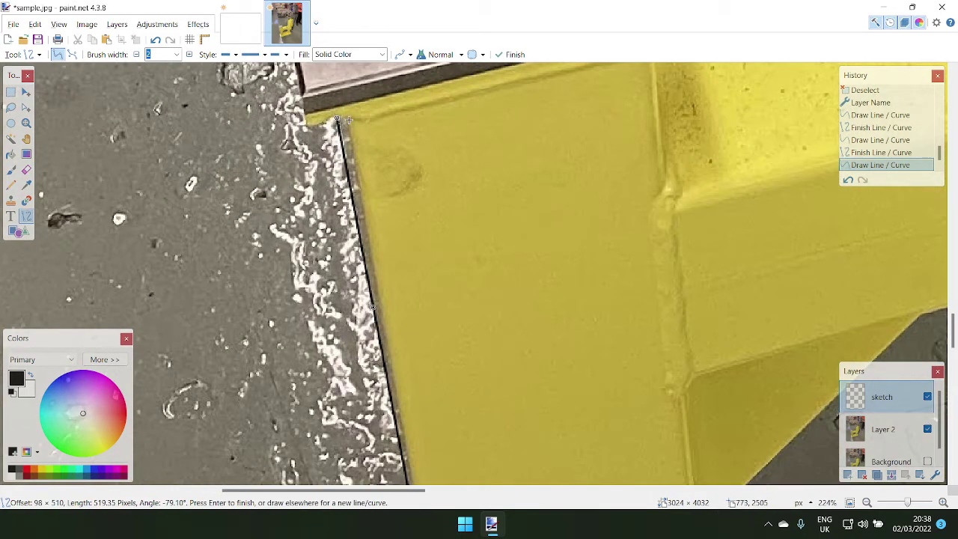
{"action": "key", "text": "Return"}
{"action": "left_click_drag", "start_coordinate": [303, 125], "coordinate": [331, 118]}
{"action": "scroll", "coordinate": [332, 127], "scroll_direction": "down", "scroll_amount": 3}
{"action": "scroll", "coordinate": [389, 164], "scroll_direction": "up", "scroll_amount": 3}
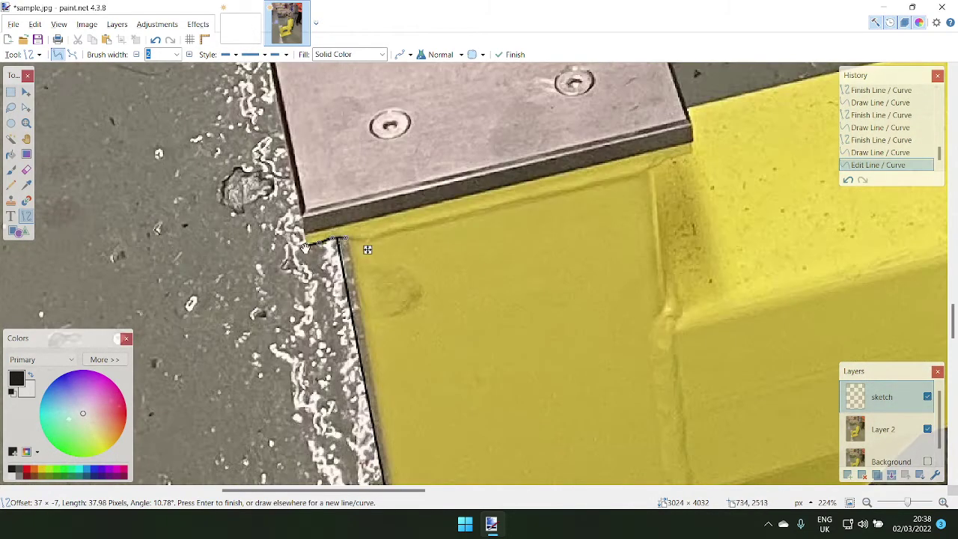
- Trace the left, back and right edges of the metal plate on the short post, ending where the right edge meets the yellow beam
{"action": "scroll", "coordinate": [306, 228], "scroll_direction": "up", "scroll_amount": 3}
{"action": "left_click_drag", "start_coordinate": [255, 170], "coordinate": [307, 425]}
{"action": "key", "text": "Return"}
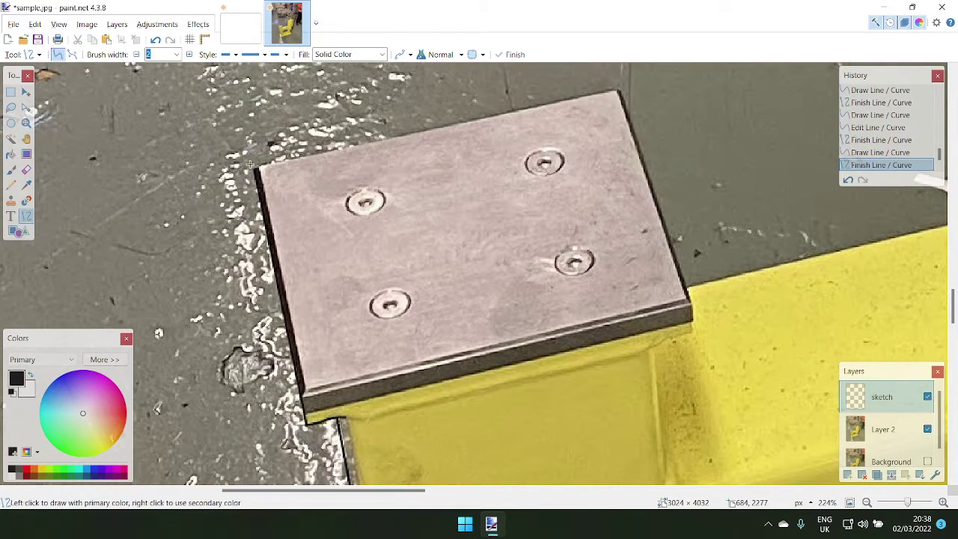
{"action": "mouse_move", "coordinate": [256, 170]}
{"action": "left_mouse_down"}
{"action": "mouse_move", "coordinate": [618, 88]}
{"action": "mouse_move", "coordinate": [720, 349]}
{"action": "mouse_move", "coordinate": [689, 291]}
{"action": "mouse_move", "coordinate": [715, 289]}
{"action": "mouse_move", "coordinate": [703, 281]}
{"action": "mouse_move", "coordinate": [713, 288]}
{"action": "mouse_move", "coordinate": [706, 293]}
{"action": "mouse_move", "coordinate": [727, 197]}
{"action": "mouse_move", "coordinate": [703, 281]}
{"action": "mouse_move", "coordinate": [686, 288]}
{"action": "left_mouse_up"}
{"action": "key", "text": "Return"}
{"action": "scroll", "coordinate": [557, 290], "scroll_direction": "down", "scroll_amount": 1}
{"action": "scroll", "coordinate": [556, 290], "scroll_direction": "up", "scroll_amount": 3}
{"action": "scroll", "coordinate": [416, 325], "scroll_direction": "right", "scroll_amount": 2}
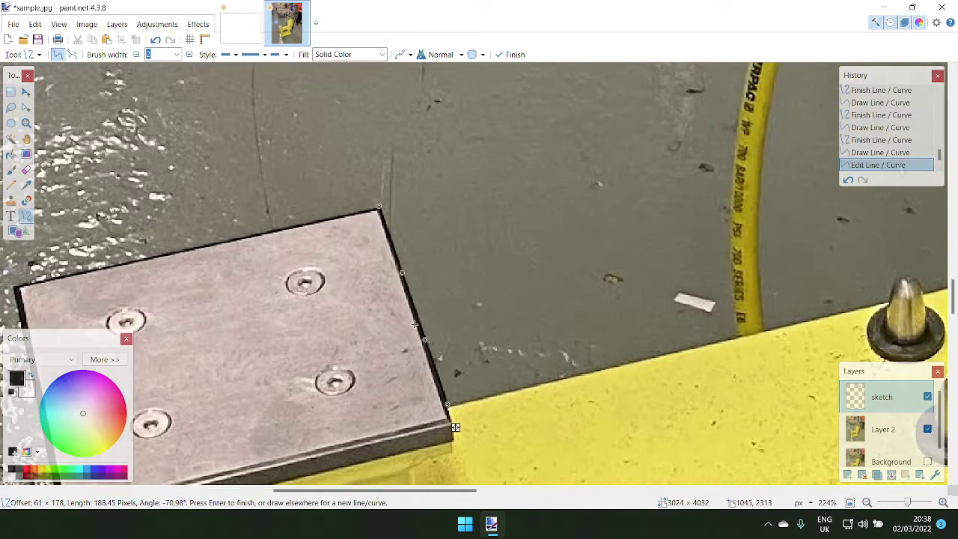
{"action": "scroll", "coordinate": [416, 325], "scroll_direction": "left", "scroll_amount": 1}
{"action": "scroll", "coordinate": [395, 340], "scroll_direction": "right", "scroll_amount": 5}
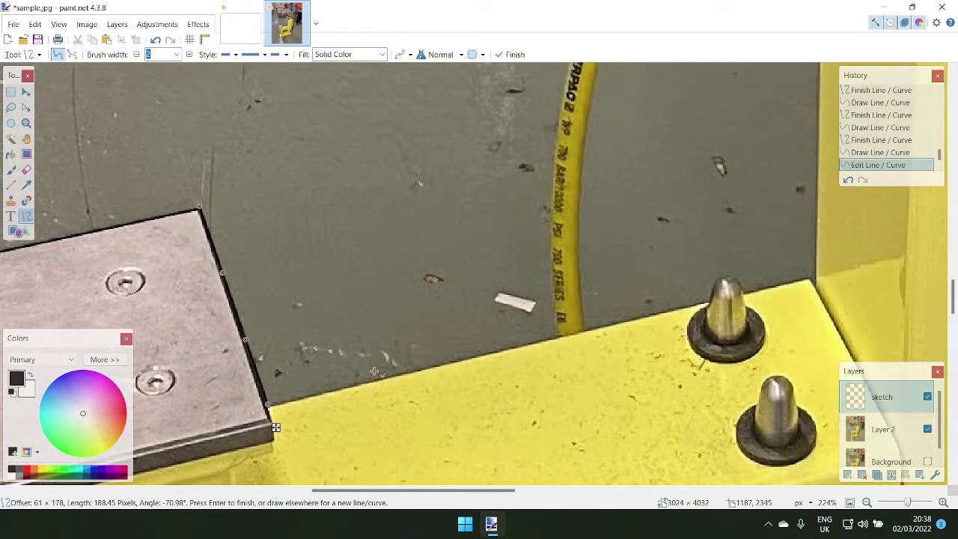
{"action": "key", "text": "Return"}
- Trace the yellow beam's back edge from the metal plate to the yellow hose with a line about 269 px long
{"action": "left_click_drag", "start_coordinate": [268, 405], "coordinate": [563, 334]}
{"action": "scroll", "coordinate": [579, 406], "scroll_direction": "down", "scroll_amount": 1}
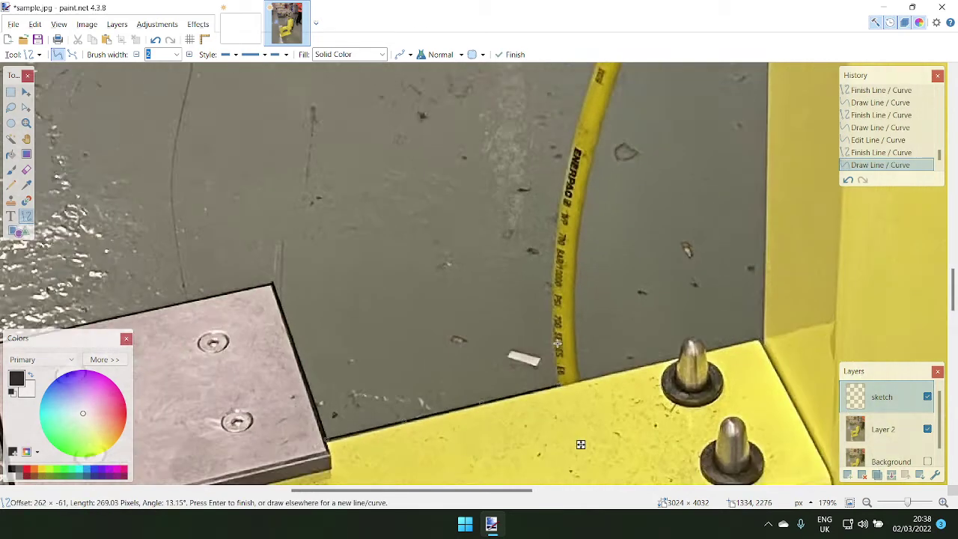
{"action": "scroll", "coordinate": [581, 445], "scroll_direction": "down", "scroll_amount": 2}
{"action": "key", "text": "Return"}
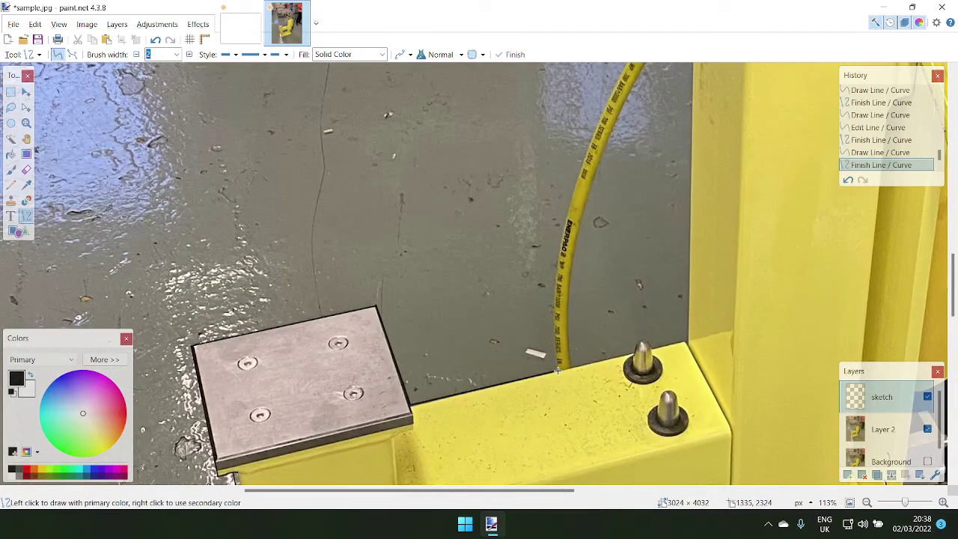
- Draw a line about 532 px long up the yellow hose's outer edge and bend it to follow the hose's curve
{"action": "mouse_move", "coordinate": [558, 370]}
{"action": "left_mouse_down"}
{"action": "mouse_move", "coordinate": [558, 275]}
{"action": "mouse_move", "coordinate": [618, 81]}
{"action": "left_mouse_up"}
{"action": "left_click_drag", "start_coordinate": [584, 274], "coordinate": [560, 251]}
{"action": "left_click_drag", "start_coordinate": [600, 178], "coordinate": [585, 154]}
{"action": "mouse_move", "coordinate": [563, 258]}
{"action": "left_mouse_down"}
{"action": "mouse_move", "coordinate": [557, 283]}
{"action": "mouse_move", "coordinate": [561, 276]}
{"action": "left_mouse_up"}
{"action": "left_click_drag", "start_coordinate": [587, 158], "coordinate": [582, 164]}
- Continue the hose outline up to the metal bracket with a curve about 240 px long, fitted to the hose's outer edge
{"action": "scroll", "coordinate": [659, 191], "scroll_direction": "up", "scroll_amount": 2}
{"action": "scroll", "coordinate": [660, 196], "scroll_direction": "up", "scroll_amount": 2}
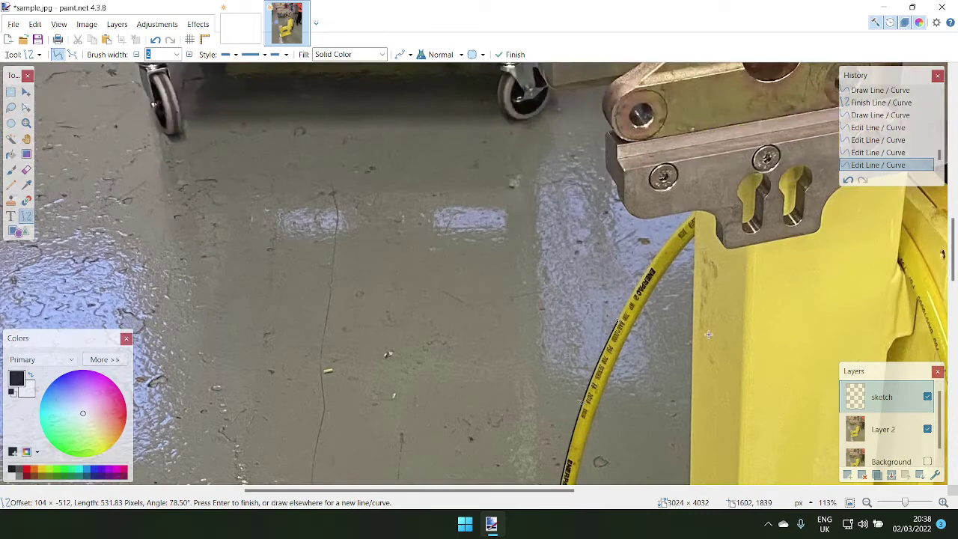
{"action": "scroll", "coordinate": [709, 334], "scroll_direction": "up", "scroll_amount": 4}
{"action": "scroll", "coordinate": [699, 322], "scroll_direction": "up", "scroll_amount": 1}
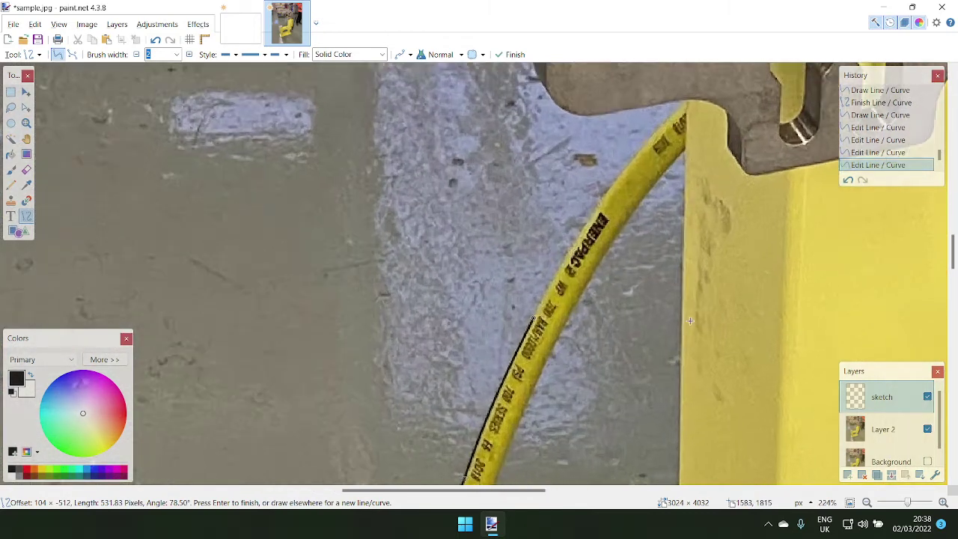
{"action": "left_click_drag", "start_coordinate": [685, 97], "coordinate": [456, 430]}
{"action": "left_click_drag", "start_coordinate": [533, 319], "coordinate": [532, 320]}
{"action": "mouse_move", "coordinate": [583, 247]}
{"action": "left_mouse_down"}
{"action": "mouse_move", "coordinate": [582, 221]}
{"action": "mouse_move", "coordinate": [583, 232]}
{"action": "left_mouse_up"}
{"action": "left_click_drag", "start_coordinate": [633, 170], "coordinate": [631, 158]}
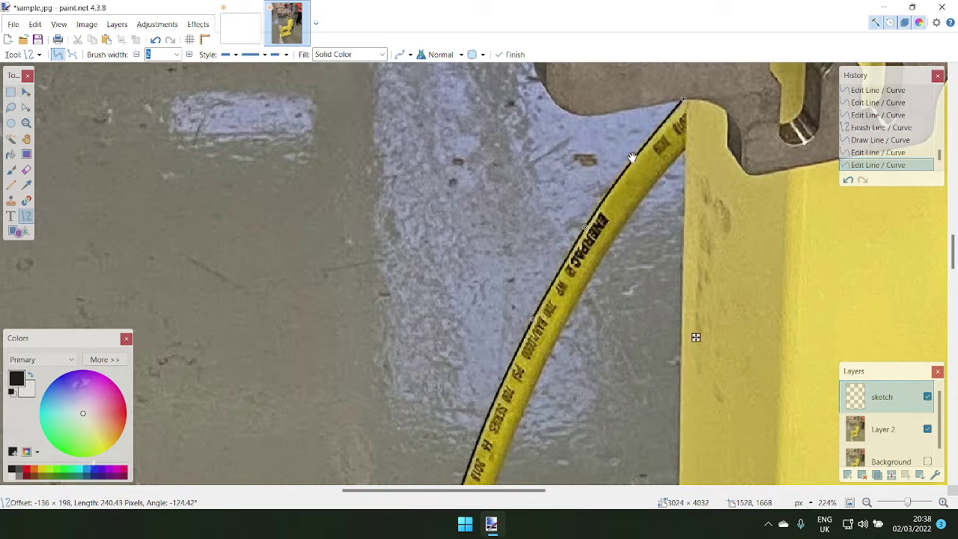
- Trace the metal bracket's rounded lower edge from its end face to the hose with a curve about 170 px long
{"action": "scroll", "coordinate": [677, 225], "scroll_direction": "up", "scroll_amount": 2}
{"action": "scroll", "coordinate": [688, 296], "scroll_direction": "up", "scroll_amount": 2}
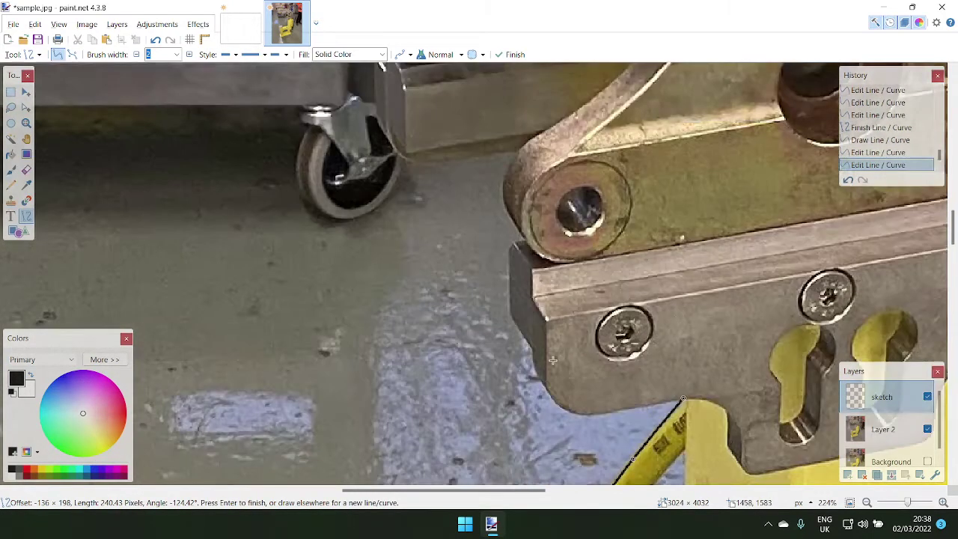
{"action": "mouse_move", "coordinate": [532, 350]}
{"action": "left_mouse_down"}
{"action": "mouse_move", "coordinate": [698, 414]}
{"action": "mouse_move", "coordinate": [631, 381]}
{"action": "mouse_move", "coordinate": [620, 409]}
{"action": "left_mouse_up"}
{"action": "left_click_drag", "start_coordinate": [584, 372], "coordinate": [561, 406]}
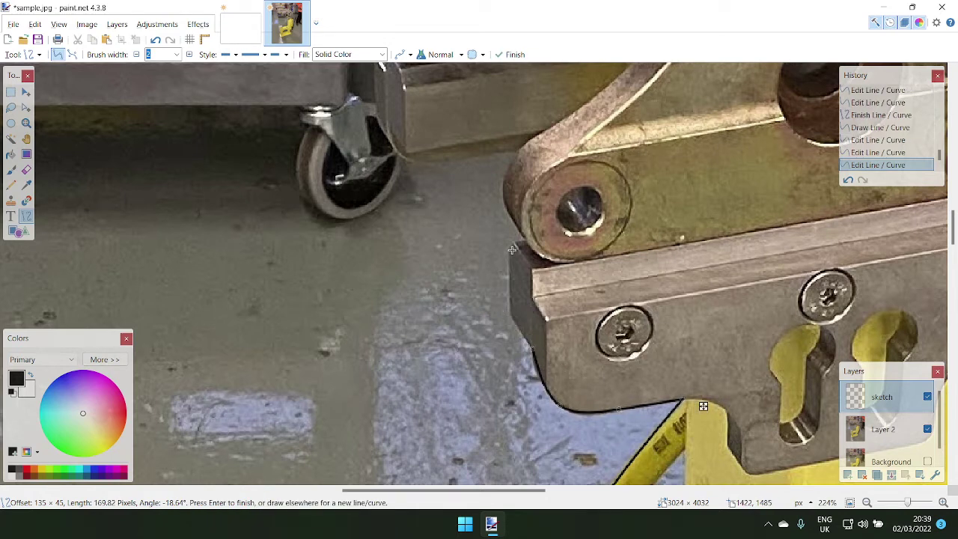
{"action": "key", "text": "Return"}
- Trace the bracket's end face with a curve about 103 px long, then its upper corner to the lug with a line about 16 px long
{"action": "left_click_drag", "start_coordinate": [511, 244], "coordinate": [533, 350]}
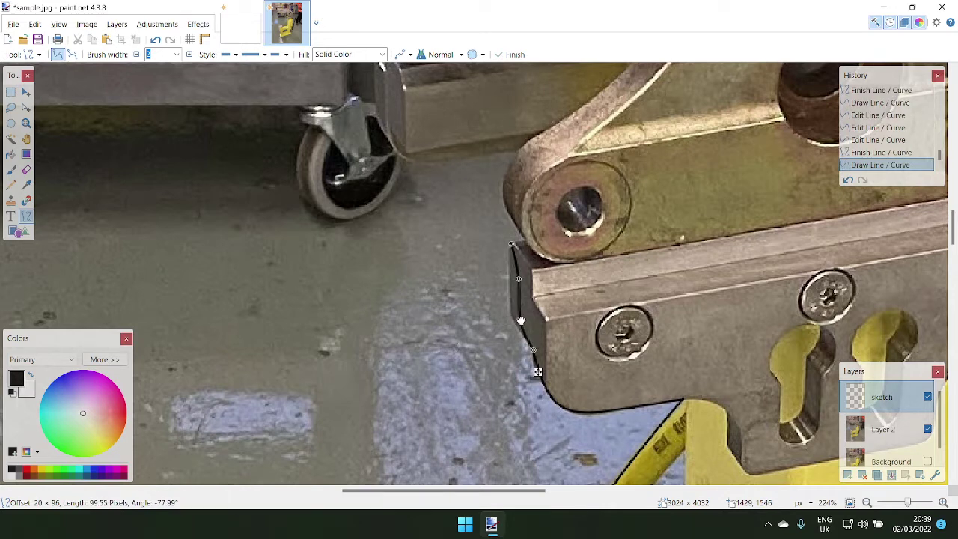
{"action": "left_click_drag", "start_coordinate": [513, 318], "coordinate": [510, 313]}
{"action": "left_click_drag", "start_coordinate": [519, 280], "coordinate": [507, 277]}
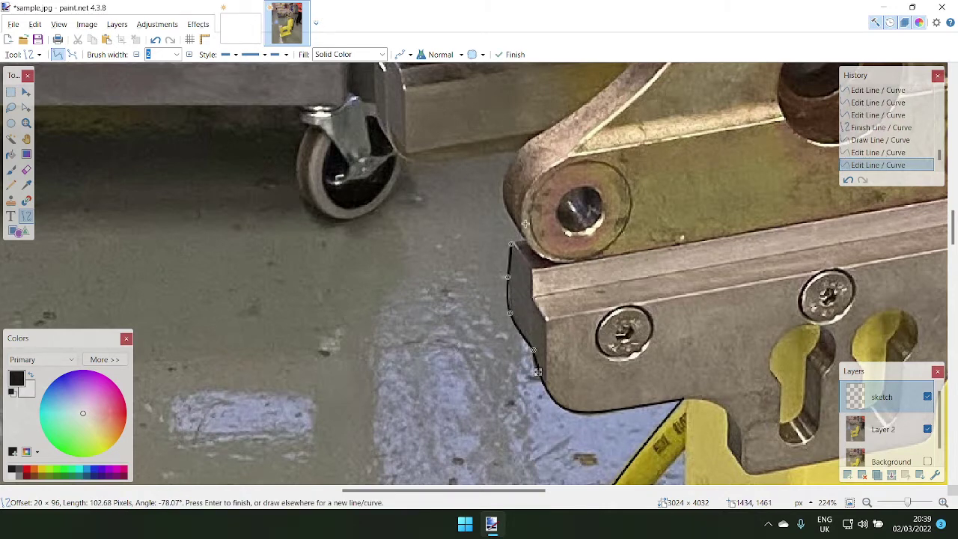
{"action": "left_click_drag", "start_coordinate": [530, 238], "coordinate": [507, 245]}
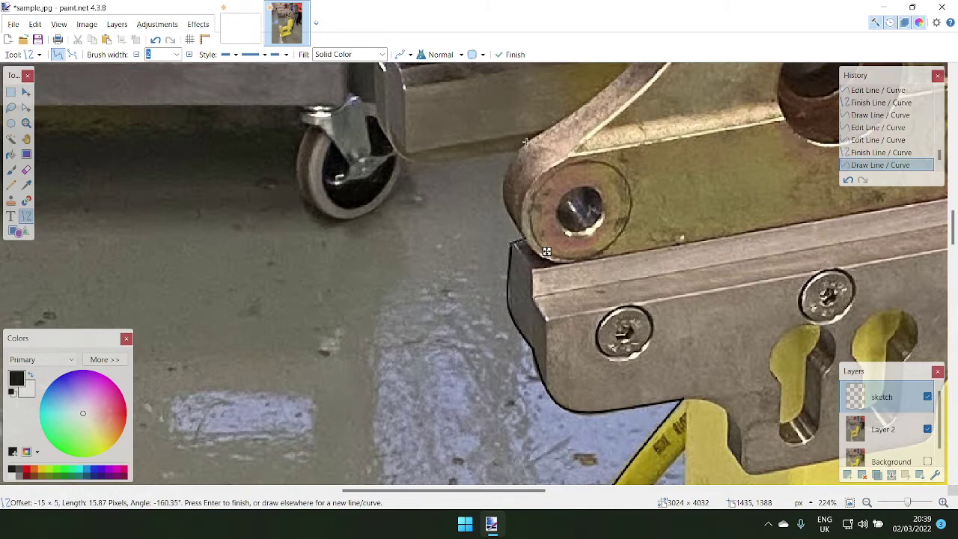
- Trace the rounded end of the front lug above the bracket with a curve about 97 px long
{"action": "left_click_drag", "start_coordinate": [527, 142], "coordinate": [526, 236]}
{"action": "left_click_drag", "start_coordinate": [527, 174], "coordinate": [506, 173]}
{"action": "left_click_drag", "start_coordinate": [526, 205], "coordinate": [508, 210]}
- Trace the rear metal block's lower edge from the front lug, then its end face with a curve about 69 px long
{"action": "scroll", "coordinate": [508, 210], "scroll_direction": "up", "scroll_amount": 3}
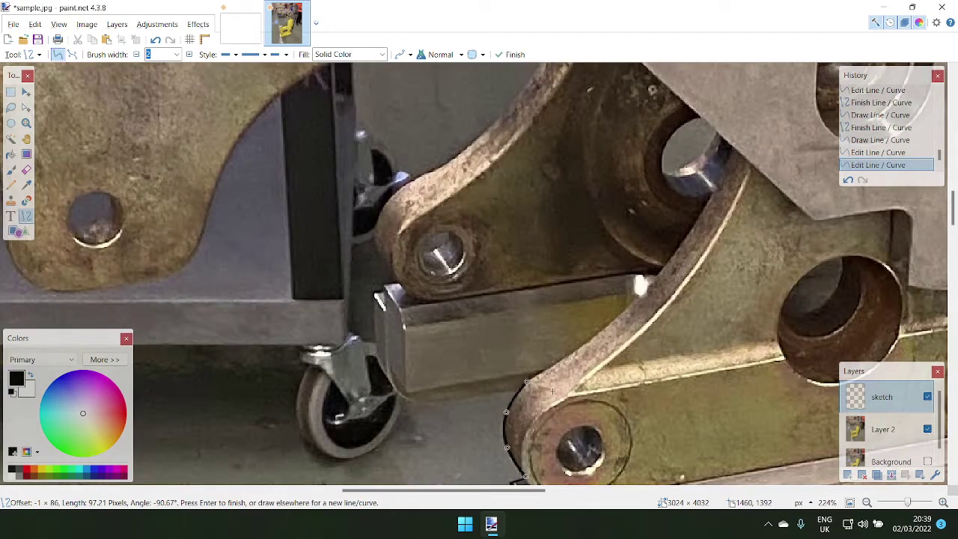
{"action": "scroll", "coordinate": [528, 408], "scroll_direction": "down", "scroll_amount": 2}
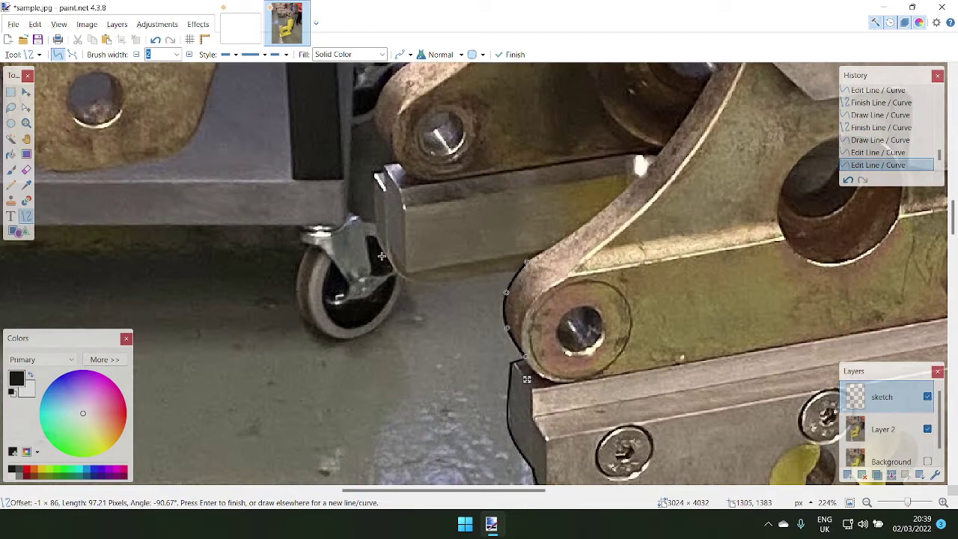
{"action": "mouse_move", "coordinate": [378, 241]}
{"action": "left_mouse_down"}
{"action": "mouse_move", "coordinate": [521, 271]}
{"action": "mouse_move", "coordinate": [466, 275]}
{"action": "left_mouse_up"}
{"action": "left_click_drag", "start_coordinate": [425, 250], "coordinate": [467, 279]}
{"action": "left_click_drag", "start_coordinate": [373, 174], "coordinate": [383, 248]}
{"action": "left_click_drag", "start_coordinate": [381, 223], "coordinate": [375, 196]}
{"action": "scroll", "coordinate": [381, 203], "scroll_direction": "up", "scroll_amount": 1}
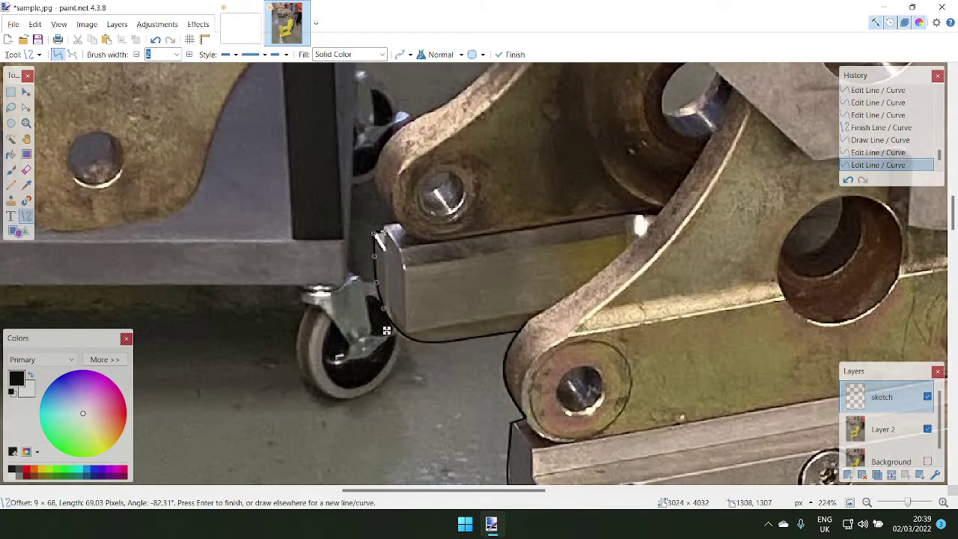
- Outline the stepped upper corner of the rear block with short lines, the first about 13 px and the last about 12 px long
{"action": "left_click_drag", "start_coordinate": [390, 228], "coordinate": [368, 232]}
{"action": "scroll", "coordinate": [381, 232], "scroll_direction": "up", "scroll_amount": 5}
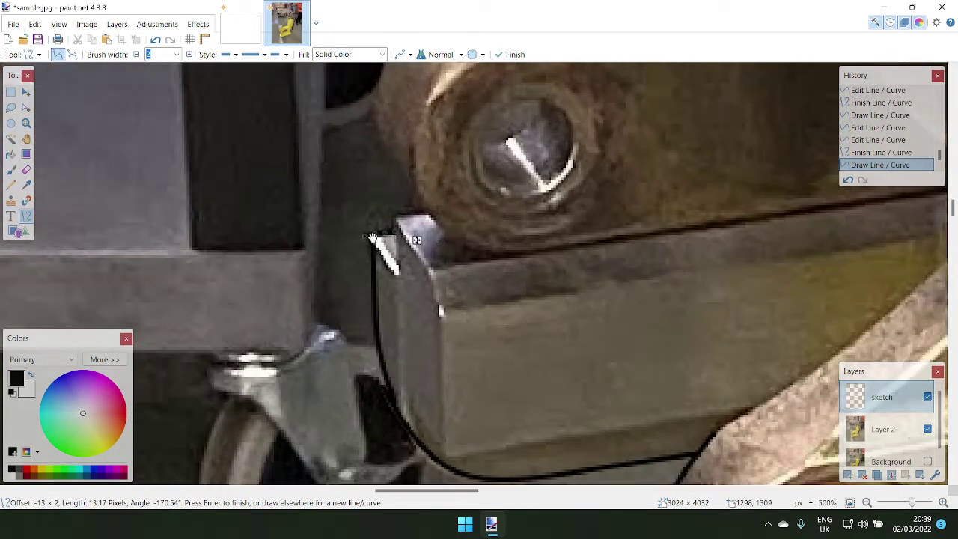
{"action": "left_click_drag", "start_coordinate": [409, 202], "coordinate": [410, 229]}
{"action": "left_click_drag", "start_coordinate": [453, 194], "coordinate": [409, 202]}
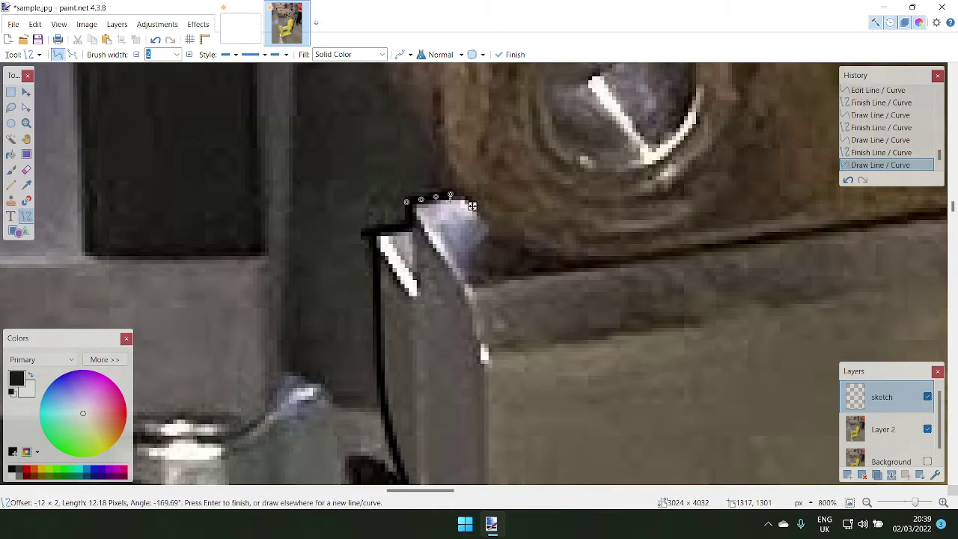
- Trace the rounded end of the rear lug with a curve about 111 px long, starting from the rear block's upper corner
{"action": "scroll", "coordinate": [475, 235], "scroll_direction": "down", "scroll_amount": 5}
{"action": "scroll", "coordinate": [480, 194], "scroll_direction": "up", "scroll_amount": 1}
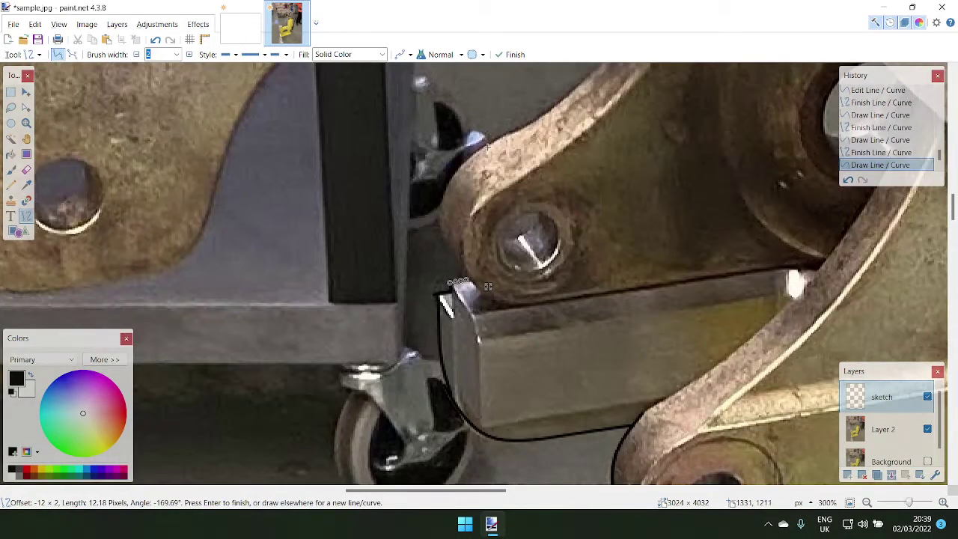
{"action": "mouse_move", "coordinate": [489, 142]}
{"action": "left_mouse_down"}
{"action": "mouse_move", "coordinate": [459, 254]}
{"action": "mouse_move", "coordinate": [464, 283]}
{"action": "left_mouse_up"}
{"action": "left_click_drag", "start_coordinate": [473, 236], "coordinate": [438, 217]}
{"action": "left_click_drag", "start_coordinate": [481, 191], "coordinate": [456, 168]}
- Continue the rear lug's outline up to the large side plate with a curve about 215 px long, fitted to the lug's concave edge
{"action": "scroll", "coordinate": [541, 246], "scroll_direction": "up", "scroll_amount": 2}
{"action": "scroll", "coordinate": [540, 261], "scroll_direction": "up", "scroll_amount": 1}
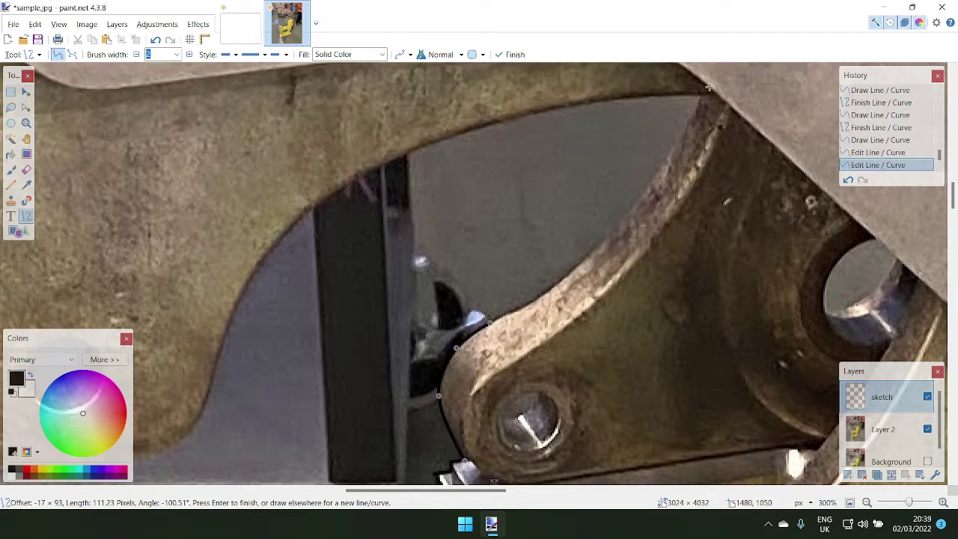
{"action": "mouse_move", "coordinate": [700, 96]}
{"action": "left_mouse_down"}
{"action": "mouse_move", "coordinate": [640, 187]}
{"action": "mouse_move", "coordinate": [487, 324]}
{"action": "left_mouse_up"}
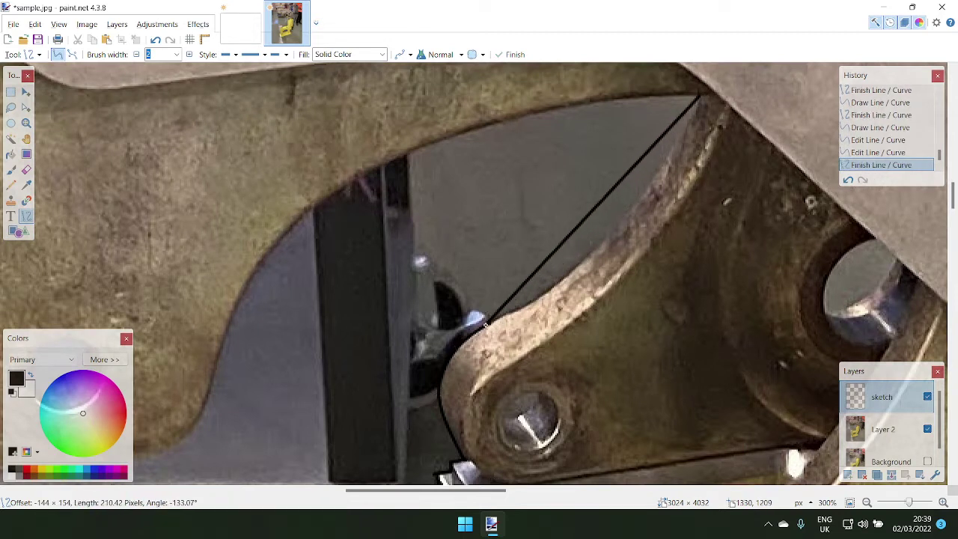
{"action": "left_click_drag", "start_coordinate": [561, 249], "coordinate": [572, 264]}
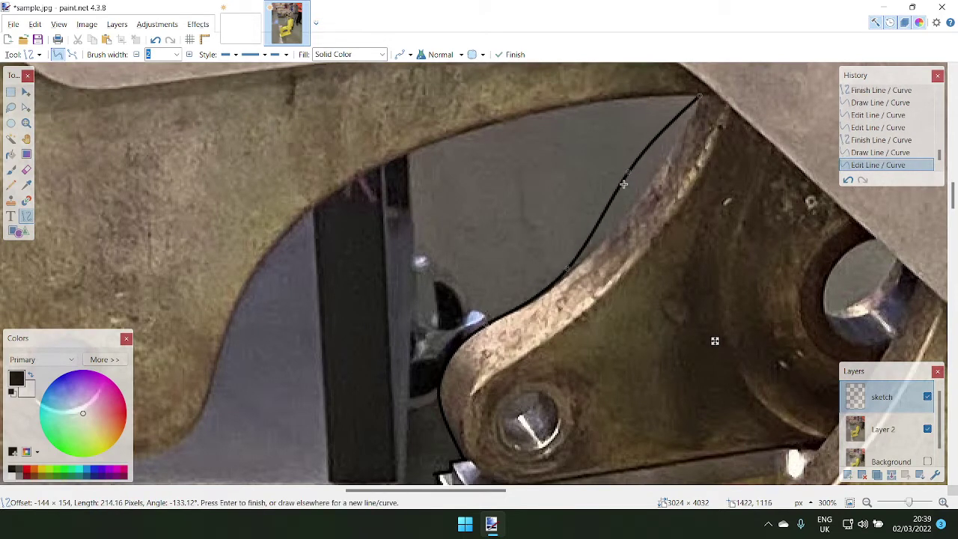
{"action": "left_click_drag", "start_coordinate": [630, 170], "coordinate": [644, 193]}
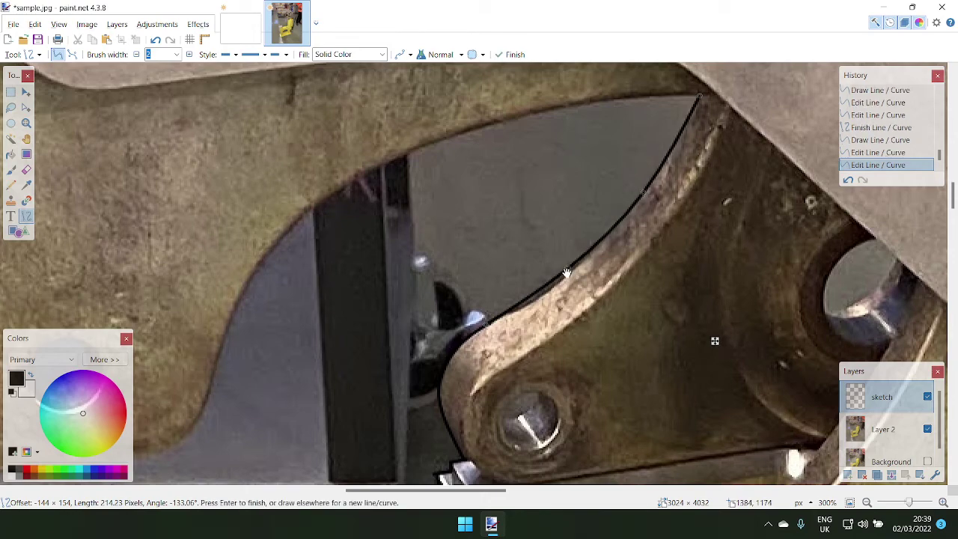
{"action": "left_click_drag", "start_coordinate": [567, 274], "coordinate": [557, 283]}
- Hide the Tools, History, Layers and Colors windows to clear the canvas around the hanging plate
{"action": "scroll", "coordinate": [584, 314], "scroll_direction": "down", "scroll_amount": 6}
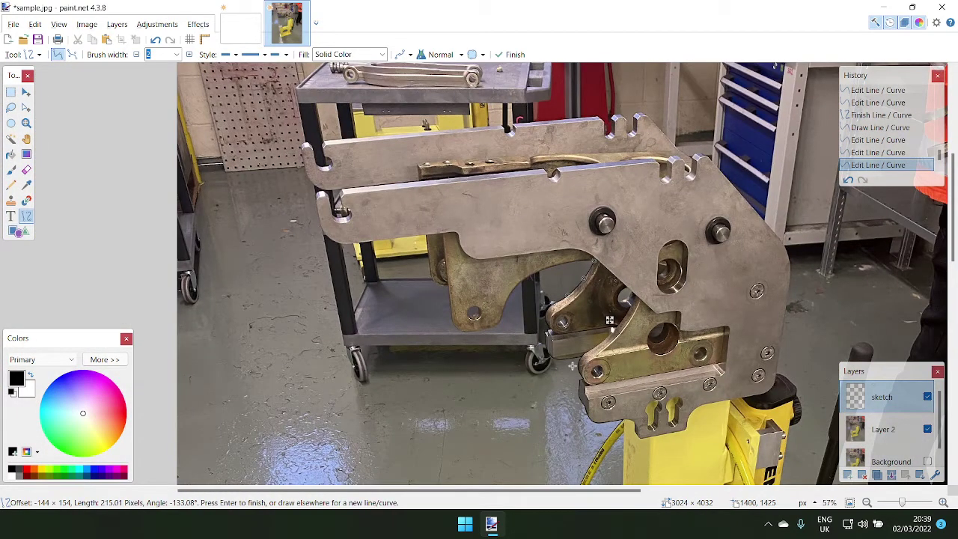
{"action": "scroll", "coordinate": [589, 254], "scroll_direction": "up", "scroll_amount": 5}
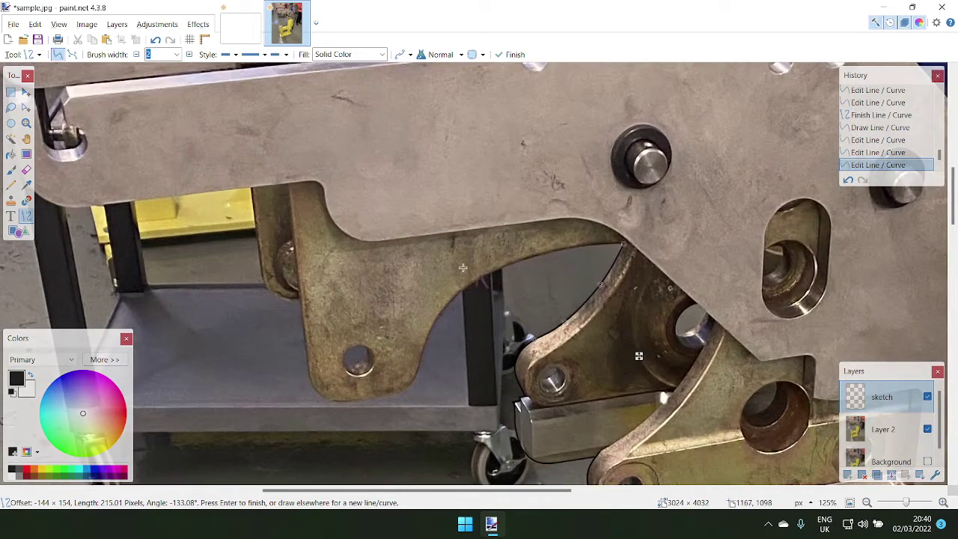
{"action": "scroll", "coordinate": [674, 249], "scroll_direction": "up", "scroll_amount": 3}
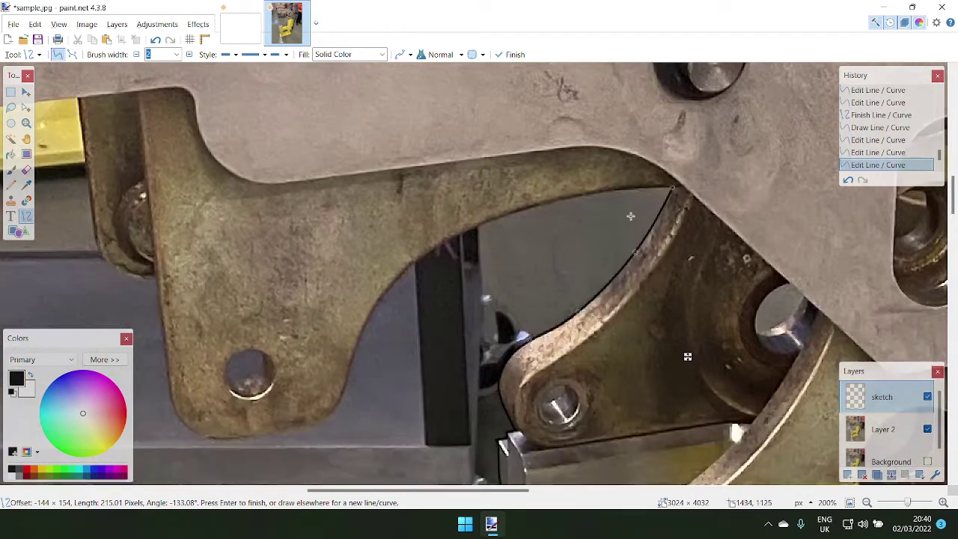
{"action": "scroll", "coordinate": [378, 289], "scroll_direction": "down", "scroll_amount": 2}
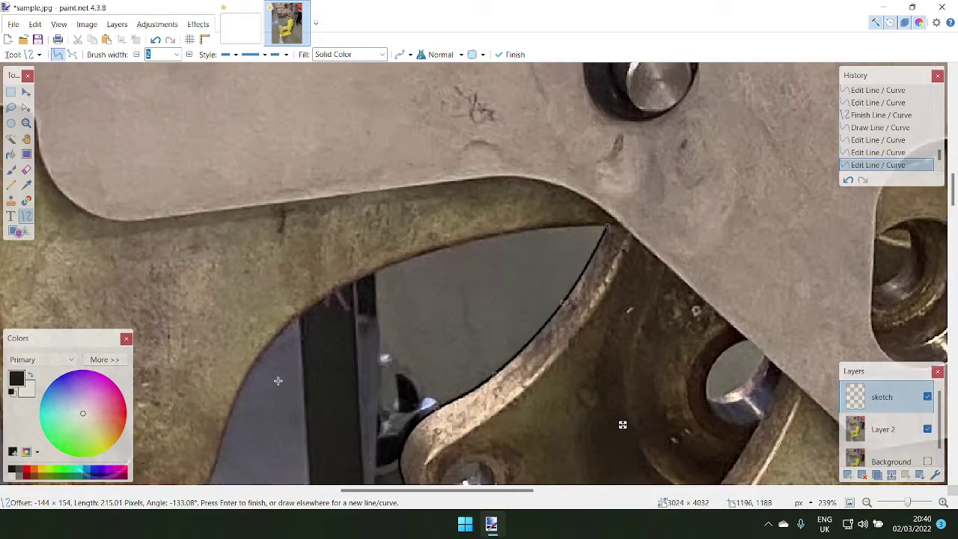
{"action": "left_click_drag", "start_coordinate": [210, 454], "coordinate": [450, 334]}
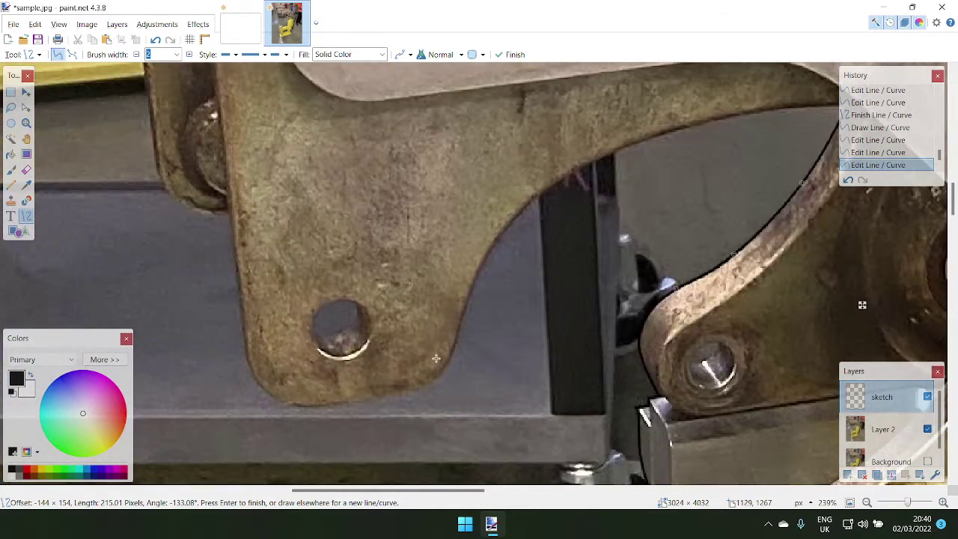
{"action": "scroll", "coordinate": [516, 333], "scroll_direction": "down", "scroll_amount": 1}
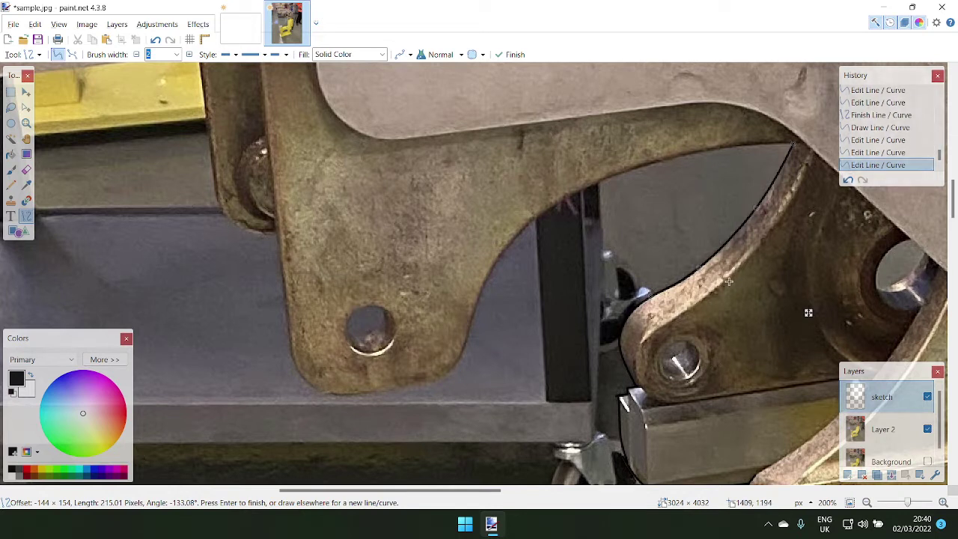
{"action": "key", "text": "F5"}
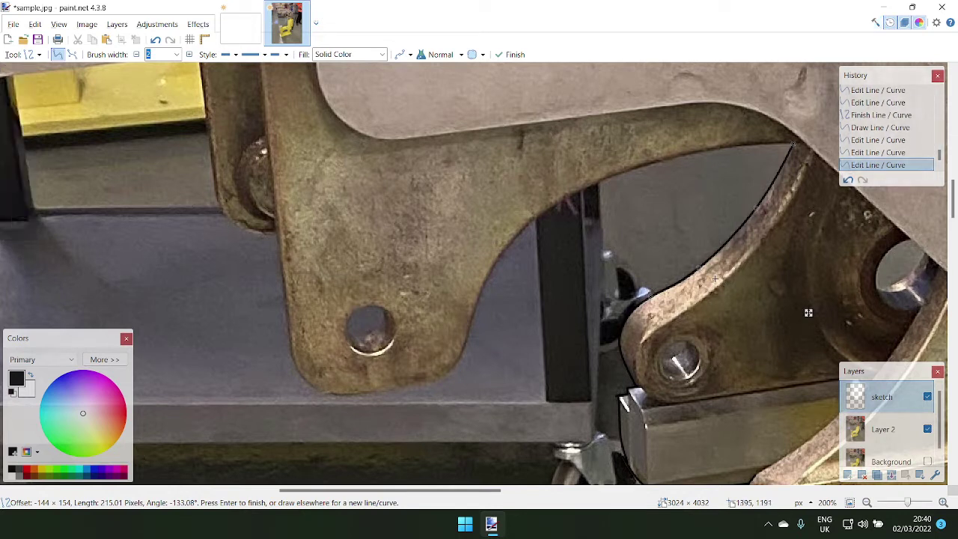
{"action": "key", "text": "F6"}
{"action": "key", "text": "F7"}
{"action": "key", "text": "F8"}
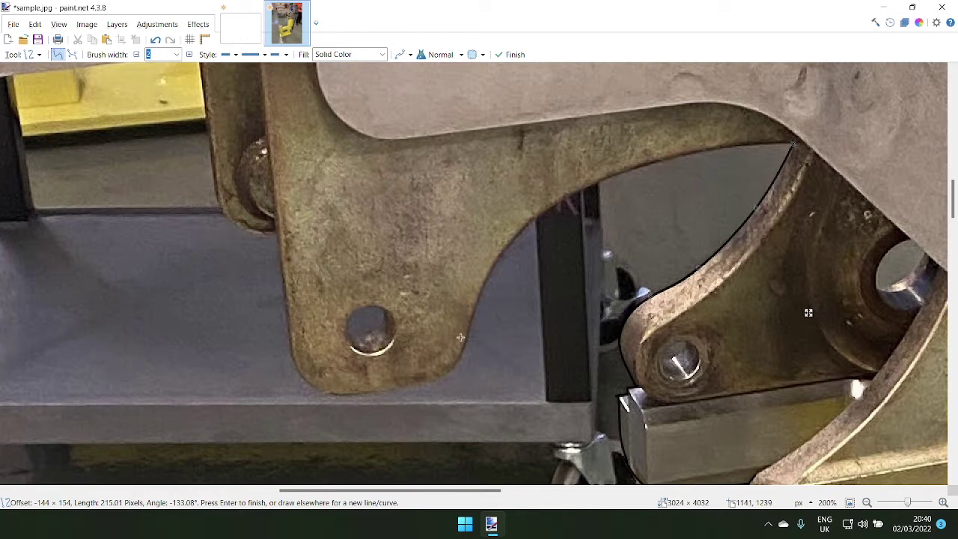
- Trace the hanging plate's concave edge from the rear lug's tip to its lower corner with a curve about 431 px long
{"action": "left_click_drag", "start_coordinate": [459, 352], "coordinate": [794, 144]}
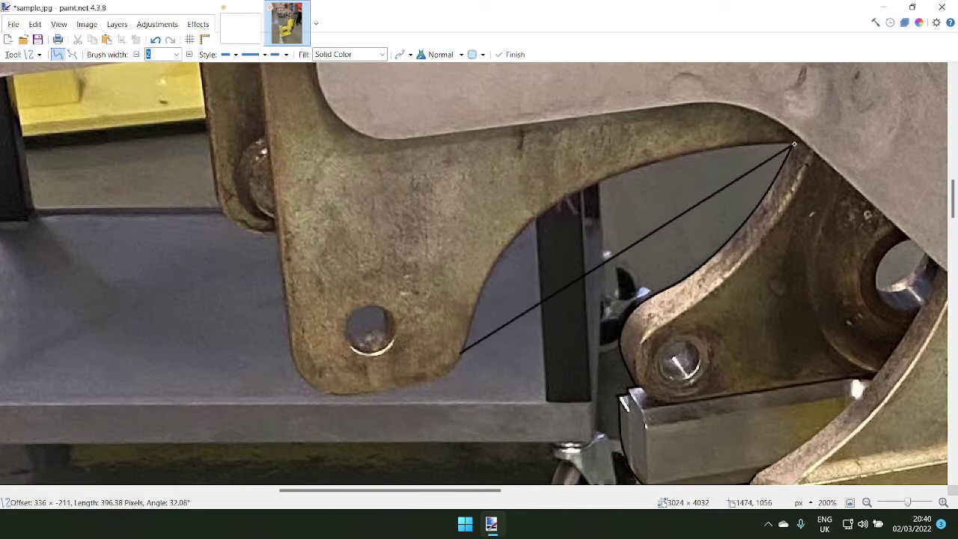
{"action": "left_click_drag", "start_coordinate": [571, 287], "coordinate": [534, 221]}
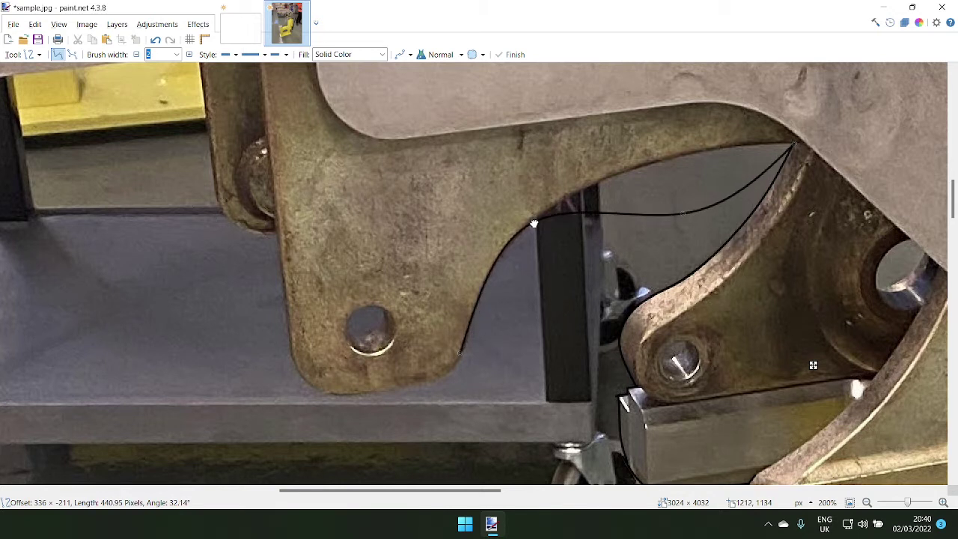
{"action": "left_click_drag", "start_coordinate": [684, 214], "coordinate": [680, 156]}
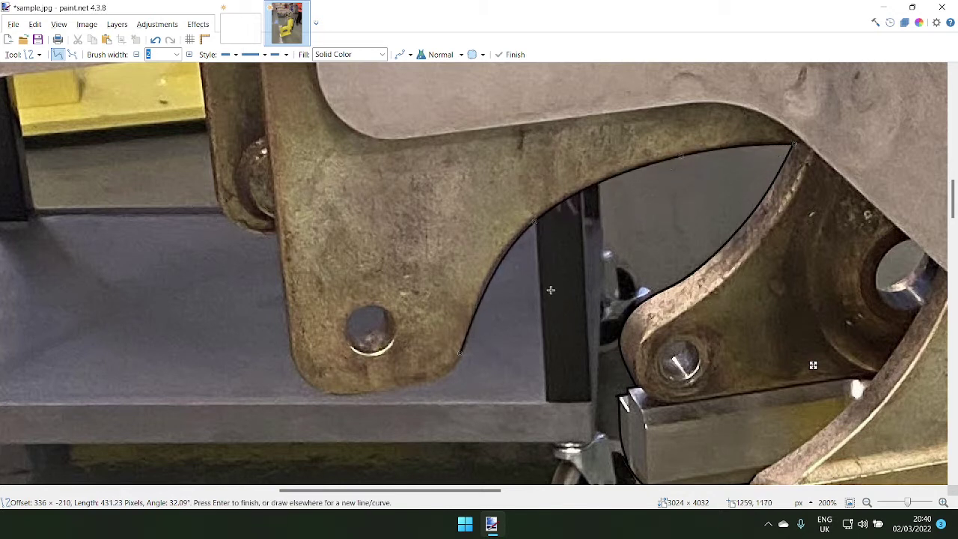
- Trace the hanging plate's rounded lower end with a curve about 185 px long and its straight back edge with a line about 148 px long
{"action": "left_click_drag", "start_coordinate": [298, 376], "coordinate": [462, 353]}
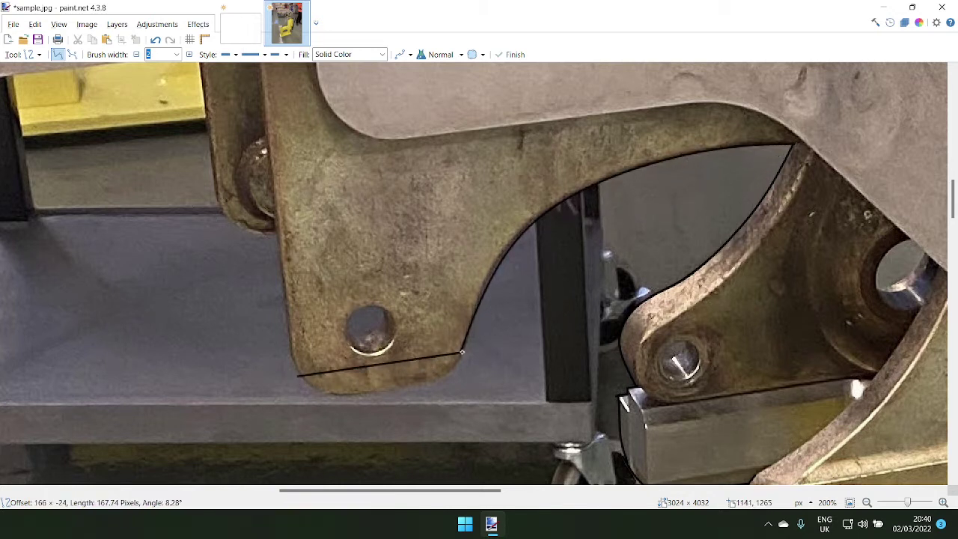
{"action": "left_click_drag", "start_coordinate": [411, 368], "coordinate": [414, 388]}
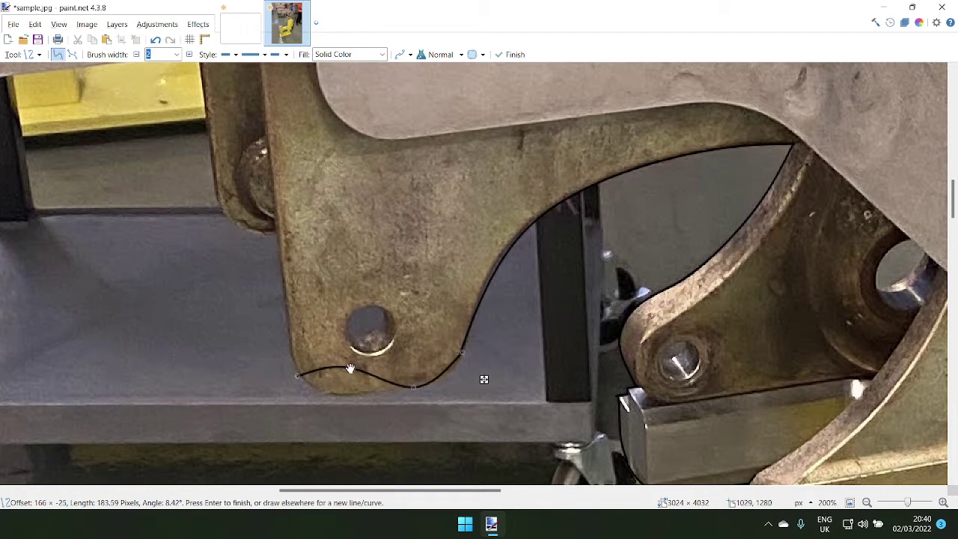
{"action": "left_click_drag", "start_coordinate": [351, 369], "coordinate": [330, 392]}
{"action": "left_click_drag", "start_coordinate": [414, 389], "coordinate": [422, 383]}
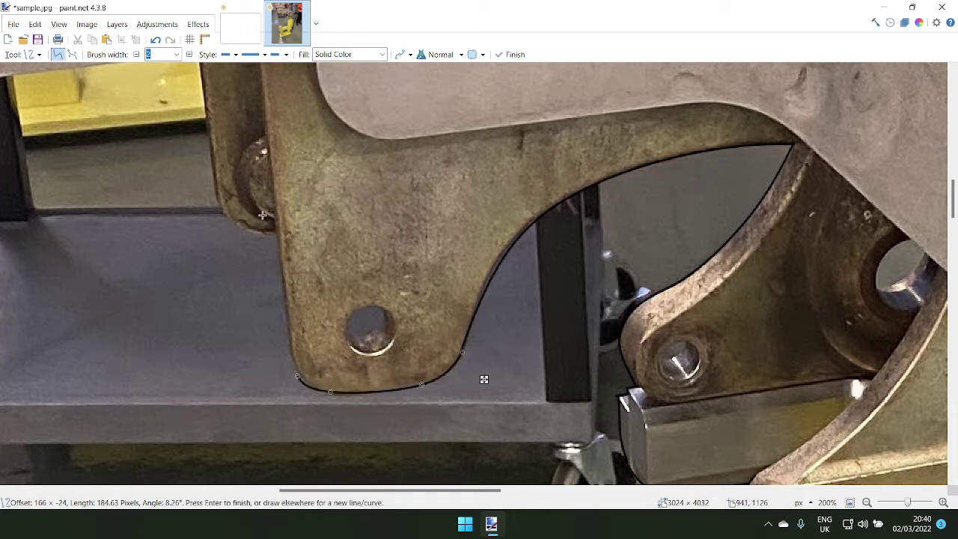
{"action": "left_click_drag", "start_coordinate": [276, 231], "coordinate": [298, 376]}
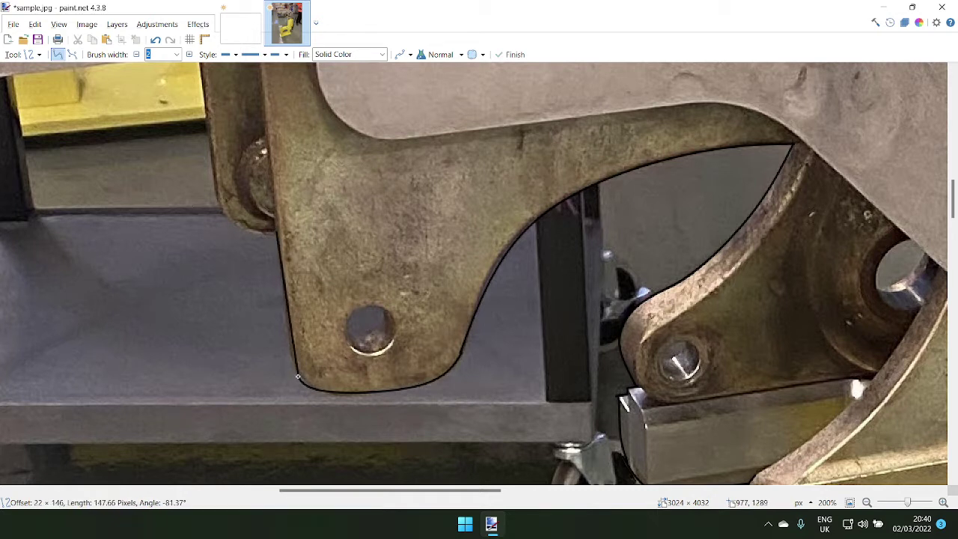
{"action": "left_click_drag", "start_coordinate": [293, 341], "coordinate": [289, 303]}
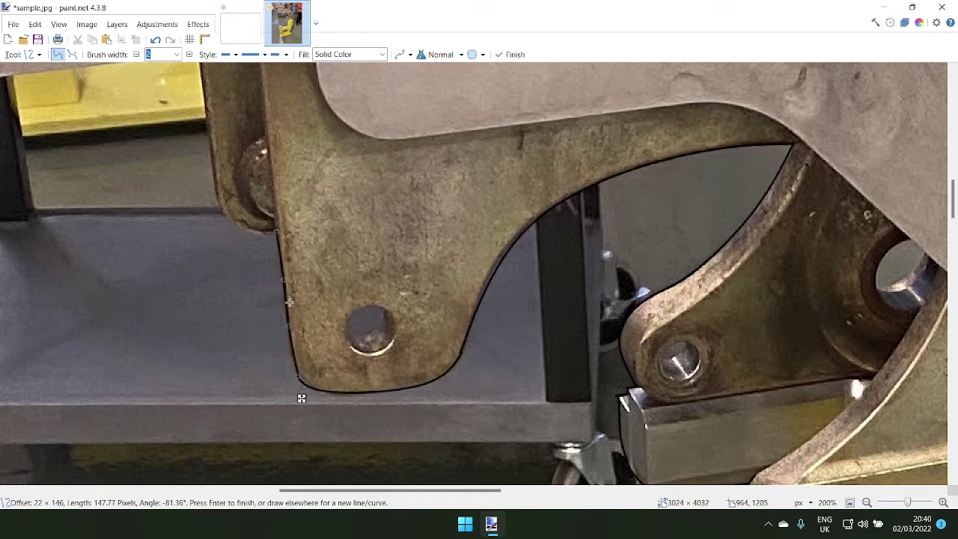
- Trace the second hanging plate's rounded lower corner with a curve about 135 px long and its back edge with a line about 98 px long
{"action": "mouse_move", "coordinate": [208, 142]}
{"action": "left_mouse_down"}
{"action": "mouse_move", "coordinate": [277, 233]}
{"action": "mouse_move", "coordinate": [225, 209]}
{"action": "mouse_move", "coordinate": [247, 231]}
{"action": "left_mouse_up"}
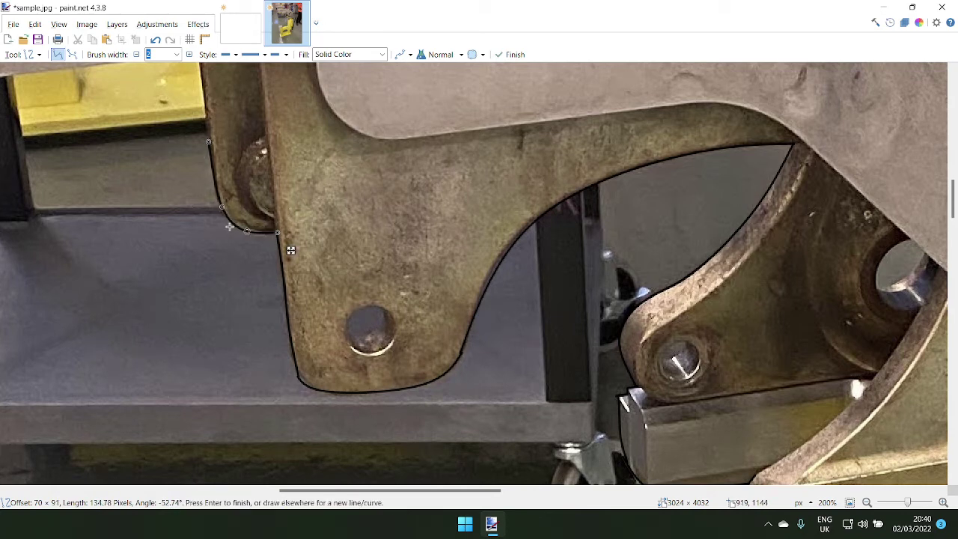
{"action": "scroll", "coordinate": [261, 158], "scroll_direction": "up", "scroll_amount": 3}
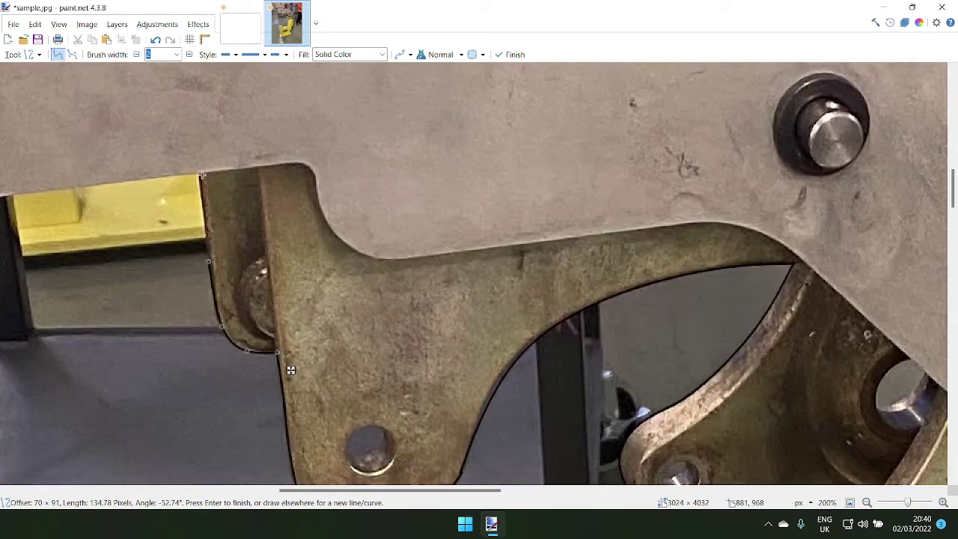
{"action": "left_click_drag", "start_coordinate": [199, 175], "coordinate": [212, 269]}
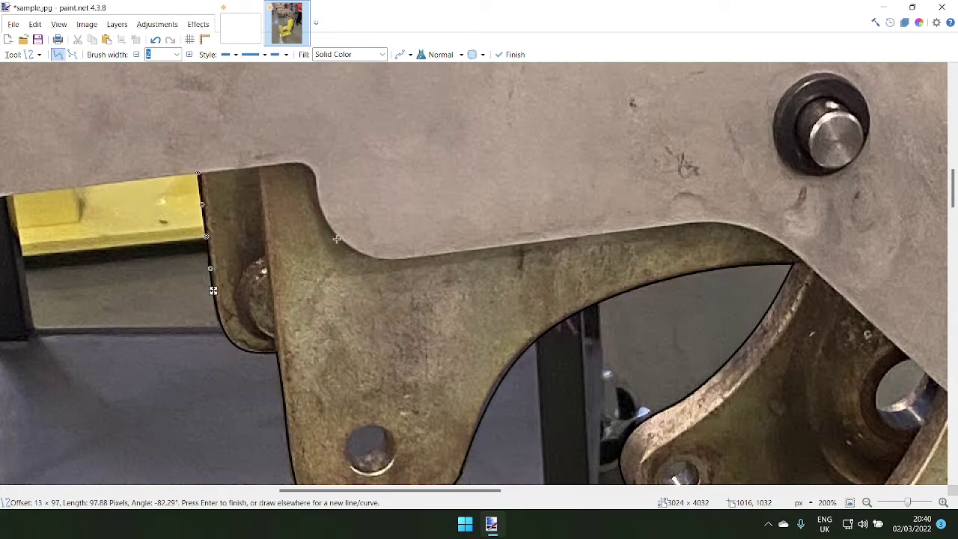
{"action": "scroll", "coordinate": [337, 238], "scroll_direction": "left", "scroll_amount": 5}
{"action": "scroll", "coordinate": [337, 238], "scroll_direction": "left", "scroll_amount": 1}
{"action": "scroll", "coordinate": [392, 272], "scroll_direction": "down", "scroll_amount": 2}
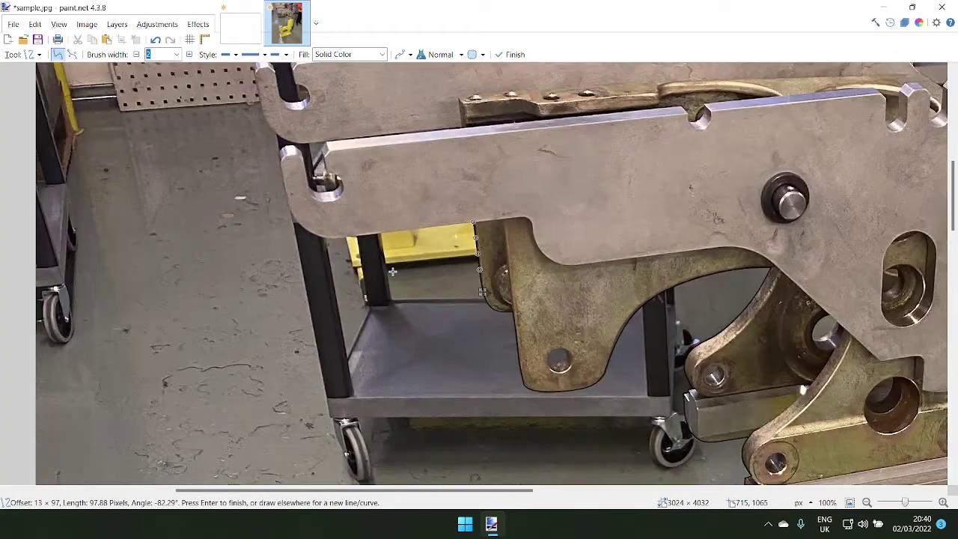
- Trace the front plate's lower edge and rounded corner with a curve about 390 px long and its end edge with a line about 124 px long
{"action": "scroll", "coordinate": [382, 240], "scroll_direction": "up", "scroll_amount": 2}
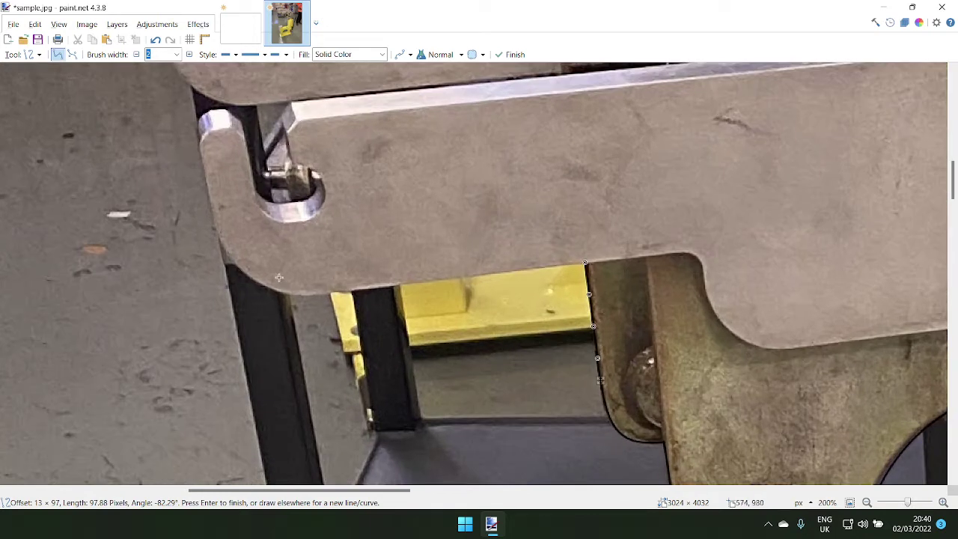
{"action": "left_click_drag", "start_coordinate": [220, 244], "coordinate": [585, 263]}
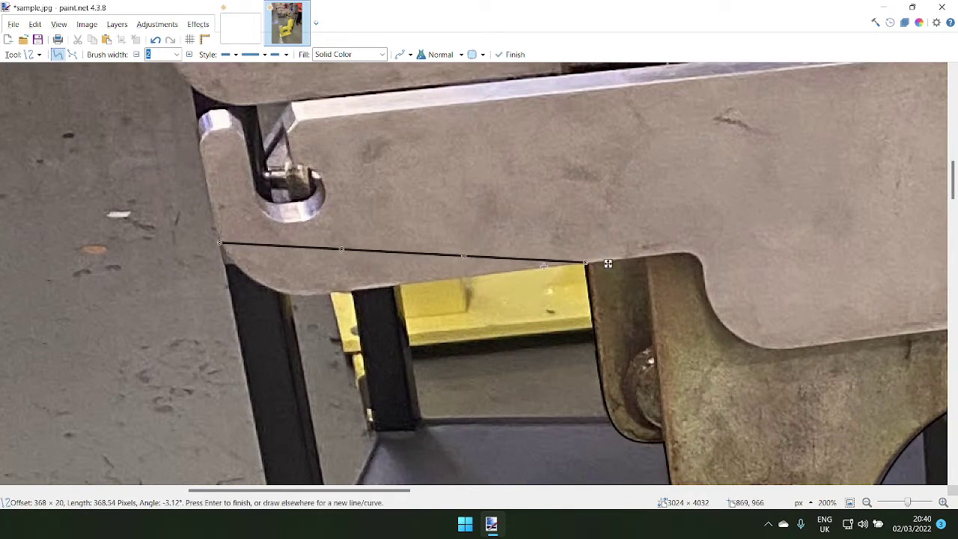
{"action": "left_click_drag", "start_coordinate": [466, 257], "coordinate": [436, 278]}
{"action": "left_click_drag", "start_coordinate": [341, 249], "coordinate": [286, 293]}
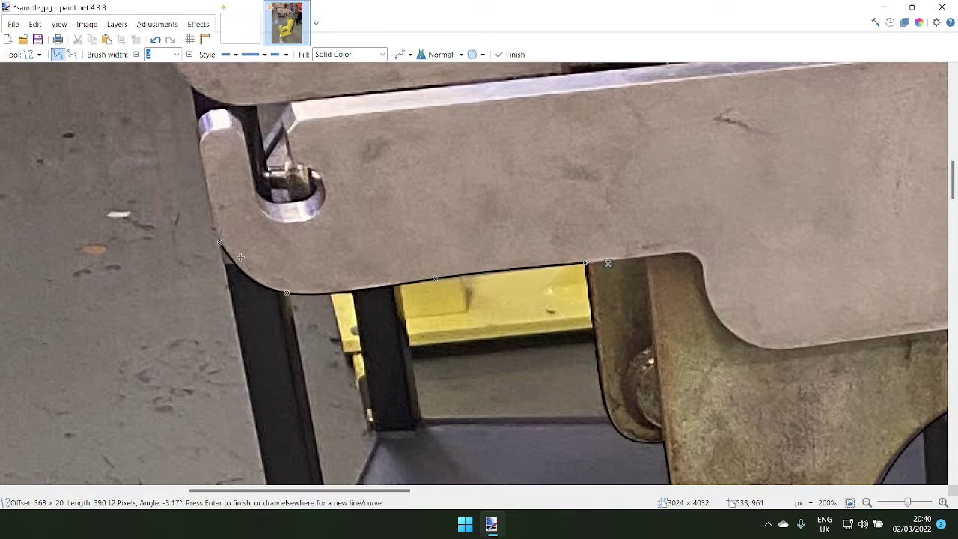
{"action": "scroll", "coordinate": [202, 243], "scroll_direction": "up", "scroll_amount": 3}
{"action": "left_click_drag", "start_coordinate": [195, 247], "coordinate": [219, 362]}
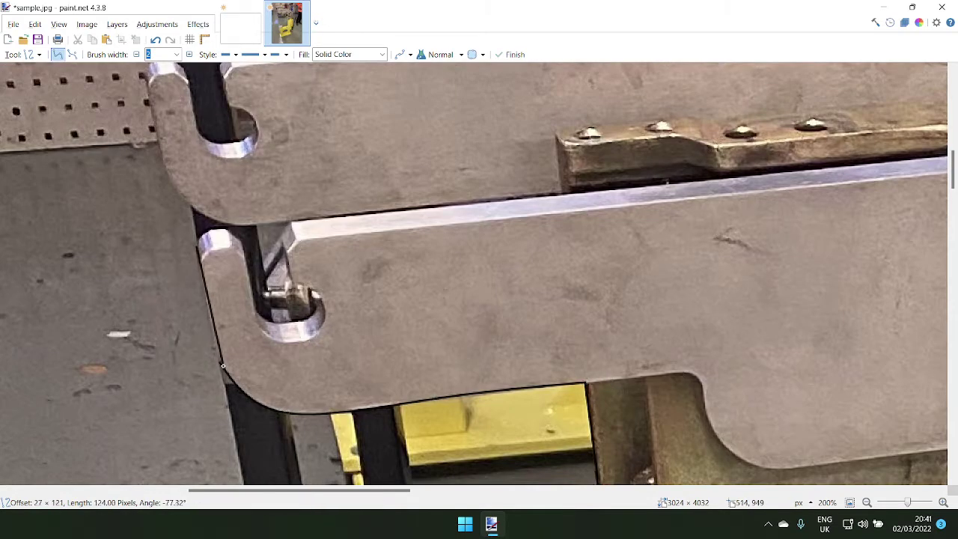
- Trace the front plate's hook tip with a curve about 31 px long and the hook's inner edge with a curve about 106 px long
{"action": "mouse_move", "coordinate": [216, 228]}
{"action": "left_mouse_down"}
{"action": "mouse_move", "coordinate": [195, 247]}
{"action": "mouse_move", "coordinate": [204, 236]}
{"action": "left_mouse_up"}
{"action": "left_click_drag", "start_coordinate": [210, 232], "coordinate": [211, 230]}
{"action": "scroll", "coordinate": [223, 224], "scroll_direction": "up", "scroll_amount": 4}
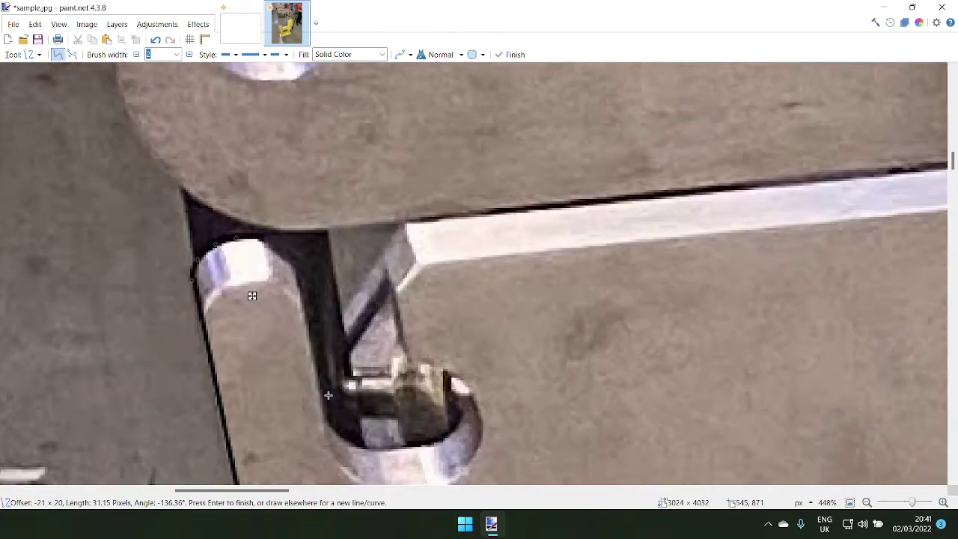
{"action": "mouse_move", "coordinate": [338, 433]}
{"action": "left_mouse_down"}
{"action": "mouse_move", "coordinate": [249, 240]}
{"action": "mouse_move", "coordinate": [236, 238]}
{"action": "left_mouse_up"}
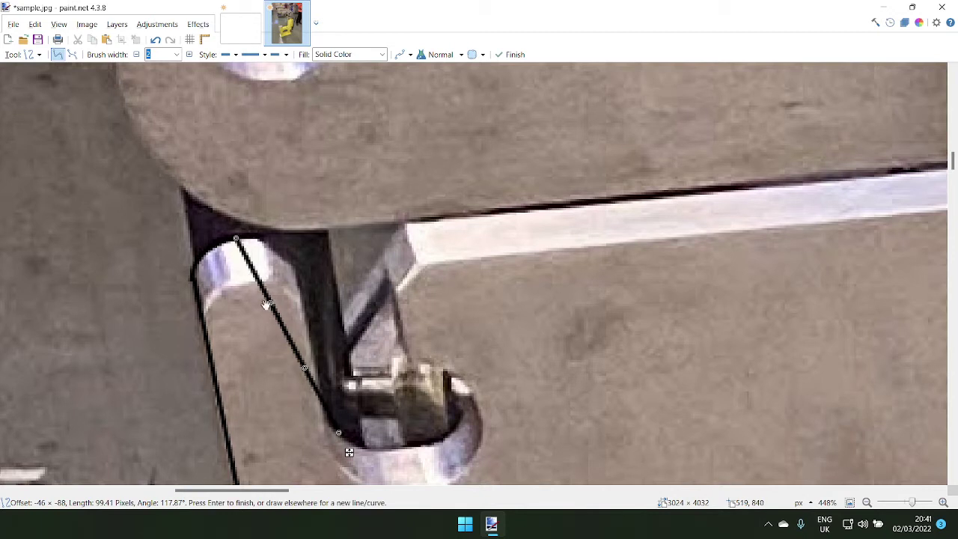
{"action": "left_click_drag", "start_coordinate": [276, 306], "coordinate": [296, 272]}
{"action": "left_click_drag", "start_coordinate": [306, 367], "coordinate": [317, 367]}
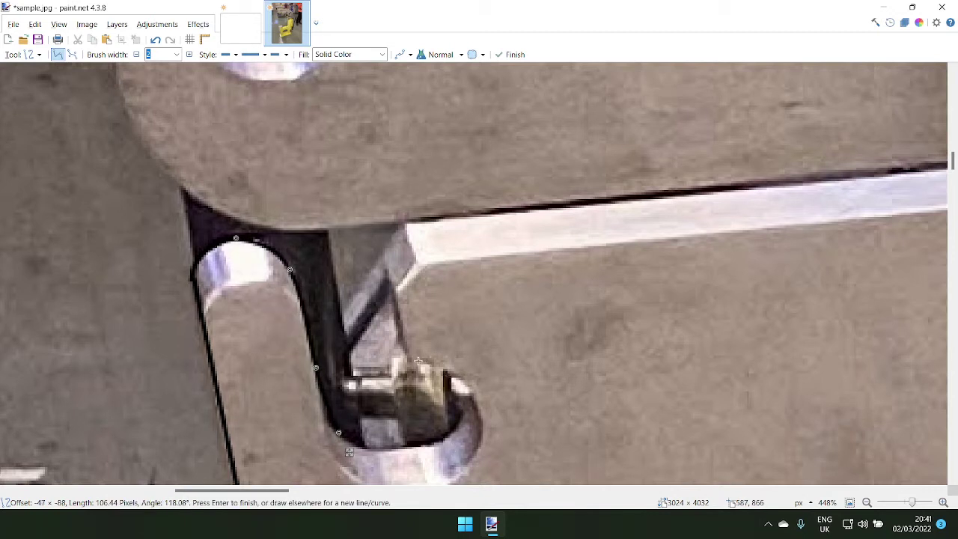
- Trace the round pocket of the front plate's slot with a curve and join it to the hook's inner edge with a curve about 35 px long
{"action": "left_click_drag", "start_coordinate": [417, 362], "coordinate": [331, 421]}
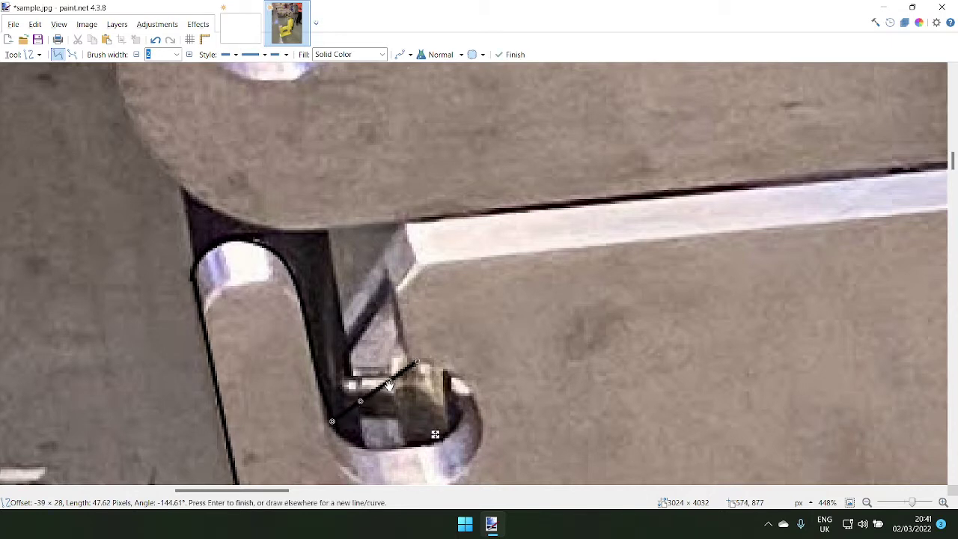
{"action": "left_click_drag", "start_coordinate": [388, 384], "coordinate": [464, 390]}
{"action": "left_click_drag", "start_coordinate": [360, 401], "coordinate": [439, 436]}
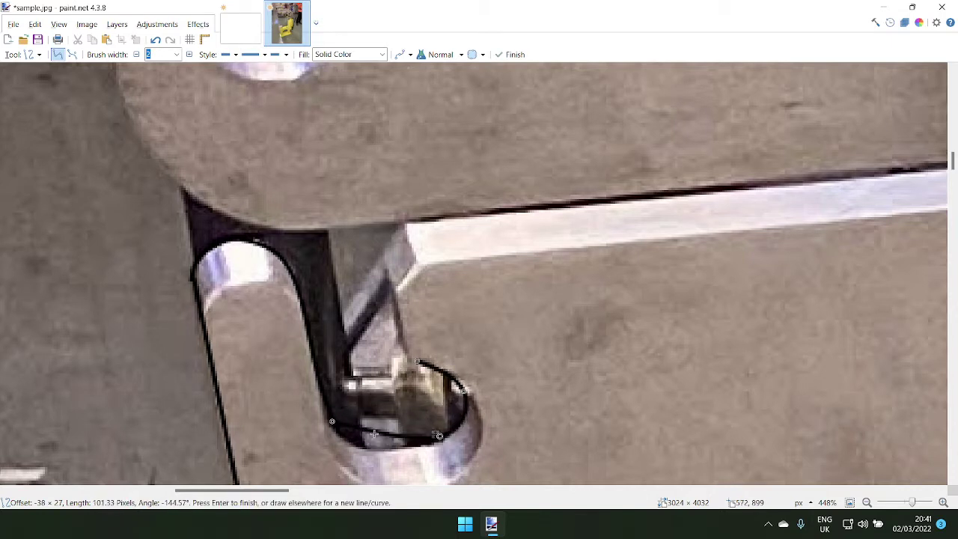
{"action": "mouse_move", "coordinate": [333, 423]}
{"action": "left_mouse_down"}
{"action": "mouse_move", "coordinate": [390, 445]}
{"action": "mouse_move", "coordinate": [330, 415]}
{"action": "mouse_move", "coordinate": [341, 437]}
{"action": "left_mouse_up"}
{"action": "key", "text": "Return"}
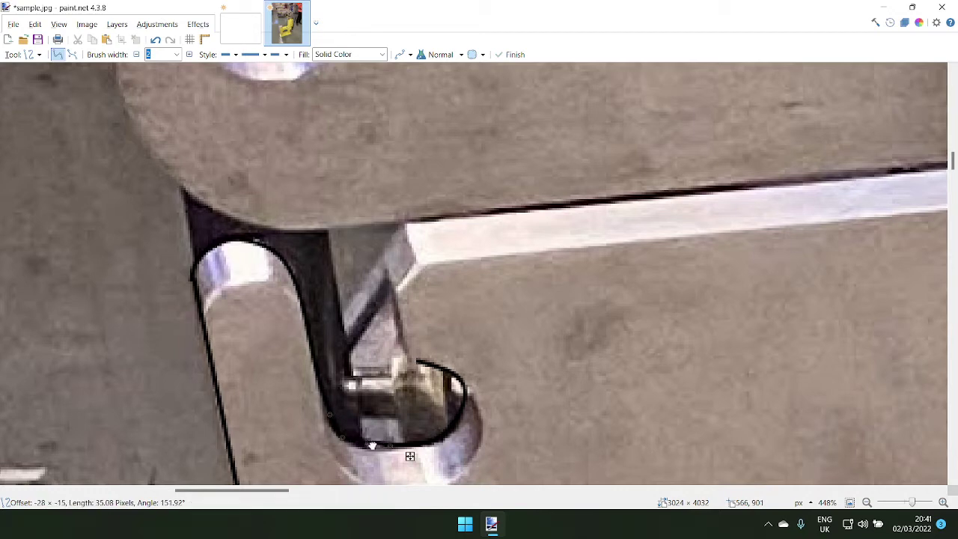
- Trace the front plate's edge from the slot pocket up to the chamfer and the chamfered corner with a line about 23 px long
{"action": "scroll", "coordinate": [422, 429], "scroll_direction": "up", "scroll_amount": 3}
{"action": "scroll", "coordinate": [423, 425], "scroll_direction": "down", "scroll_amount": 2}
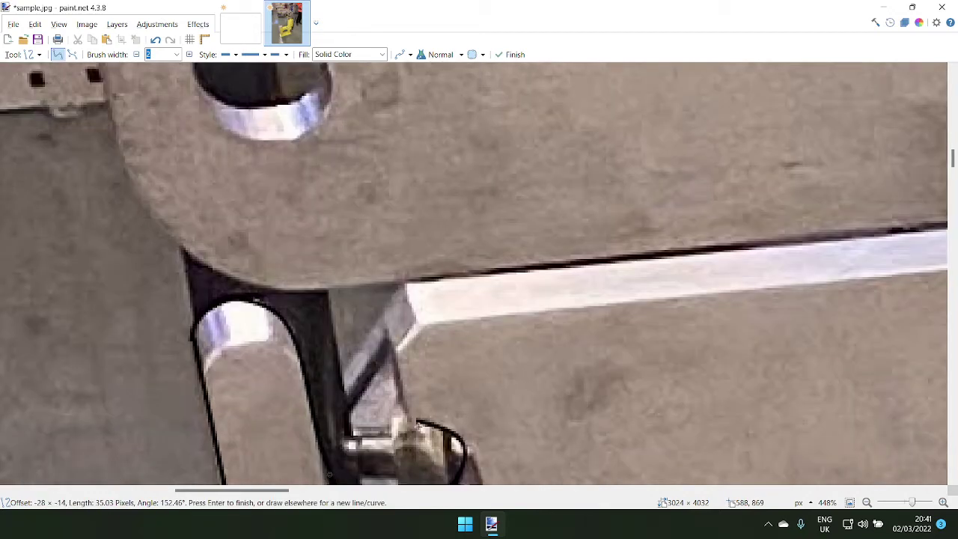
{"action": "left_click_drag", "start_coordinate": [418, 425], "coordinate": [383, 317]}
{"action": "left_click_drag", "start_coordinate": [408, 396], "coordinate": [405, 402]}
{"action": "left_click_drag", "start_coordinate": [405, 278], "coordinate": [381, 320]}
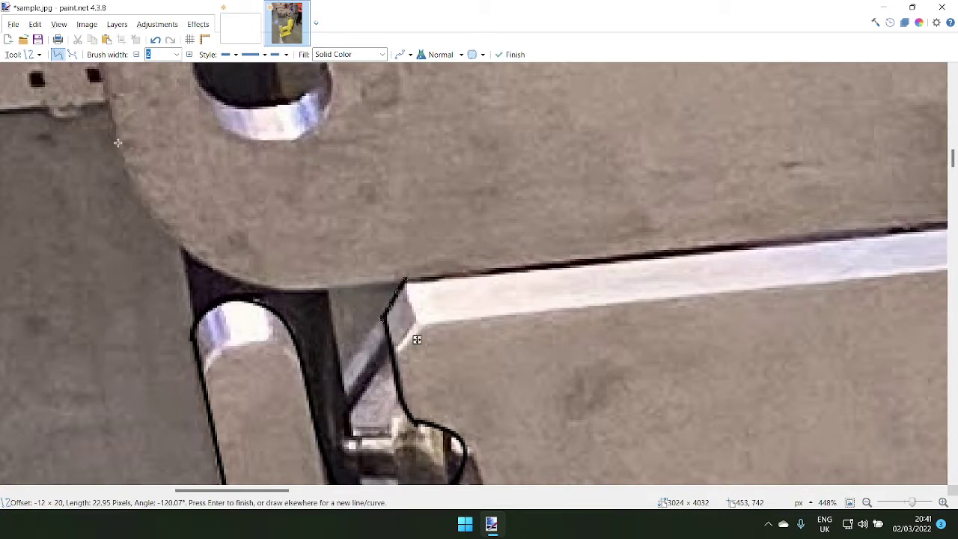
- Trace the rear plate's rounded lower corner down to the front plate's chamfer with a curve about 160 px long
{"action": "left_click_drag", "start_coordinate": [118, 142], "coordinate": [403, 283]}
{"action": "left_click_drag", "start_coordinate": [309, 238], "coordinate": [283, 287]}
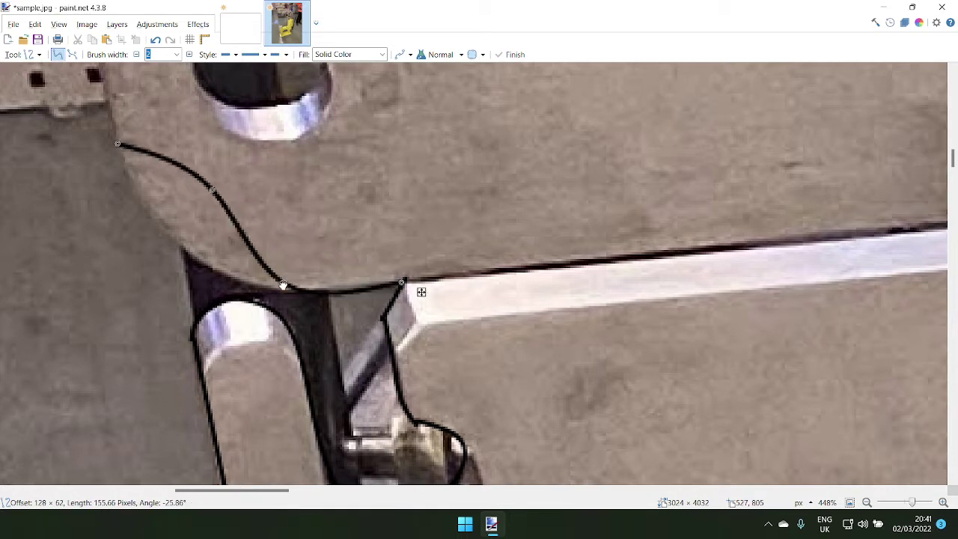
{"action": "left_click_drag", "start_coordinate": [212, 190], "coordinate": [178, 249]}
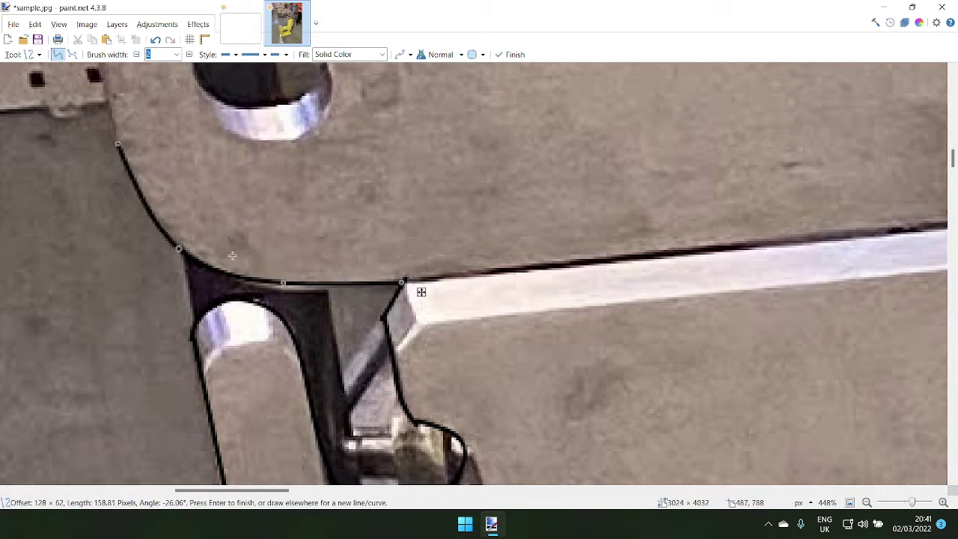
- Trace the rear plate's straight end edge with a line about 89 px long and its rounded hook tip with a curve about 78 px long
{"action": "scroll", "coordinate": [421, 292], "scroll_direction": "down", "scroll_amount": 8}
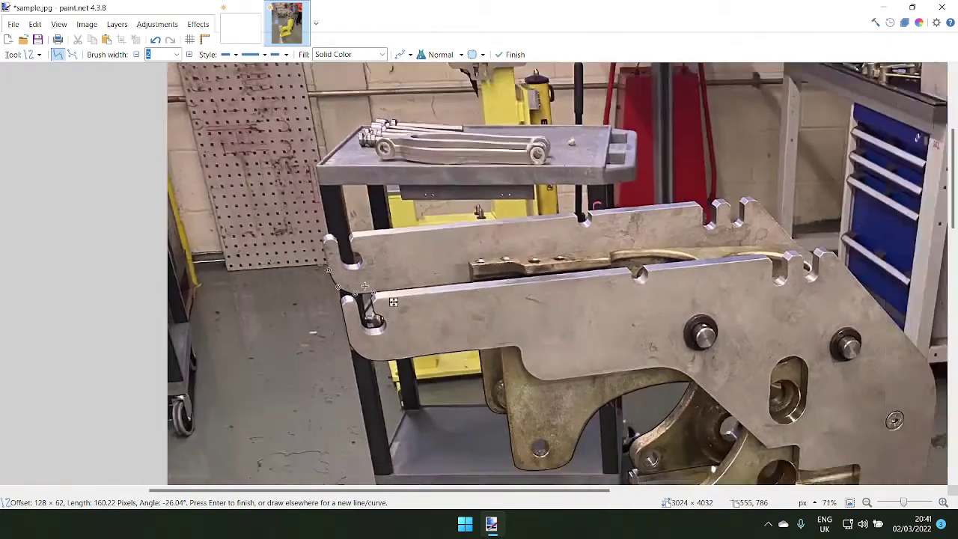
{"action": "scroll", "coordinate": [602, 403], "scroll_direction": "down", "scroll_amount": 5}
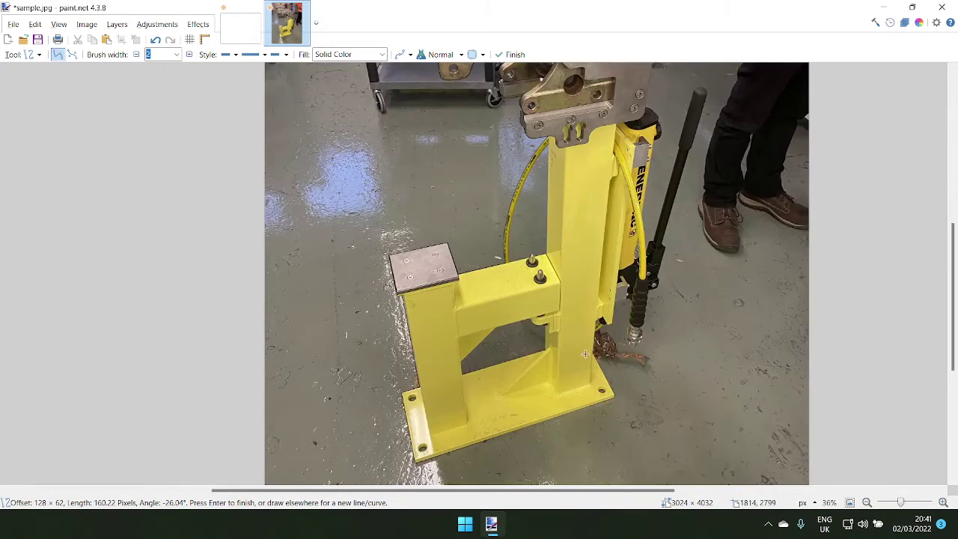
{"action": "scroll", "coordinate": [569, 343], "scroll_direction": "up", "scroll_amount": 5}
{"action": "scroll", "coordinate": [367, 308], "scroll_direction": "up", "scroll_amount": 5}
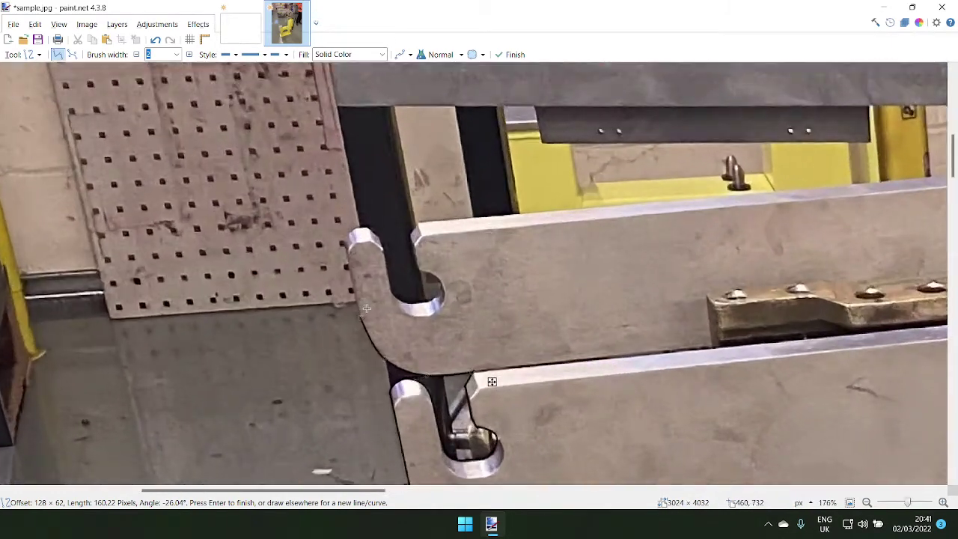
{"action": "scroll", "coordinate": [367, 308], "scroll_direction": "up", "scroll_amount": 1}
{"action": "left_click_drag", "start_coordinate": [340, 234], "coordinate": [358, 319]}
{"action": "scroll", "coordinate": [366, 201], "scroll_direction": "up", "scroll_amount": 3}
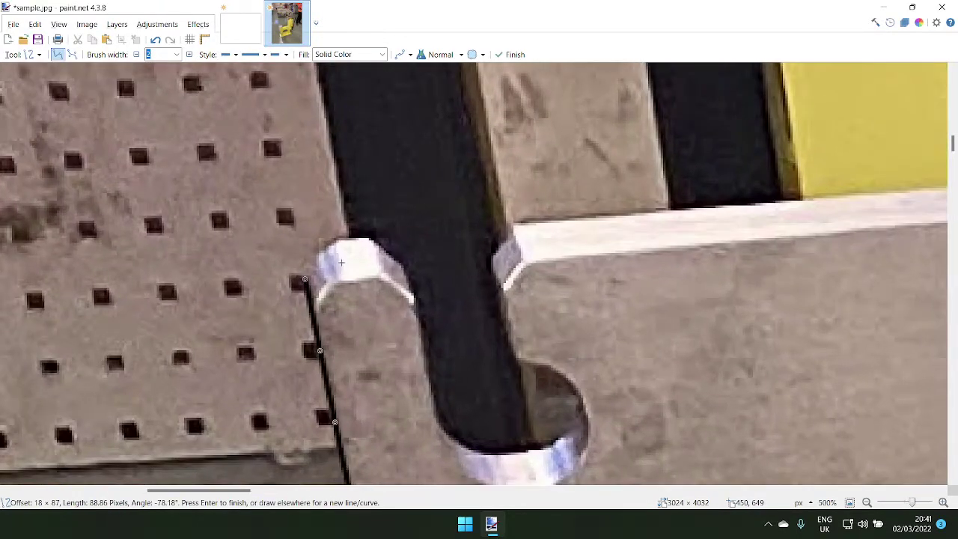
{"action": "mouse_move", "coordinate": [424, 326]}
{"action": "left_mouse_down"}
{"action": "mouse_move", "coordinate": [302, 277]}
{"action": "mouse_move", "coordinate": [343, 297]}
{"action": "mouse_move", "coordinate": [345, 249]}
{"action": "left_mouse_up"}
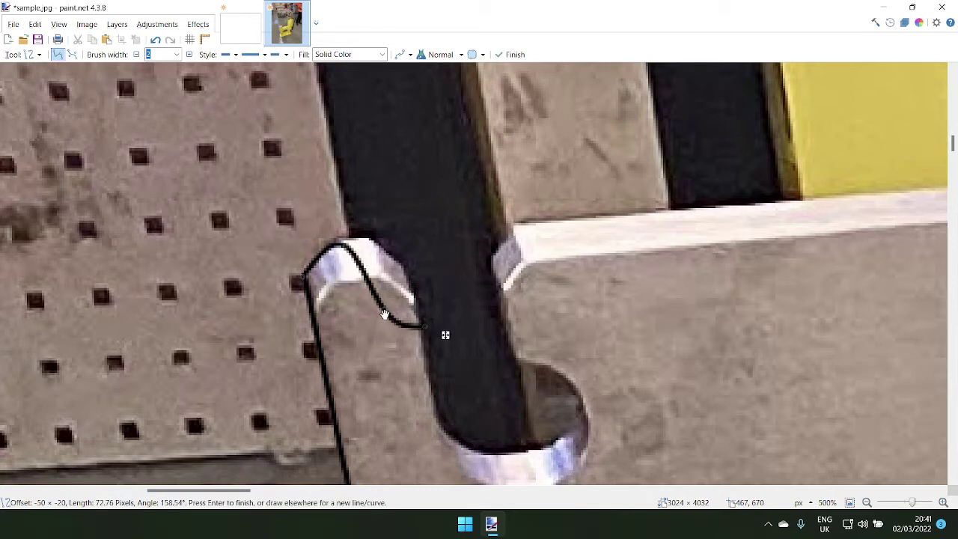
{"action": "left_click_drag", "start_coordinate": [383, 315], "coordinate": [332, 248]}
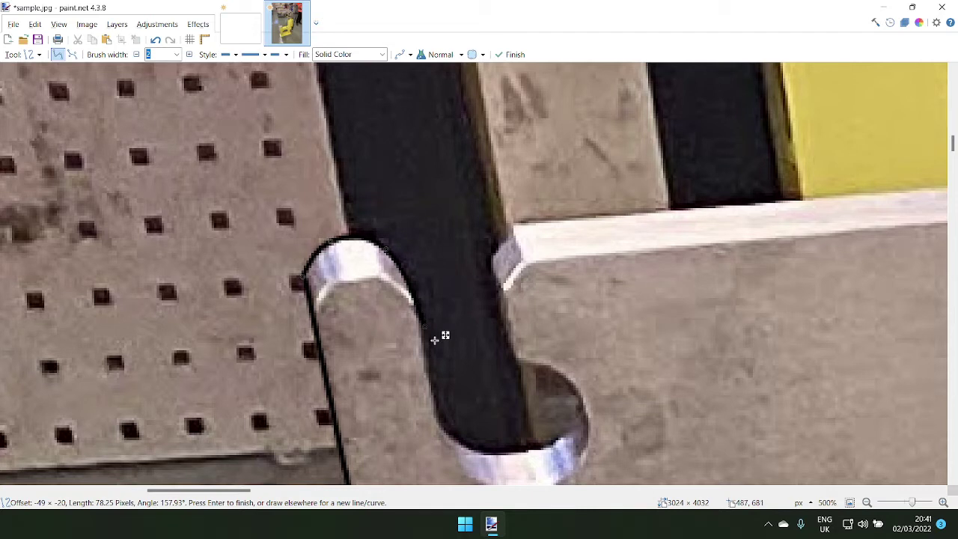
- Trace the inner edge of the rear plate's hook with a curve and the slot's round pocket with a curve about 54 px long
{"action": "mouse_move", "coordinate": [546, 449]}
{"action": "left_mouse_down"}
{"action": "mouse_move", "coordinate": [442, 382]}
{"action": "mouse_move", "coordinate": [420, 324]}
{"action": "left_mouse_up"}
{"action": "left_click_drag", "start_coordinate": [463, 364], "coordinate": [448, 429]}
{"action": "left_click_drag", "start_coordinate": [505, 407], "coordinate": [501, 456]}
{"action": "mouse_move", "coordinate": [520, 360]}
{"action": "left_mouse_down"}
{"action": "mouse_move", "coordinate": [548, 448]}
{"action": "mouse_move", "coordinate": [577, 407]}
{"action": "left_mouse_up"}
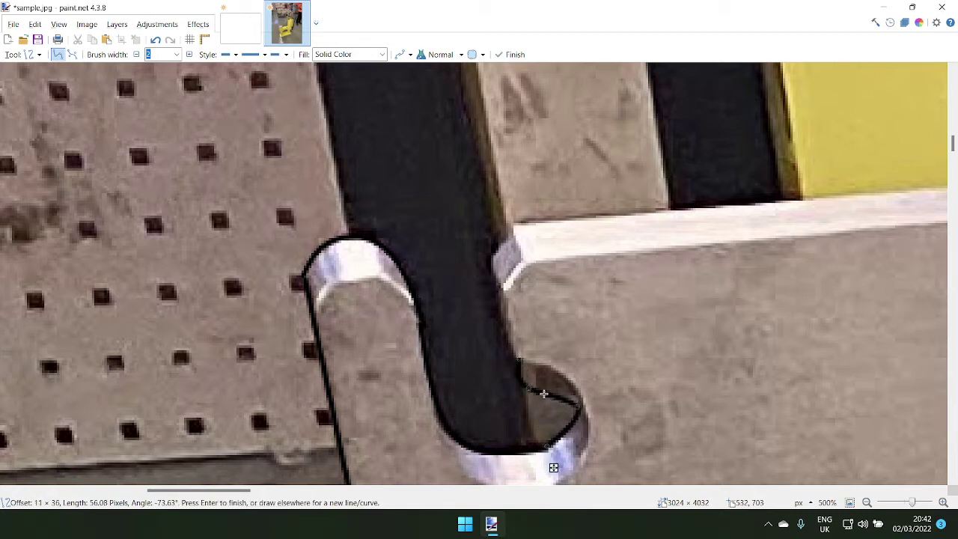
{"action": "left_click_drag", "start_coordinate": [530, 388], "coordinate": [550, 369]}
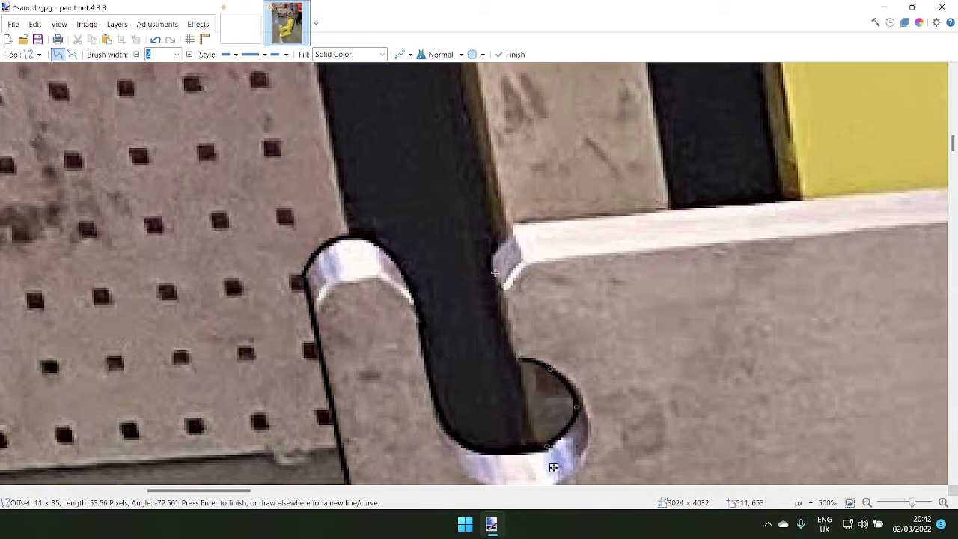
- Trace the rear plate's straight edge above the pocket with a line about 43 px long and its chamfered corner with a line about 19 px long
{"action": "left_click_drag", "start_coordinate": [492, 258], "coordinate": [517, 362]}
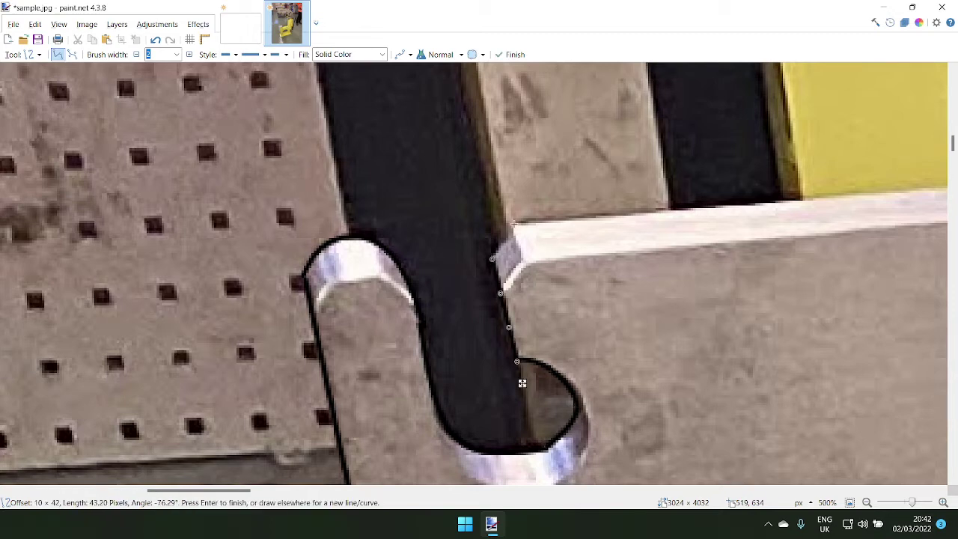
{"action": "left_click_drag", "start_coordinate": [514, 224], "coordinate": [488, 263]}
{"action": "scroll", "coordinate": [537, 269], "scroll_direction": "down", "scroll_amount": 4}
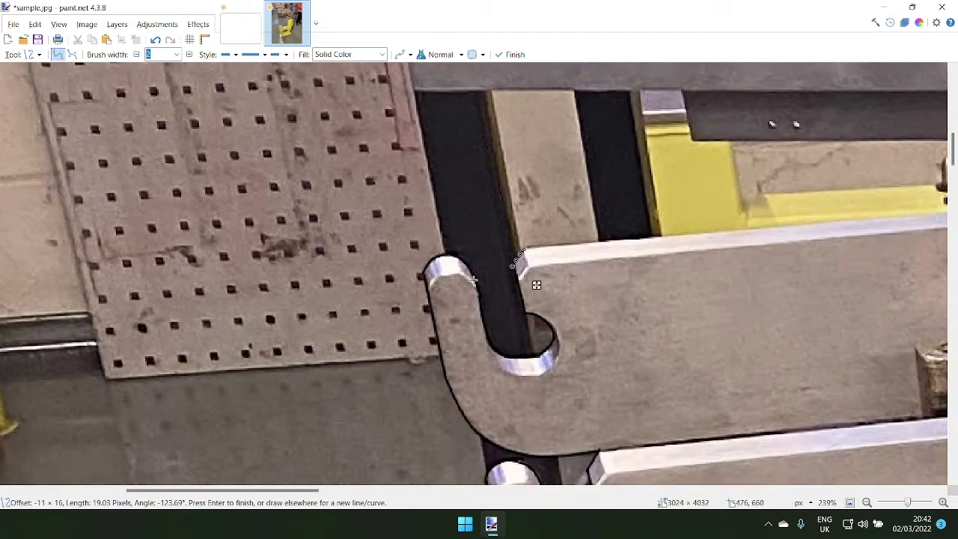
{"action": "scroll", "coordinate": [473, 280], "scroll_direction": "right", "scroll_amount": 3}
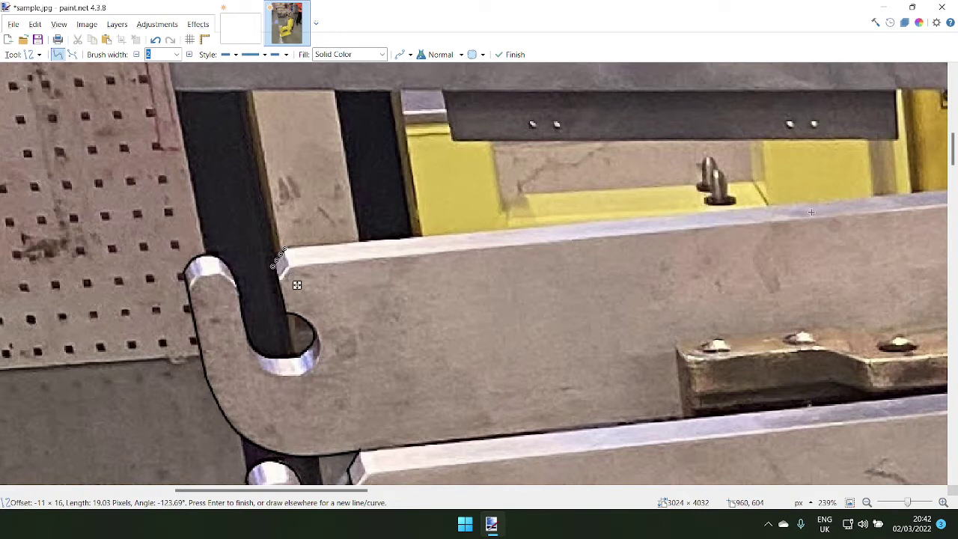
{"action": "key", "text": "Return"}
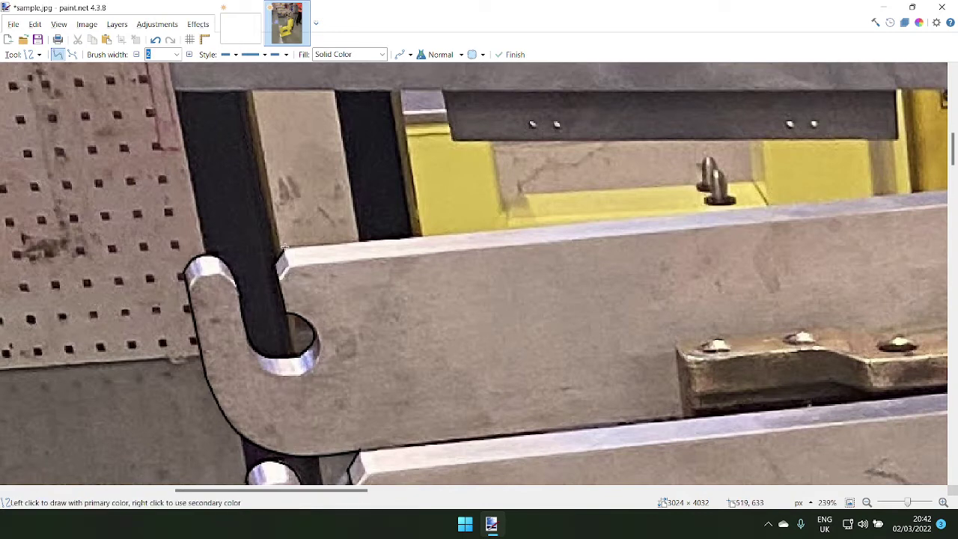
- Trace the rear plate's top edge with a line about 970 px long and its round notch, finishing with a curve about 53 px long
{"action": "mouse_move", "coordinate": [286, 247]}
{"action": "left_mouse_down"}
{"action": "mouse_move", "coordinate": [955, 196]}
{"action": "mouse_move", "coordinate": [513, 147]}
{"action": "mouse_move", "coordinate": [630, 171]}
{"action": "mouse_move", "coordinate": [781, 145]}
{"action": "left_mouse_up"}
{"action": "scroll", "coordinate": [402, 168], "scroll_direction": "up", "scroll_amount": 5}
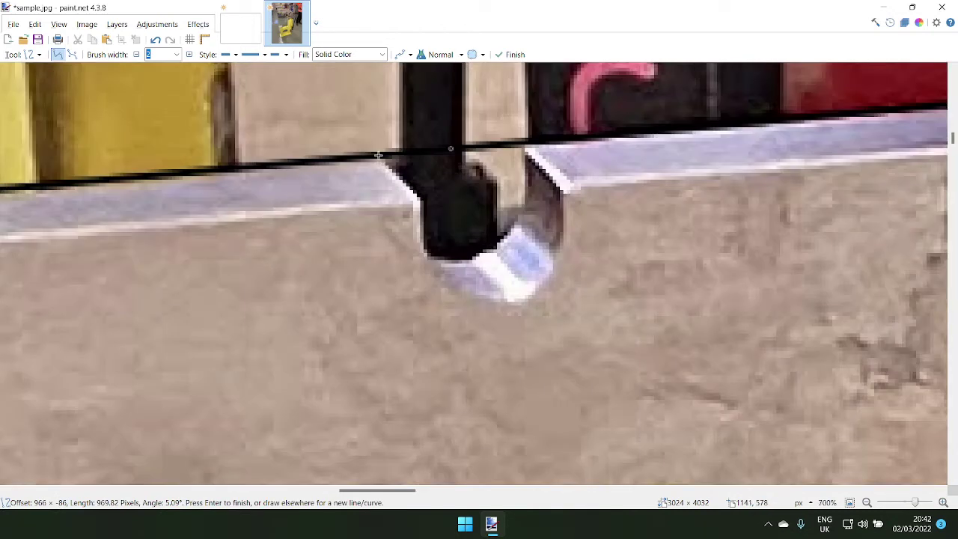
{"action": "mouse_move", "coordinate": [379, 155]}
{"action": "left_mouse_down"}
{"action": "mouse_move", "coordinate": [424, 205]}
{"action": "mouse_move", "coordinate": [428, 254]}
{"action": "mouse_move", "coordinate": [576, 160]}
{"action": "mouse_move", "coordinate": [526, 143]}
{"action": "left_mouse_up"}
{"action": "left_click_drag", "start_coordinate": [492, 180], "coordinate": [518, 212]}
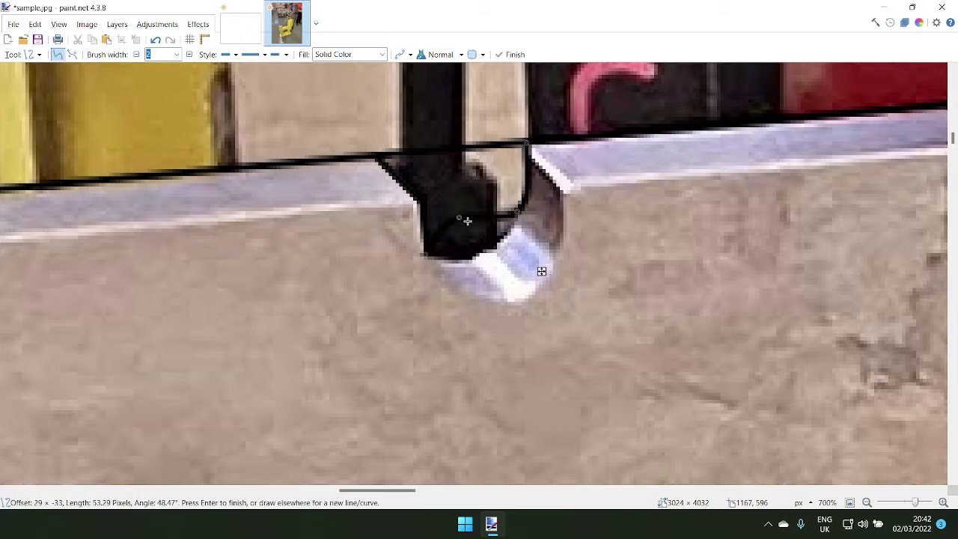
{"action": "left_click_drag", "start_coordinate": [459, 218], "coordinate": [476, 256]}
- Trace the chamfer and straight side of the rear plate's first deep slot with lines and its rounded bottom with a curve about 77 px long
{"action": "scroll", "coordinate": [477, 256], "scroll_direction": "down", "scroll_amount": 5}
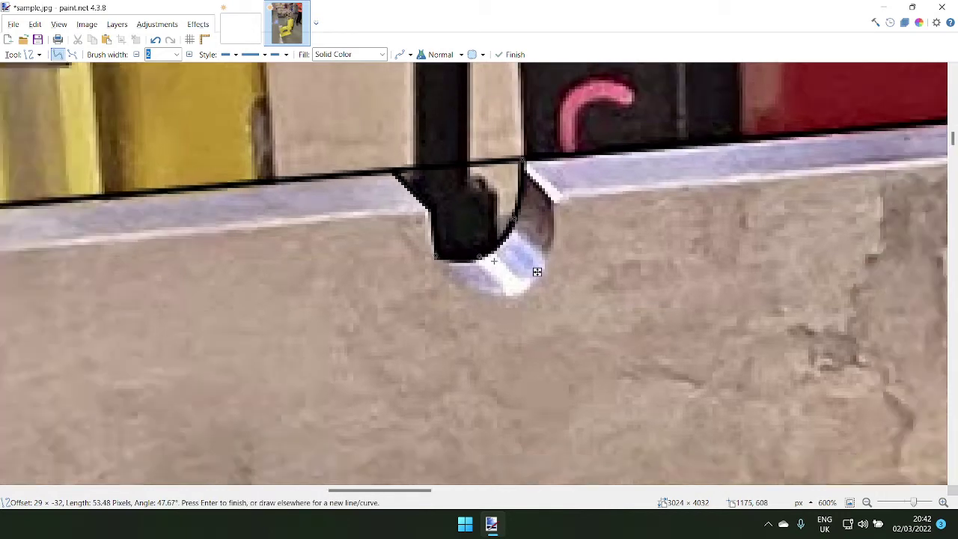
{"action": "scroll", "coordinate": [606, 248], "scroll_direction": "up", "scroll_amount": 5}
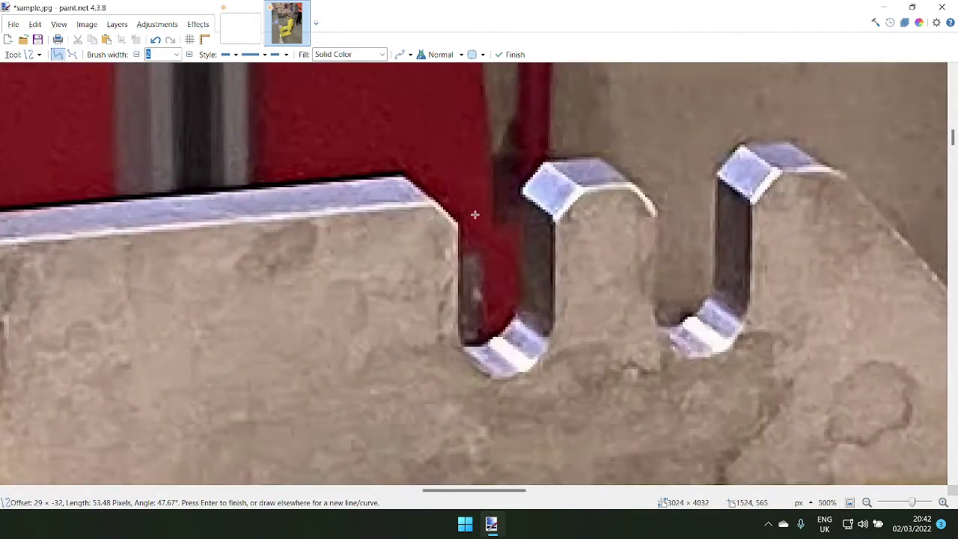
{"action": "mouse_move", "coordinate": [401, 172]}
{"action": "left_mouse_down"}
{"action": "mouse_move", "coordinate": [461, 221]}
{"action": "mouse_move", "coordinate": [464, 349]}
{"action": "mouse_move", "coordinate": [524, 307]}
{"action": "mouse_move", "coordinate": [522, 186]}
{"action": "left_mouse_up"}
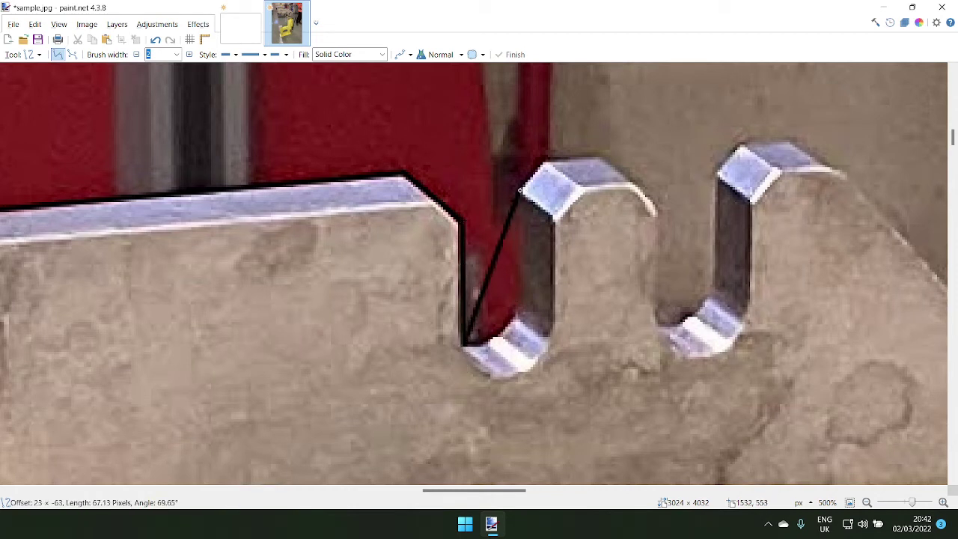
{"action": "left_click_drag", "start_coordinate": [502, 240], "coordinate": [506, 330]}
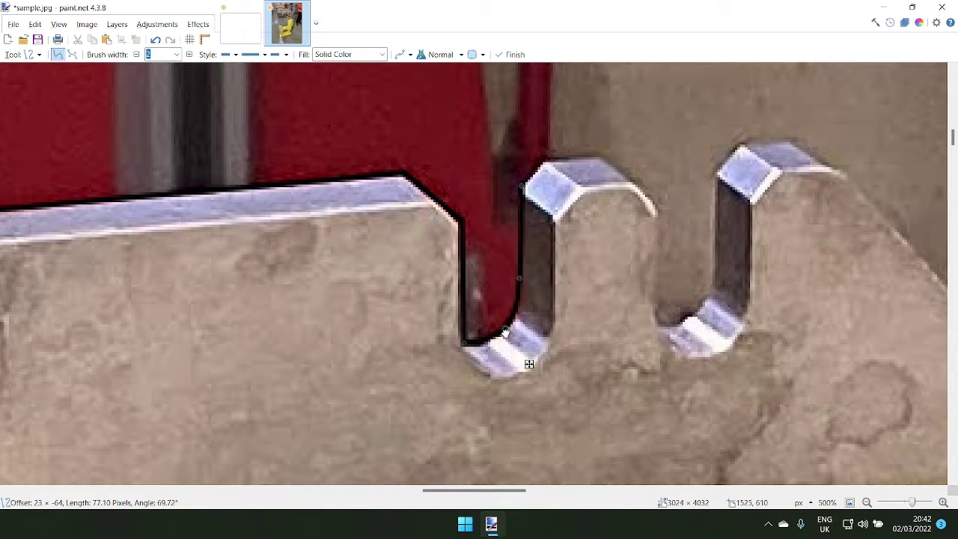
{"action": "key", "text": "Return"}
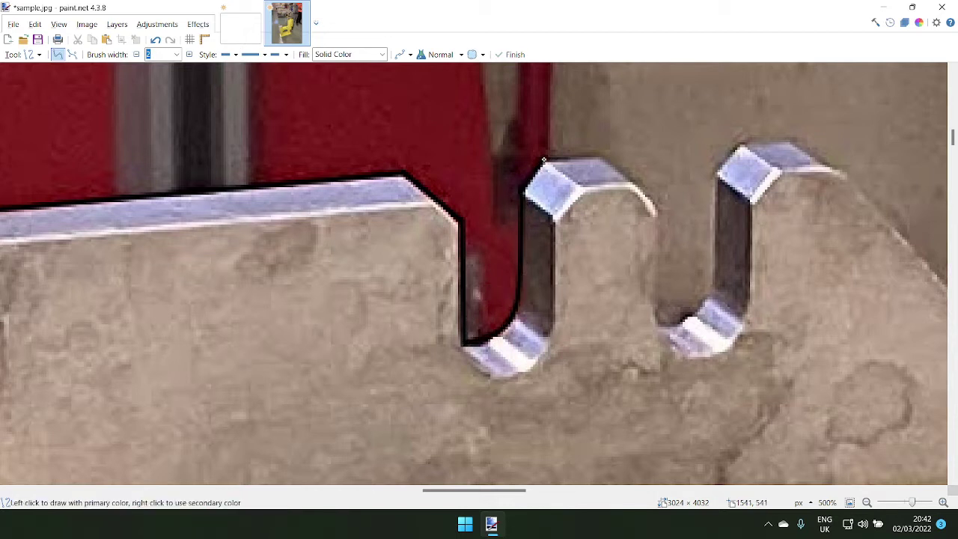
- Trace the rear plate's middle lug, second deep slot and last lug's top, finishing with a line about 28 px long along its sloping chamfer
{"action": "mouse_move", "coordinate": [543, 159]}
{"action": "left_mouse_down"}
{"action": "mouse_move", "coordinate": [613, 155]}
{"action": "mouse_move", "coordinate": [660, 209]}
{"action": "mouse_move", "coordinate": [661, 346]}
{"action": "mouse_move", "coordinate": [711, 299]}
{"action": "mouse_move", "coordinate": [714, 173]}
{"action": "left_mouse_up"}
{"action": "key", "text": "Return"}
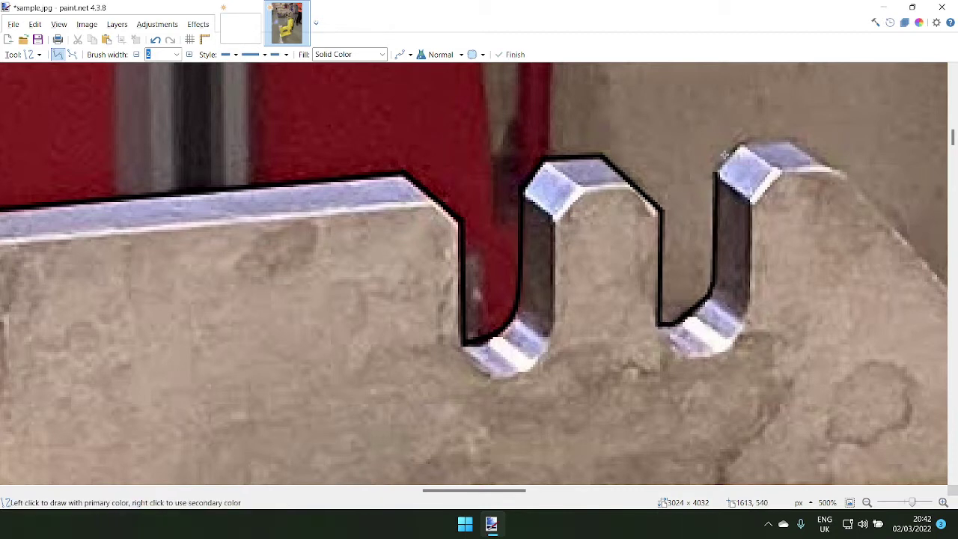
{"action": "left_click_drag", "start_coordinate": [741, 142], "coordinate": [714, 174]}
{"action": "key", "text": "Return"}
{"action": "mouse_move", "coordinate": [741, 142]}
{"action": "left_mouse_down"}
{"action": "mouse_move", "coordinate": [791, 142]}
{"action": "mouse_move", "coordinate": [846, 174]}
{"action": "left_mouse_up"}
{"action": "key", "text": "Return"}
{"action": "scroll", "coordinate": [698, 199], "scroll_direction": "right", "scroll_amount": 5}
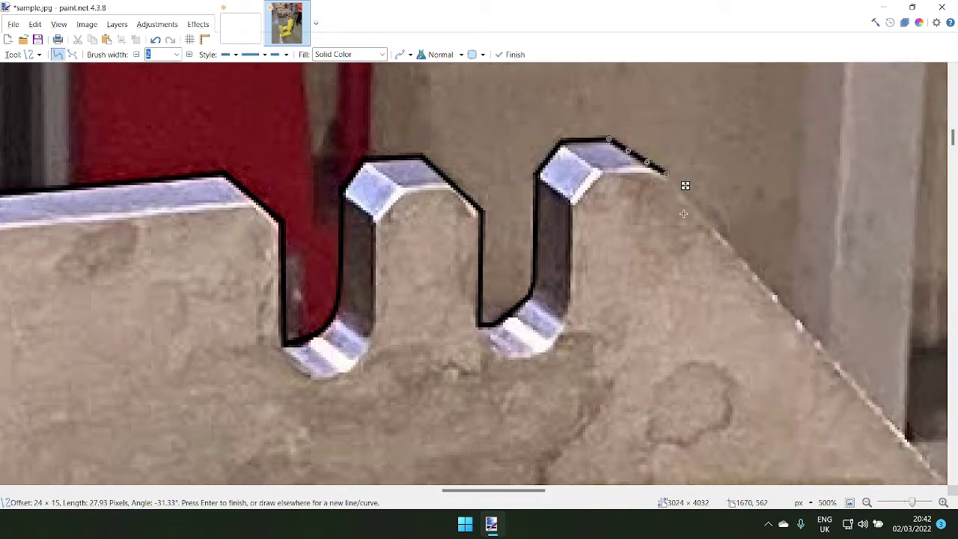
- Trace the rear plate's sloping edge down to the front plate's last lug, finishing with a line about 56 px long
{"action": "scroll", "coordinate": [590, 220], "scroll_direction": "down", "scroll_amount": 2}
{"action": "scroll", "coordinate": [590, 221], "scroll_direction": "down", "scroll_amount": 1}
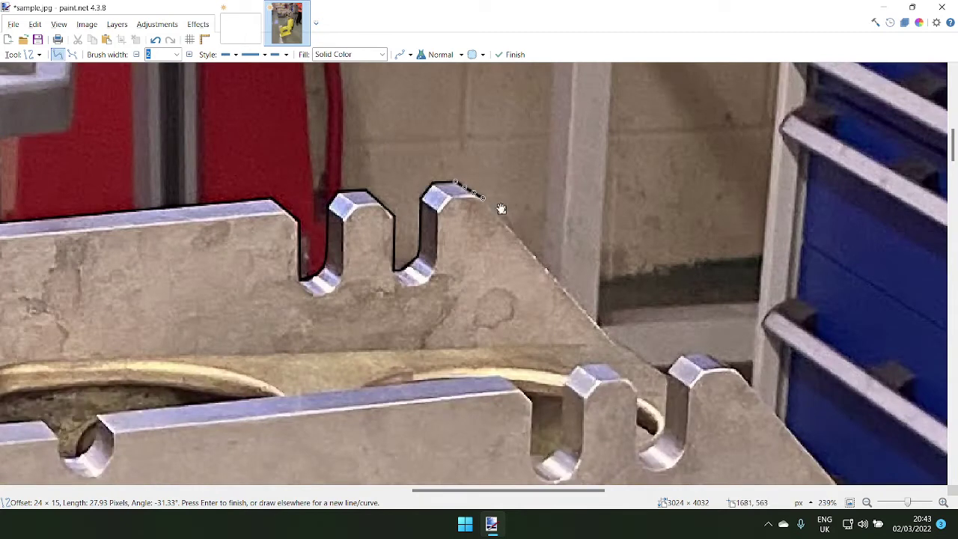
{"action": "key", "text": "Return"}
{"action": "left_click_drag", "start_coordinate": [482, 197], "coordinate": [669, 373]}
{"action": "scroll", "coordinate": [669, 374], "scroll_direction": "up", "scroll_amount": 2}
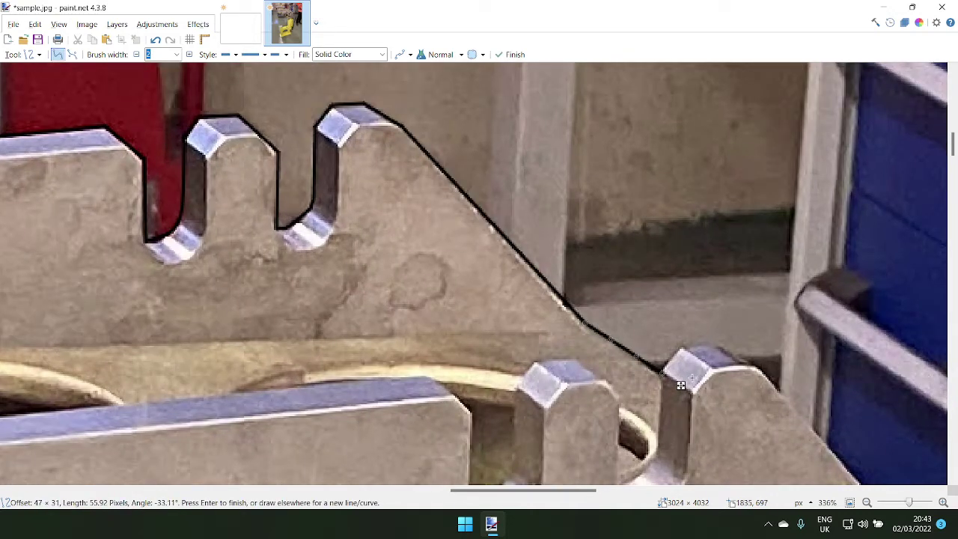
- Trace the top of the front plate's last lug with lines, finishing with one about 28 px long along its sloping chamfer
{"action": "scroll", "coordinate": [681, 384], "scroll_direction": "up", "scroll_amount": 5}
{"action": "mouse_move", "coordinate": [670, 249]}
{"action": "left_mouse_down"}
{"action": "mouse_move", "coordinate": [591, 351]}
{"action": "mouse_move", "coordinate": [596, 343]}
{"action": "left_mouse_up"}
{"action": "left_click_drag", "start_coordinate": [811, 242], "coordinate": [654, 248]}
{"action": "scroll", "coordinate": [655, 248], "scroll_direction": "down", "scroll_amount": 5}
{"action": "left_click_drag", "start_coordinate": [733, 279], "coordinate": [687, 250]}
{"action": "scroll", "coordinate": [733, 295], "scroll_direction": "down", "scroll_amount": 3}
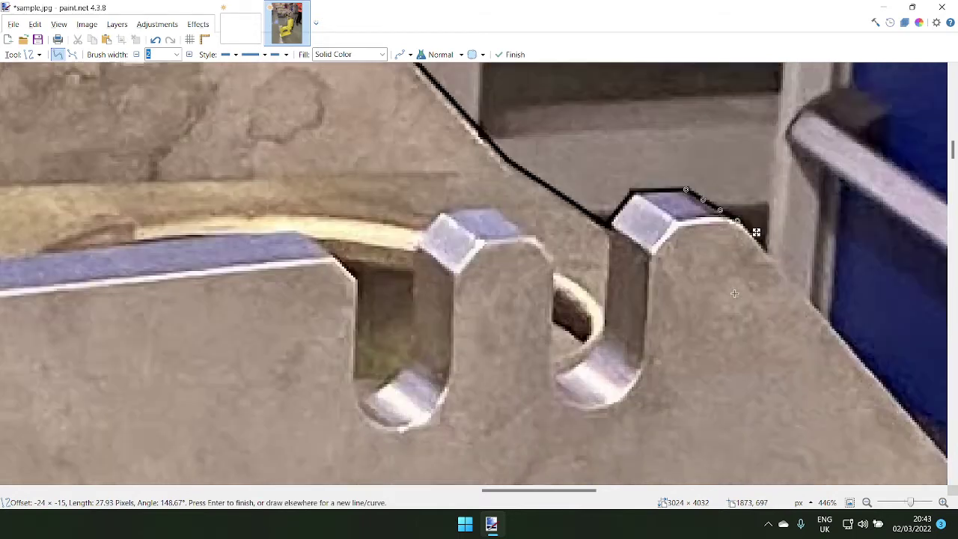
{"action": "scroll", "coordinate": [713, 290], "scroll_direction": "right", "scroll_amount": 4}
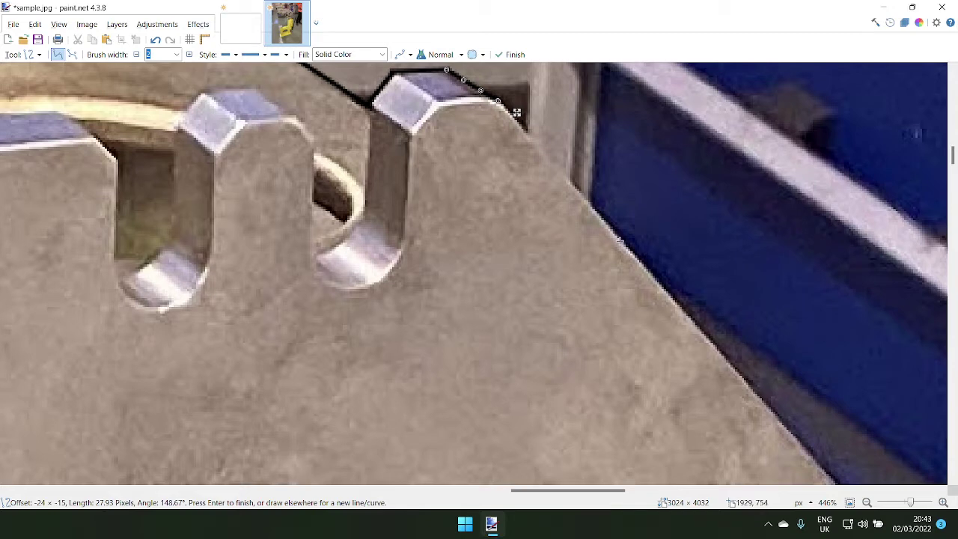
{"action": "scroll", "coordinate": [517, 112], "scroll_direction": "down", "scroll_amount": 6}
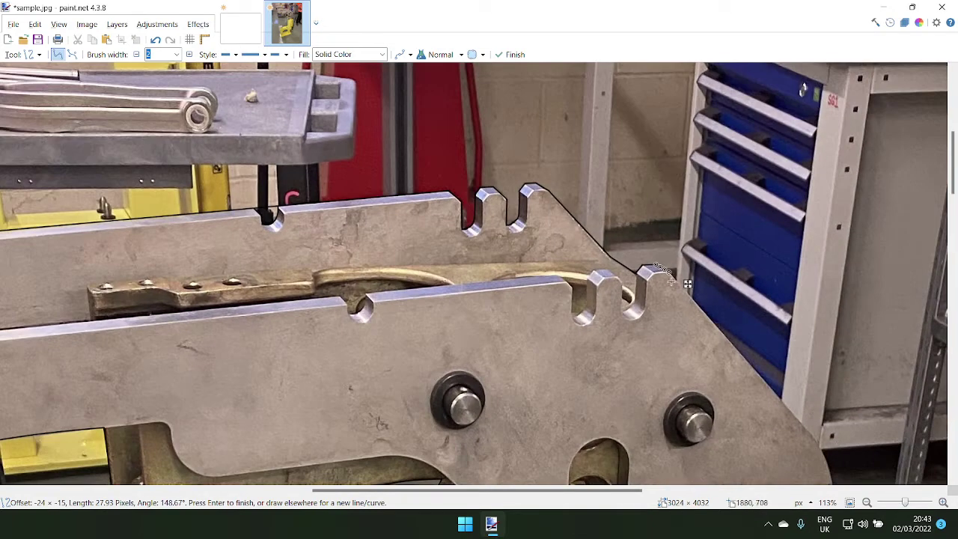
{"action": "key", "text": "Return"}
- Trace the front plate's long sloping edge with a line about 394 px long and its rounded corner with a curve about 180 px long
{"action": "left_click_drag", "start_coordinate": [669, 273], "coordinate": [814, 439]}
{"action": "scroll", "coordinate": [825, 445], "scroll_direction": "up", "scroll_amount": 4, "text": "ctrl"}
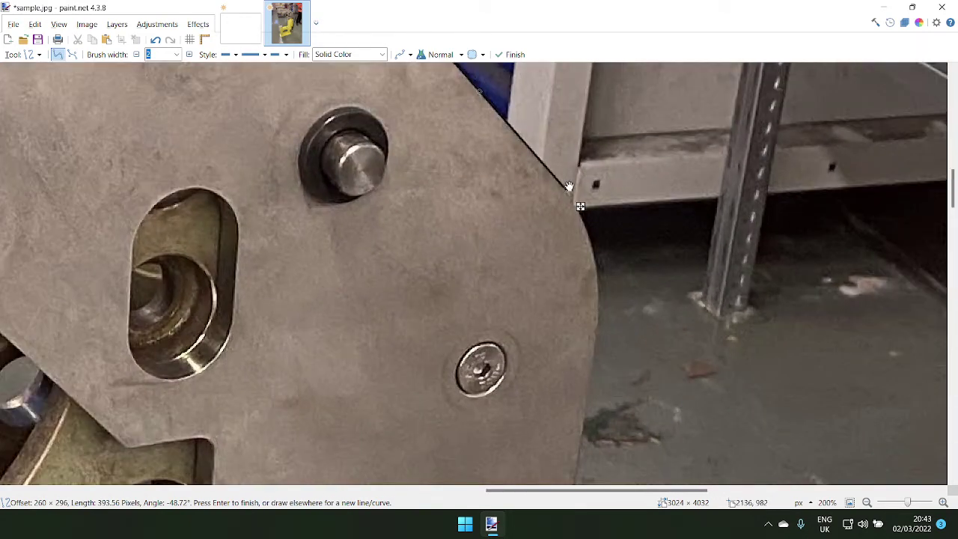
{"action": "key", "text": "Return"}
{"action": "mouse_move", "coordinate": [565, 188]}
{"action": "left_mouse_down"}
{"action": "mouse_move", "coordinate": [600, 367]}
{"action": "mouse_move", "coordinate": [596, 359]}
{"action": "left_mouse_up"}
{"action": "left_click_drag", "start_coordinate": [585, 304], "coordinate": [598, 289]}
{"action": "left_click_drag", "start_coordinate": [575, 245], "coordinate": [586, 227]}
{"action": "scroll", "coordinate": [629, 293], "scroll_direction": "down", "scroll_amount": 4, "text": "ctrl"}
{"action": "scroll", "coordinate": [633, 397], "scroll_direction": "down", "scroll_amount": 3}
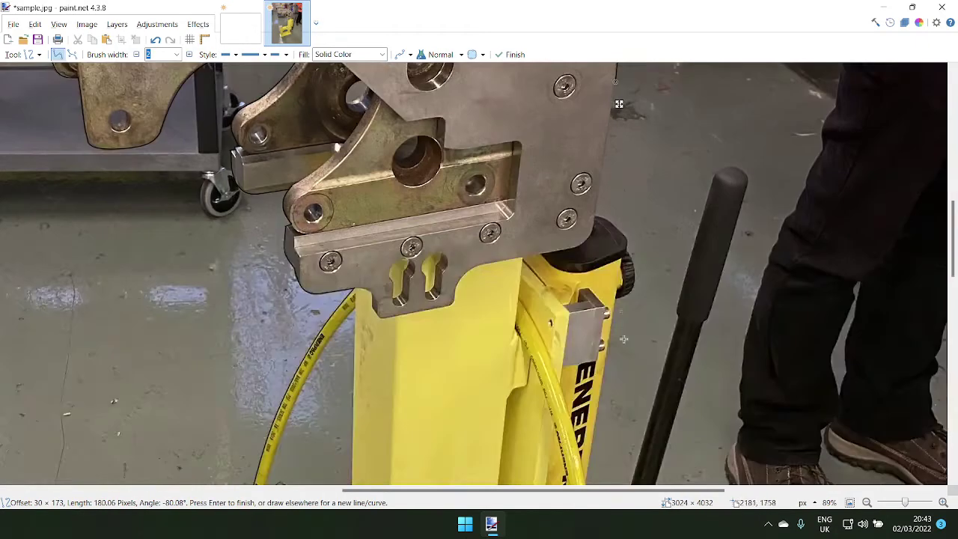
{"action": "scroll", "coordinate": [620, 120], "scroll_direction": "up", "scroll_amount": 5, "text": "ctrl"}
{"action": "scroll", "coordinate": [644, 188], "scroll_direction": "up", "scroll_amount": 2}
{"action": "key", "text": "Return"}
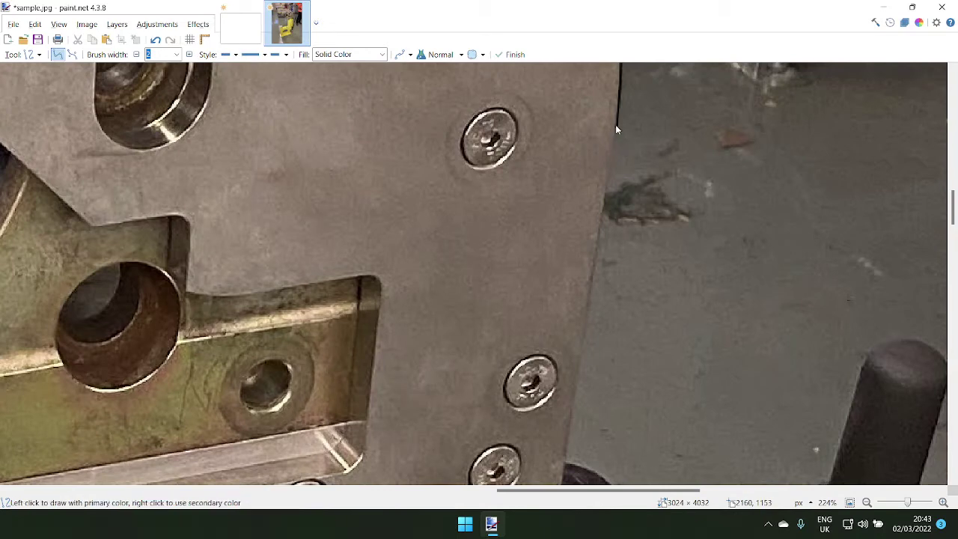
- Trace the front plate's straight end edge down to the black cap and the cap's rounded outer edge with a curve about 118 px long
{"action": "mouse_move", "coordinate": [615, 124]}
{"action": "left_mouse_down"}
{"action": "mouse_move", "coordinate": [569, 481]}
{"action": "mouse_move", "coordinate": [567, 191]}
{"action": "mouse_move", "coordinate": [653, 271]}
{"action": "mouse_move", "coordinate": [648, 280]}
{"action": "left_mouse_up"}
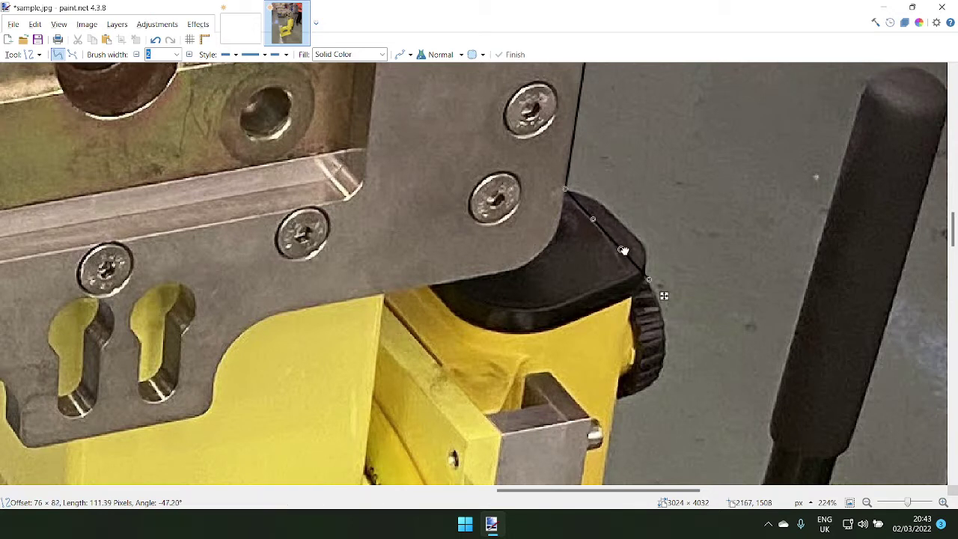
{"action": "left_click_drag", "start_coordinate": [623, 250], "coordinate": [636, 241]}
{"action": "mouse_move", "coordinate": [593, 220]}
{"action": "left_mouse_down"}
{"action": "mouse_move", "coordinate": [591, 203]}
{"action": "mouse_move", "coordinate": [599, 205]}
{"action": "left_mouse_up"}
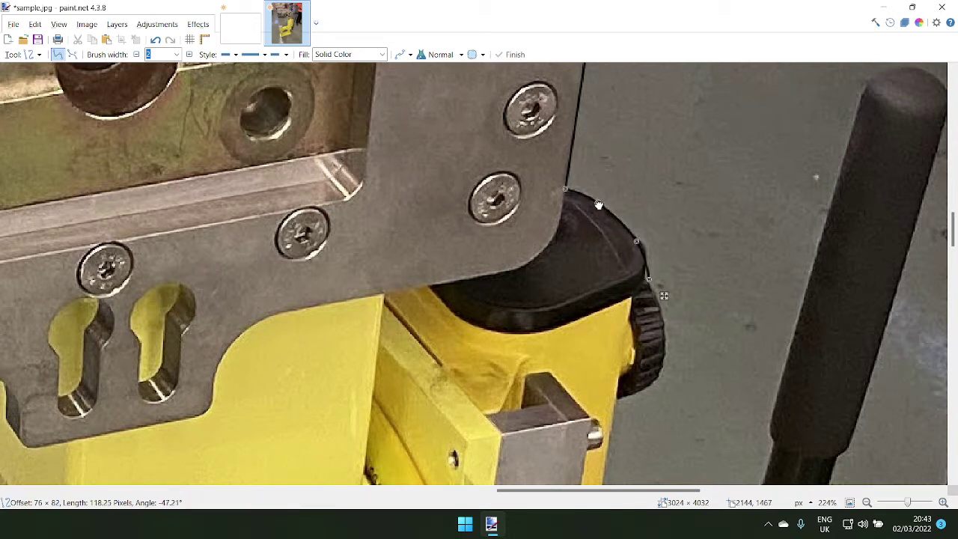
{"action": "left_click_drag", "start_coordinate": [649, 280], "coordinate": [645, 263]}
- Trace the outer edge of the ribbed black knob below the cap with a curve bent to its round shape
{"action": "mouse_move", "coordinate": [637, 242]}
{"action": "left_mouse_down"}
{"action": "mouse_move", "coordinate": [621, 277]}
{"action": "mouse_move", "coordinate": [658, 346]}
{"action": "mouse_move", "coordinate": [635, 417]}
{"action": "left_mouse_up"}
{"action": "key", "text": "Return"}
{"action": "scroll", "coordinate": [663, 280], "scroll_direction": "up", "scroll_amount": 3}
{"action": "scroll", "coordinate": [623, 277], "scroll_direction": "down", "scroll_amount": 2}
{"action": "left_click_drag", "start_coordinate": [632, 372], "coordinate": [651, 370]}
{"action": "left_click_drag", "start_coordinate": [629, 323], "coordinate": [645, 315]}
{"action": "scroll", "coordinate": [648, 452], "scroll_direction": "up", "scroll_amount": 5}
{"action": "key", "text": "Return"}
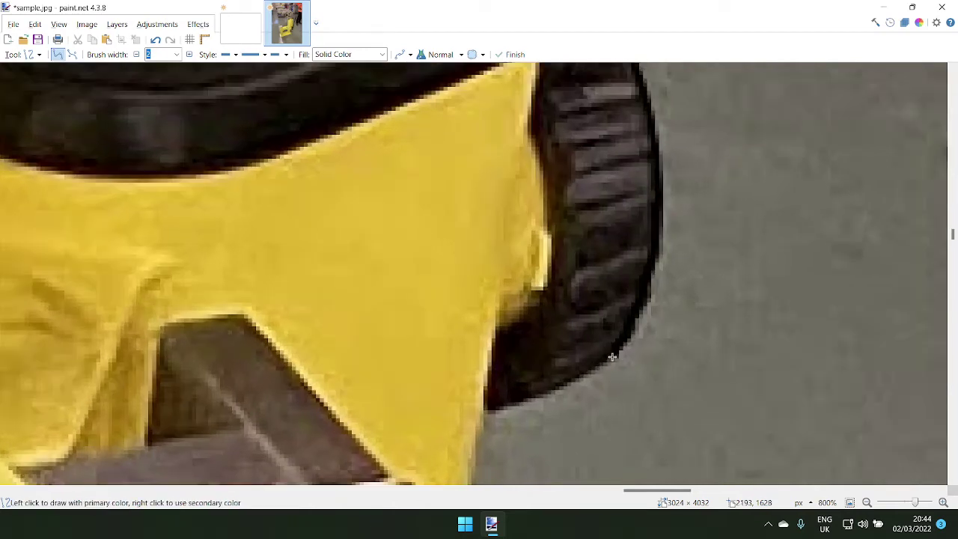
- Trace the ribbed knob's rounded lower edge back to the yellow cylinder with a curve about 36 px long
{"action": "left_click_drag", "start_coordinate": [612, 358], "coordinate": [485, 412]}
{"action": "left_click_drag", "start_coordinate": [570, 376], "coordinate": [531, 400]}
{"action": "scroll", "coordinate": [535, 394], "scroll_direction": "down", "scroll_amount": 5}
{"action": "scroll", "coordinate": [554, 359], "scroll_direction": "down", "scroll_amount": 3}
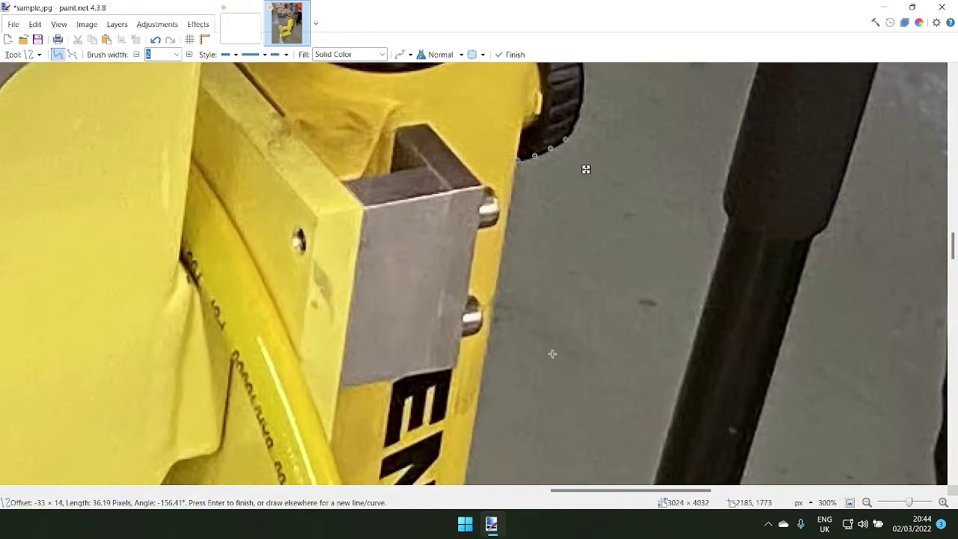
{"action": "key", "text": "Return"}
- Trace the yellow cylinder's outer edge from the knob down to where the yellow hose crosses it
{"action": "scroll", "coordinate": [545, 199], "scroll_direction": "down", "scroll_amount": 3}
{"action": "scroll", "coordinate": [553, 209], "scroll_direction": "down", "scroll_amount": 3}
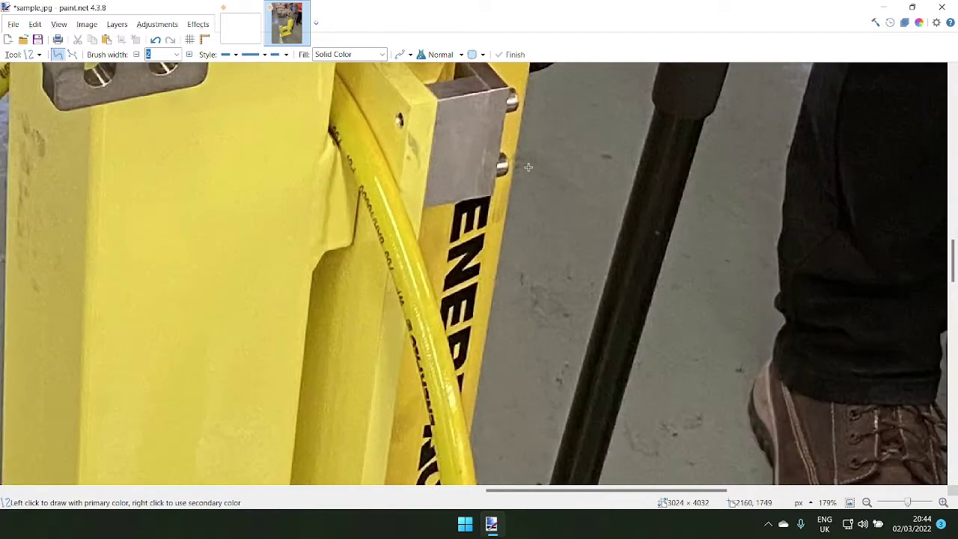
{"action": "scroll", "coordinate": [557, 204], "scroll_direction": "up", "scroll_amount": 3}
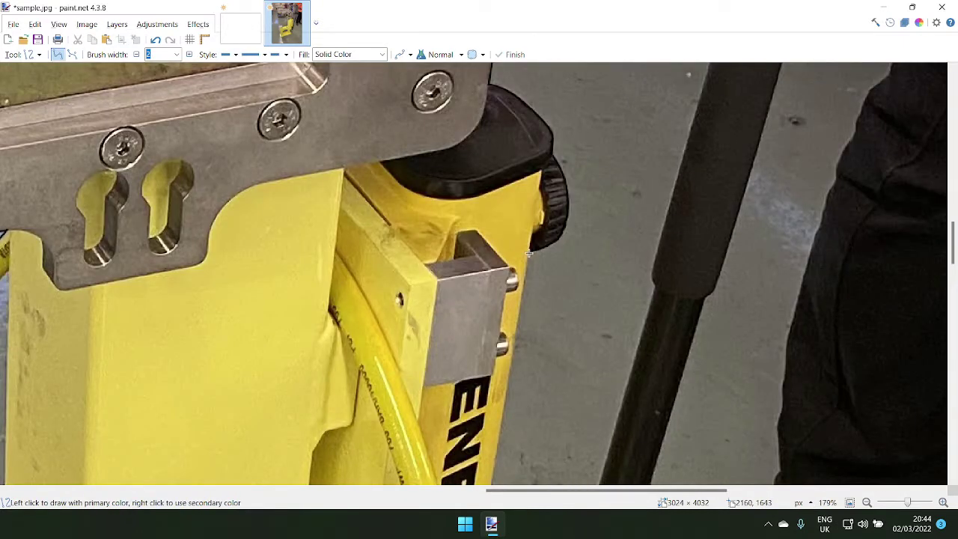
{"action": "scroll", "coordinate": [488, 433], "scroll_direction": "down", "scroll_amount": 3}
{"action": "mouse_move", "coordinate": [529, 252]}
{"action": "left_mouse_down"}
{"action": "mouse_move", "coordinate": [488, 432]}
{"action": "mouse_move", "coordinate": [470, 278]}
{"action": "mouse_move", "coordinate": [490, 192]}
{"action": "mouse_move", "coordinate": [505, 322]}
{"action": "left_mouse_up"}
{"action": "scroll", "coordinate": [532, 301], "scroll_direction": "up", "scroll_amount": 3}
{"action": "key", "text": "Return"}
- Trace the yellow hose's outer edge down to the pump handle's socket with a curve about 212 px long
{"action": "scroll", "coordinate": [473, 283], "scroll_direction": "down", "scroll_amount": 3}
{"action": "scroll", "coordinate": [505, 322], "scroll_direction": "down", "scroll_amount": 3}
{"action": "left_click_drag", "start_coordinate": [503, 254], "coordinate": [503, 253]}
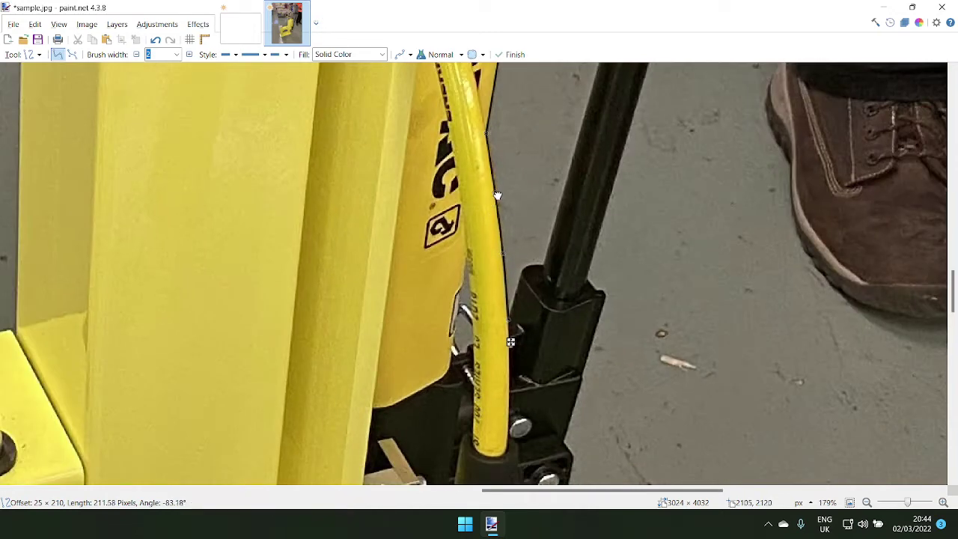
{"action": "key", "text": "Return"}
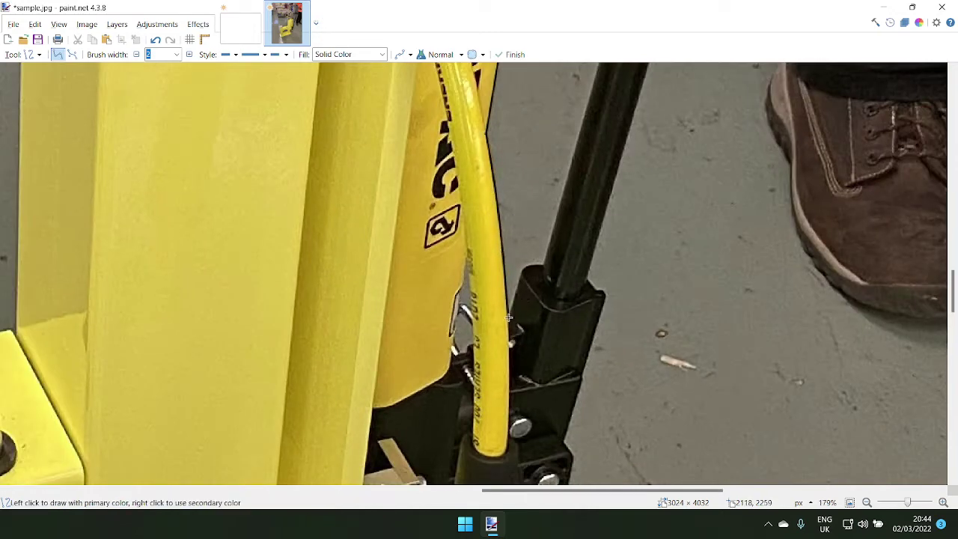
- Trace the side of the pump handle's black socket with a line and its rounded top edge up to the handle with a curve
{"action": "left_click_drag", "start_coordinate": [508, 319], "coordinate": [522, 269]}
{"action": "scroll", "coordinate": [531, 266], "scroll_direction": "up", "scroll_amount": 7}
{"action": "key", "text": "Return"}
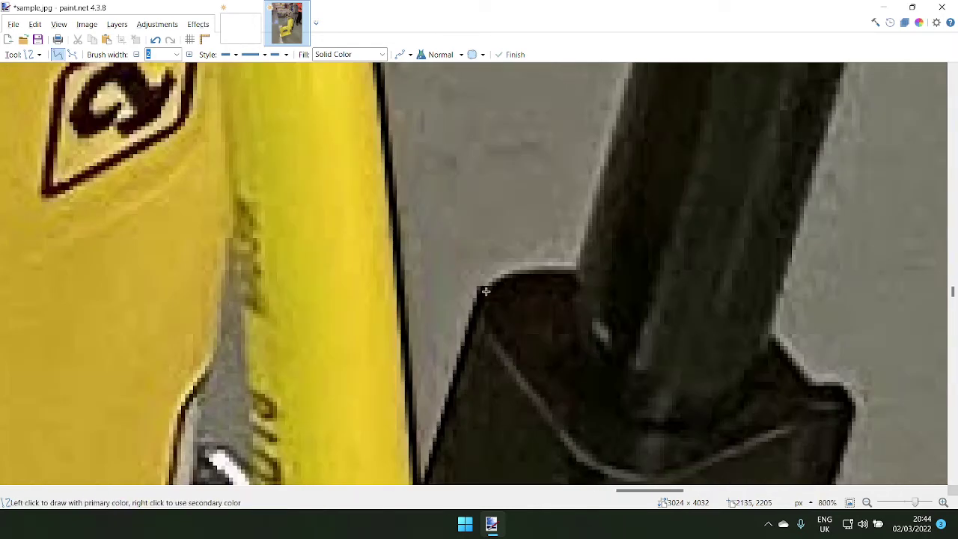
{"action": "left_click_drag", "start_coordinate": [479, 294], "coordinate": [578, 272]}
{"action": "mouse_move", "coordinate": [514, 289]}
{"action": "left_mouse_down"}
{"action": "mouse_move", "coordinate": [513, 273]}
{"action": "mouse_move", "coordinate": [545, 273]}
{"action": "mouse_move", "coordinate": [611, 143]}
{"action": "mouse_move", "coordinate": [471, 131]}
{"action": "mouse_move", "coordinate": [504, 377]}
{"action": "mouse_move", "coordinate": [489, 322]}
{"action": "mouse_move", "coordinate": [488, 351]}
{"action": "mouse_move", "coordinate": [490, 337]}
{"action": "left_mouse_up"}
{"action": "scroll", "coordinate": [573, 278], "scroll_direction": "down", "scroll_amount": 3}
{"action": "key", "text": "Return"}
- Trace the pump handle's left edge from the socket up to the rounded end of its grip
{"action": "mouse_move", "coordinate": [492, 345]}
{"action": "left_mouse_down"}
{"action": "mouse_move", "coordinate": [531, 235]}
{"action": "mouse_move", "coordinate": [676, 111]}
{"action": "mouse_move", "coordinate": [663, 289]}
{"action": "mouse_move", "coordinate": [670, 353]}
{"action": "mouse_move", "coordinate": [687, 326]}
{"action": "mouse_move", "coordinate": [823, 325]}
{"action": "mouse_move", "coordinate": [828, 336]}
{"action": "mouse_move", "coordinate": [781, 293]}
{"action": "mouse_move", "coordinate": [775, 308]}
{"action": "left_mouse_up"}
{"action": "key", "text": "Return"}
{"action": "key", "text": "Return"}
{"action": "key", "text": "Return"}
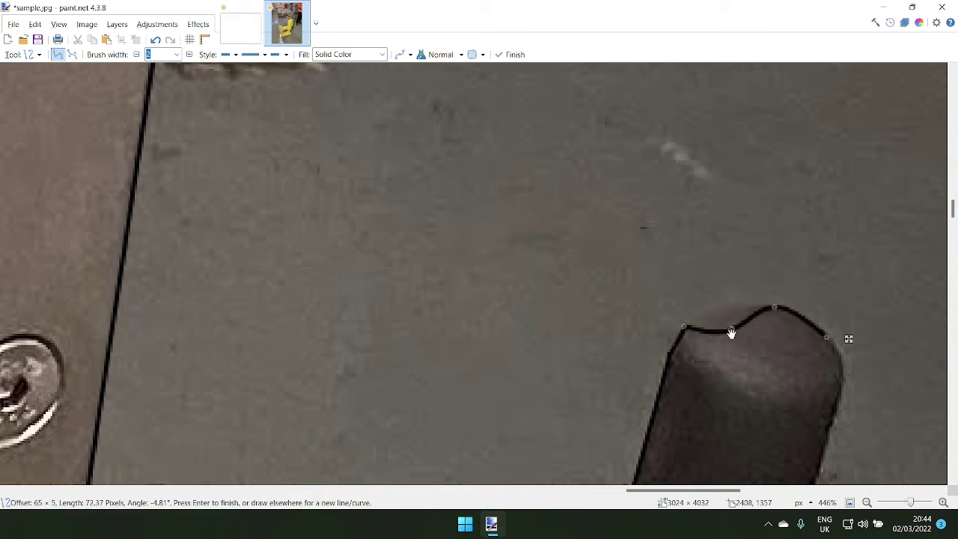
- Shape the curve over the pump handle's rounded grip end to follow its outline, about 93 px long
{"action": "left_click_drag", "start_coordinate": [732, 332], "coordinate": [719, 308]}
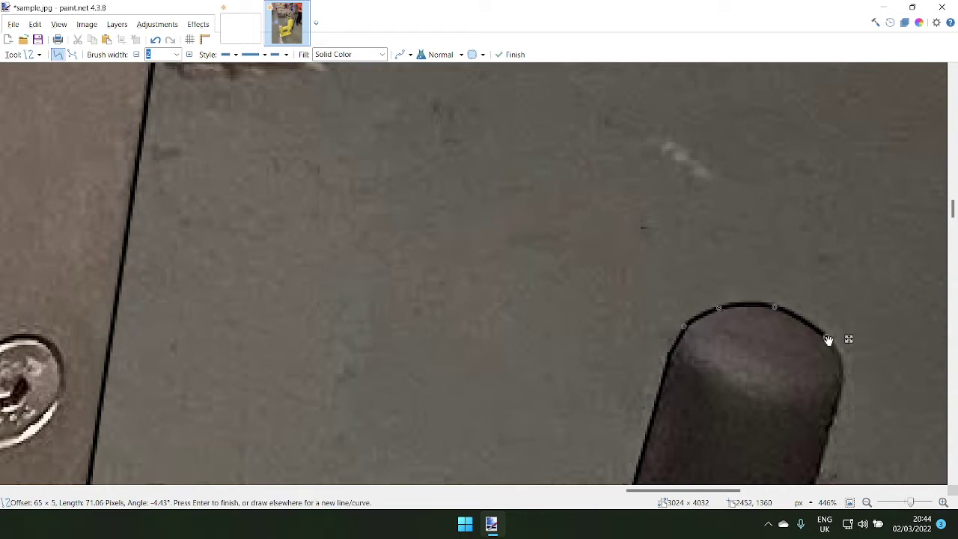
{"action": "left_click_drag", "start_coordinate": [827, 338], "coordinate": [840, 381]}
{"action": "left_click_drag", "start_coordinate": [776, 310], "coordinate": [820, 334]}
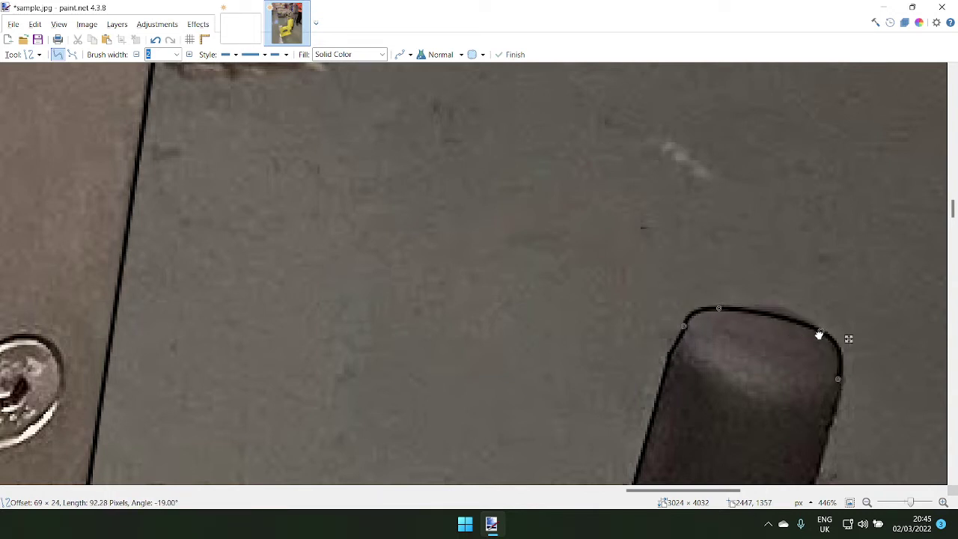
{"action": "left_click_drag", "start_coordinate": [721, 309], "coordinate": [747, 307]}
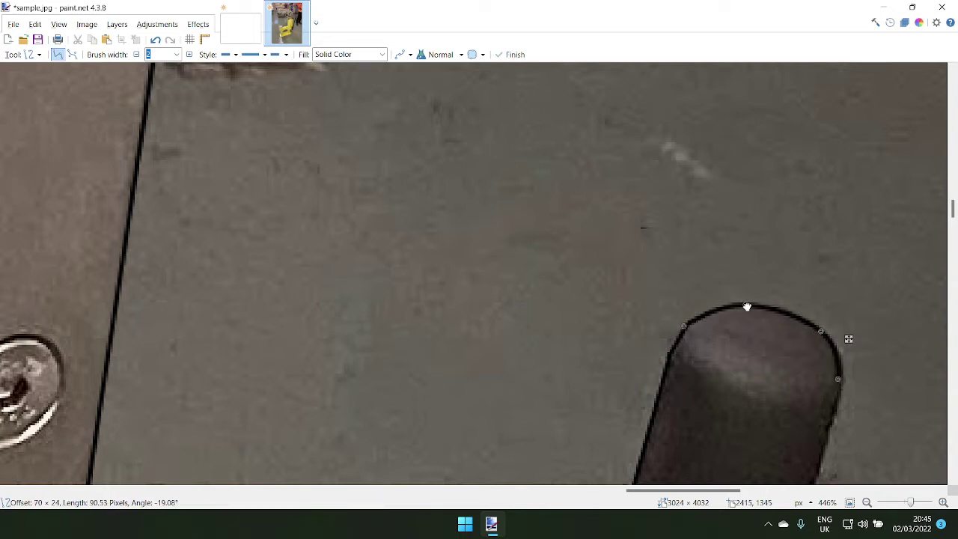
{"action": "left_click_drag", "start_coordinate": [821, 331], "coordinate": [826, 330]}
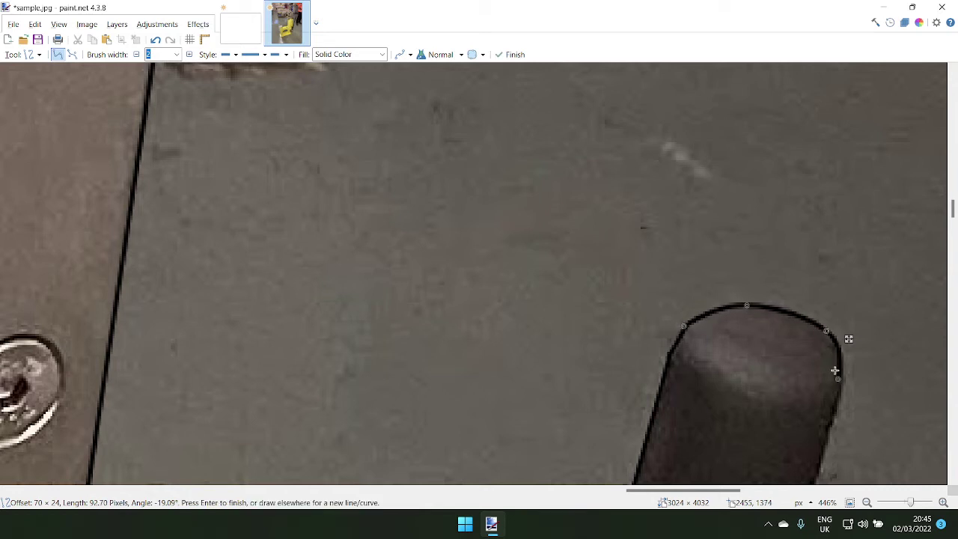
{"action": "scroll", "coordinate": [844, 380], "scroll_direction": "down", "scroll_amount": 3}
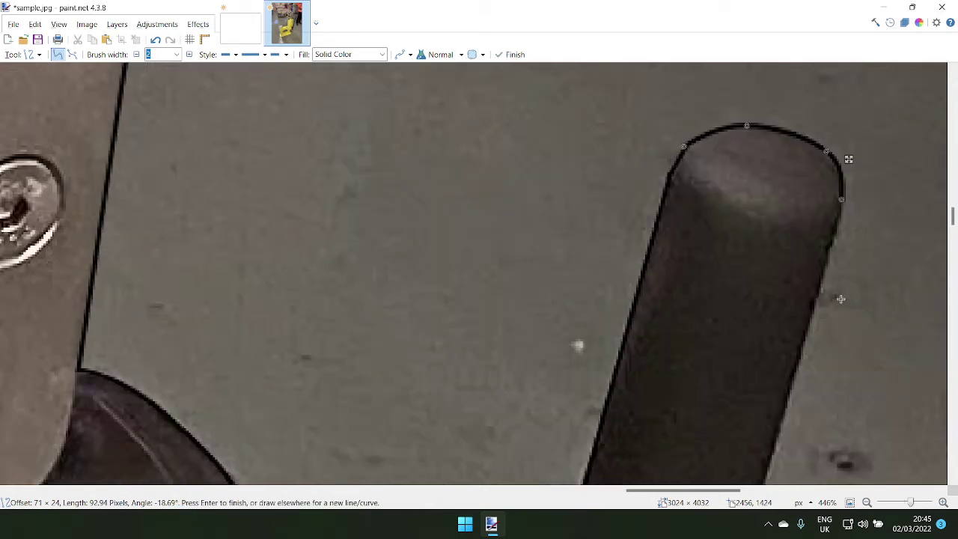
{"action": "key", "text": "Return"}
- Trace the pump handle's right edge down from the grip, continuing along the socket to the corner of the lower black bracket
{"action": "mouse_move", "coordinate": [844, 194]}
{"action": "left_mouse_down"}
{"action": "mouse_move", "coordinate": [829, 269]}
{"action": "mouse_move", "coordinate": [826, 261]}
{"action": "mouse_move", "coordinate": [730, 424]}
{"action": "mouse_move", "coordinate": [562, 428]}
{"action": "mouse_move", "coordinate": [648, 171]}
{"action": "mouse_move", "coordinate": [605, 248]}
{"action": "mouse_move", "coordinate": [487, 347]}
{"action": "mouse_move", "coordinate": [246, 471]}
{"action": "mouse_move", "coordinate": [171, 358]}
{"action": "mouse_move", "coordinate": [282, 259]}
{"action": "mouse_move", "coordinate": [303, 294]}
{"action": "mouse_move", "coordinate": [322, 287]}
{"action": "mouse_move", "coordinate": [347, 345]}
{"action": "mouse_move", "coordinate": [283, 332]}
{"action": "mouse_move", "coordinate": [238, 307]}
{"action": "mouse_move", "coordinate": [223, 344]}
{"action": "mouse_move", "coordinate": [256, 382]}
{"action": "mouse_move", "coordinate": [247, 372]}
{"action": "left_mouse_up"}
{"action": "scroll", "coordinate": [778, 342], "scroll_direction": "down", "scroll_amount": 10}
{"action": "key", "text": "Return"}
{"action": "key", "text": "Return"}
{"action": "scroll", "coordinate": [547, 300], "scroll_direction": "down", "scroll_amount": 10}
{"action": "key", "text": "Return"}
{"action": "key", "text": "Return"}
{"action": "scroll", "coordinate": [283, 333], "scroll_direction": "down", "scroll_amount": 5}
{"action": "key", "text": "Return"}
{"action": "key", "text": "Return"}
{"action": "scroll", "coordinate": [245, 313], "scroll_direction": "down", "scroll_amount": 3}
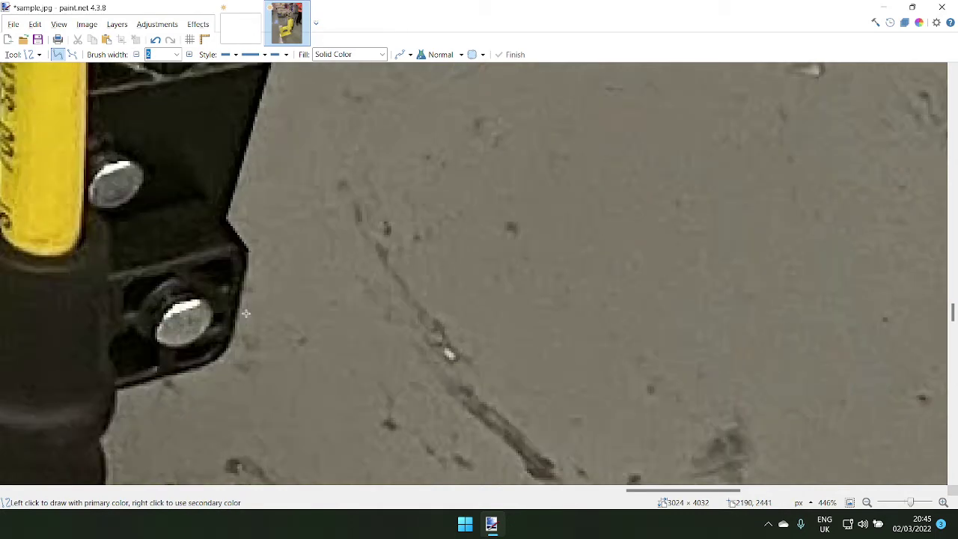
- Trace the lower black bracket's side with a line about 48 px long and its bottom edge with a curve about 54 px long
{"action": "left_click_drag", "start_coordinate": [248, 249], "coordinate": [227, 352]}
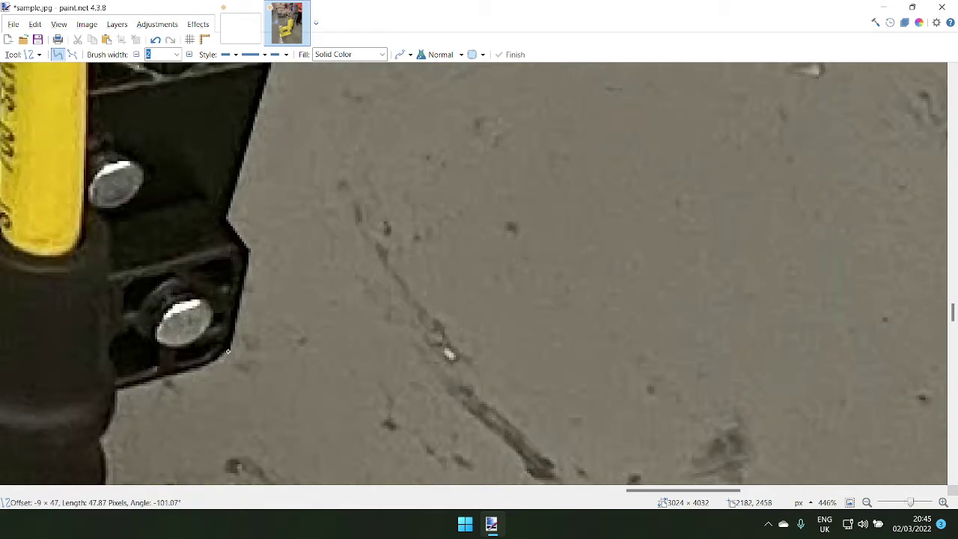
{"action": "left_click_drag", "start_coordinate": [241, 283], "coordinate": [243, 287]}
{"action": "key", "text": "Return"}
{"action": "mouse_move", "coordinate": [226, 351]}
{"action": "left_mouse_down"}
{"action": "mouse_move", "coordinate": [117, 386]}
{"action": "mouse_move", "coordinate": [196, 368]}
{"action": "left_mouse_up"}
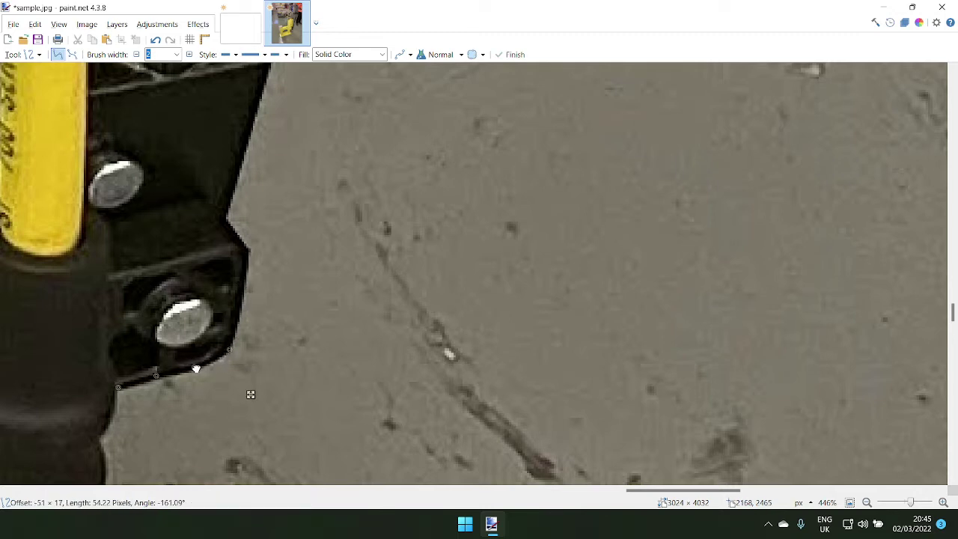
{"action": "scroll", "coordinate": [196, 368], "scroll_direction": "down", "scroll_amount": 3}
{"action": "key", "text": "Return"}
- Trace the outer edge of the black hose sleeve's first two ribs with curves about 27 px and 39 px long
{"action": "mouse_move", "coordinate": [117, 207]}
{"action": "left_mouse_down"}
{"action": "mouse_move", "coordinate": [104, 268]}
{"action": "mouse_move", "coordinate": [116, 226]}
{"action": "left_mouse_up"}
{"action": "scroll", "coordinate": [122, 273], "scroll_direction": "left", "scroll_amount": 4}
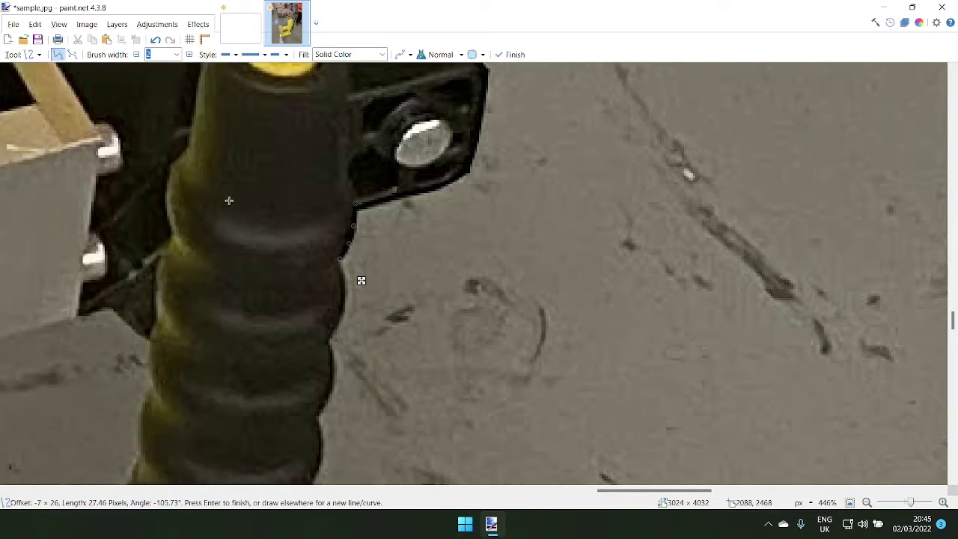
{"action": "key", "text": "Return"}
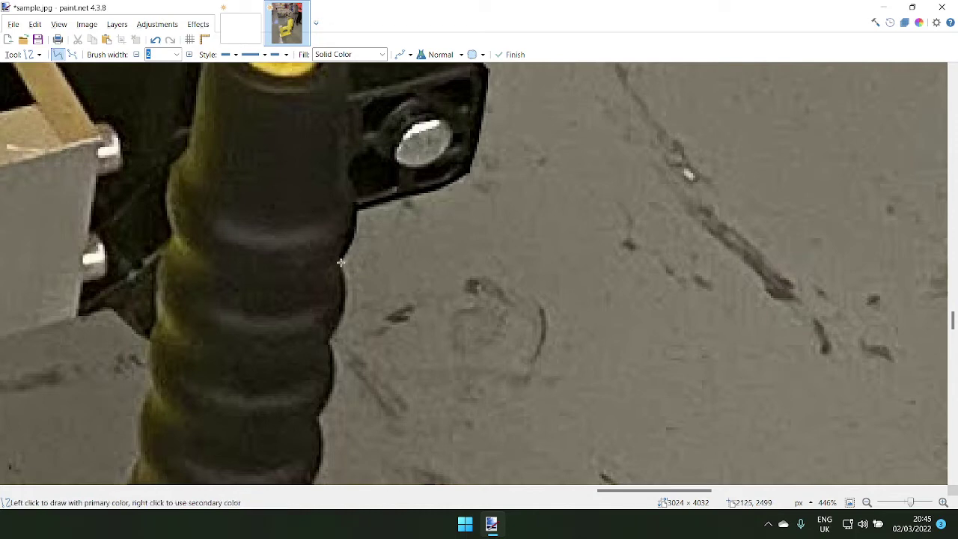
{"action": "mouse_move", "coordinate": [340, 259]}
{"action": "left_mouse_down"}
{"action": "mouse_move", "coordinate": [329, 342]}
{"action": "mouse_move", "coordinate": [344, 287]}
{"action": "left_mouse_up"}
{"action": "scroll", "coordinate": [347, 287], "scroll_direction": "down", "scroll_amount": 4}
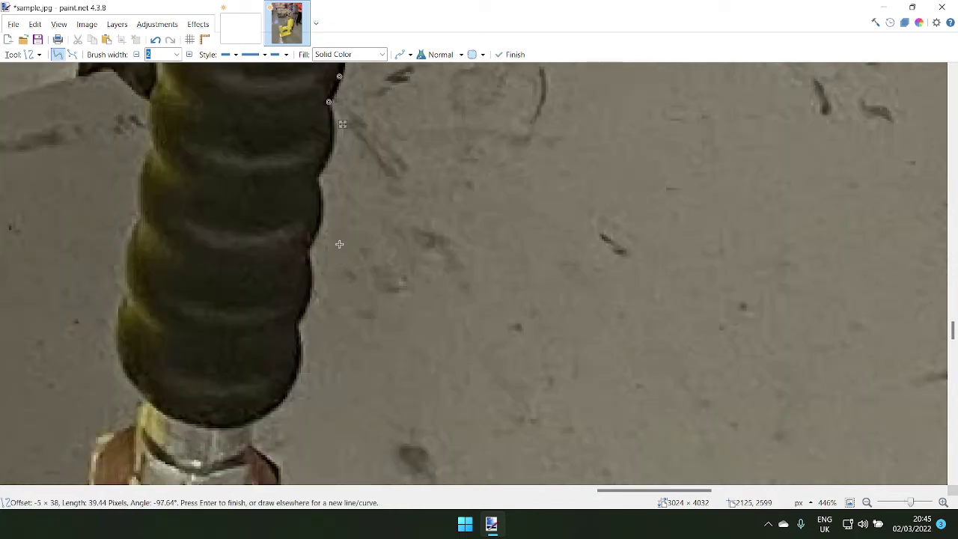
{"action": "scroll", "coordinate": [342, 187], "scroll_direction": "up", "scroll_amount": 1}
{"action": "key", "text": "Return"}
- Trace the outer edge of the black hose sleeve's third and fourth ribs with curves about 37 px and 34 px long
{"action": "left_click_drag", "start_coordinate": [323, 157], "coordinate": [337, 186]}
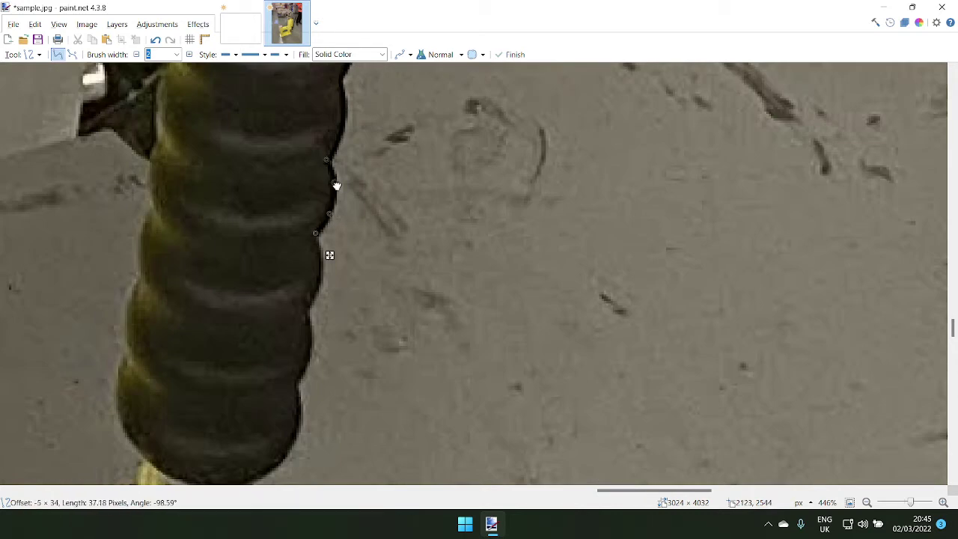
{"action": "scroll", "coordinate": [336, 186], "scroll_direction": "down", "scroll_amount": 4}
{"action": "key", "text": "Return"}
{"action": "scroll", "coordinate": [332, 210], "scroll_direction": "up", "scroll_amount": 4}
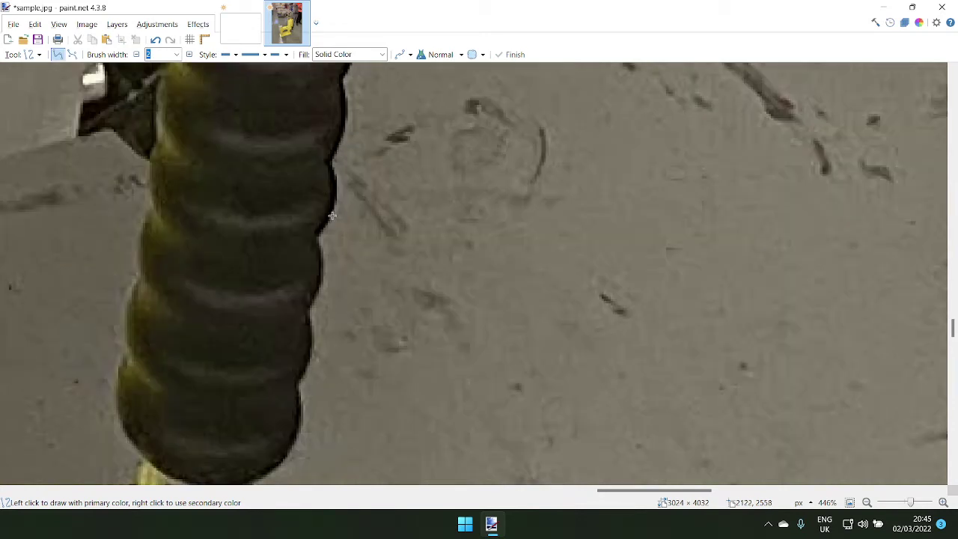
{"action": "left_click_drag", "start_coordinate": [315, 236], "coordinate": [306, 307]}
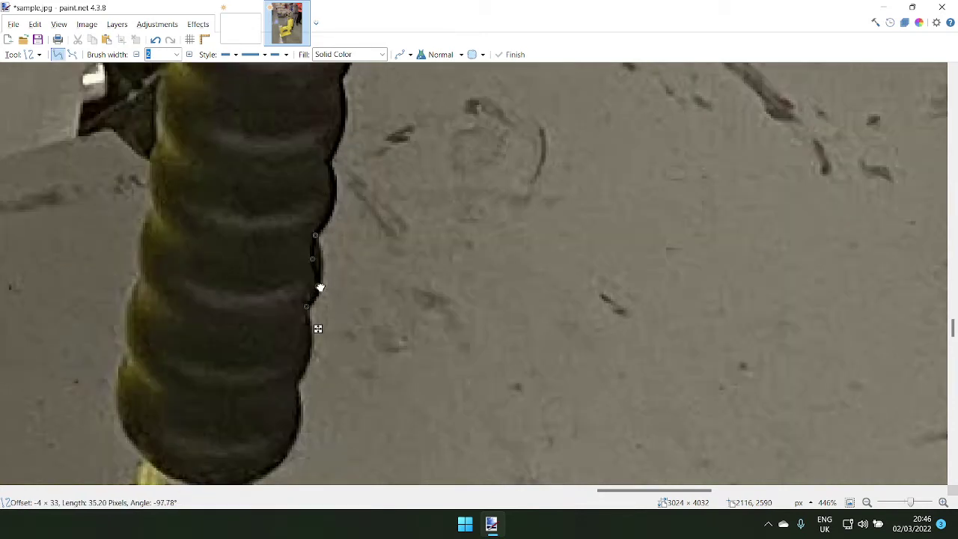
{"action": "left_click_drag", "start_coordinate": [320, 287], "coordinate": [322, 261]}
{"action": "scroll", "coordinate": [320, 259], "scroll_direction": "down", "scroll_amount": 1}
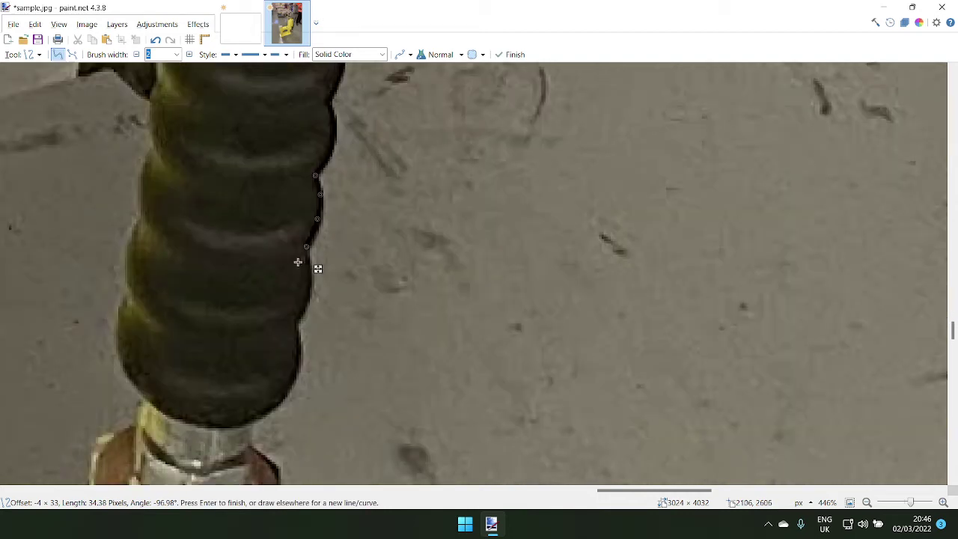
- Show the tools, history, layers and colors windows and change the active curve's primary color to red
{"action": "key", "text": "F5"}
{"action": "key", "text": "F6"}
{"action": "key", "text": "F7"}
{"action": "key", "text": "F8"}
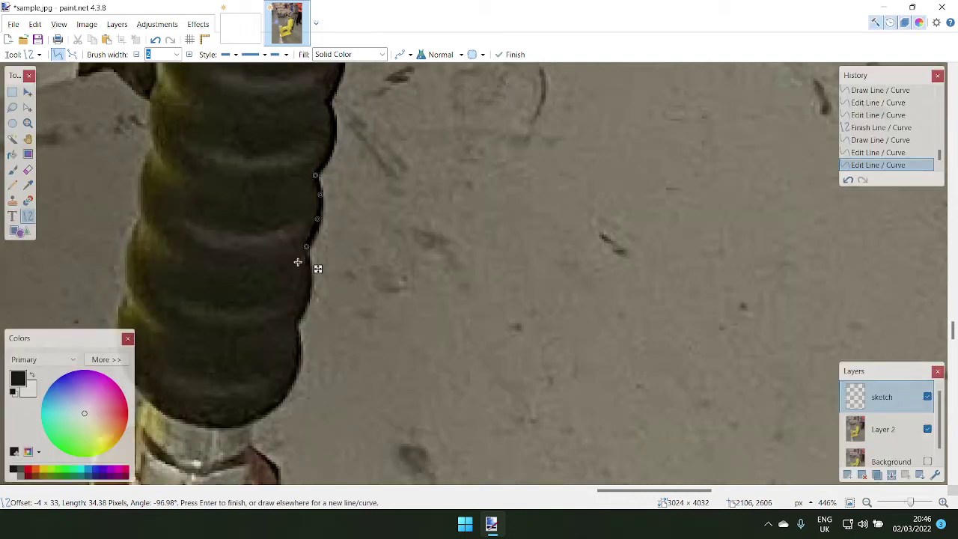
{"action": "left_click", "coordinate": [31, 470]}
{"action": "key", "text": "Return"}
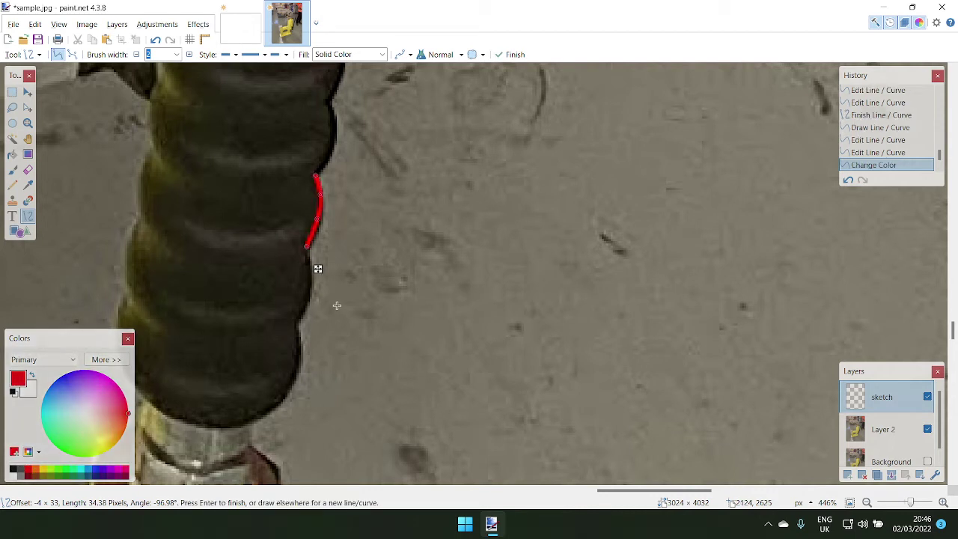
- Trace the outer edge of the hose sleeve's last rib and rounded end with curves, the first about 38 px long, plus a 9 px neck line
{"action": "mouse_move", "coordinate": [307, 249]}
{"action": "left_mouse_down"}
{"action": "mouse_move", "coordinate": [297, 330]}
{"action": "mouse_move", "coordinate": [310, 273]}
{"action": "left_mouse_up"}
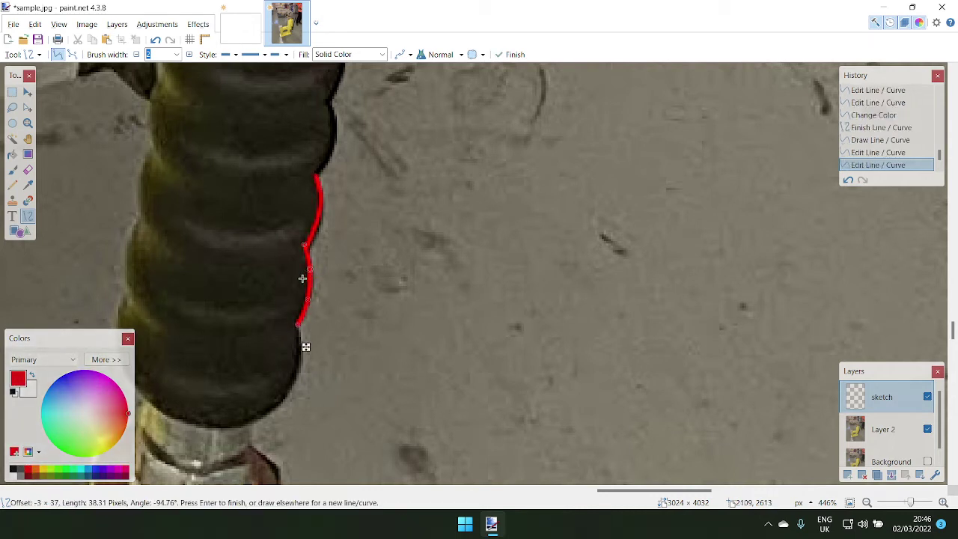
{"action": "scroll", "coordinate": [303, 277], "scroll_direction": "down", "scroll_amount": 2}
{"action": "key", "text": "Return"}
{"action": "mouse_move", "coordinate": [295, 205]}
{"action": "left_mouse_down"}
{"action": "mouse_move", "coordinate": [278, 289]}
{"action": "mouse_move", "coordinate": [253, 307]}
{"action": "left_mouse_up"}
{"action": "mouse_move", "coordinate": [289, 252]}
{"action": "left_mouse_down"}
{"action": "mouse_move", "coordinate": [302, 246]}
{"action": "mouse_move", "coordinate": [275, 292]}
{"action": "left_mouse_up"}
{"action": "scroll", "coordinate": [273, 290], "scroll_direction": "down", "scroll_amount": 2}
{"action": "key", "text": "Return"}
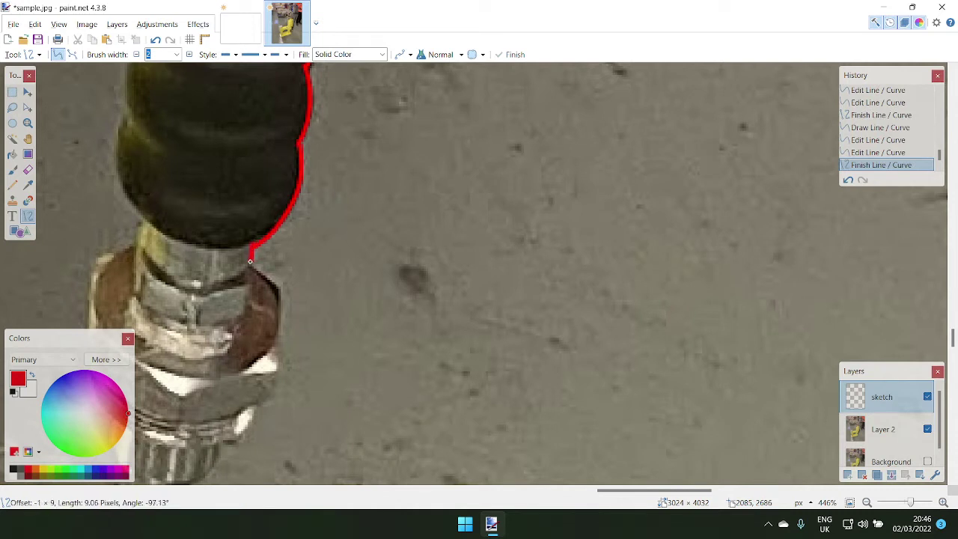
- Trace the outer side of the metal hose fitting from its neck down to the threaded end with connected lines
{"action": "mouse_move", "coordinate": [254, 265]}
{"action": "left_mouse_down"}
{"action": "mouse_move", "coordinate": [281, 288]}
{"action": "mouse_move", "coordinate": [284, 346]}
{"action": "mouse_move", "coordinate": [268, 353]}
{"action": "mouse_move", "coordinate": [282, 361]}
{"action": "mouse_move", "coordinate": [274, 392]}
{"action": "mouse_move", "coordinate": [255, 410]}
{"action": "left_mouse_up"}
{"action": "key", "text": "Return"}
{"action": "key", "text": "Return"}
{"action": "key", "text": "Return"}
{"action": "key", "text": "Return"}
{"action": "key", "text": "Return"}
{"action": "scroll", "coordinate": [255, 396], "scroll_direction": "down", "scroll_amount": 3}
{"action": "mouse_move", "coordinate": [260, 298]}
{"action": "left_mouse_down"}
{"action": "mouse_move", "coordinate": [224, 321]}
{"action": "mouse_move", "coordinate": [238, 324]}
{"action": "mouse_move", "coordinate": [251, 307]}
{"action": "mouse_move", "coordinate": [218, 342]}
{"action": "left_mouse_up"}
{"action": "key", "text": "Return"}
{"action": "key", "text": "Return"}
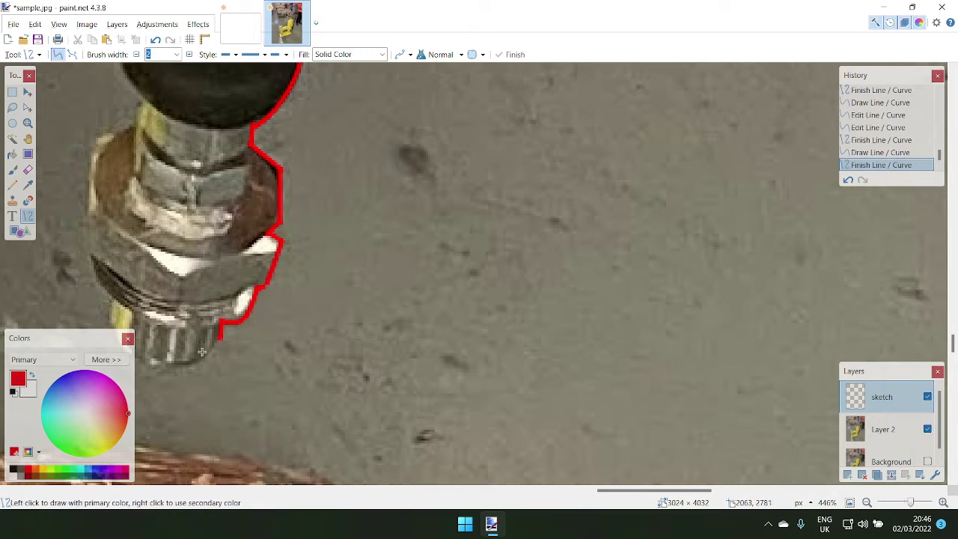
- Trace the rounded bottom of the fitting's threaded end with a curve about 64 px long
{"action": "scroll", "coordinate": [236, 339], "scroll_direction": "up", "scroll_amount": 1}
{"action": "scroll", "coordinate": [238, 341], "scroll_direction": "left", "scroll_amount": 3}
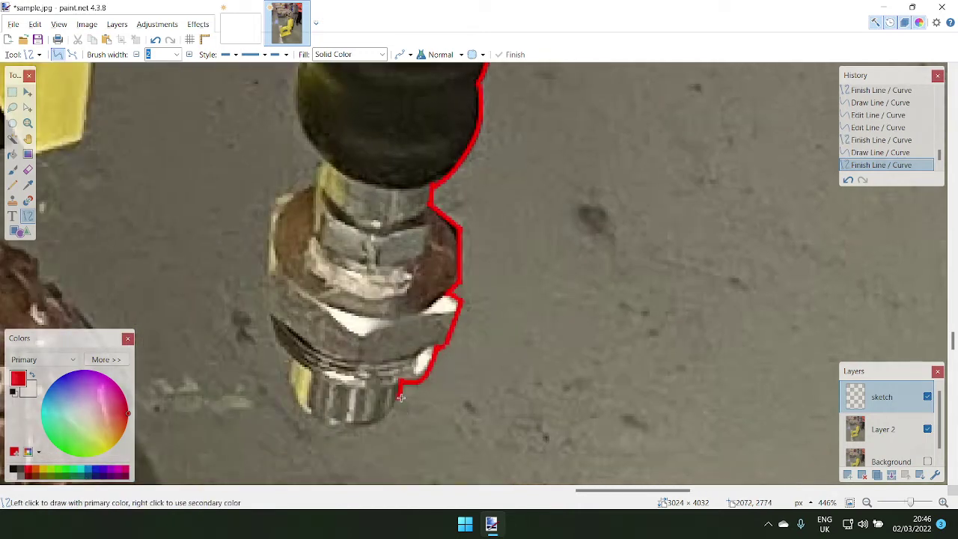
{"action": "mouse_move", "coordinate": [401, 397]}
{"action": "left_mouse_down"}
{"action": "mouse_move", "coordinate": [290, 384]}
{"action": "mouse_move", "coordinate": [320, 418]}
{"action": "left_mouse_up"}
{"action": "left_click_drag", "start_coordinate": [364, 392], "coordinate": [372, 425]}
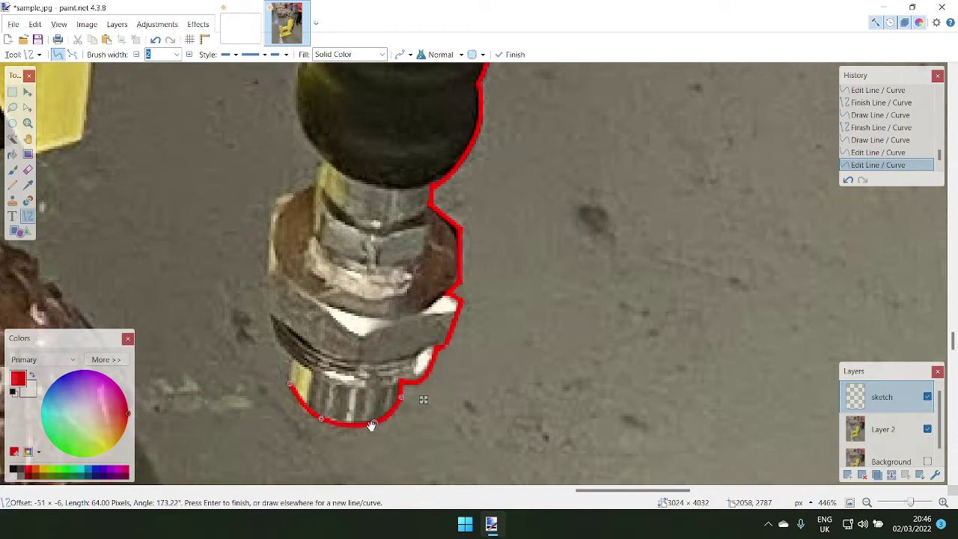
{"action": "key", "text": "Return"}
- Trace the fitting's inner side with connected lines up to the black sleeve, ending with a line about 16 px long
{"action": "mouse_move", "coordinate": [292, 378]}
{"action": "left_mouse_down"}
{"action": "mouse_move", "coordinate": [266, 308]}
{"action": "mouse_move", "coordinate": [269, 206]}
{"action": "mouse_move", "coordinate": [314, 188]}
{"action": "mouse_move", "coordinate": [320, 155]}
{"action": "left_mouse_up"}
{"action": "key", "text": "Return"}
{"action": "key", "text": "Return"}
{"action": "key", "text": "Return"}
{"action": "key", "text": "Return"}
{"action": "key", "text": "Return"}
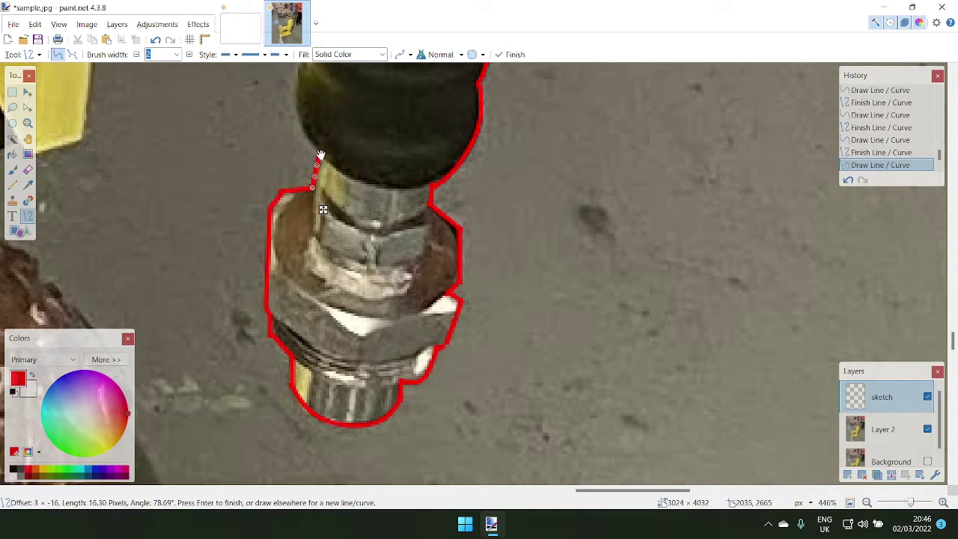
- Try a brush width of 3 on the active line and set it back to 2
{"action": "left_click", "coordinate": [136, 56]}
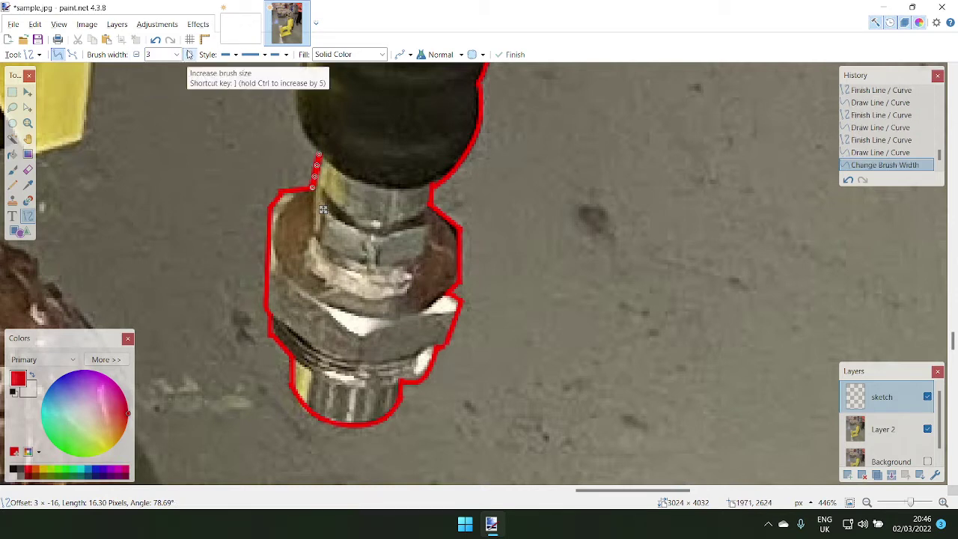
{"action": "left_click", "coordinate": [190, 54]}
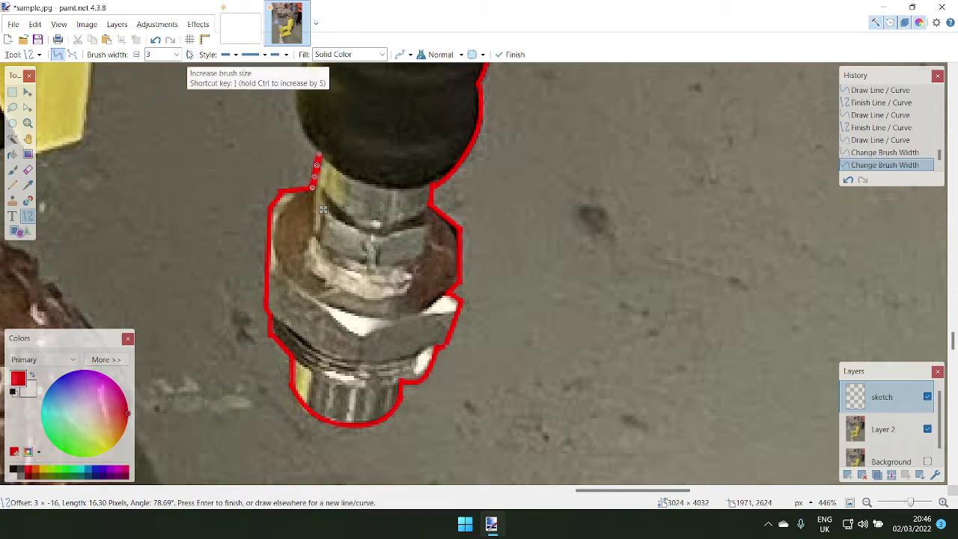
{"action": "left_click", "coordinate": [137, 55]}
- Finish the neck line and trace the inner edge of the sleeve's lowest rib with a curve about 54 px long
{"action": "scroll", "coordinate": [317, 193], "scroll_direction": "up", "scroll_amount": 2}
{"action": "scroll", "coordinate": [316, 193], "scroll_direction": "up", "scroll_amount": 2}
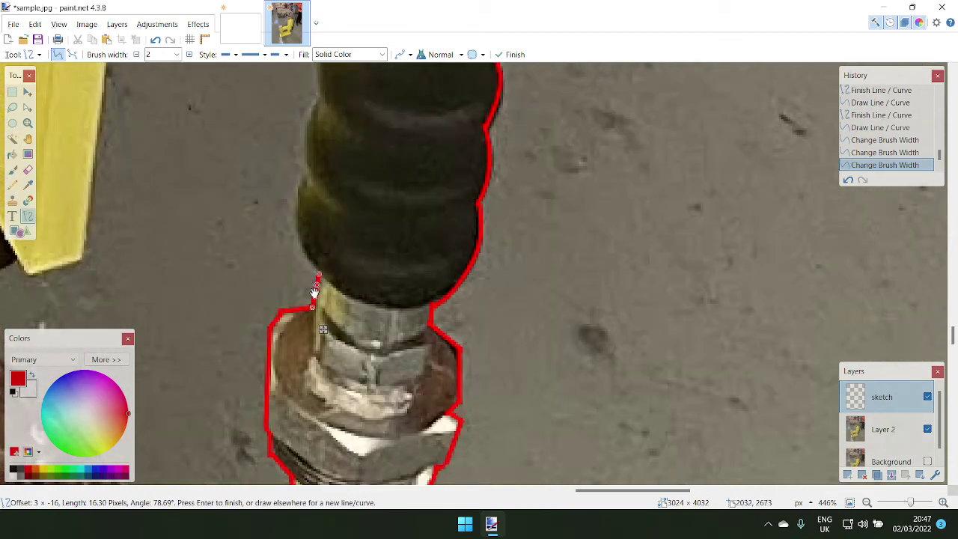
{"action": "key", "text": "Return"}
{"action": "left_click_drag", "start_coordinate": [319, 272], "coordinate": [303, 166]}
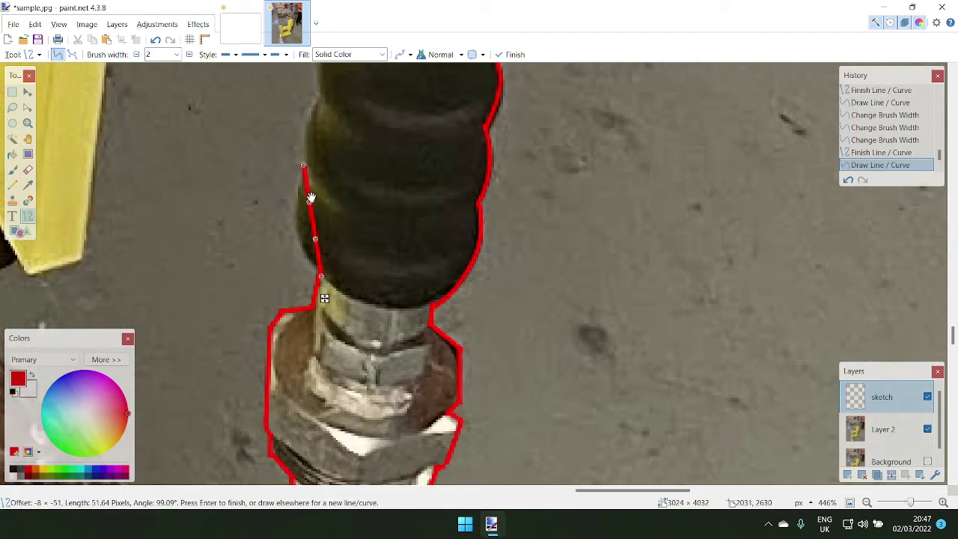
{"action": "mouse_move", "coordinate": [309, 201]}
{"action": "left_mouse_down"}
{"action": "mouse_move", "coordinate": [298, 216]}
{"action": "mouse_move", "coordinate": [310, 250]}
{"action": "left_mouse_up"}
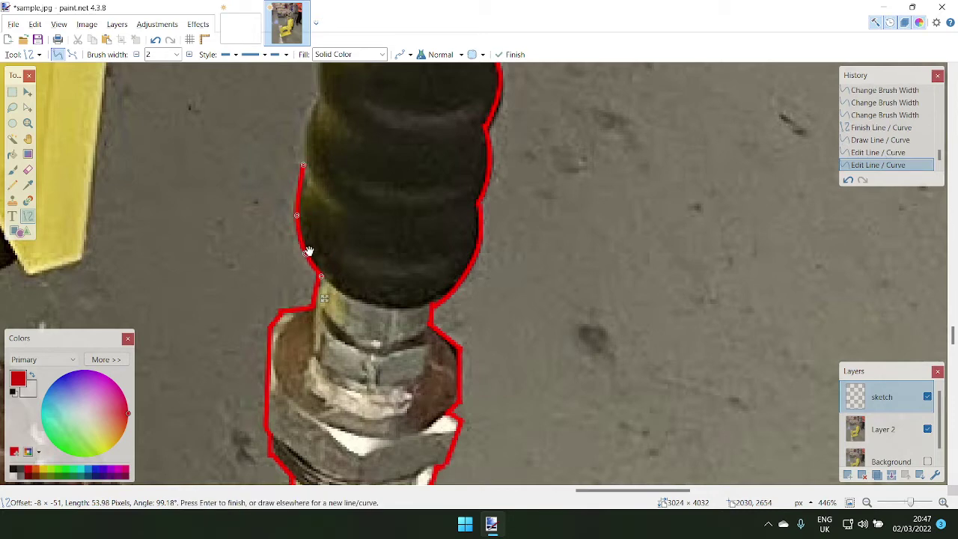
{"action": "scroll", "coordinate": [309, 262], "scroll_direction": "up", "scroll_amount": 4}
{"action": "key", "text": "Return"}
- Trace the inner edge of the sleeve's next two ribs upward with curves
{"action": "left_click_drag", "start_coordinate": [304, 285], "coordinate": [317, 211]}
{"action": "left_click_drag", "start_coordinate": [312, 236], "coordinate": [306, 260]}
{"action": "mouse_move", "coordinate": [319, 211]}
{"action": "left_mouse_down"}
{"action": "mouse_move", "coordinate": [334, 140]}
{"action": "mouse_move", "coordinate": [319, 191]}
{"action": "mouse_move", "coordinate": [330, 161]}
{"action": "left_mouse_up"}
{"action": "scroll", "coordinate": [329, 161], "scroll_direction": "up", "scroll_amount": 3}
{"action": "key", "text": "Return"}
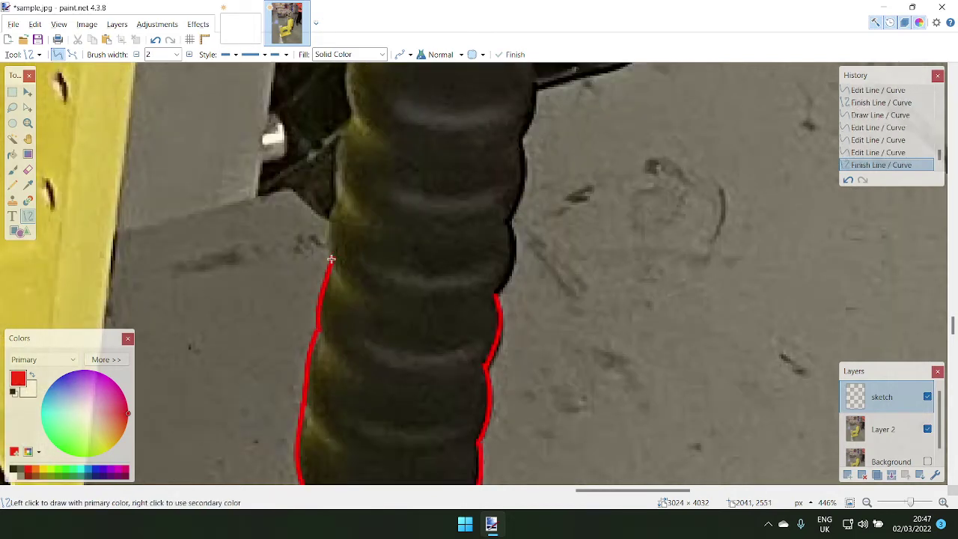
- Trace the sleeve's inner edge up to the black bracket with a curve about 27 px long
{"action": "left_click_drag", "start_coordinate": [331, 260], "coordinate": [332, 202]}
{"action": "left_click_drag", "start_coordinate": [333, 240], "coordinate": [331, 223]}
{"action": "scroll", "coordinate": [347, 231], "scroll_direction": "down", "scroll_amount": 5}
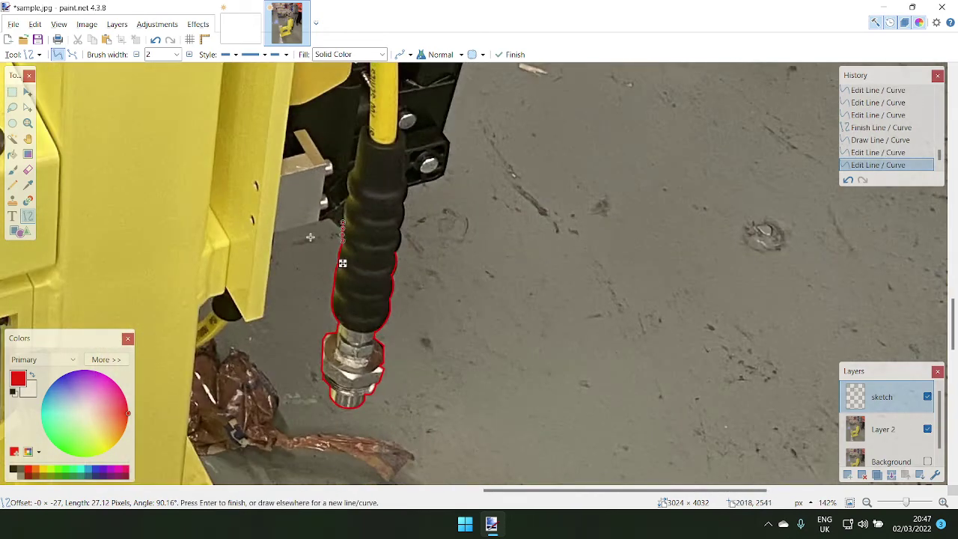
{"action": "scroll", "coordinate": [342, 264], "scroll_direction": "up", "scroll_amount": 6}
{"action": "key", "text": "Return"}
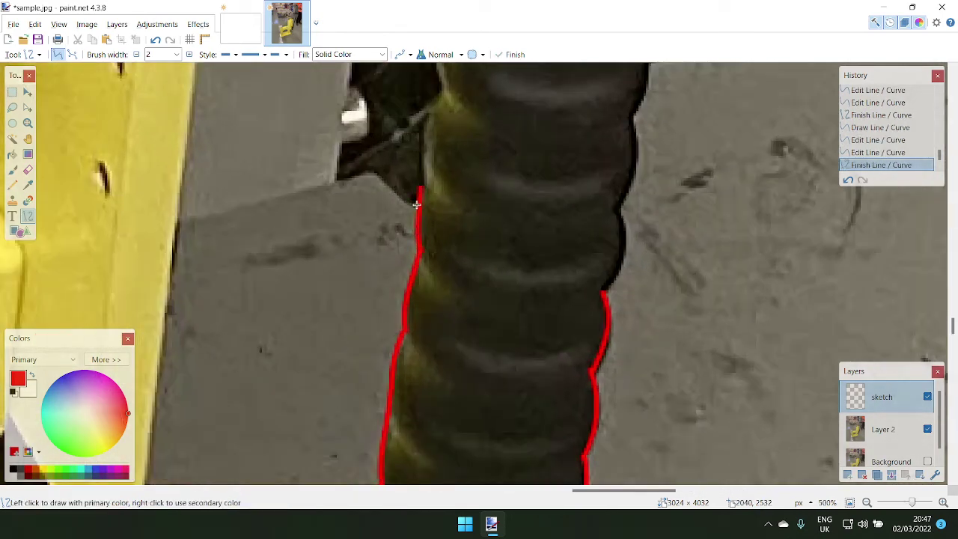
- Trace the black bracket's lower edge with lines and the metal block's bottom edge to the yellow channel with a line about 65 px long
{"action": "mouse_move", "coordinate": [416, 205]}
{"action": "left_mouse_down"}
{"action": "mouse_move", "coordinate": [373, 173]}
{"action": "mouse_move", "coordinate": [400, 203]}
{"action": "left_mouse_up"}
{"action": "key", "text": "Return"}
{"action": "left_click_drag", "start_coordinate": [381, 170], "coordinate": [186, 218]}
{"action": "key", "text": "Return"}
{"action": "key", "text": "Return"}
{"action": "scroll", "coordinate": [295, 222], "scroll_direction": "down", "scroll_amount": 5}
{"action": "scroll", "coordinate": [257, 221], "scroll_direction": "down", "scroll_amount": 4}
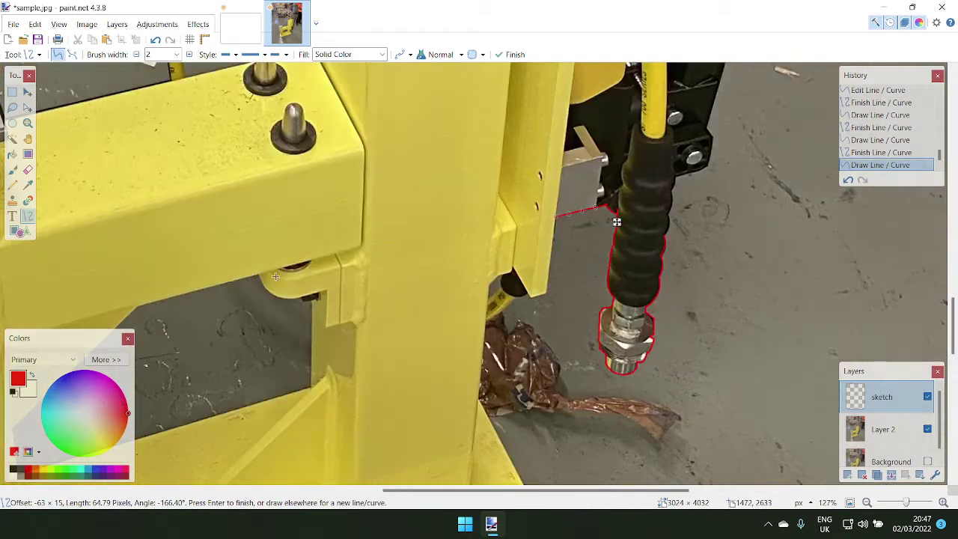
{"action": "scroll", "coordinate": [570, 178], "scroll_direction": "up", "scroll_amount": 6}
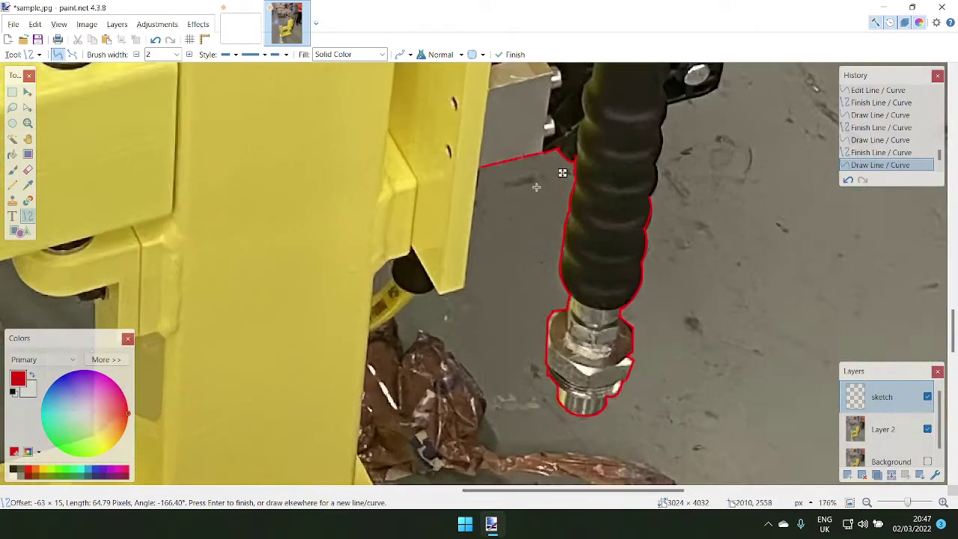
{"action": "key", "text": "Return"}
- Trace the yellow channel's outer side and bottom edge with lines, ending with one about 10 px long up to the black round part
{"action": "left_click_drag", "start_coordinate": [468, 142], "coordinate": [432, 392]}
{"action": "scroll", "coordinate": [432, 394], "scroll_direction": "up", "scroll_amount": 3}
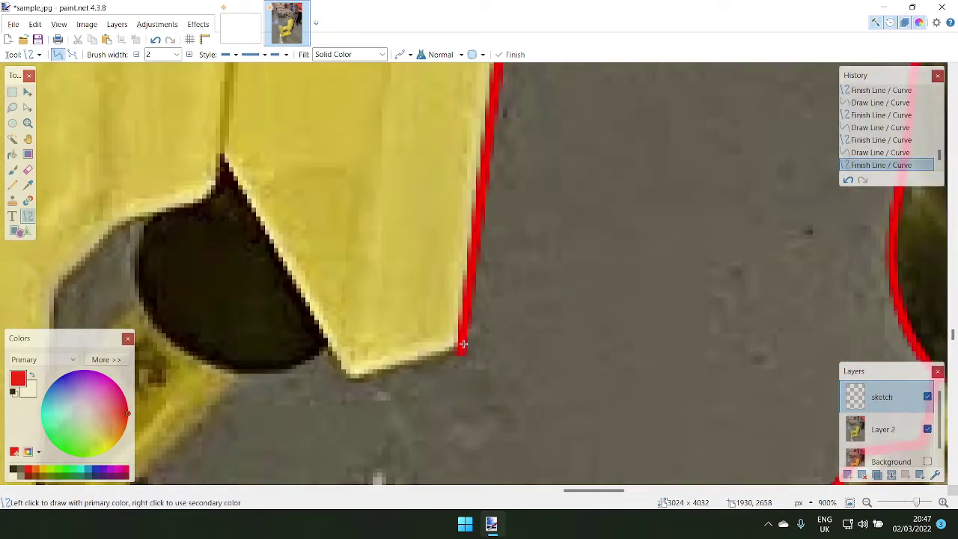
{"action": "mouse_move", "coordinate": [464, 344]}
{"action": "left_mouse_down"}
{"action": "mouse_move", "coordinate": [349, 380]}
{"action": "mouse_move", "coordinate": [324, 345]}
{"action": "left_mouse_up"}
{"action": "scroll", "coordinate": [346, 383], "scroll_direction": "down", "scroll_amount": 2}
{"action": "scroll", "coordinate": [346, 384], "scroll_direction": "up", "scroll_amount": 3}
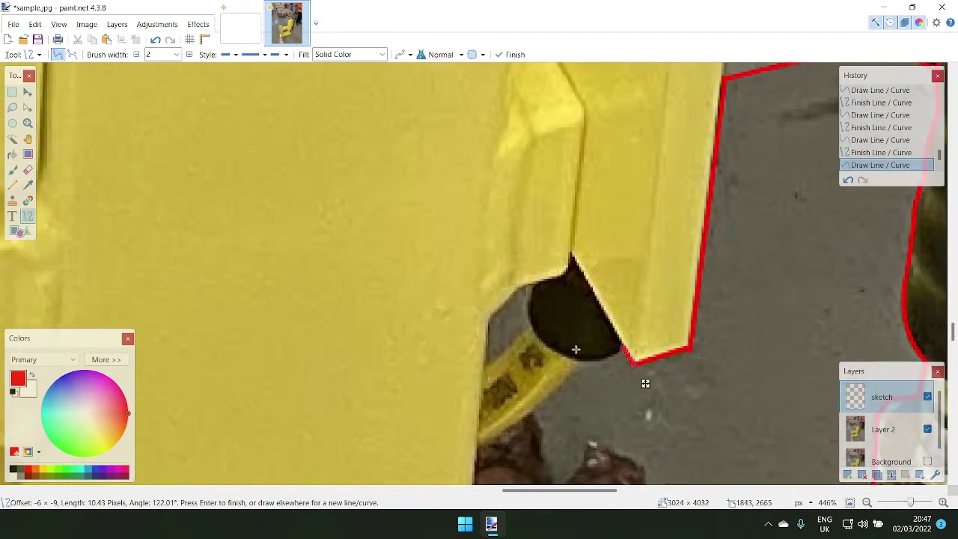
- Trace the underside of the black round part beside the channel's lower end with a curve
{"action": "left_click", "coordinate": [604, 275]}
{"action": "mouse_move", "coordinate": [602, 271]}
{"action": "left_mouse_down"}
{"action": "mouse_move", "coordinate": [557, 308]}
{"action": "mouse_move", "coordinate": [494, 310]}
{"action": "mouse_move", "coordinate": [573, 300]}
{"action": "mouse_move", "coordinate": [537, 311]}
{"action": "left_mouse_up"}
{"action": "scroll", "coordinate": [488, 344], "scroll_direction": "down", "scroll_amount": 2}
{"action": "key", "text": "Return"}
- Trace the lower edge of the yellow hose to the main post with a curve about 61 px long
{"action": "left_click_drag", "start_coordinate": [495, 188], "coordinate": [270, 375]}
{"action": "left_click_drag", "start_coordinate": [343, 312], "coordinate": [350, 324]}
{"action": "left_click_drag", "start_coordinate": [421, 247], "coordinate": [436, 257]}
{"action": "scroll", "coordinate": [407, 278], "scroll_direction": "down", "scroll_amount": 4}
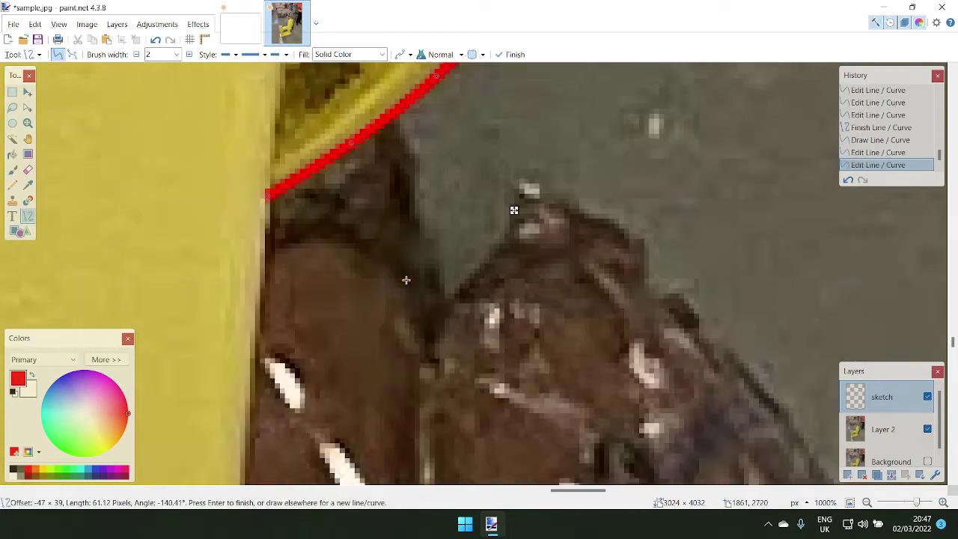
{"action": "key", "text": "Return"}
- Trace the main post's edge beside the brown wrapping down to the gusset with a line about 126 px long
{"action": "scroll", "coordinate": [381, 233], "scroll_direction": "down", "scroll_amount": 5}
{"action": "scroll", "coordinate": [380, 233], "scroll_direction": "down", "scroll_amount": 5}
{"action": "scroll", "coordinate": [340, 176], "scroll_direction": "up", "scroll_amount": 2}
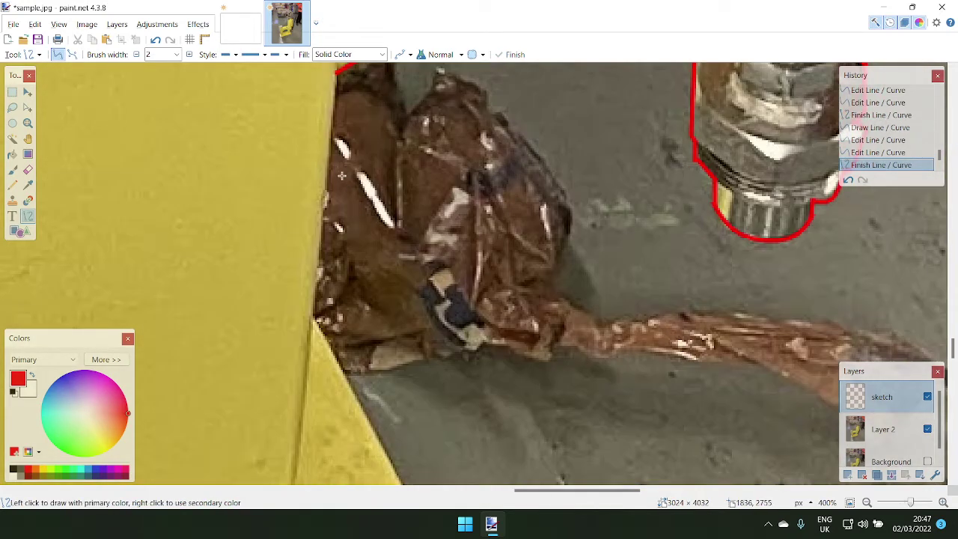
{"action": "mouse_move", "coordinate": [337, 69]}
{"action": "left_mouse_down"}
{"action": "mouse_move", "coordinate": [314, 326]}
{"action": "mouse_move", "coordinate": [314, 317]}
{"action": "left_mouse_up"}
{"action": "scroll", "coordinate": [323, 318], "scroll_direction": "down", "scroll_amount": 2}
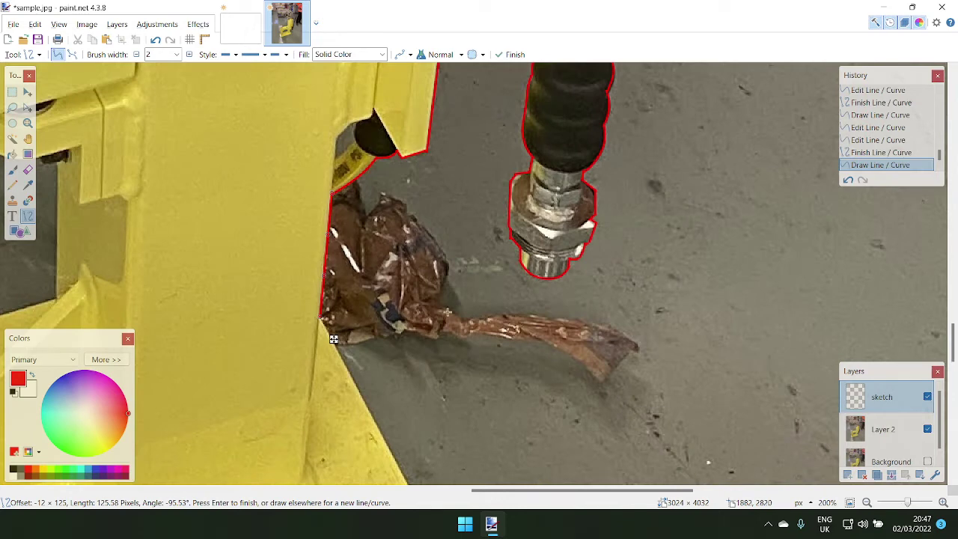
{"action": "scroll", "coordinate": [333, 339], "scroll_direction": "down", "scroll_amount": 3}
{"action": "key", "text": "Return"}
- Trace the gusset's sloping edge down to the base plate and the plate's front edge with a line about 1165 px long
{"action": "scroll", "coordinate": [316, 201], "scroll_direction": "up", "scroll_amount": 3}
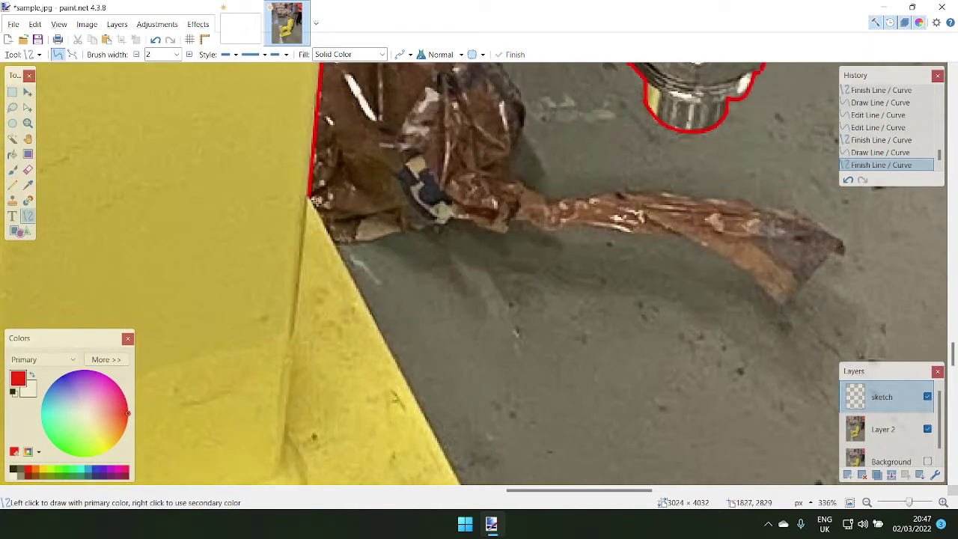
{"action": "mouse_move", "coordinate": [316, 201]}
{"action": "left_mouse_down"}
{"action": "mouse_move", "coordinate": [518, 459]}
{"action": "mouse_move", "coordinate": [507, 281]}
{"action": "mouse_move", "coordinate": [510, 323]}
{"action": "mouse_move", "coordinate": [75, 427]}
{"action": "mouse_move", "coordinate": [15, 322]}
{"action": "mouse_move", "coordinate": [75, 425]}
{"action": "mouse_move", "coordinate": [75, 366]}
{"action": "mouse_move", "coordinate": [621, 316]}
{"action": "mouse_move", "coordinate": [408, 340]}
{"action": "left_mouse_up"}
{"action": "key", "text": "Return"}
{"action": "scroll", "coordinate": [765, 345], "scroll_direction": "down", "scroll_amount": 10}
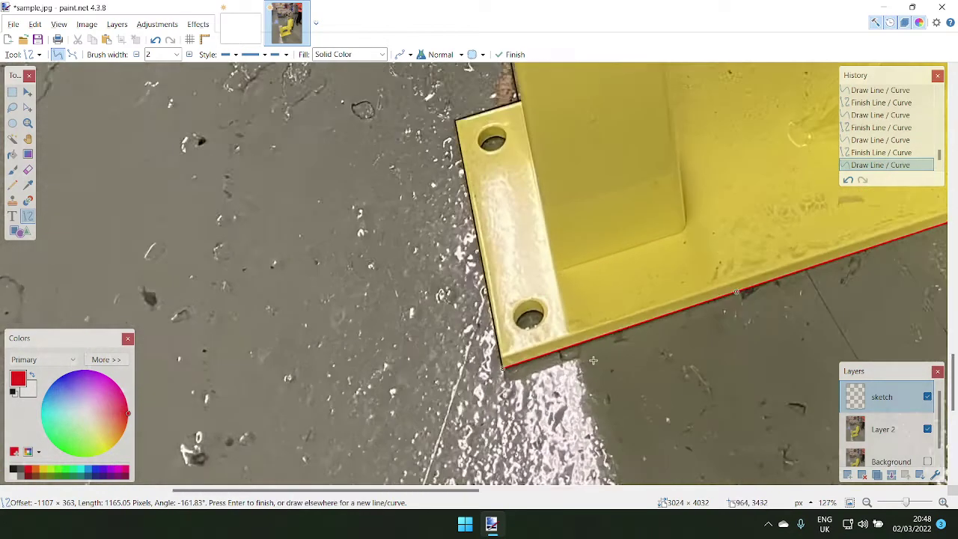
{"action": "scroll", "coordinate": [687, 276], "scroll_direction": "down", "scroll_amount": 3}
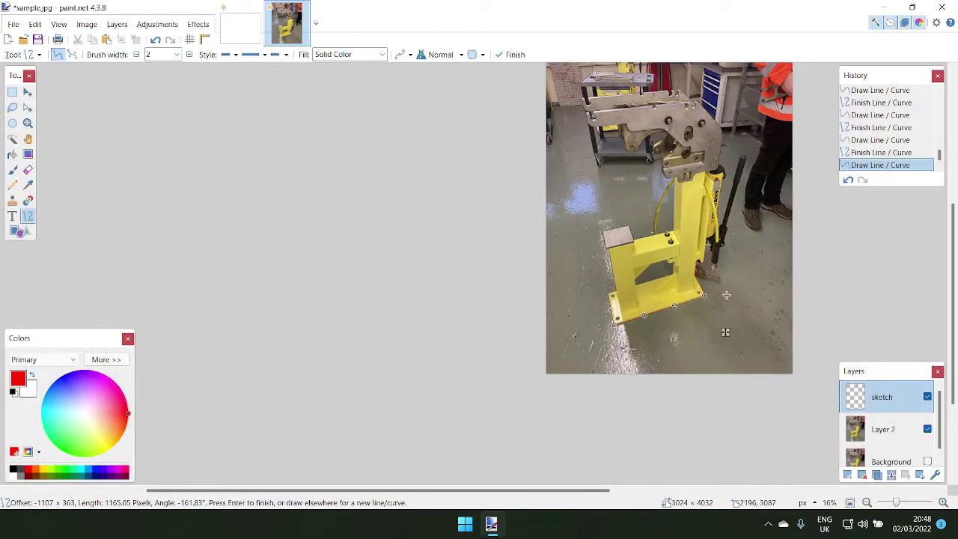
- Hide Layer 2 and examine the whole outline on the sketch layer for gaps
{"action": "left_click", "coordinate": [927, 429]}
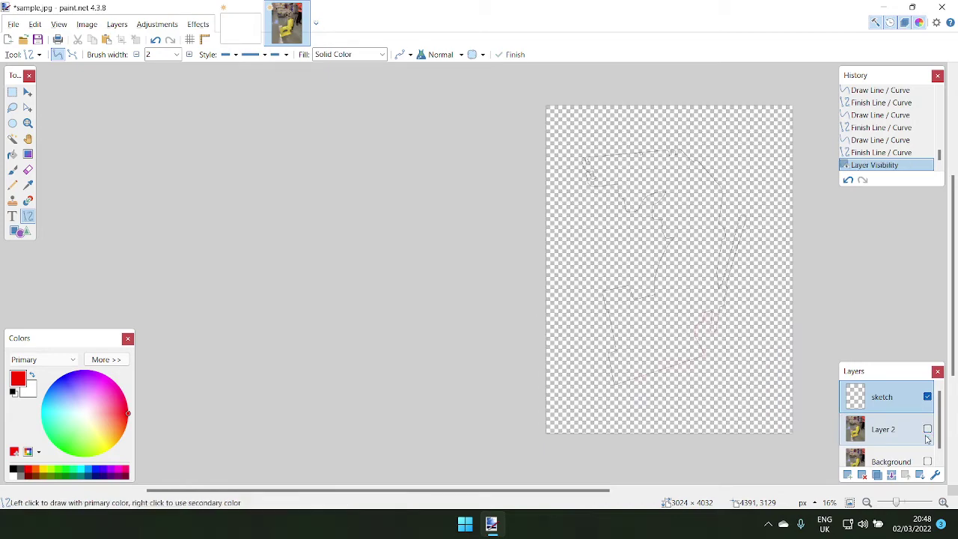
{"action": "scroll", "coordinate": [649, 344], "scroll_direction": "up", "scroll_amount": 4}
{"action": "scroll", "coordinate": [582, 376], "scroll_direction": "up", "scroll_amount": 7}
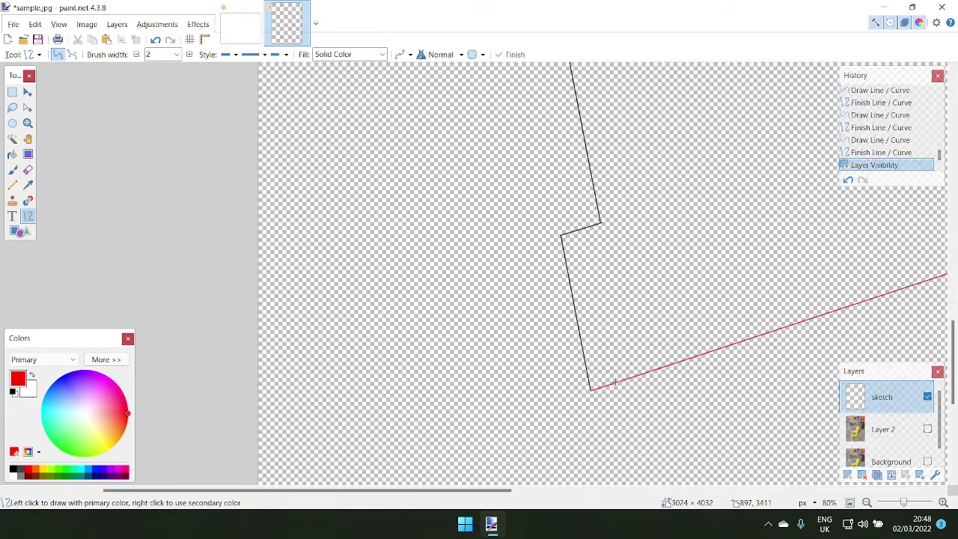
{"action": "scroll", "coordinate": [599, 348], "scroll_direction": "up", "scroll_amount": 4}
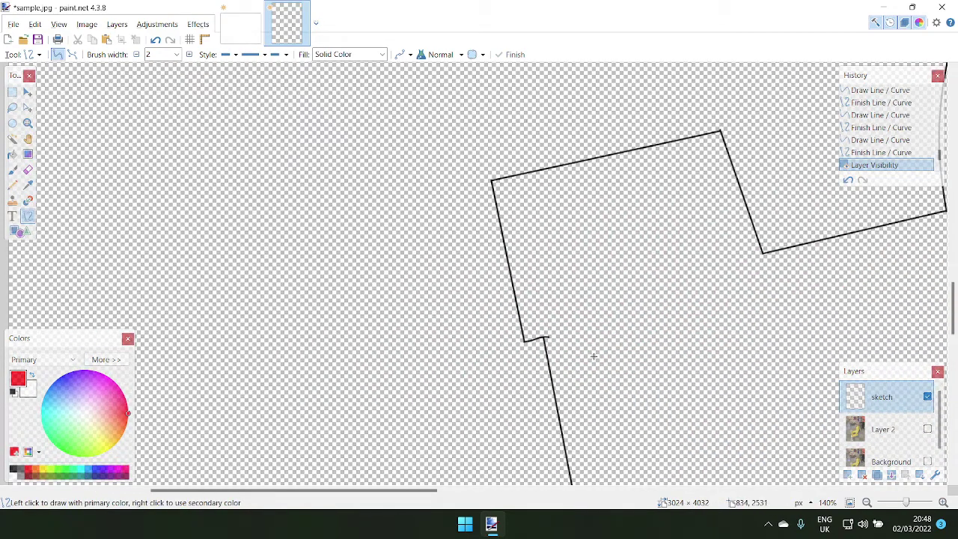
{"action": "scroll", "coordinate": [593, 355], "scroll_direction": "right", "scroll_amount": 3}
{"action": "scroll", "coordinate": [617, 352], "scroll_direction": "left", "scroll_amount": 3}
{"action": "scroll", "coordinate": [617, 352], "scroll_direction": "right", "scroll_amount": 5}
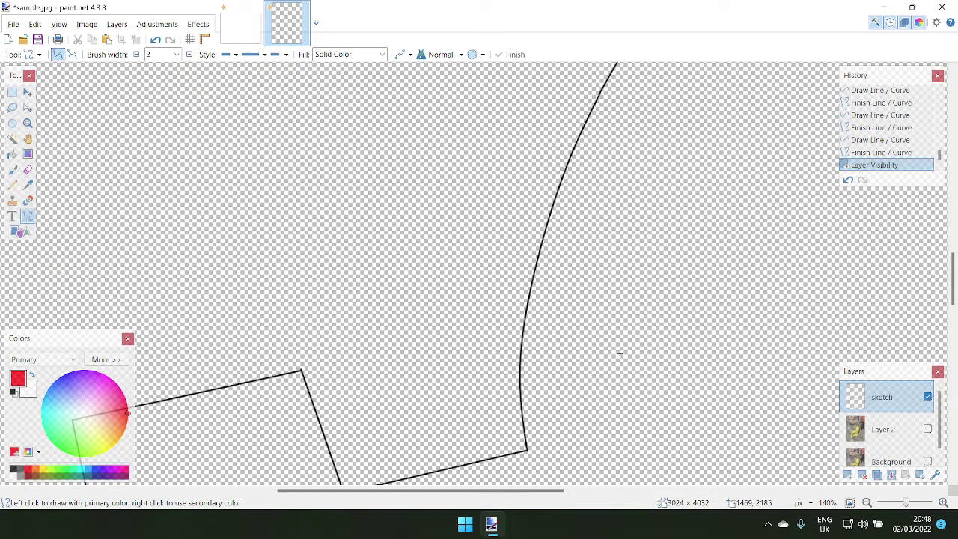
{"action": "scroll", "coordinate": [619, 353], "scroll_direction": "up", "scroll_amount": 6}
{"action": "scroll", "coordinate": [621, 353], "scroll_direction": "up", "scroll_amount": 6}
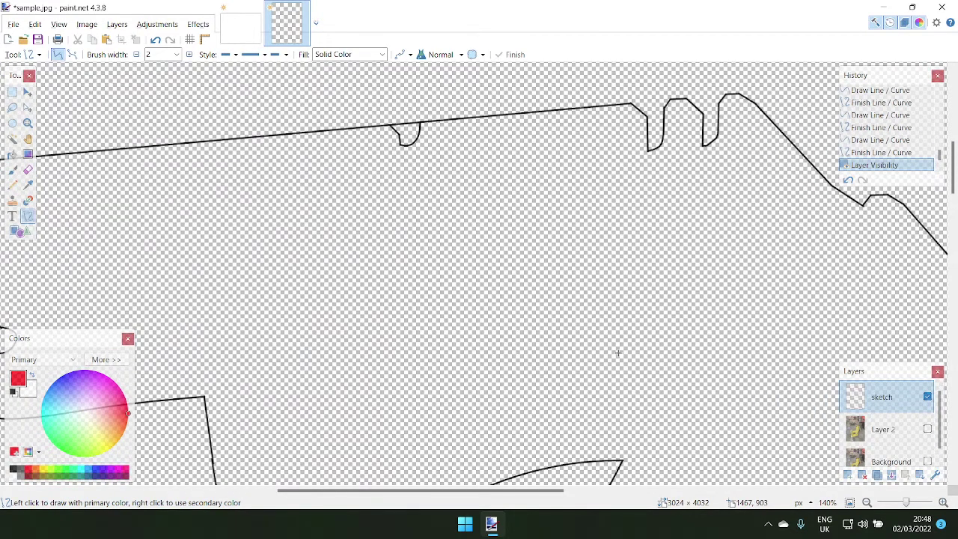
{"action": "scroll", "coordinate": [599, 352], "scroll_direction": "left", "scroll_amount": 5}
{"action": "scroll", "coordinate": [591, 351], "scroll_direction": "right", "scroll_amount": 12}
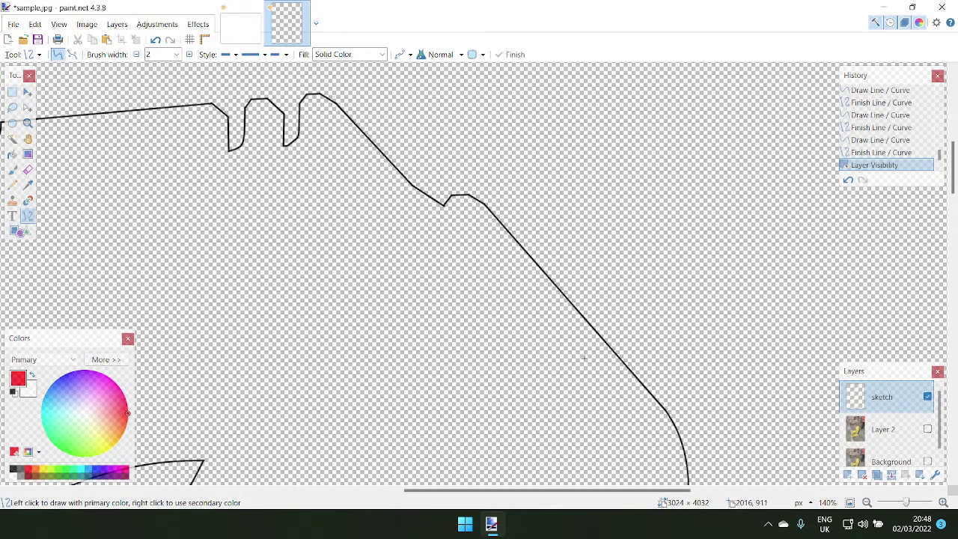
{"action": "scroll", "coordinate": [589, 350], "scroll_direction": "down", "scroll_amount": 5}
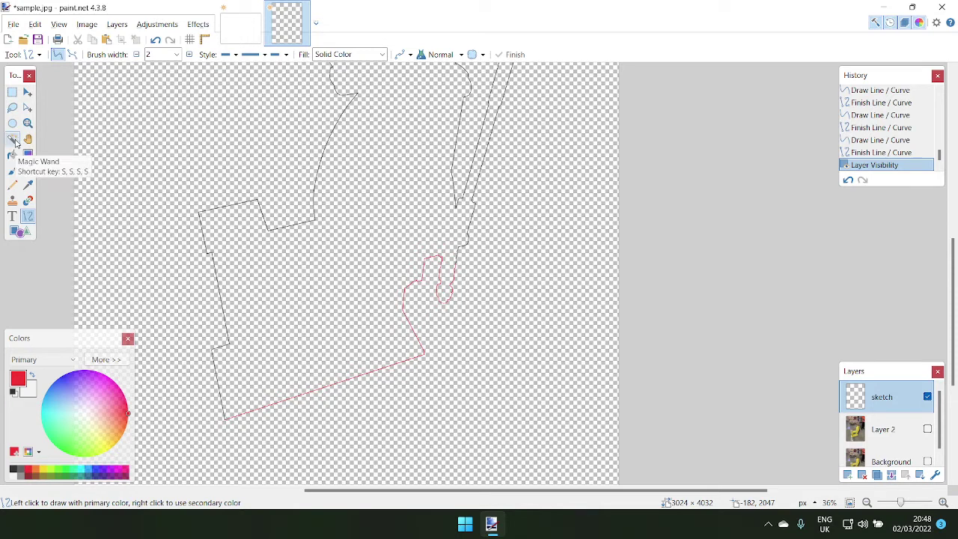
- Select the area enclosed by the sketched outline with the Magic Wand and make Layer 2 the active layer
{"action": "left_click", "coordinate": [13, 139]}
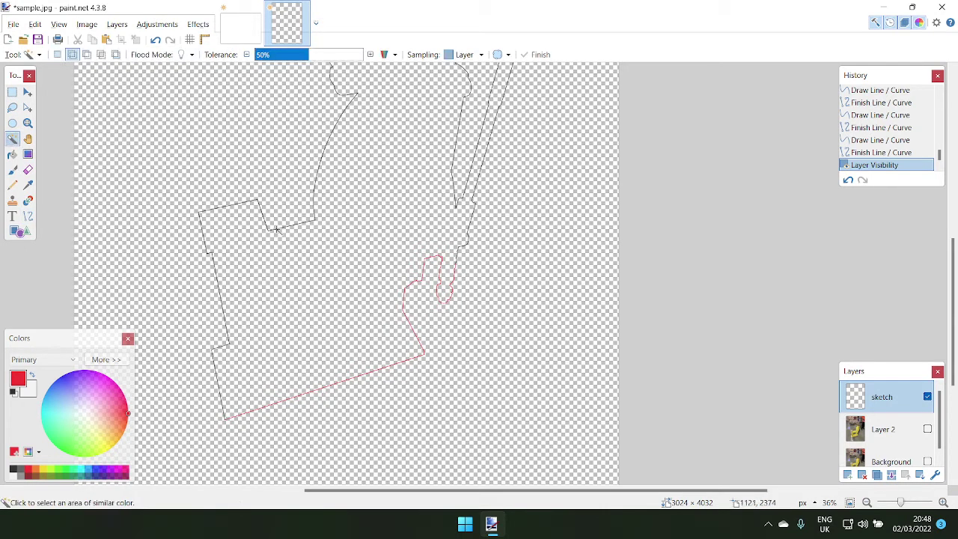
{"action": "left_click", "coordinate": [338, 255]}
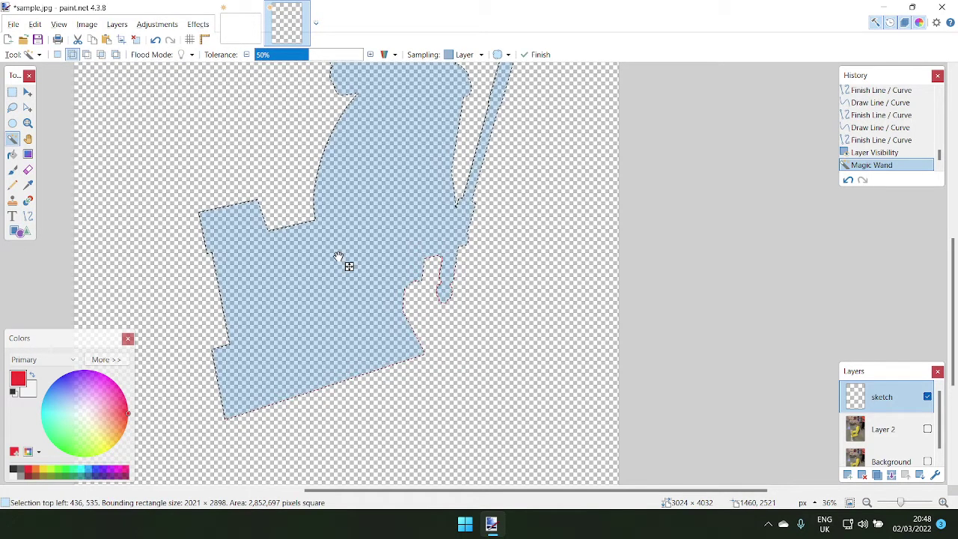
{"action": "scroll", "coordinate": [341, 253], "scroll_direction": "down", "scroll_amount": 4}
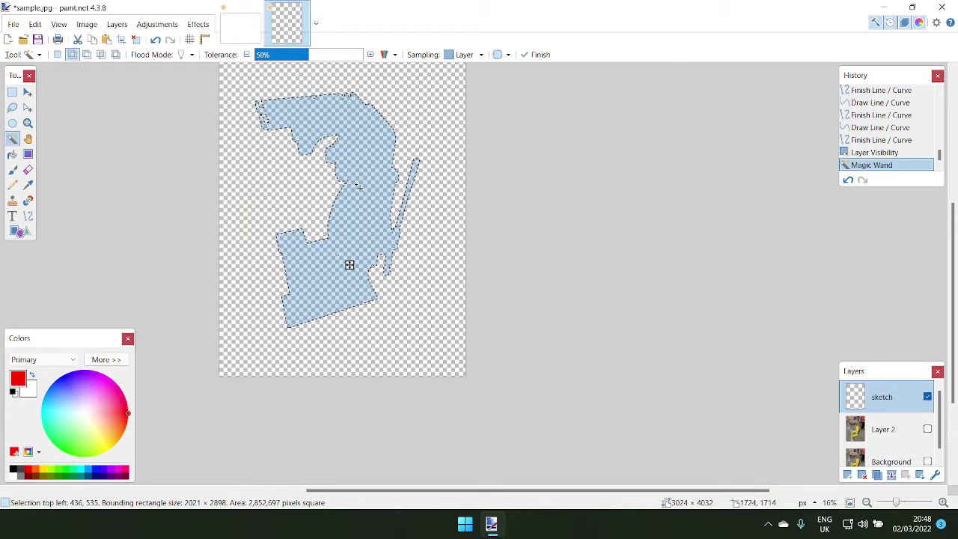
{"action": "left_click", "coordinate": [886, 427]}
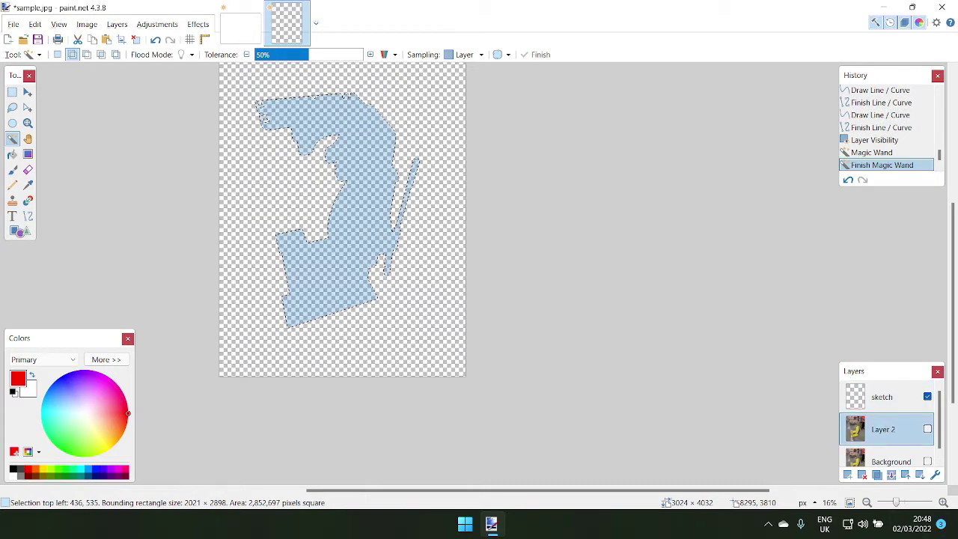
- Rename Layer 2 as image
{"action": "left_click", "coordinate": [936, 476]}
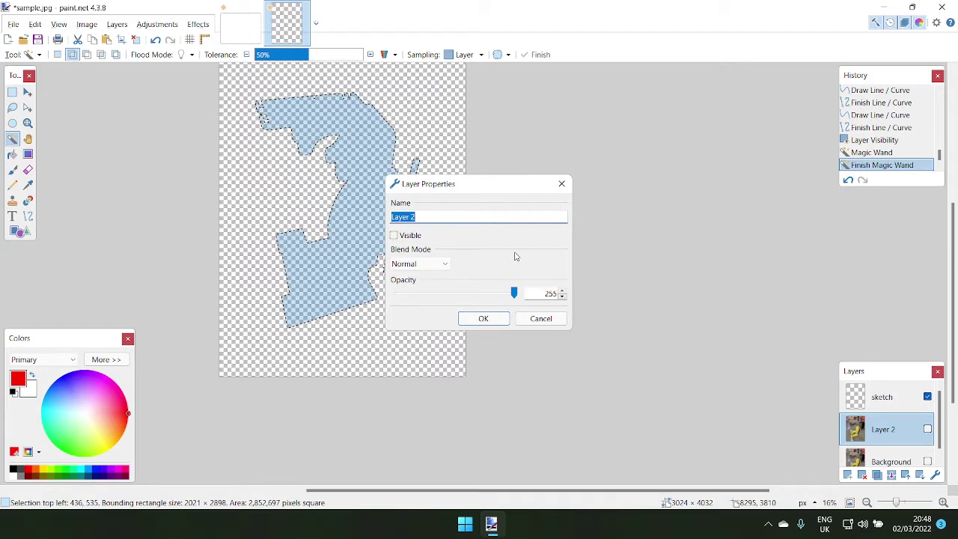
{"action": "type", "text": "image"}
{"action": "key", "text": "Return"}
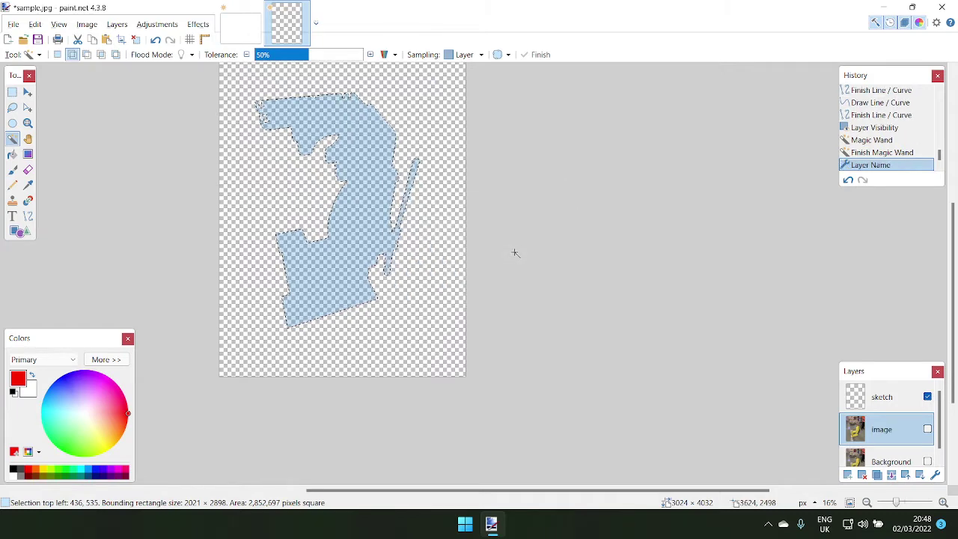
- Show the image layer, hide the sketch layer and crop the picture to the selected stand
{"action": "left_click", "coordinate": [928, 429]}
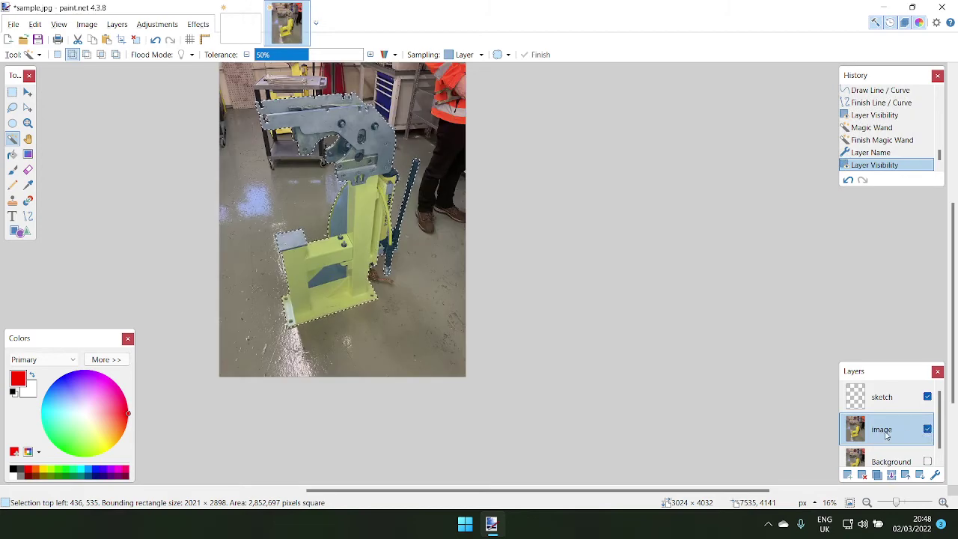
{"action": "left_click", "coordinate": [928, 397]}
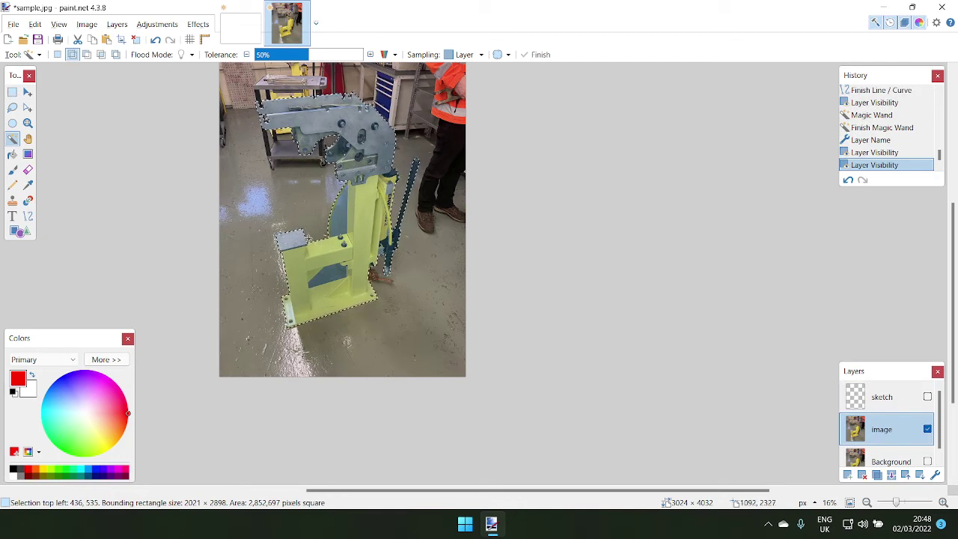
{"action": "key", "text": "ctrl+shift+x"}
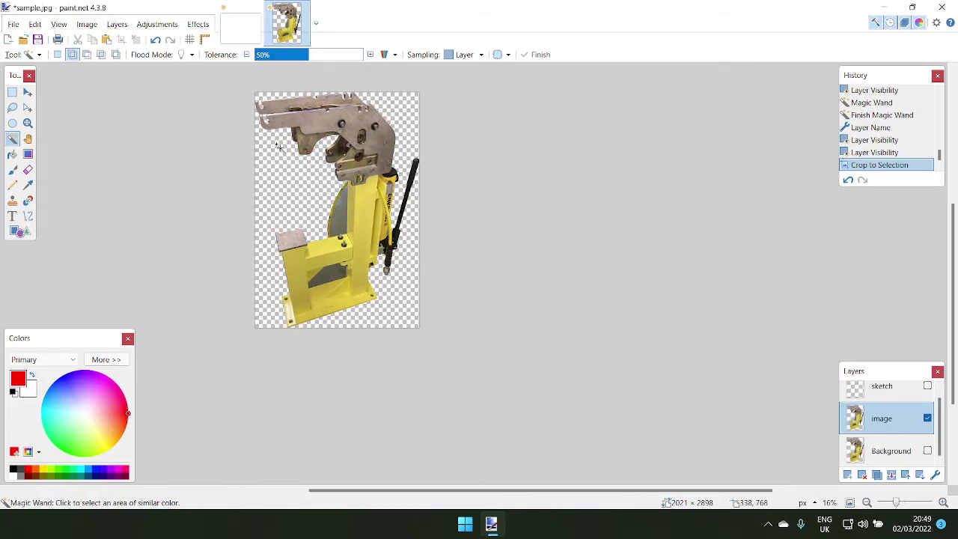
- Examine the cropped stand's edges and the floor areas enclosed by its frame and hose
{"action": "scroll", "coordinate": [279, 146], "scroll_direction": "up", "scroll_amount": 6}
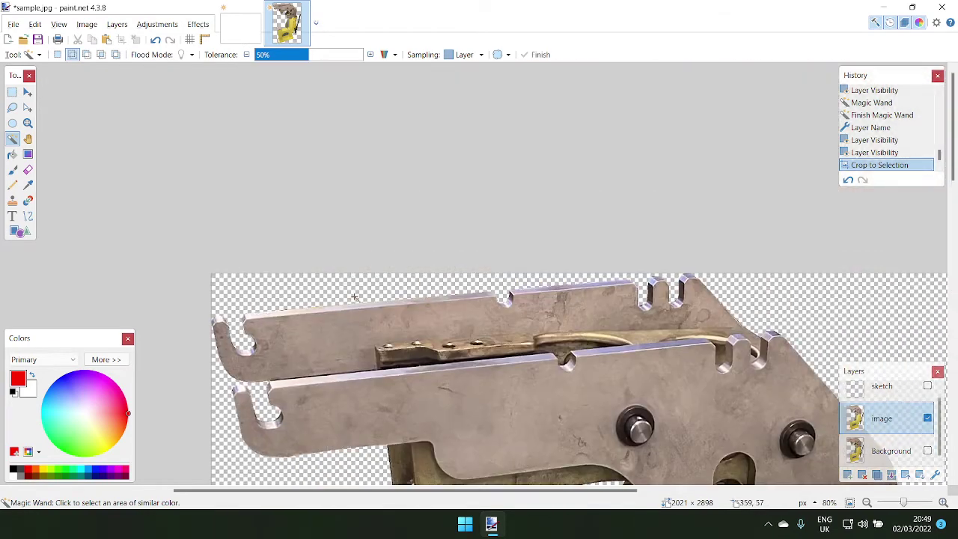
{"action": "scroll", "coordinate": [642, 313], "scroll_direction": "down", "scroll_amount": 10}
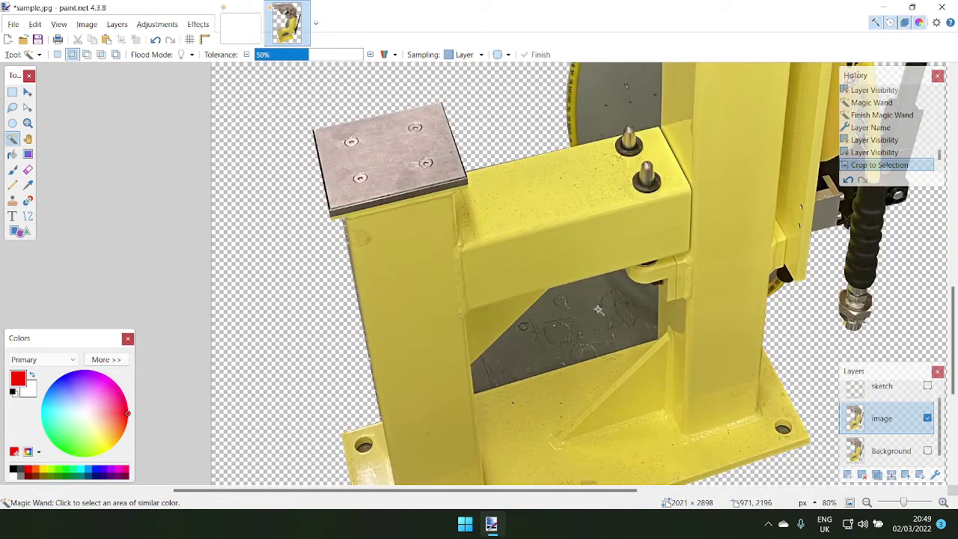
{"action": "scroll", "coordinate": [598, 310], "scroll_direction": "down", "scroll_amount": 3}
{"action": "scroll", "coordinate": [683, 279], "scroll_direction": "up", "scroll_amount": 2}
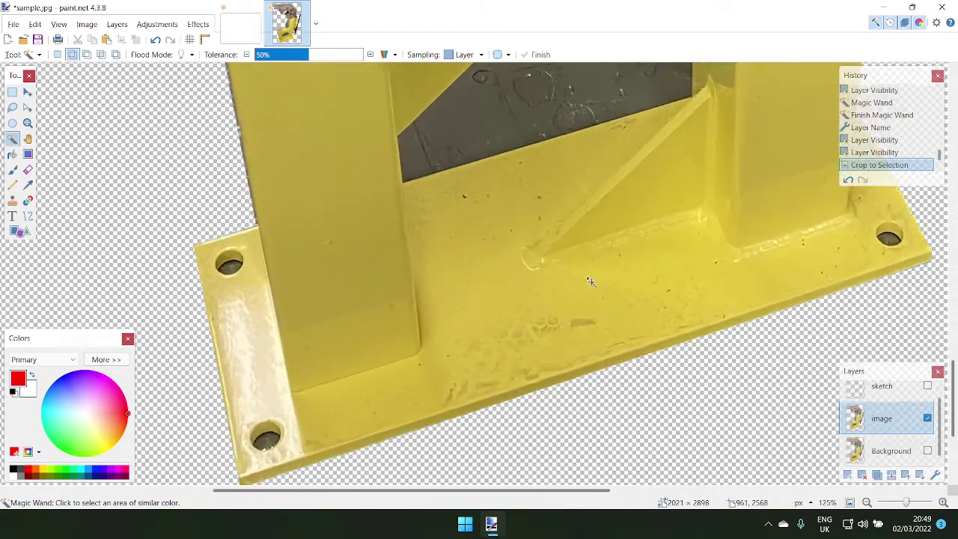
{"action": "scroll", "coordinate": [577, 302], "scroll_direction": "down", "scroll_amount": 5}
{"action": "scroll", "coordinate": [578, 303], "scroll_direction": "up", "scroll_amount": 5}
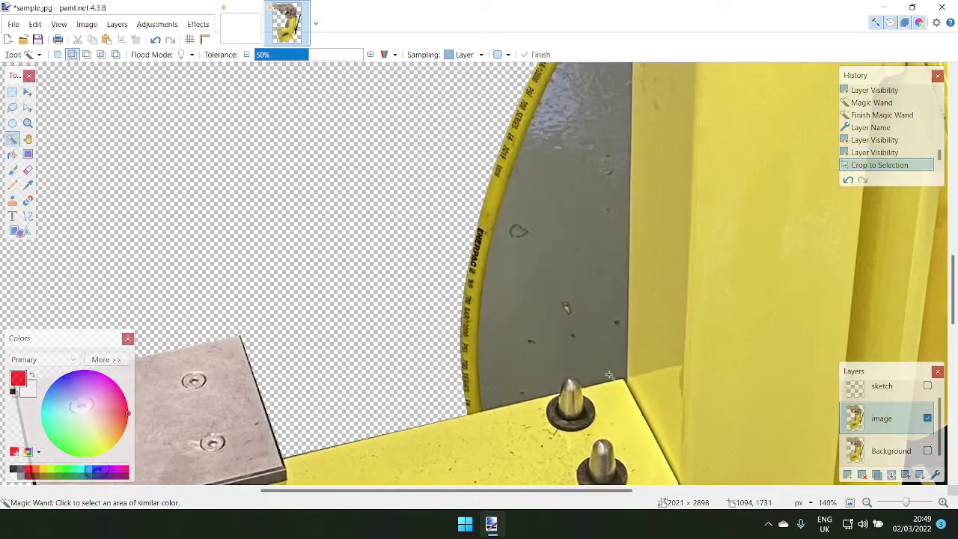
- Try to outline the lower floor area between the hose and the main post with Lasso Select, following the beam and the pin
{"action": "left_click", "coordinate": [14, 108]}
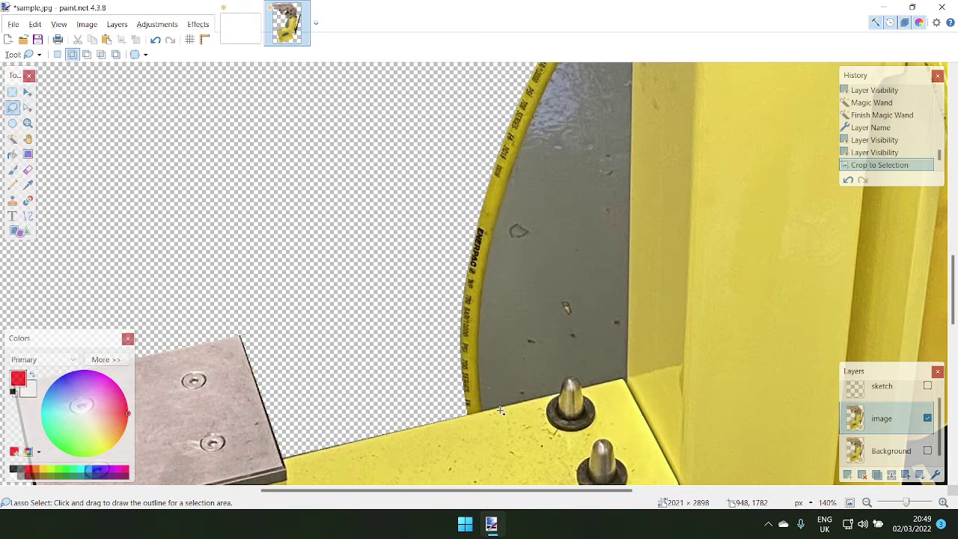
{"action": "scroll", "coordinate": [501, 411], "scroll_direction": "up", "scroll_amount": 3}
{"action": "mouse_move", "coordinate": [470, 410]}
{"action": "left_mouse_down"}
{"action": "mouse_move", "coordinate": [503, 398]}
{"action": "mouse_move", "coordinate": [605, 171]}
{"action": "mouse_move", "coordinate": [563, 121]}
{"action": "mouse_move", "coordinate": [487, 129]}
{"action": "mouse_move", "coordinate": [473, 163]}
{"action": "left_mouse_up"}
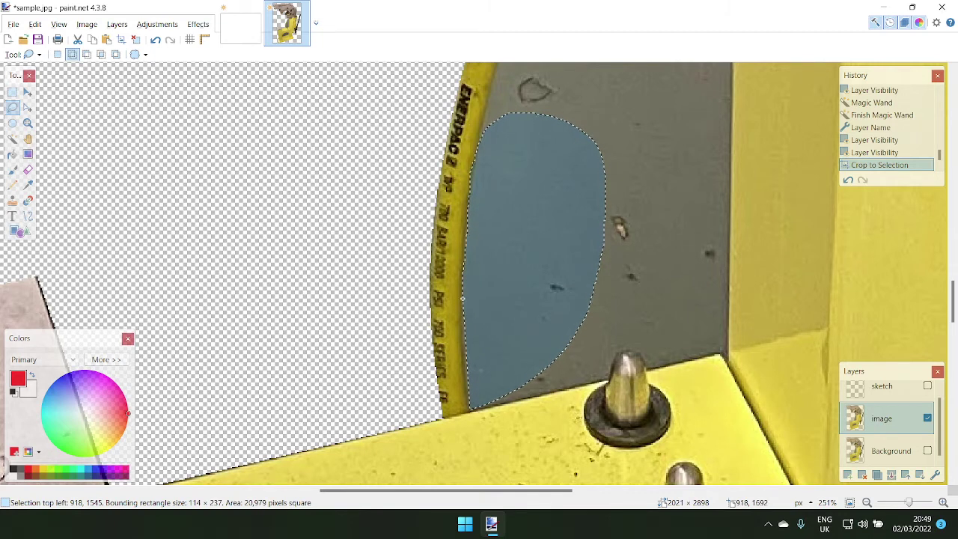
{"action": "left_click_drag", "start_coordinate": [463, 298], "coordinate": [473, 376]}
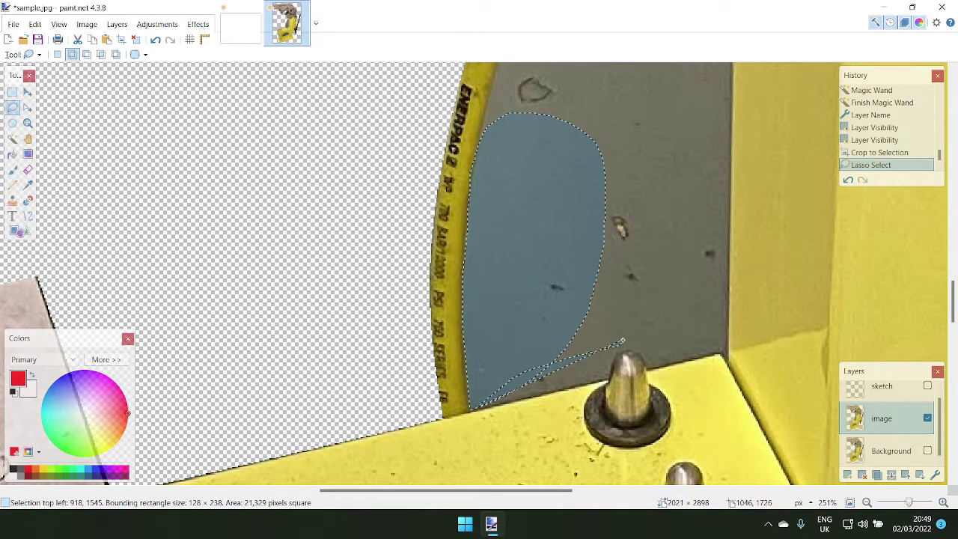
{"action": "left_click_drag", "start_coordinate": [607, 382], "coordinate": [610, 381]}
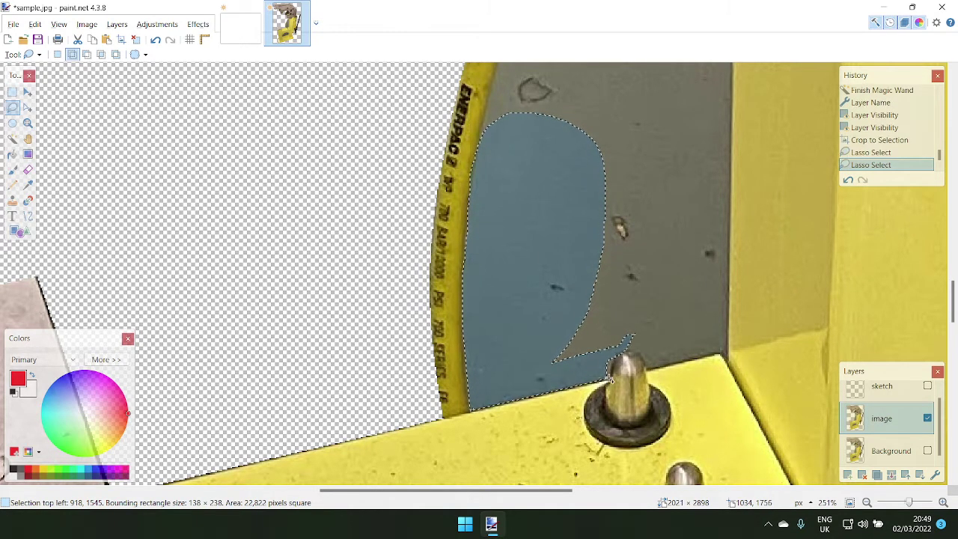
{"action": "mouse_move", "coordinate": [672, 368]}
{"action": "left_mouse_down"}
{"action": "mouse_move", "coordinate": [642, 372]}
{"action": "mouse_move", "coordinate": [674, 307]}
{"action": "mouse_move", "coordinate": [678, 330]}
{"action": "mouse_move", "coordinate": [651, 371]}
{"action": "left_mouse_up"}
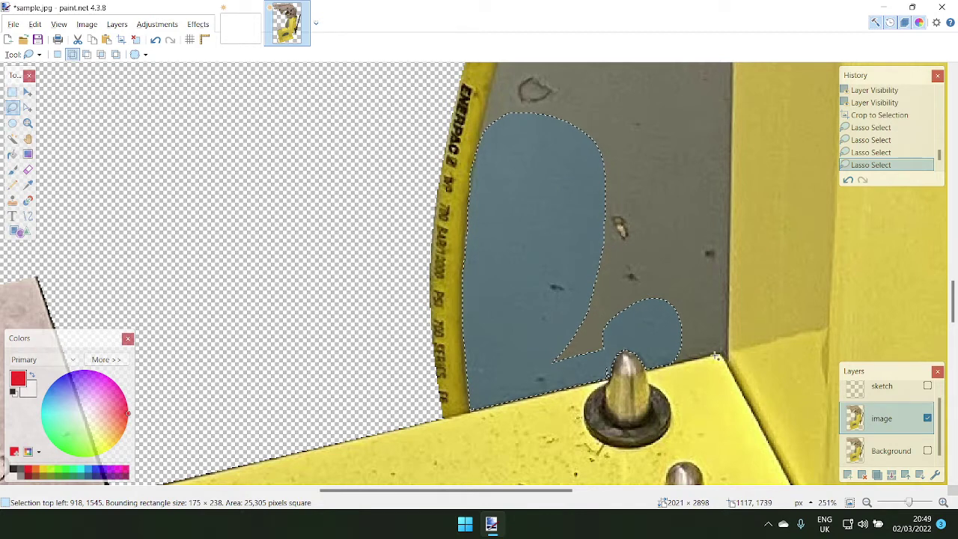
{"action": "mouse_move", "coordinate": [717, 358]}
{"action": "left_mouse_down"}
{"action": "mouse_move", "coordinate": [723, 346]}
{"action": "mouse_move", "coordinate": [666, 251]}
{"action": "mouse_move", "coordinate": [655, 299]}
{"action": "mouse_move", "coordinate": [657, 367]}
{"action": "mouse_move", "coordinate": [689, 363]}
{"action": "left_mouse_up"}
{"action": "mouse_move", "coordinate": [624, 347]}
{"action": "left_mouse_down"}
{"action": "mouse_move", "coordinate": [548, 287]}
{"action": "mouse_move", "coordinate": [648, 189]}
{"action": "left_mouse_up"}
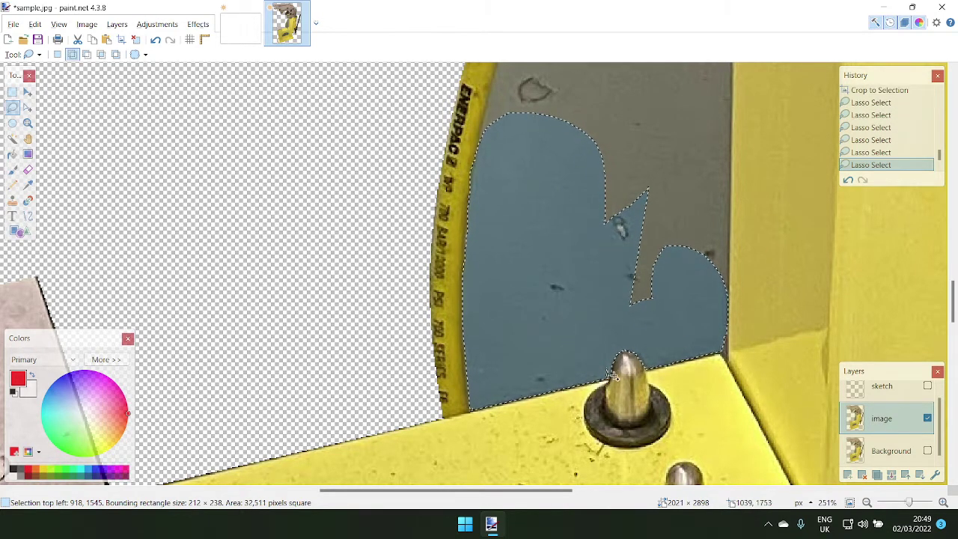
{"action": "left_click_drag", "start_coordinate": [611, 372], "coordinate": [610, 377]}
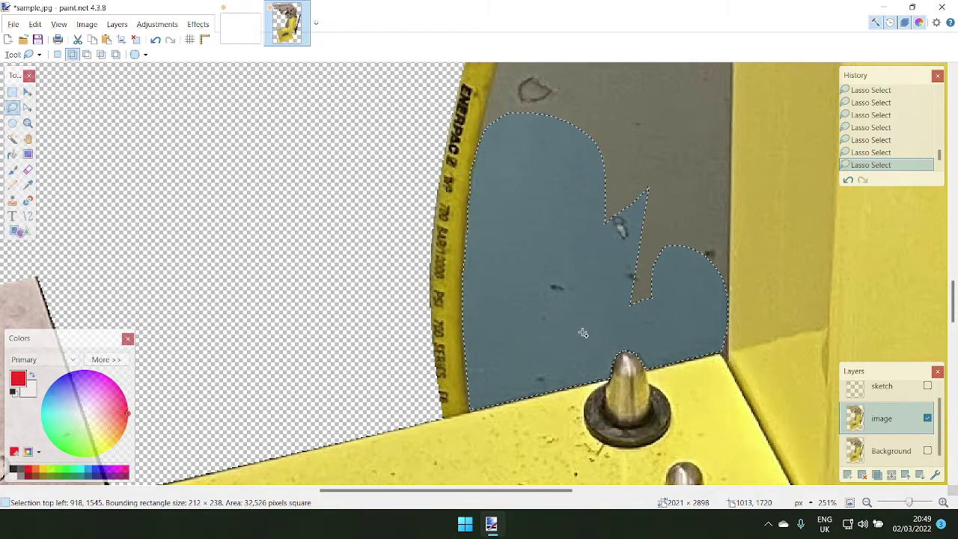
- Try to extend the lasso selection along the main post up to where the hose meets it
{"action": "scroll", "coordinate": [583, 333], "scroll_direction": "down", "scroll_amount": 3}
{"action": "scroll", "coordinate": [599, 299], "scroll_direction": "up", "scroll_amount": 5}
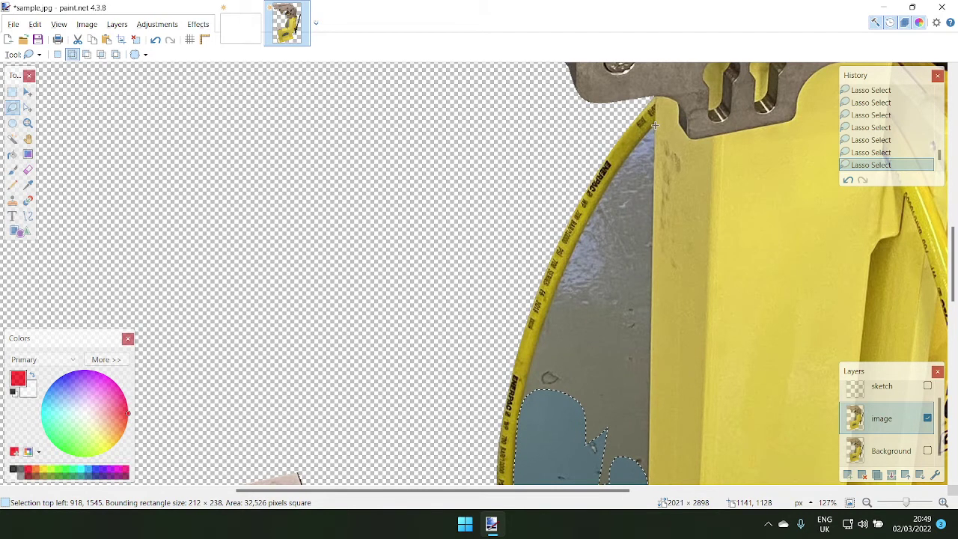
{"action": "scroll", "coordinate": [649, 135], "scroll_direction": "down", "scroll_amount": 2}
{"action": "mouse_move", "coordinate": [646, 199]}
{"action": "left_mouse_down"}
{"action": "mouse_move", "coordinate": [657, 169]}
{"action": "mouse_move", "coordinate": [631, 232]}
{"action": "mouse_move", "coordinate": [592, 400]}
{"action": "mouse_move", "coordinate": [622, 419]}
{"action": "mouse_move", "coordinate": [638, 393]}
{"action": "mouse_move", "coordinate": [651, 433]}
{"action": "mouse_move", "coordinate": [642, 436]}
{"action": "left_mouse_up"}
{"action": "scroll", "coordinate": [599, 375], "scroll_direction": "up", "scroll_amount": 2}
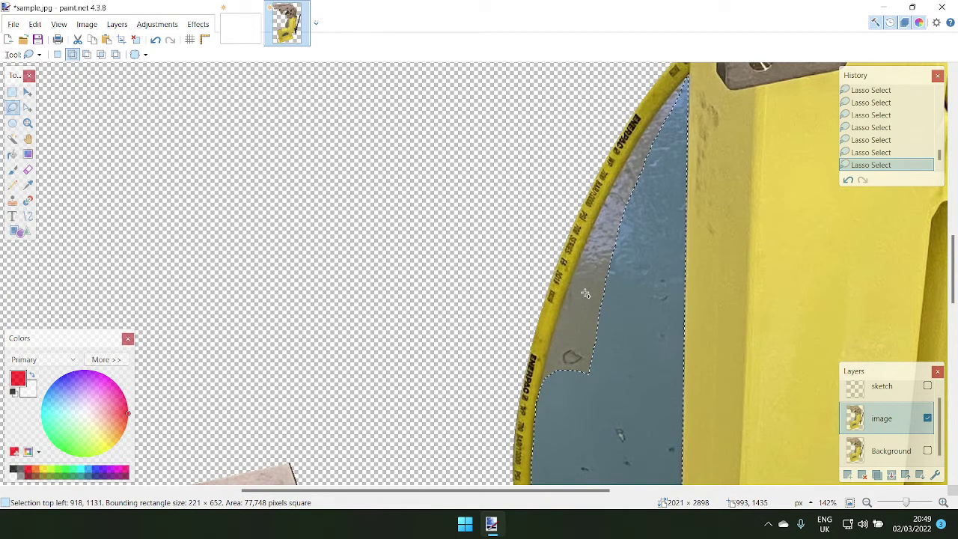
{"action": "scroll", "coordinate": [586, 293], "scroll_direction": "down", "scroll_amount": 3}
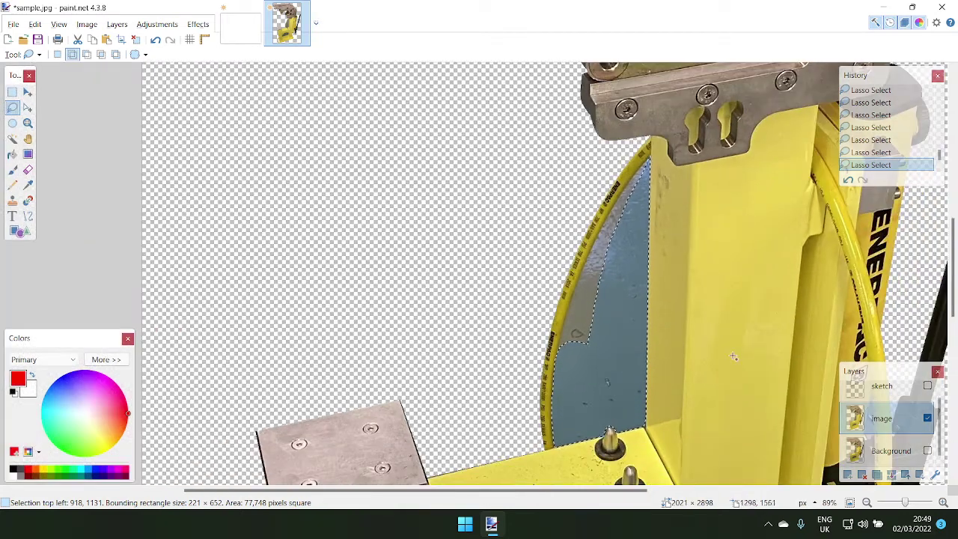
- Trace the hose's inner edge on the sketch layer with a curved line about 710 px long
{"action": "left_click", "coordinate": [886, 400]}
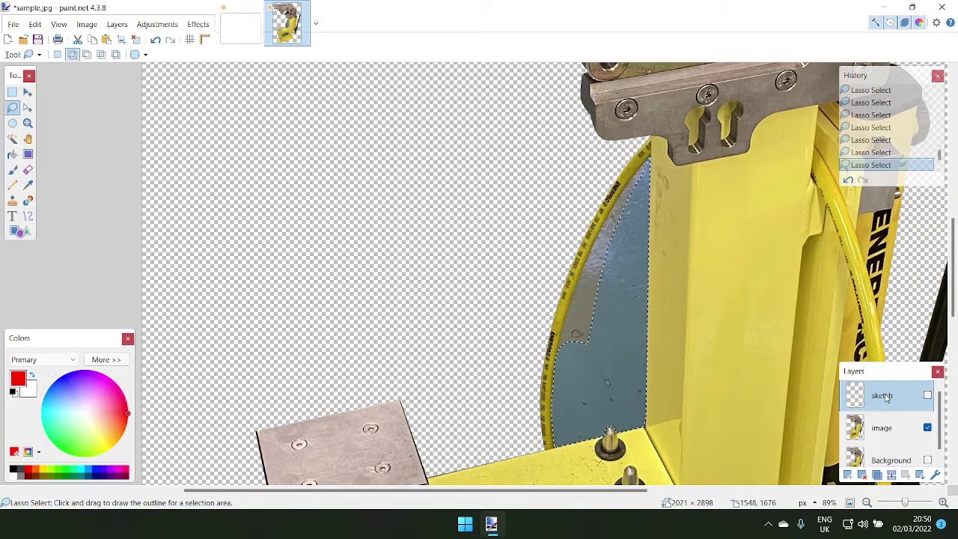
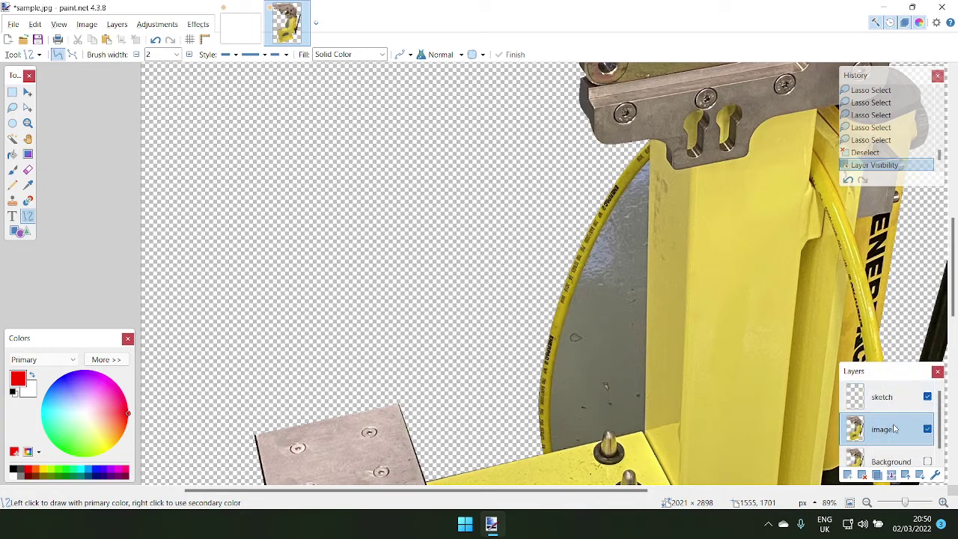
{"action": "left_click", "coordinate": [902, 400]}
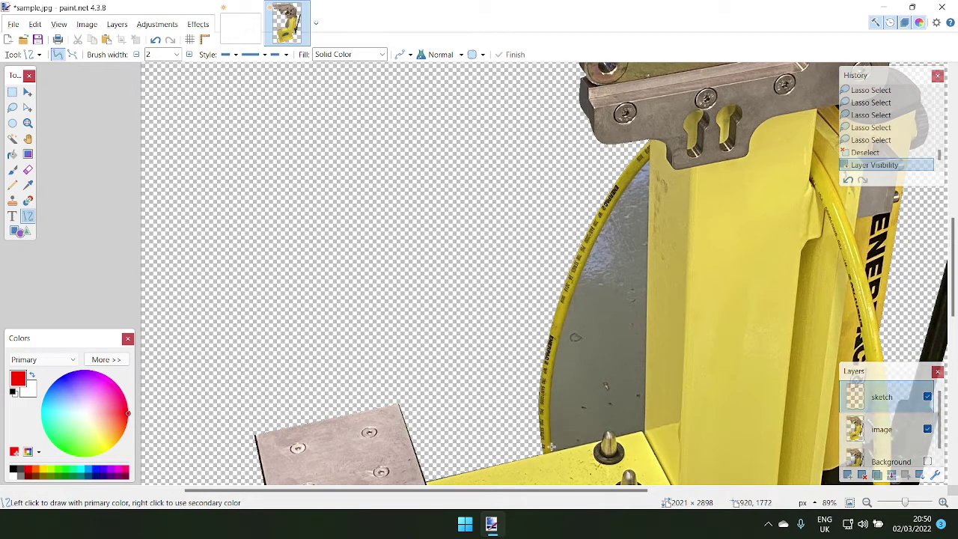
{"action": "left_click_drag", "start_coordinate": [554, 452], "coordinate": [649, 159]}
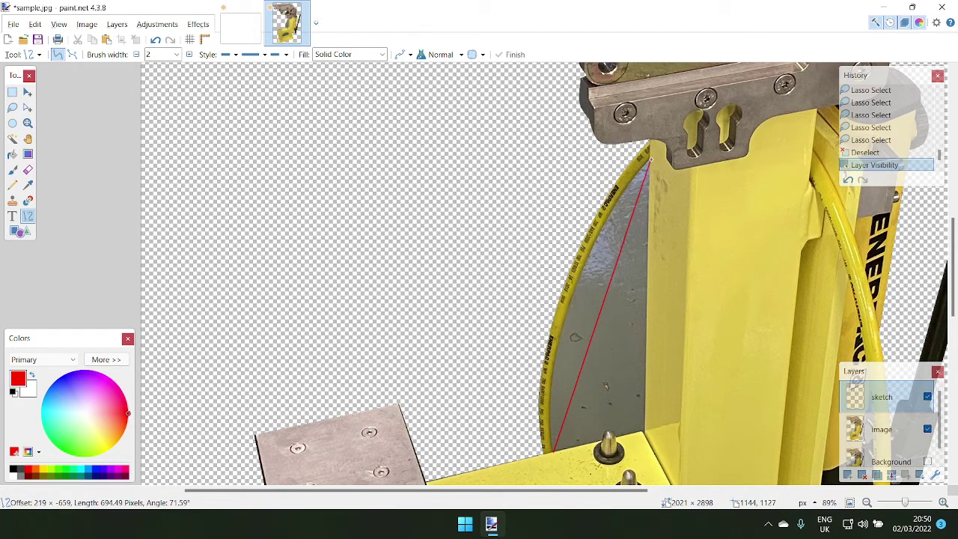
{"action": "left_click_drag", "start_coordinate": [617, 257], "coordinate": [596, 245]}
{"action": "left_click_drag", "start_coordinate": [578, 354], "coordinate": [557, 351]}
{"action": "left_click_drag", "start_coordinate": [554, 453], "coordinate": [553, 450]}
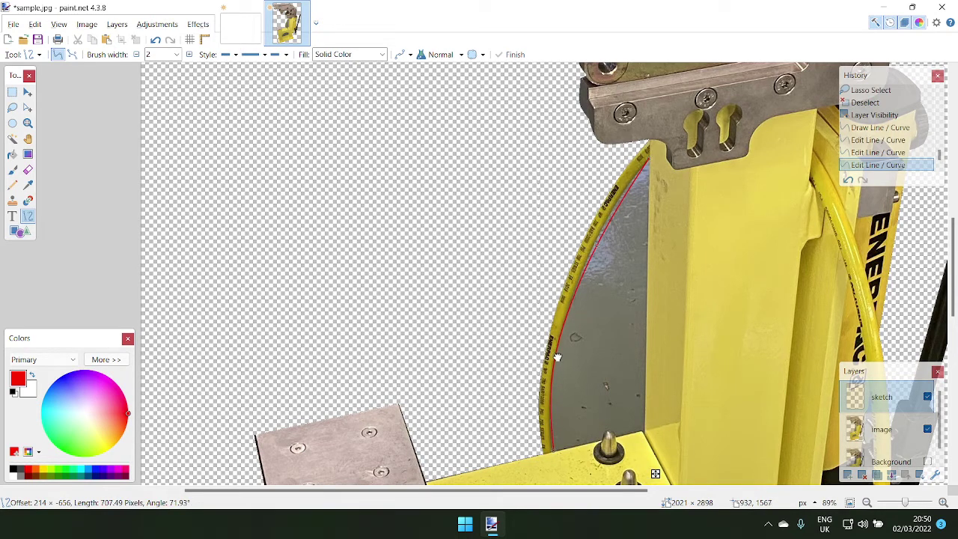
{"action": "left_click_drag", "start_coordinate": [555, 360], "coordinate": [554, 360]}
{"action": "left_click_drag", "start_coordinate": [598, 244], "coordinate": [600, 232]}
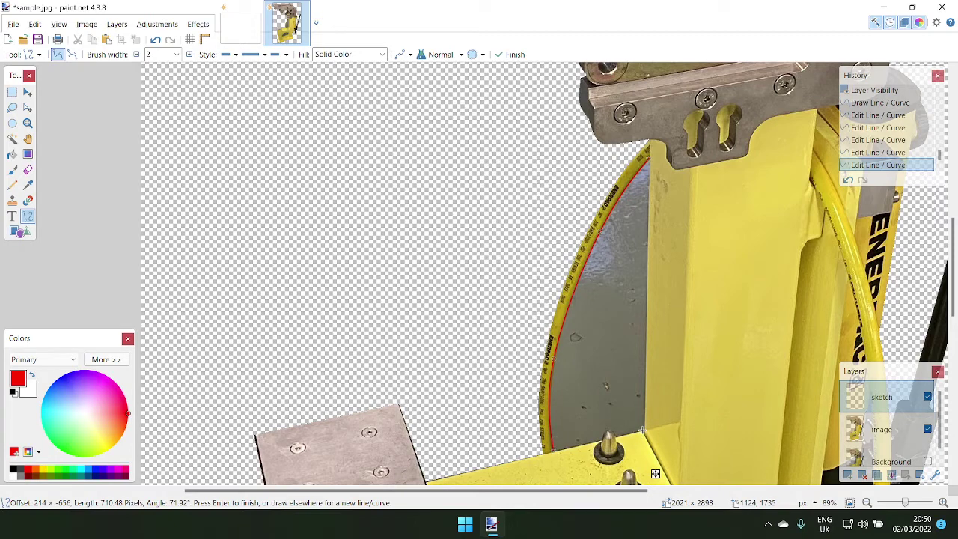
- Trace the post's edge with a line about 620 px long and the beam's upper edge, arching a curve about 56 px long over the pin
{"action": "left_click_drag", "start_coordinate": [644, 431], "coordinate": [648, 157]}
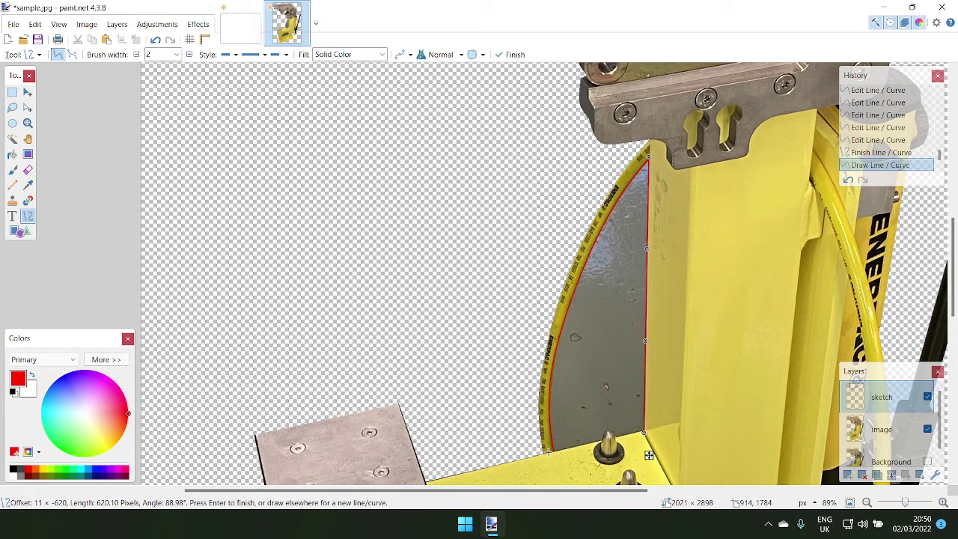
{"action": "left_click_drag", "start_coordinate": [549, 452], "coordinate": [644, 433]}
{"action": "scroll", "coordinate": [603, 448], "scroll_direction": "up", "scroll_amount": 6}
{"action": "mouse_move", "coordinate": [586, 442]}
{"action": "left_mouse_down"}
{"action": "mouse_move", "coordinate": [596, 409]}
{"action": "mouse_move", "coordinate": [655, 418]}
{"action": "mouse_move", "coordinate": [631, 396]}
{"action": "mouse_move", "coordinate": [596, 400]}
{"action": "left_mouse_up"}
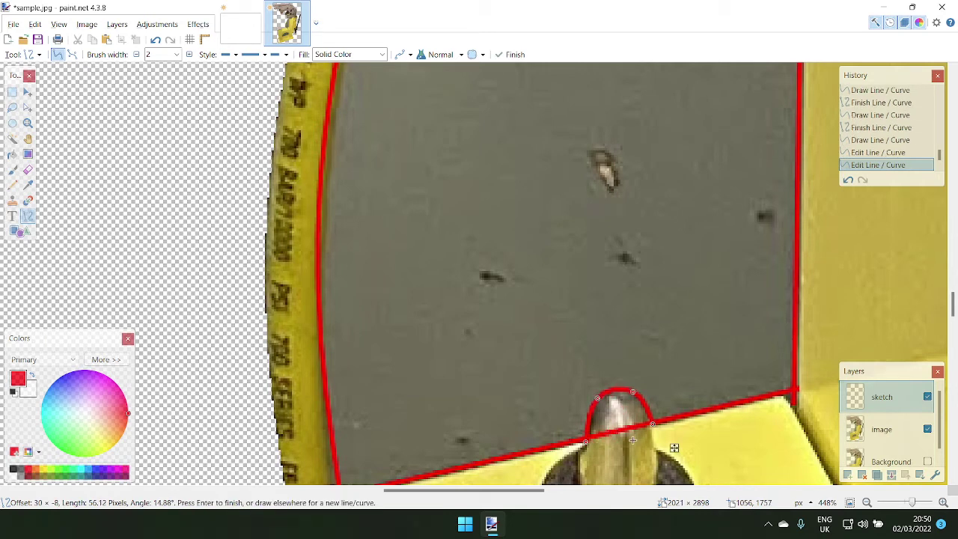
{"action": "scroll", "coordinate": [674, 447], "scroll_direction": "down", "scroll_amount": 3}
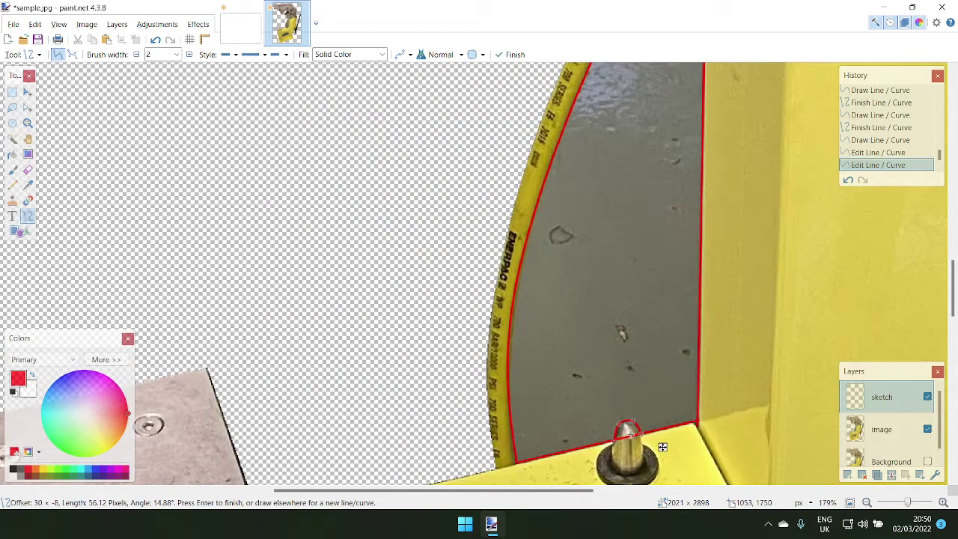
- Try to select the floor area between the hose and the post with the Magic Wand on the image layer
{"action": "left_click", "coordinate": [880, 428]}
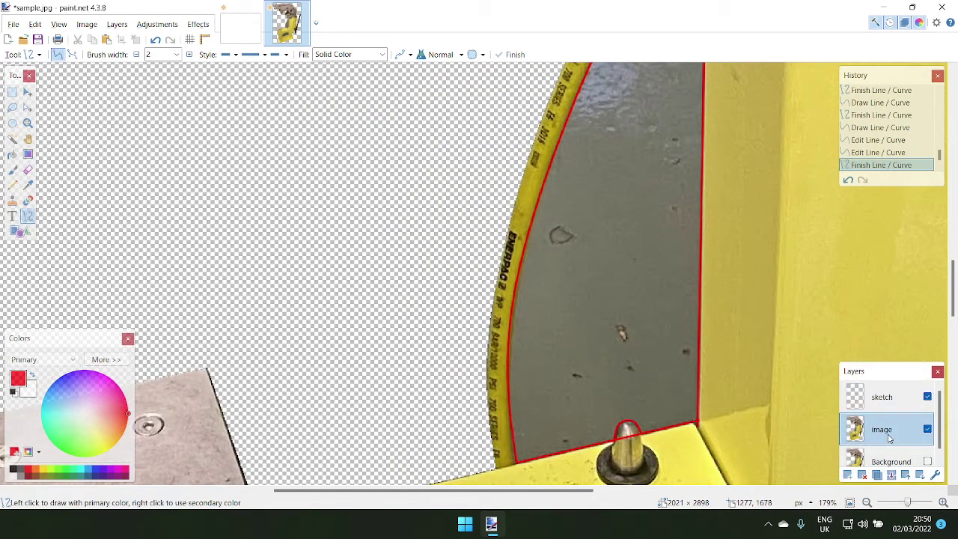
{"action": "left_click", "coordinate": [12, 170]}
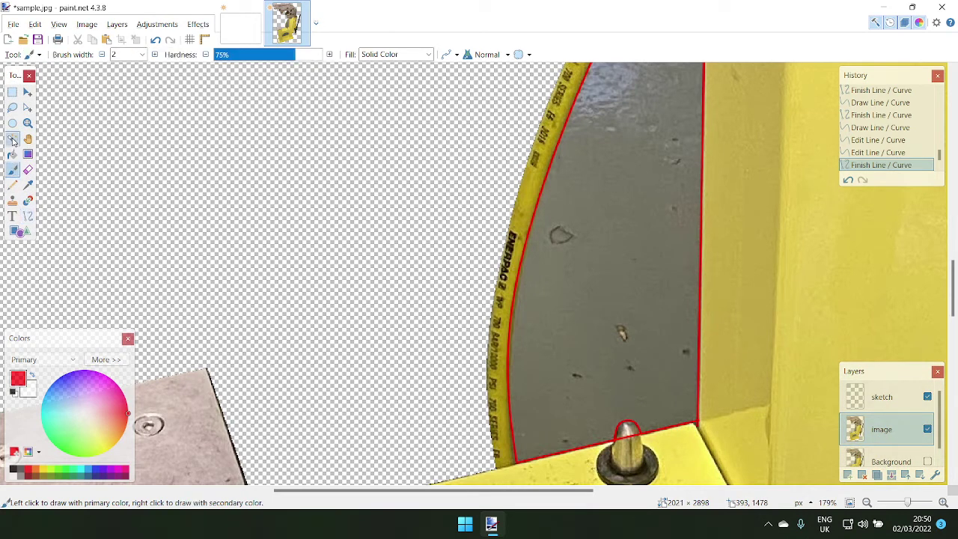
{"action": "left_click", "coordinate": [12, 140]}
{"action": "left_click", "coordinate": [617, 269]}
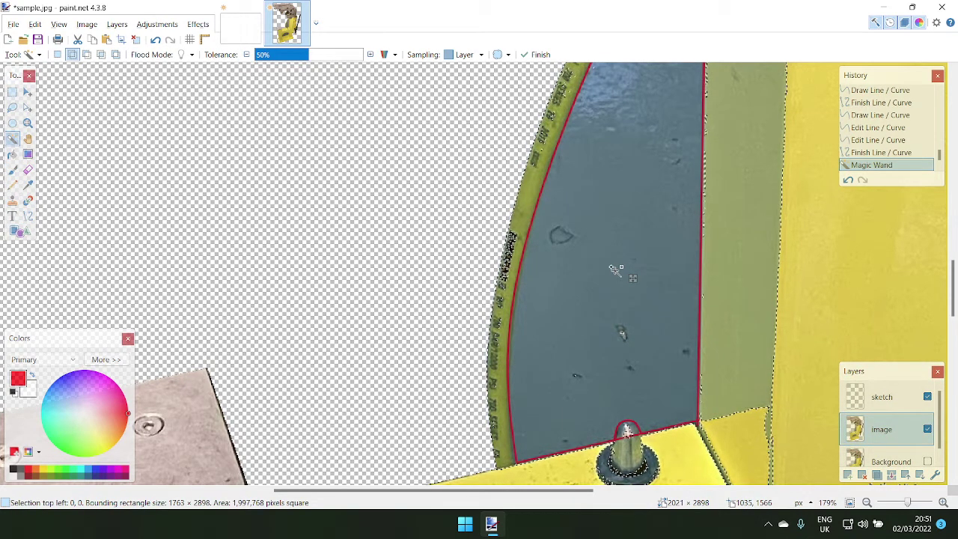
- Hide the image layer, clear the selection and select the traced area between hose and post on the sketch layer with the Magic Wand
{"action": "left_click", "coordinate": [928, 432]}
{"action": "left_click", "coordinate": [696, 454]}
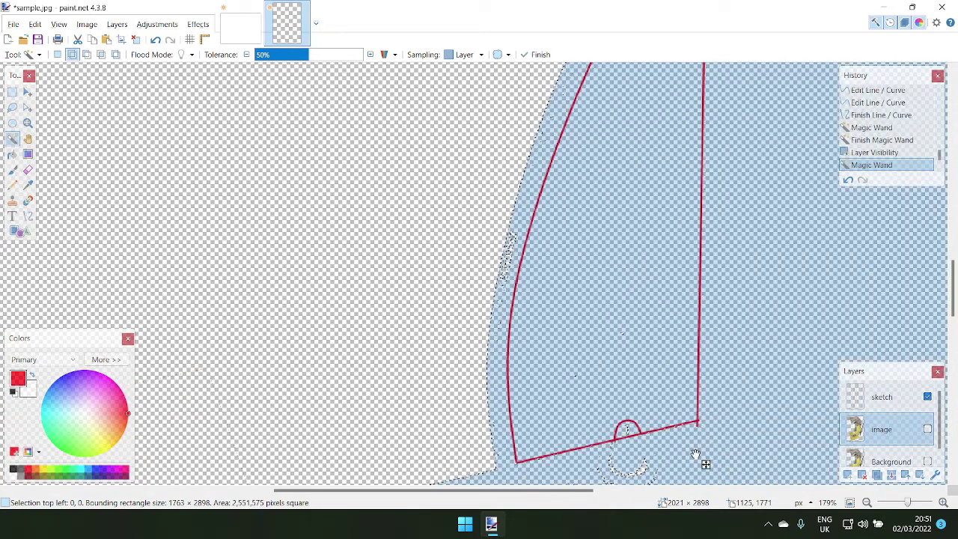
{"action": "key", "text": "ctrl+d"}
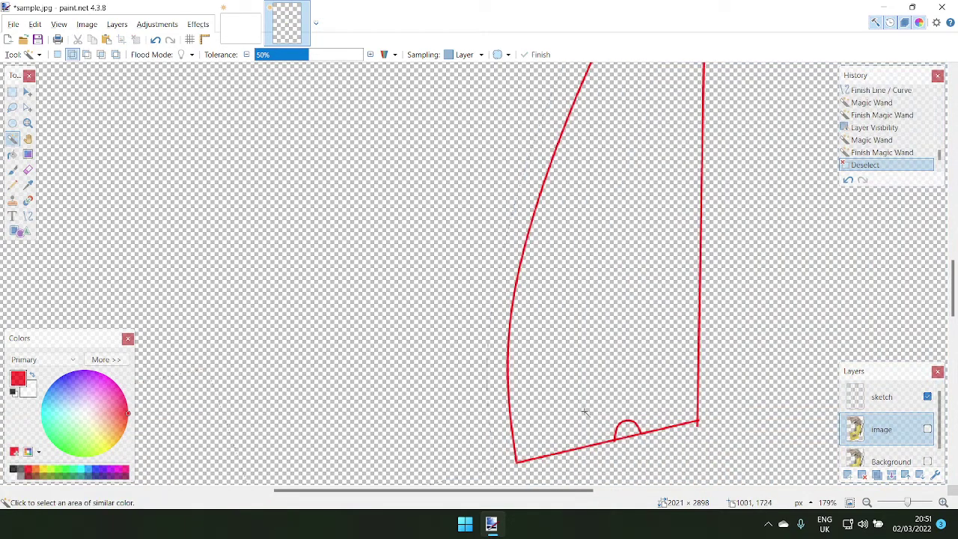
{"action": "left_click", "coordinate": [865, 401]}
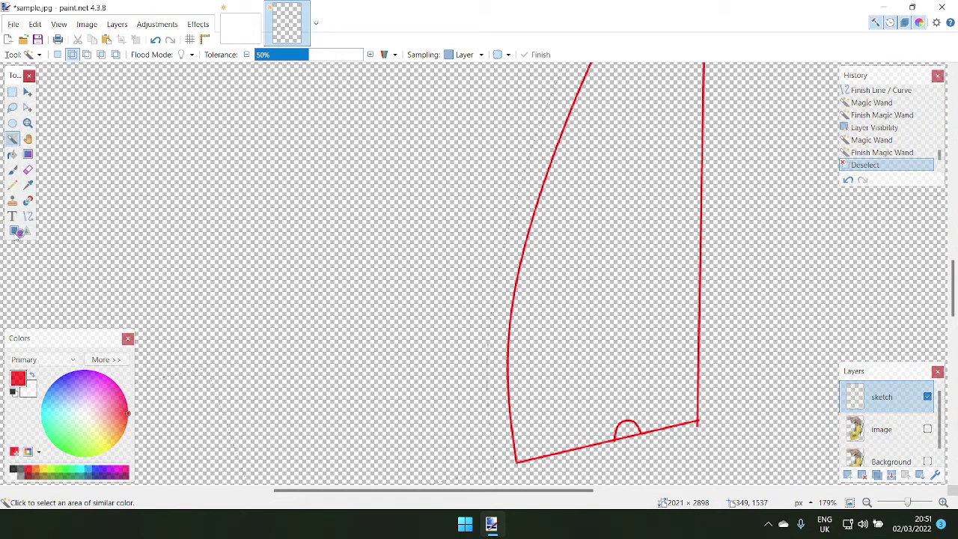
{"action": "left_click", "coordinate": [610, 300]}
{"action": "scroll", "coordinate": [663, 408], "scroll_direction": "up", "scroll_amount": 3}
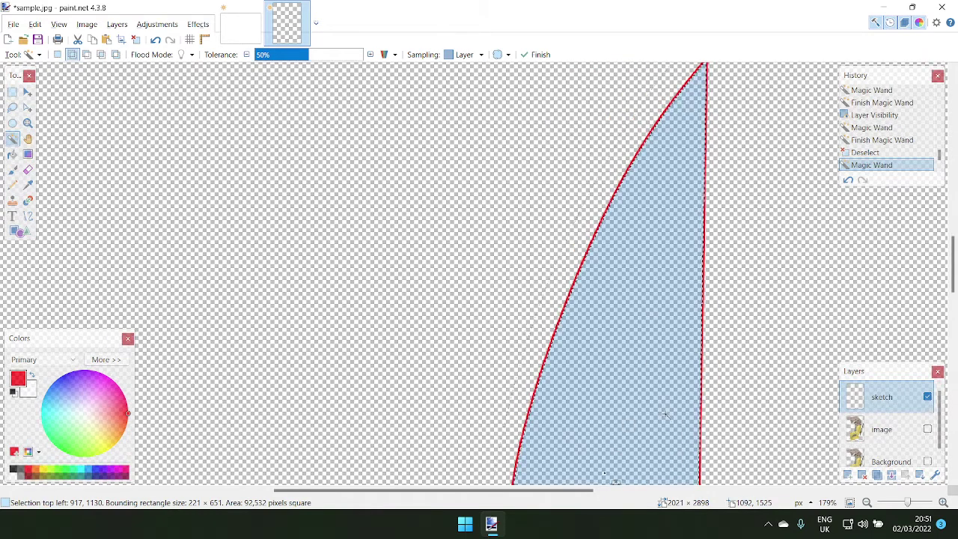
- Show the image layer, hide the sketch layer and erase the selected floor area between the hose and the post from the image
{"action": "scroll", "coordinate": [701, 382], "scroll_direction": "down", "scroll_amount": 4}
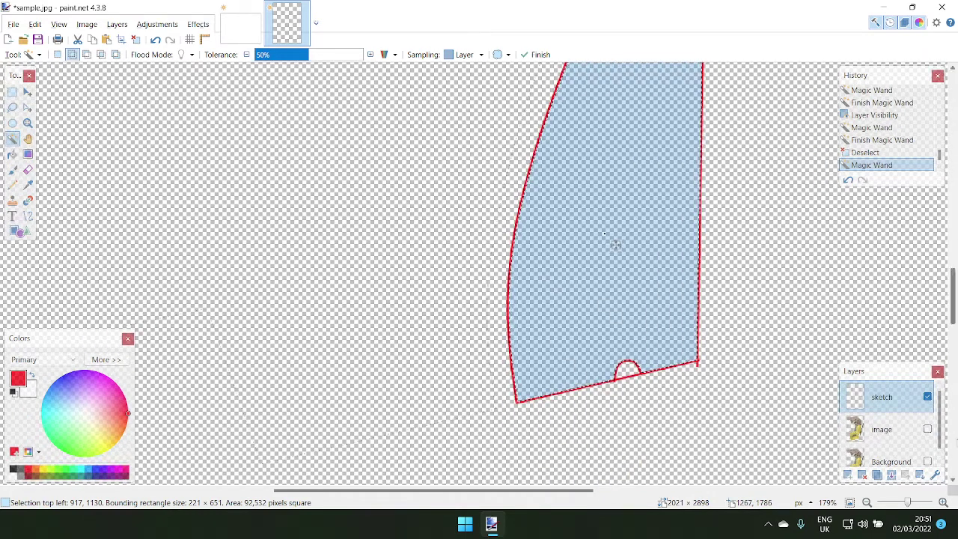
{"action": "left_click", "coordinate": [902, 431]}
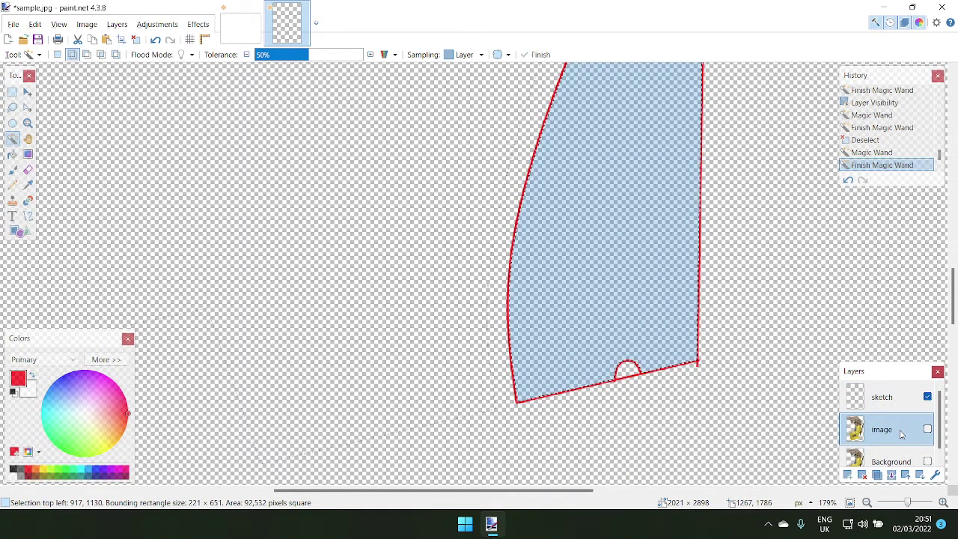
{"action": "left_click", "coordinate": [928, 429]}
{"action": "left_click", "coordinate": [927, 397]}
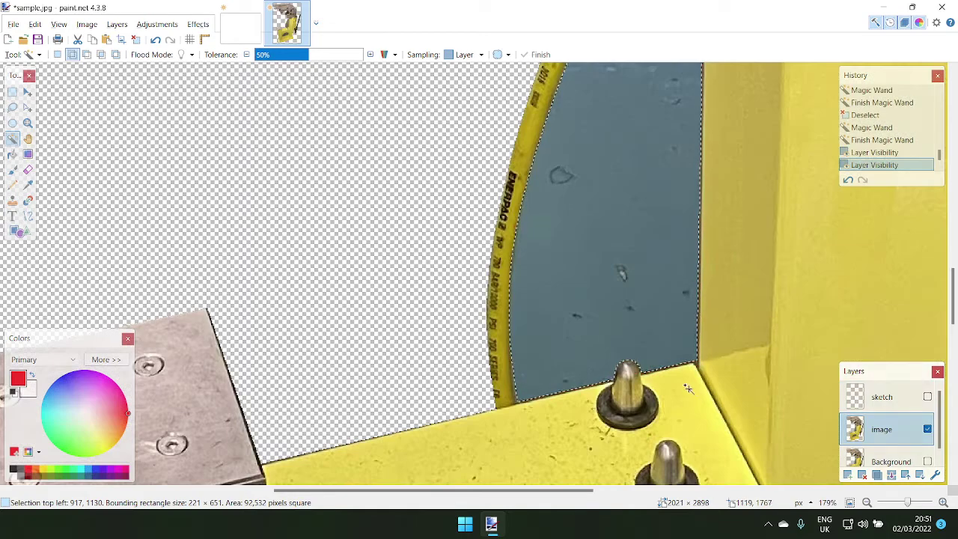
{"action": "scroll", "coordinate": [672, 391], "scroll_direction": "down", "scroll_amount": 5}
{"action": "key", "text": "Delete"}
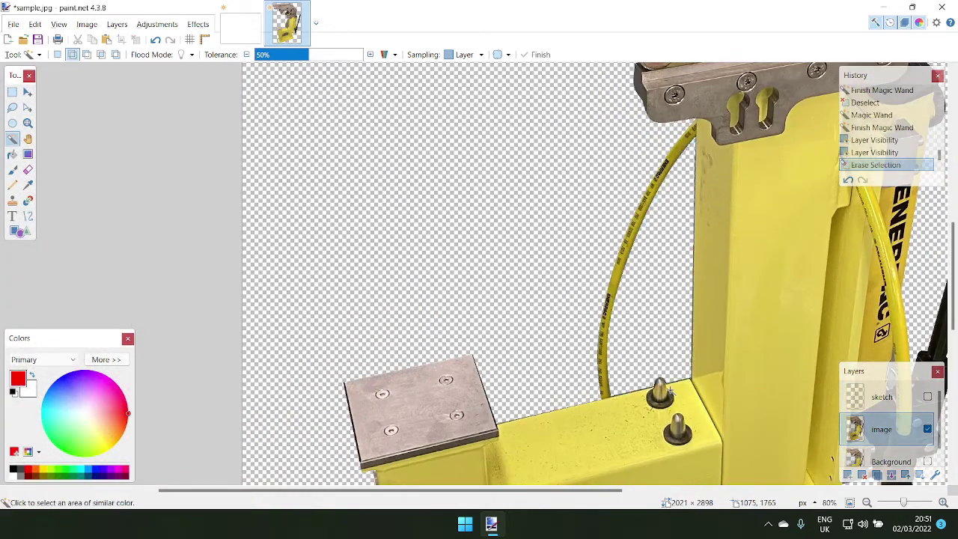
- Lasso-select the dark floor area in the opening beneath the crossbeam, adding pieces along its lower, side and sloping edges
{"action": "scroll", "coordinate": [601, 331], "scroll_direction": "down", "scroll_amount": 4}
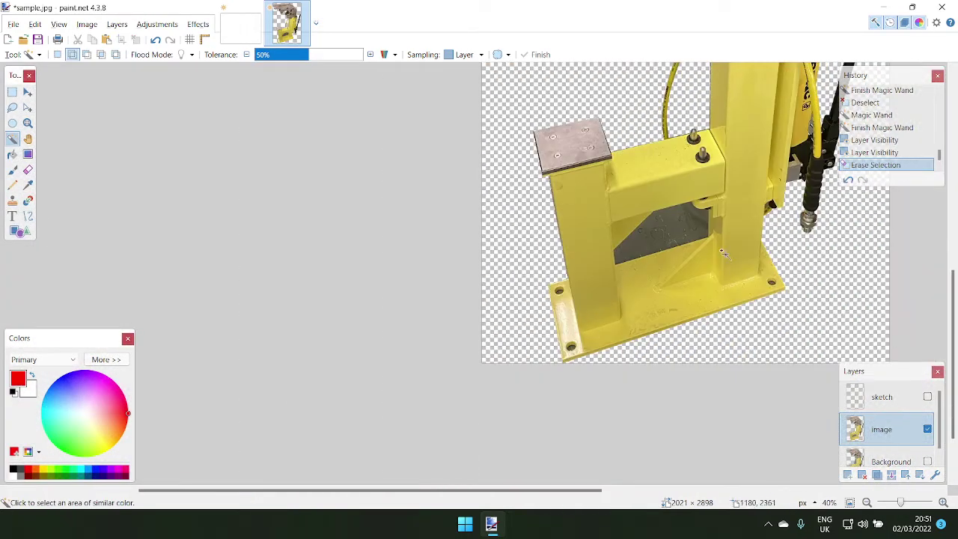
{"action": "scroll", "coordinate": [696, 257], "scroll_direction": "up", "scroll_amount": 5}
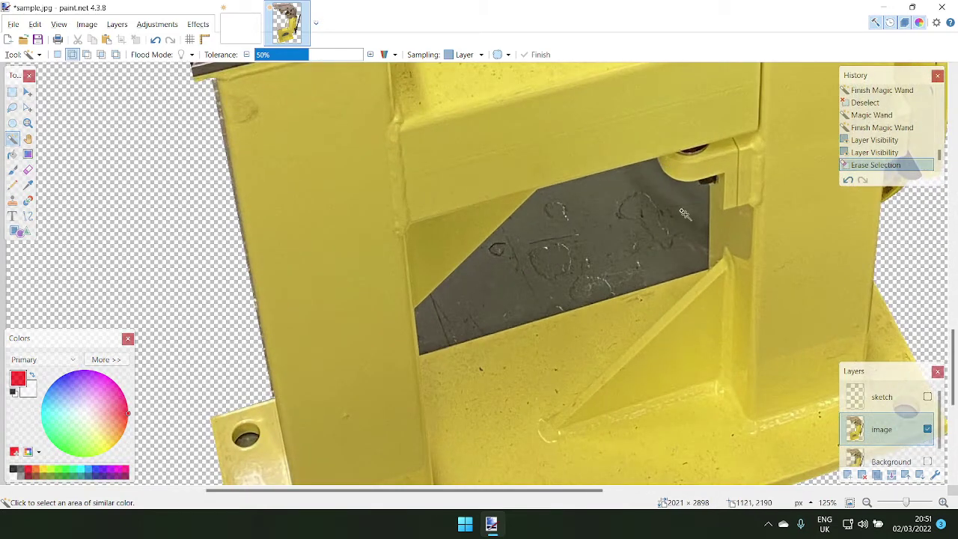
{"action": "scroll", "coordinate": [658, 190], "scroll_direction": "up", "scroll_amount": 3}
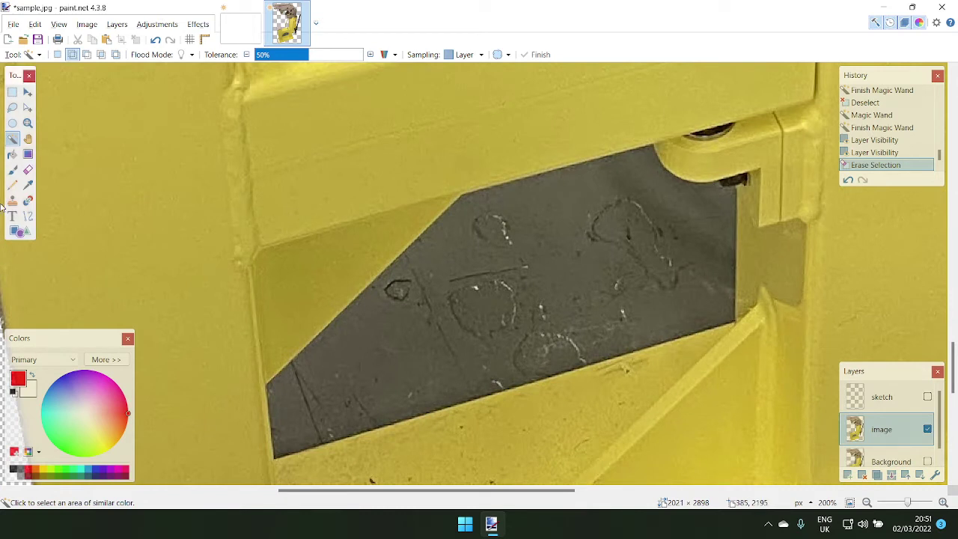
{"action": "left_click", "coordinate": [12, 107]}
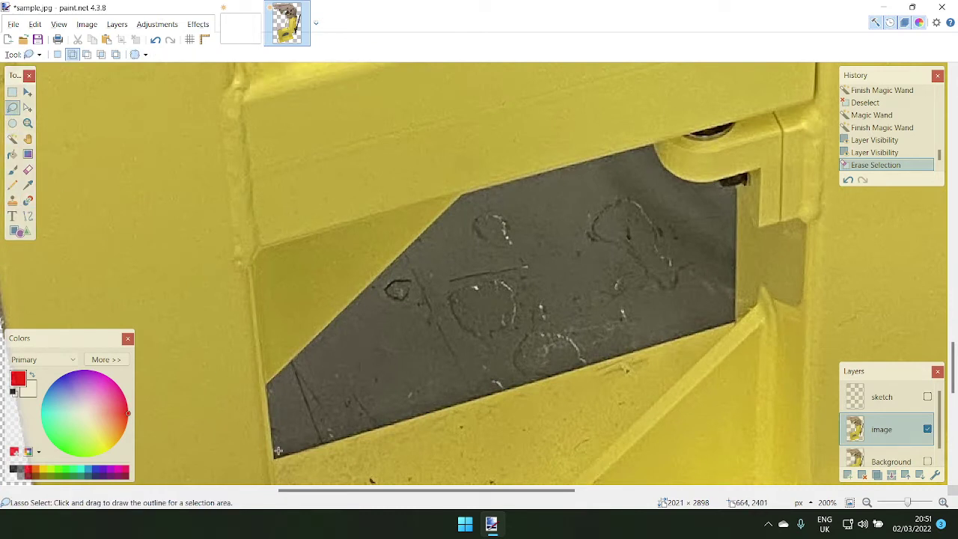
{"action": "mouse_move", "coordinate": [275, 458]}
{"action": "left_mouse_down"}
{"action": "mouse_move", "coordinate": [625, 273]}
{"action": "mouse_move", "coordinate": [681, 262]}
{"action": "mouse_move", "coordinate": [733, 316]}
{"action": "mouse_move", "coordinate": [677, 263]}
{"action": "mouse_move", "coordinate": [736, 186]}
{"action": "mouse_move", "coordinate": [723, 182]}
{"action": "mouse_move", "coordinate": [592, 219]}
{"action": "mouse_move", "coordinate": [544, 287]}
{"action": "left_mouse_up"}
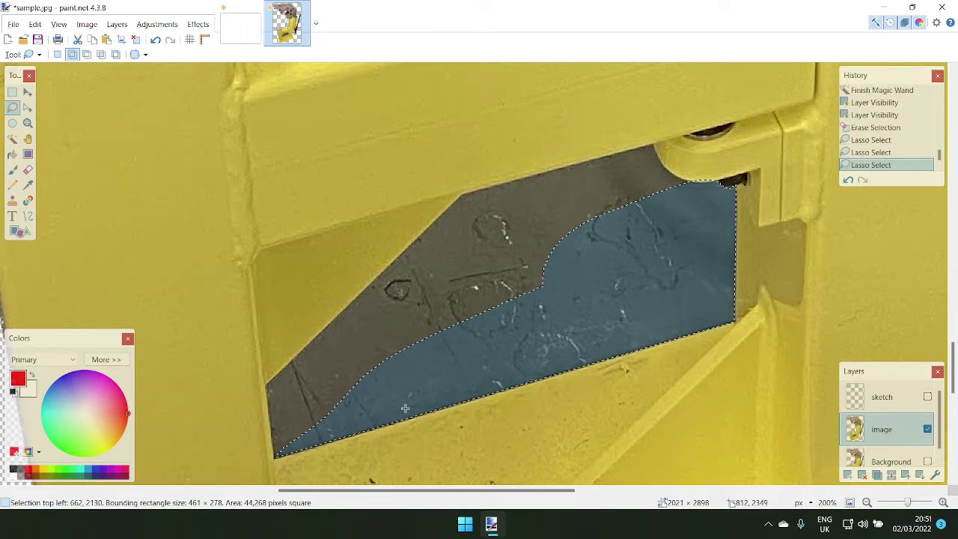
{"action": "mouse_move", "coordinate": [265, 386]}
{"action": "left_mouse_down"}
{"action": "mouse_move", "coordinate": [341, 351]}
{"action": "mouse_move", "coordinate": [397, 350]}
{"action": "mouse_move", "coordinate": [322, 405]}
{"action": "mouse_move", "coordinate": [274, 459]}
{"action": "left_mouse_up"}
{"action": "mouse_move", "coordinate": [267, 385]}
{"action": "left_mouse_down"}
{"action": "mouse_move", "coordinate": [512, 326]}
{"action": "mouse_move", "coordinate": [494, 201]}
{"action": "mouse_move", "coordinate": [462, 195]}
{"action": "mouse_move", "coordinate": [515, 309]}
{"action": "mouse_move", "coordinate": [681, 217]}
{"action": "mouse_move", "coordinate": [671, 183]}
{"action": "mouse_move", "coordinate": [483, 187]}
{"action": "mouse_move", "coordinate": [465, 197]}
{"action": "left_mouse_up"}
- Refine the lasso selection along the rounded bracket's underside and around the dark bolt beneath it
{"action": "scroll", "coordinate": [703, 184], "scroll_direction": "up", "scroll_amount": 3}
{"action": "scroll", "coordinate": [703, 184], "scroll_direction": "up", "scroll_amount": 1}
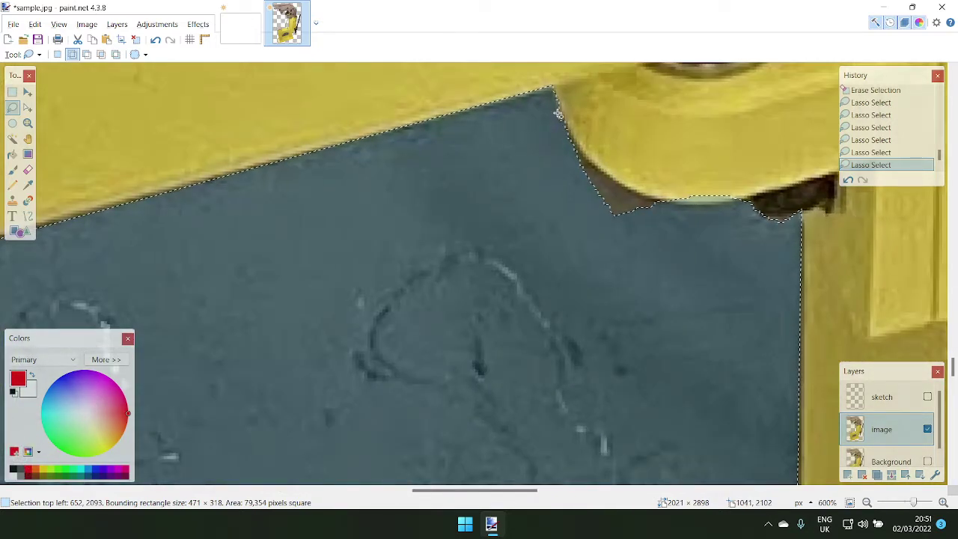
{"action": "mouse_move", "coordinate": [554, 89]}
{"action": "left_mouse_down"}
{"action": "mouse_move", "coordinate": [579, 157]}
{"action": "mouse_move", "coordinate": [613, 181]}
{"action": "mouse_move", "coordinate": [702, 211]}
{"action": "mouse_move", "coordinate": [764, 215]}
{"action": "mouse_move", "coordinate": [719, 256]}
{"action": "mouse_move", "coordinate": [506, 303]}
{"action": "left_mouse_up"}
{"action": "scroll", "coordinate": [624, 388], "scroll_direction": "down", "scroll_amount": 2}
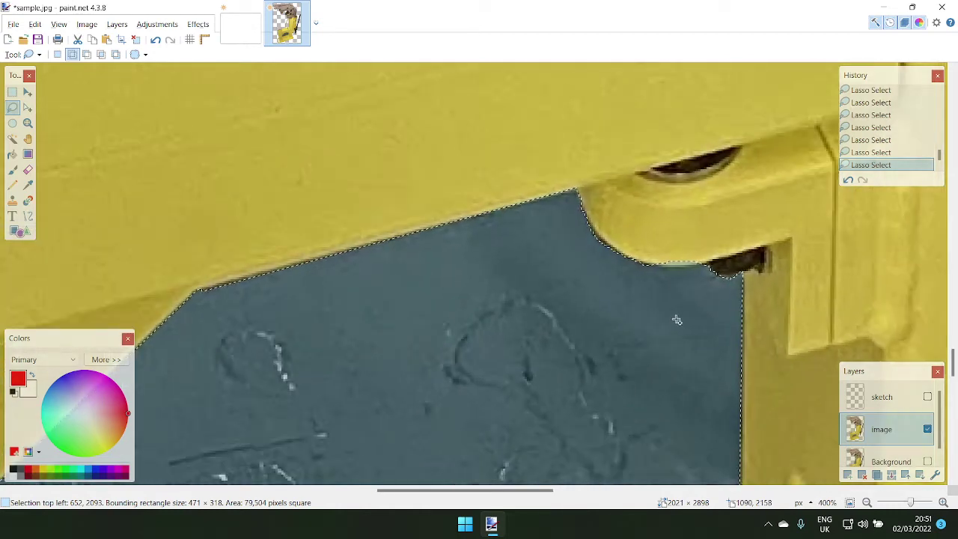
{"action": "mouse_move", "coordinate": [556, 407]}
{"action": "left_mouse_down"}
{"action": "mouse_move", "coordinate": [529, 266]}
{"action": "mouse_move", "coordinate": [421, 302]}
{"action": "left_mouse_up"}
{"action": "scroll", "coordinate": [747, 274], "scroll_direction": "up", "scroll_amount": 3}
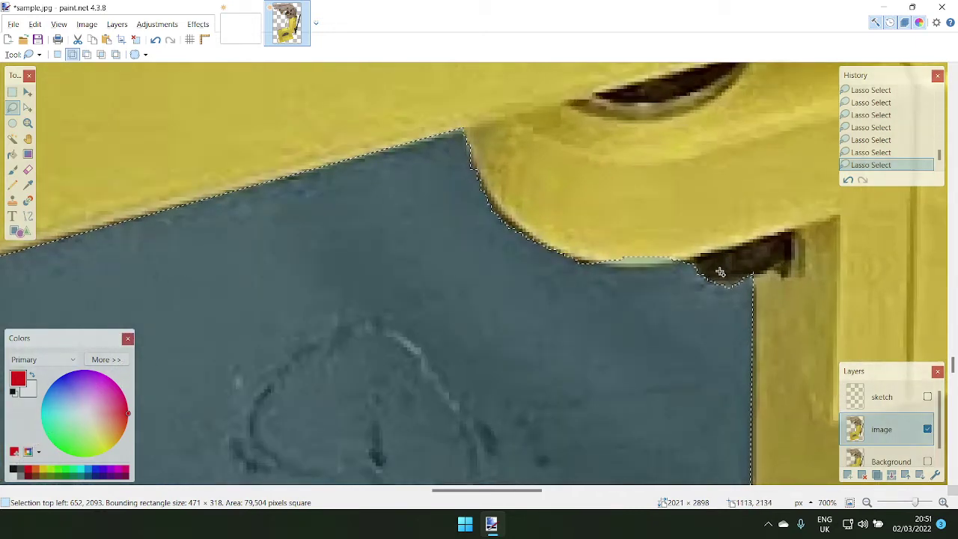
{"action": "left_click_drag", "start_coordinate": [733, 301], "coordinate": [682, 290]}
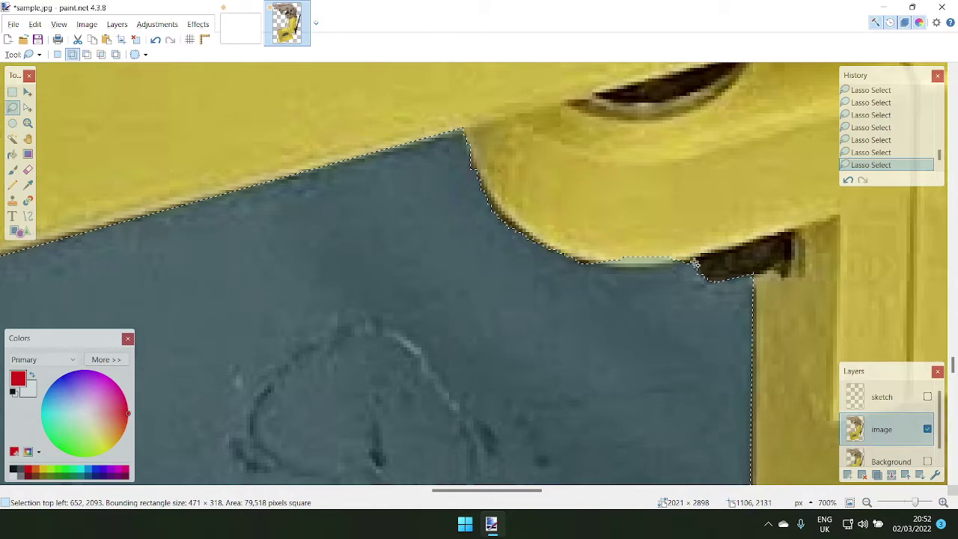
{"action": "mouse_move", "coordinate": [698, 258]}
{"action": "left_mouse_down"}
{"action": "mouse_move", "coordinate": [621, 271]}
{"action": "mouse_move", "coordinate": [694, 255]}
{"action": "left_mouse_up"}
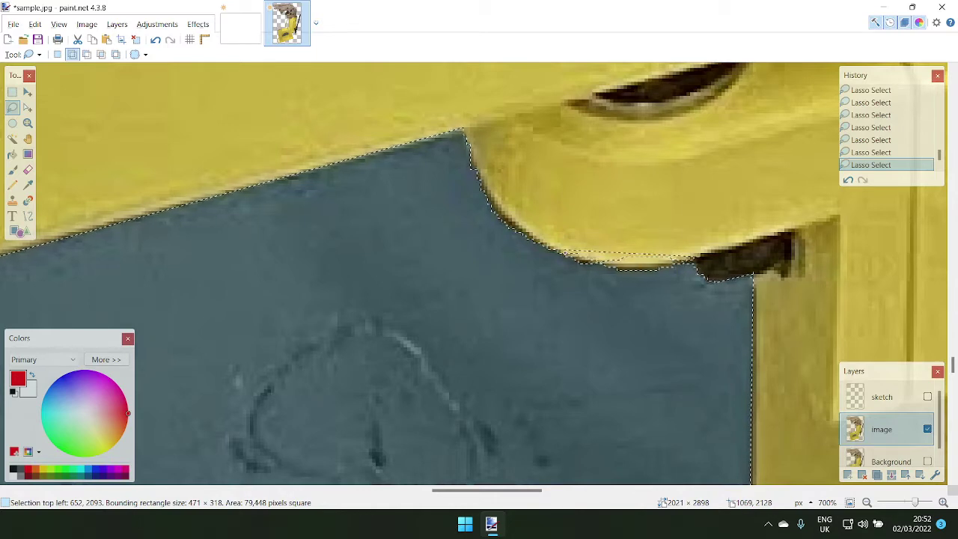
- Erase the selected floor area beneath the crossbeam from the image layer
{"action": "scroll", "coordinate": [453, 383], "scroll_direction": "down", "scroll_amount": 8}
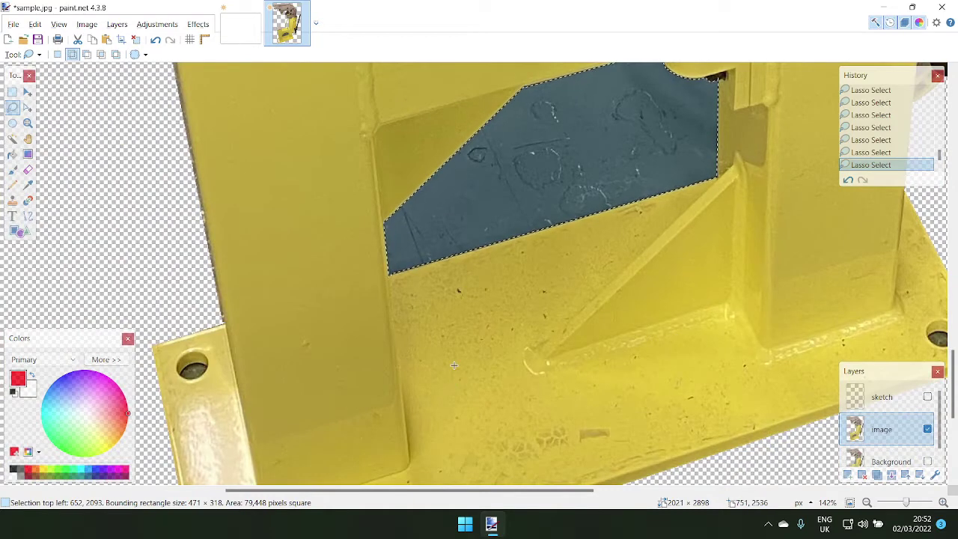
{"action": "key", "text": "Delete"}
{"action": "scroll", "coordinate": [704, 279], "scroll_direction": "down", "scroll_amount": 5}
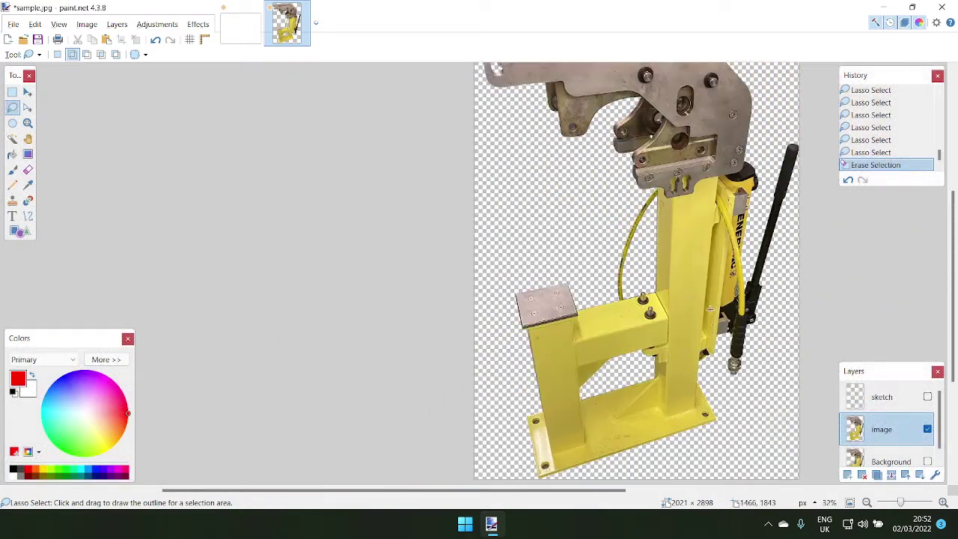
- Examine the cut edges around the metal plate up close and review the available effect categories
{"action": "scroll", "coordinate": [715, 325], "scroll_direction": "down", "scroll_amount": 5}
{"action": "scroll", "coordinate": [547, 320], "scroll_direction": "up", "scroll_amount": 4}
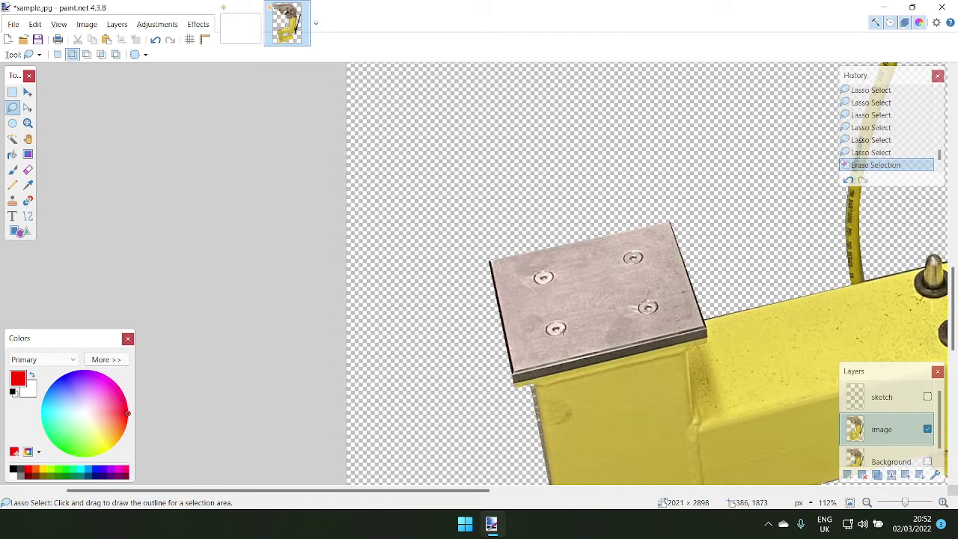
{"action": "scroll", "coordinate": [564, 330], "scroll_direction": "down", "scroll_amount": 4}
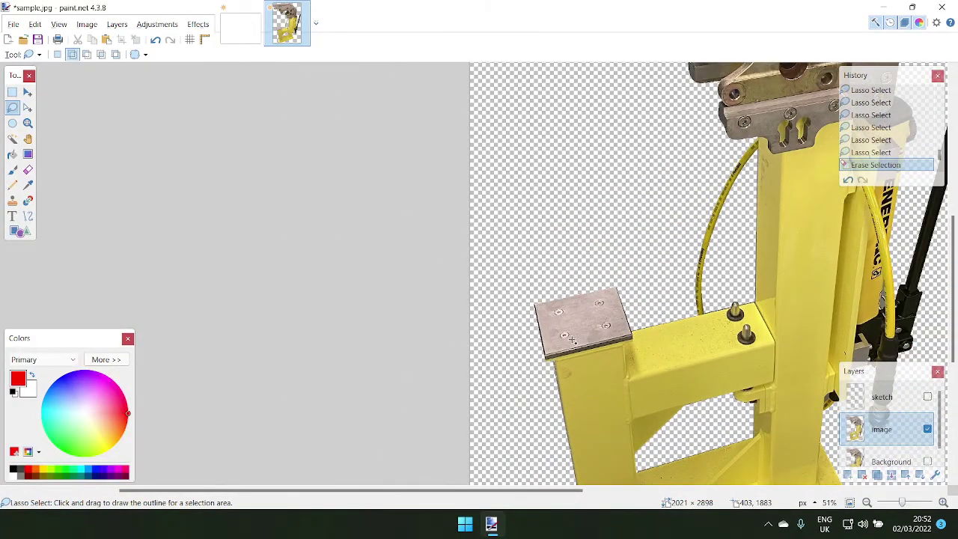
{"action": "scroll", "coordinate": [573, 341], "scroll_direction": "up", "scroll_amount": 5}
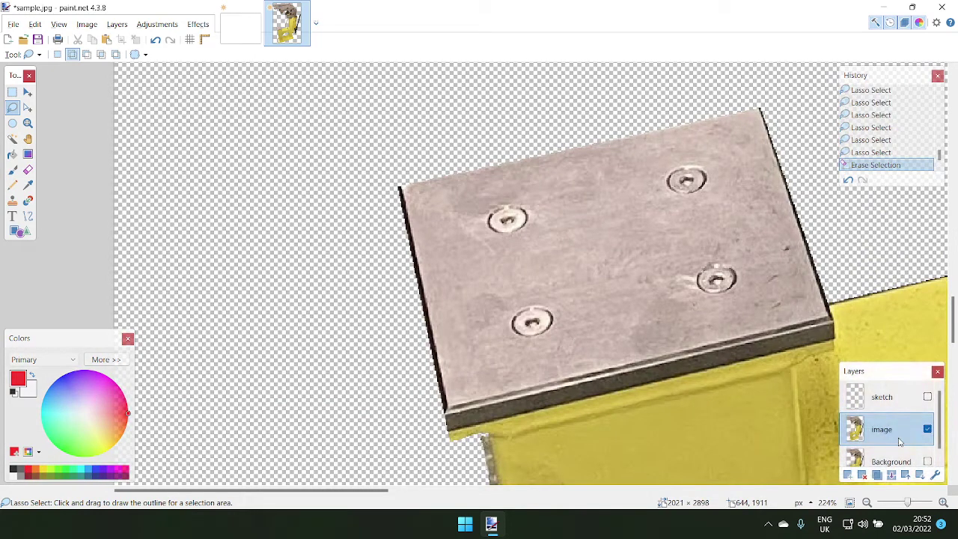
{"action": "left_click", "coordinate": [199, 25]}
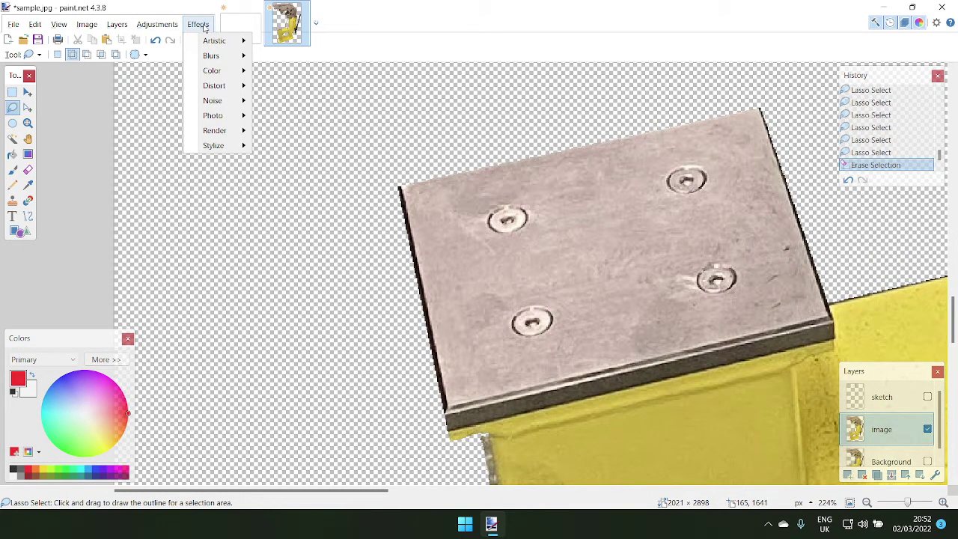
{"action": "mouse_move", "coordinate": [230, 153]}
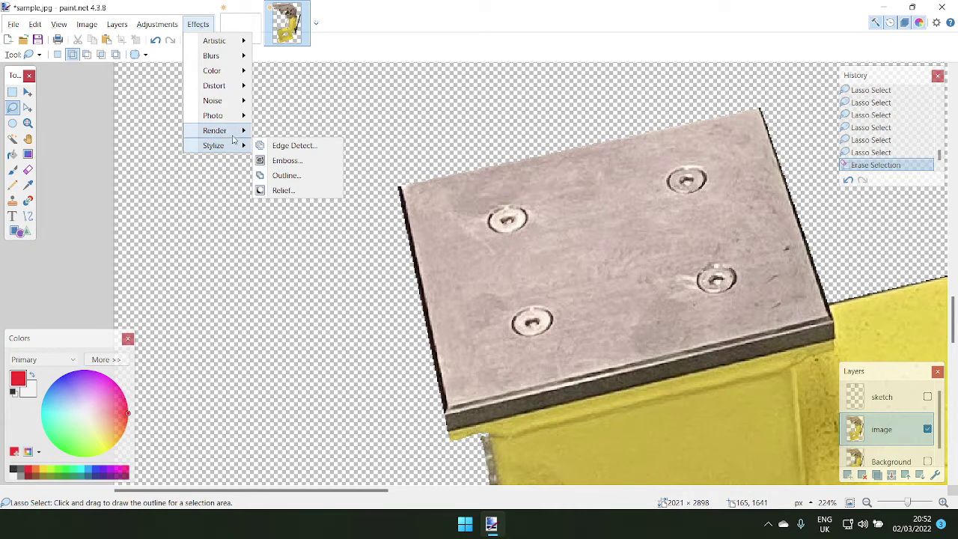
{"action": "mouse_move", "coordinate": [236, 120]}
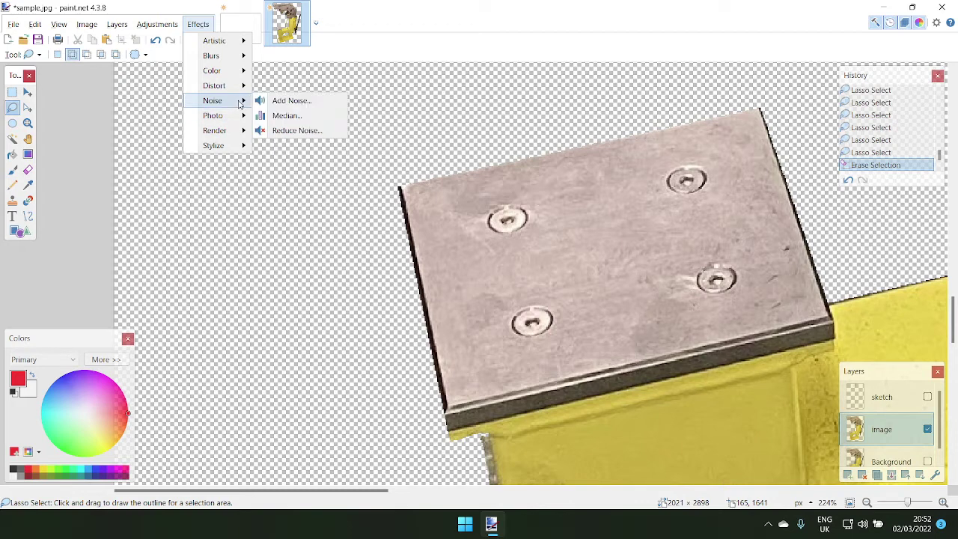
{"action": "mouse_move", "coordinate": [235, 92]}
{"action": "mouse_move", "coordinate": [231, 61]}
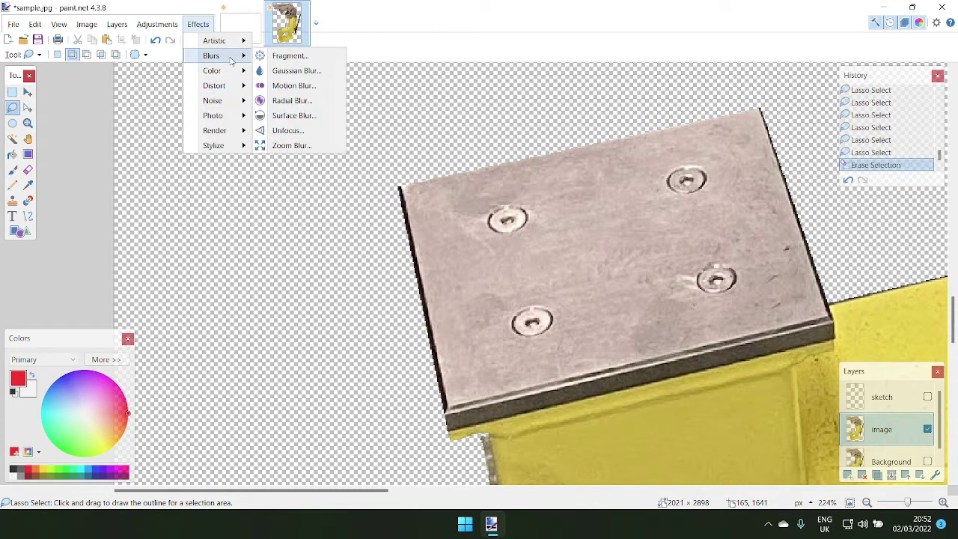
{"action": "mouse_move", "coordinate": [232, 41]}
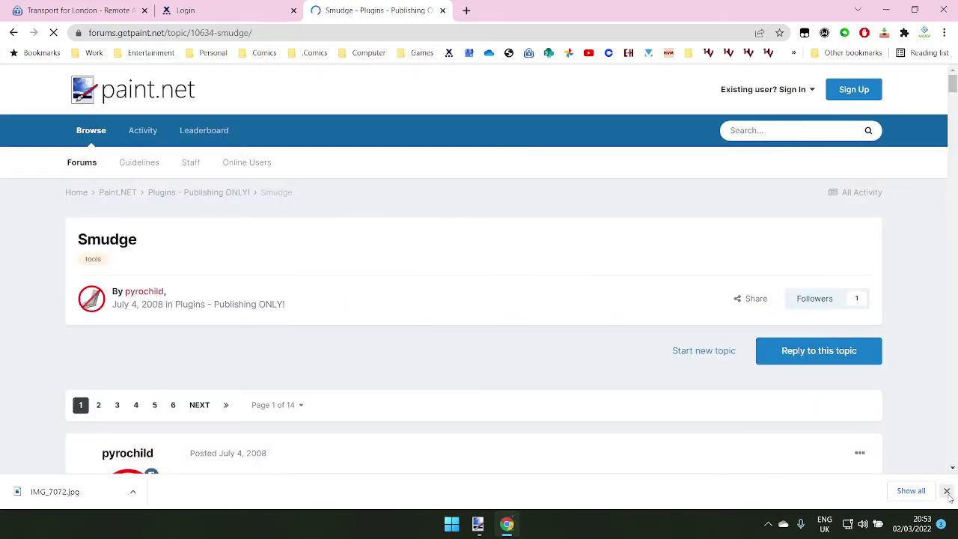
- From the forum's Smudge topic, open the linked plugin set and download the pyrochild plugins installer dated 2020-11-21
{"action": "scroll", "coordinate": [372, 397], "scroll_direction": "down", "scroll_amount": 3}
{"action": "scroll", "coordinate": [372, 398], "scroll_direction": "down", "scroll_amount": 2}
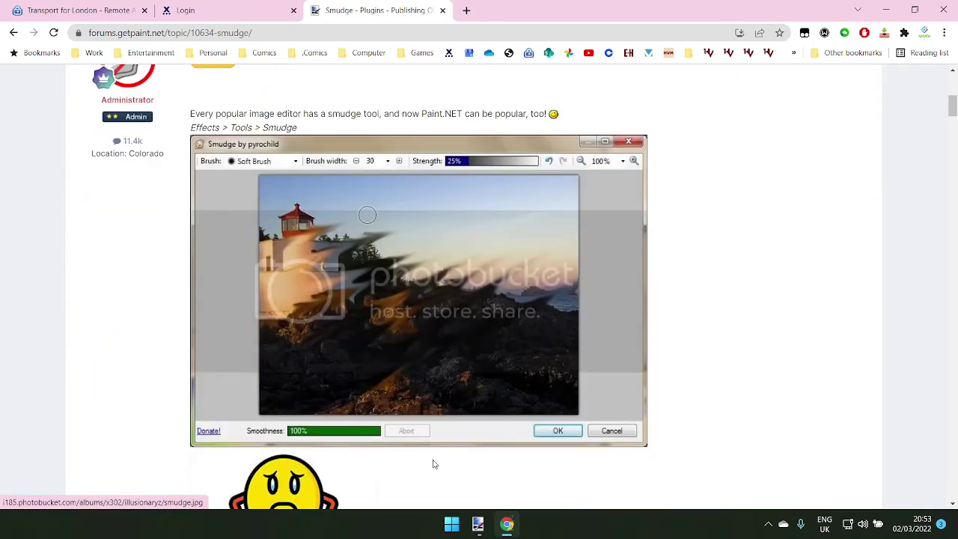
{"action": "scroll", "coordinate": [346, 194], "scroll_direction": "up", "scroll_amount": 1}
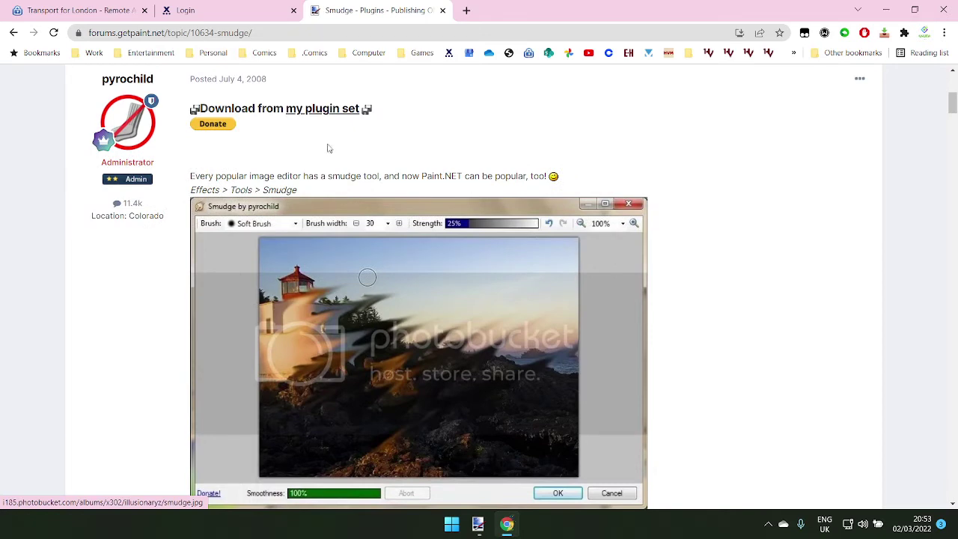
{"action": "left_click", "coordinate": [334, 111]}
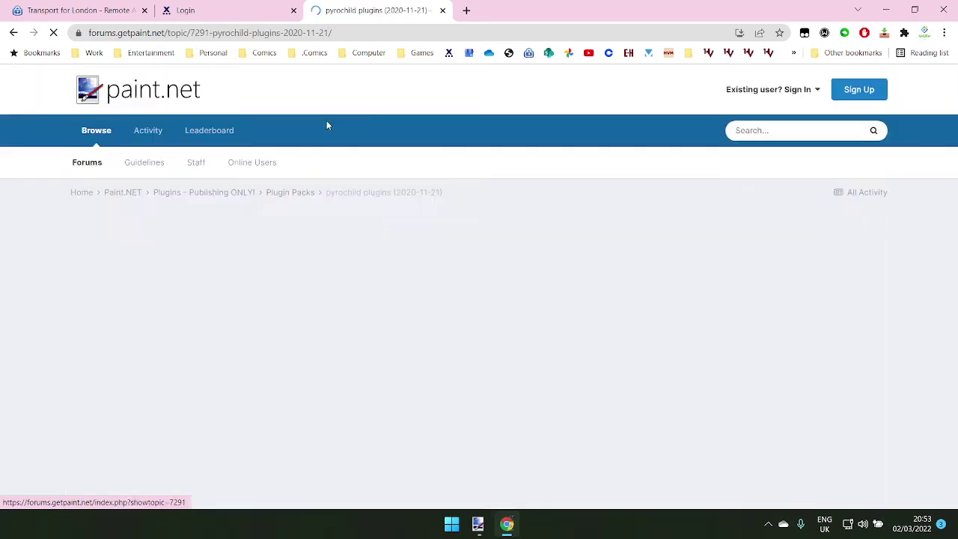
{"action": "scroll", "coordinate": [240, 272], "scroll_direction": "down", "scroll_amount": 3}
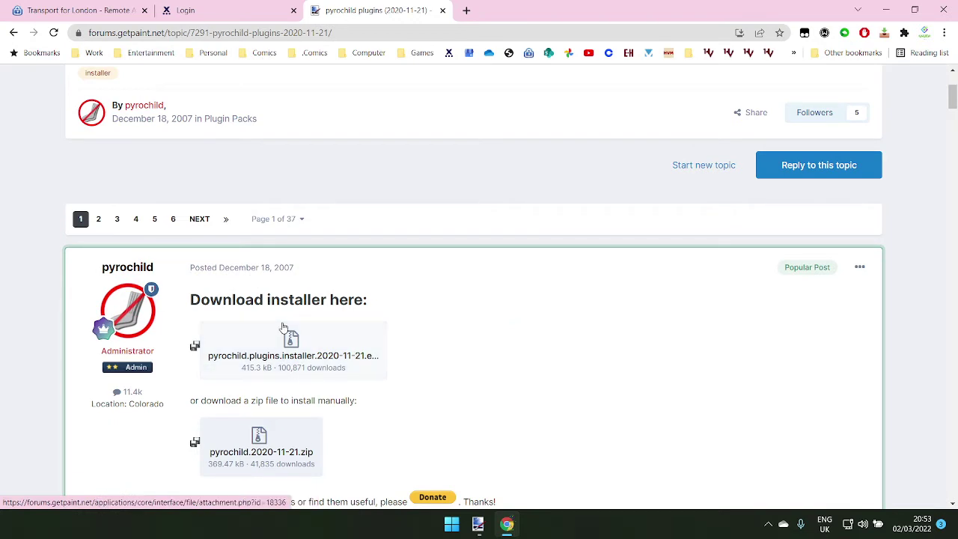
{"action": "scroll", "coordinate": [284, 327], "scroll_direction": "down", "scroll_amount": 1}
{"action": "left_click", "coordinate": [291, 300]}
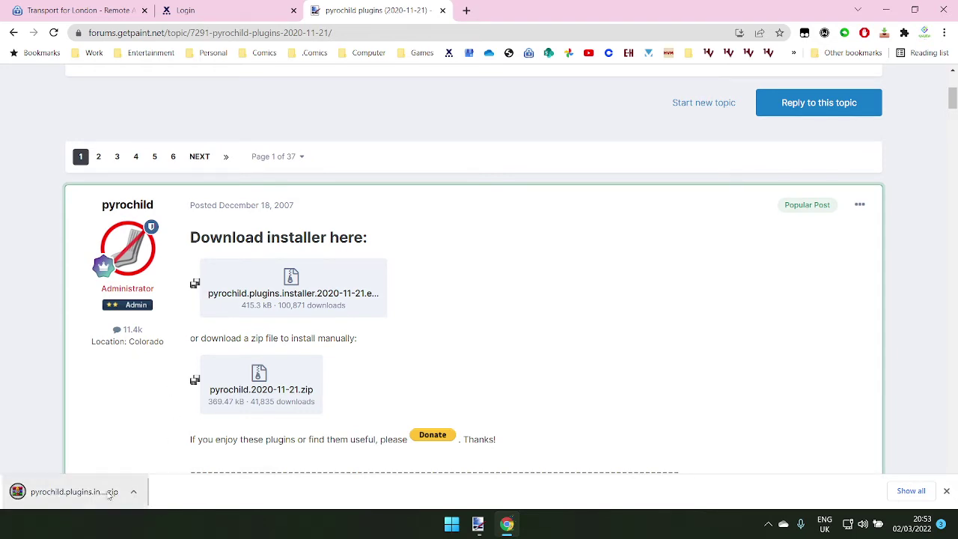
- Open the downloaded pyrochild plugins archive, dismiss the WinRAR trial notice and launch the installer
{"action": "left_click", "coordinate": [86, 500]}
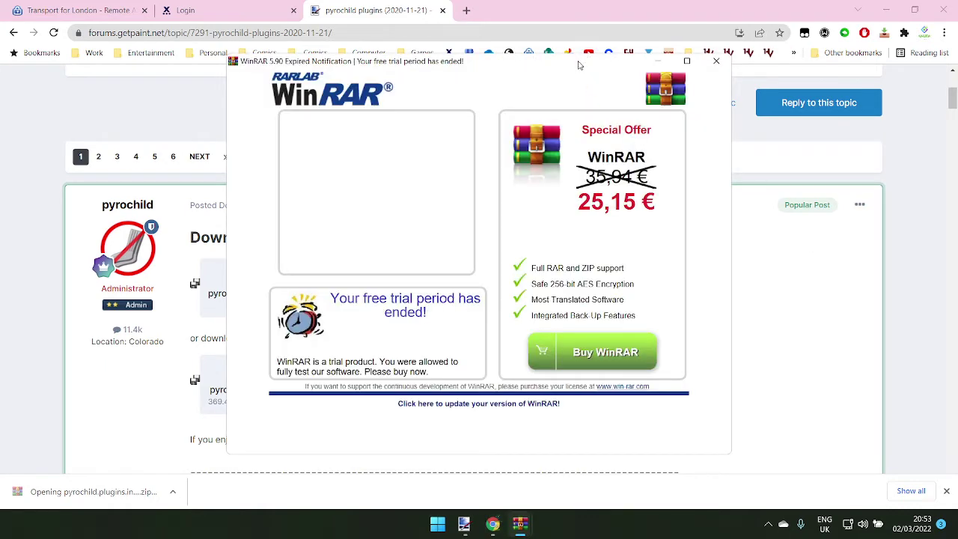
{"action": "left_click", "coordinate": [717, 61]}
{"action": "left_click_drag", "start_coordinate": [516, 144], "coordinate": [957, 168]}
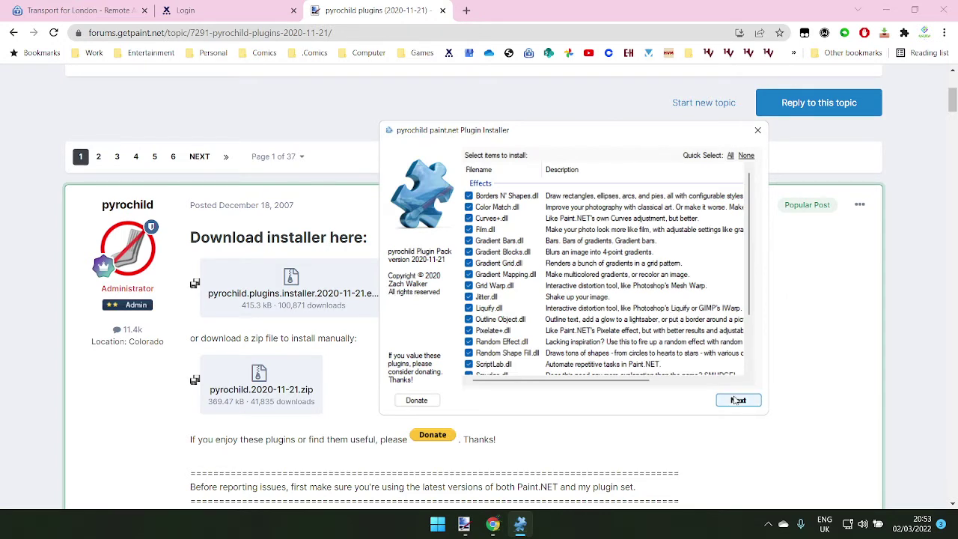
- Install all the pyrochild plugins only for the current user, accept the license agreement and finish with Start paint.net enabled
{"action": "left_click", "coordinate": [738, 400]}
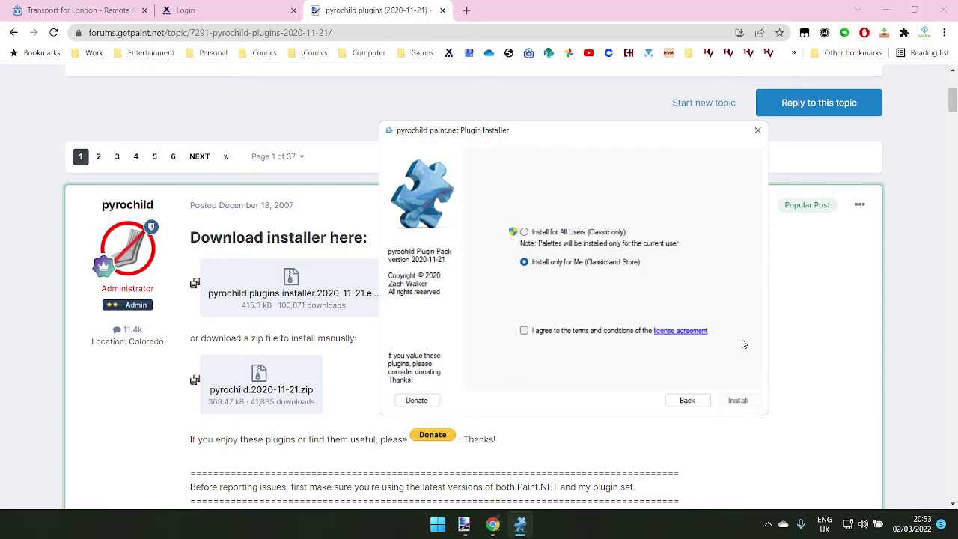
{"action": "left_click", "coordinate": [595, 331]}
{"action": "left_click", "coordinate": [738, 401]}
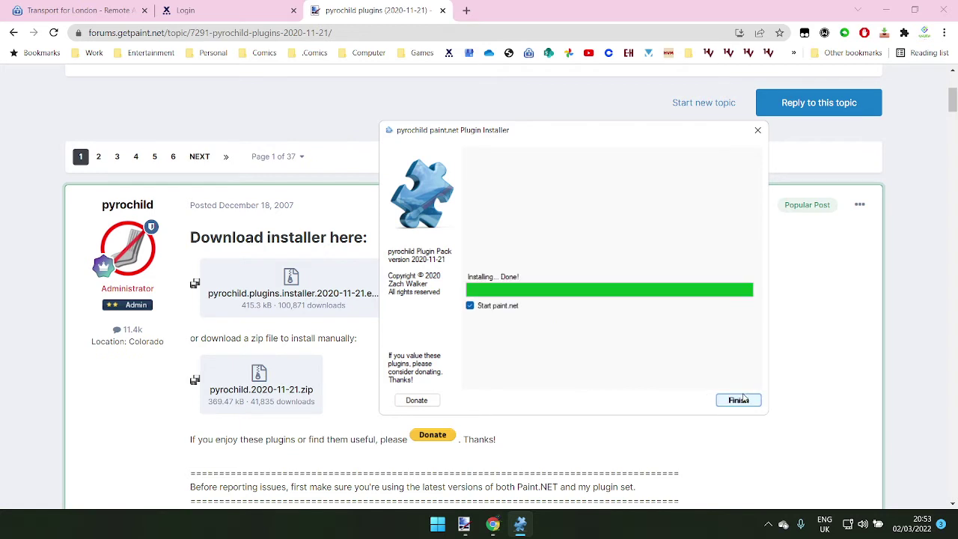
{"action": "left_click", "coordinate": [740, 402]}
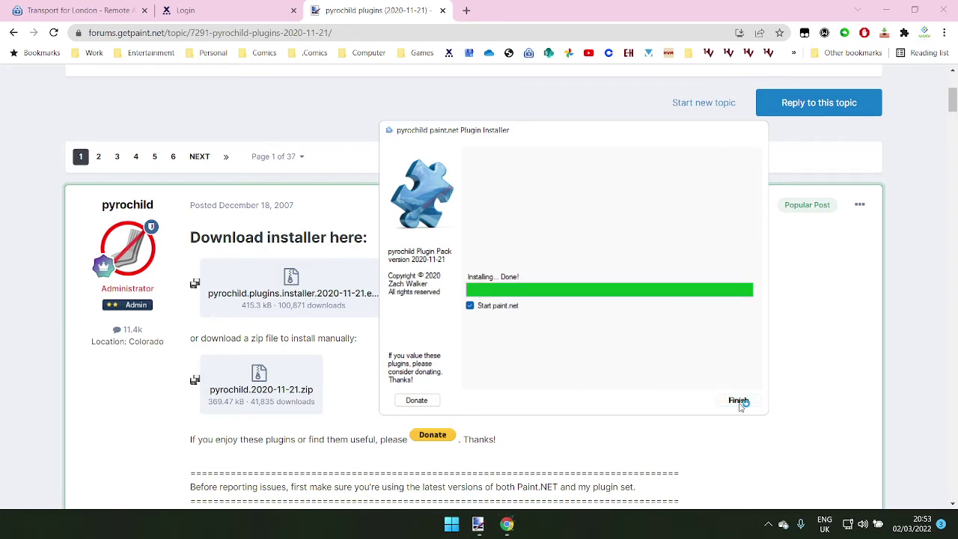
- Switch to sample.jpg in paint.net and save it on the Desktop as sample.pdn in the paint.net format
{"action": "left_click", "coordinate": [495, 528]}
{"action": "mouse_move", "coordinate": [488, 526]}
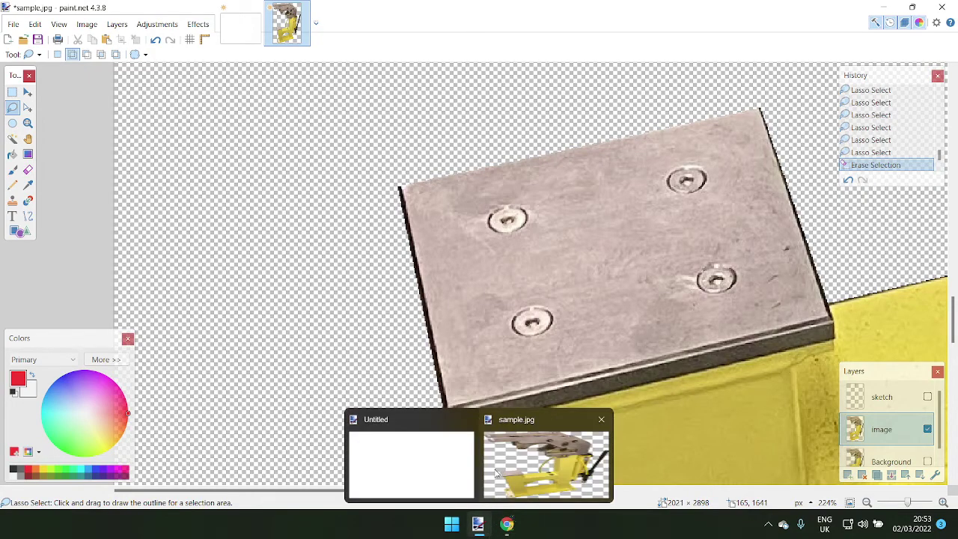
{"action": "left_click", "coordinate": [522, 468]}
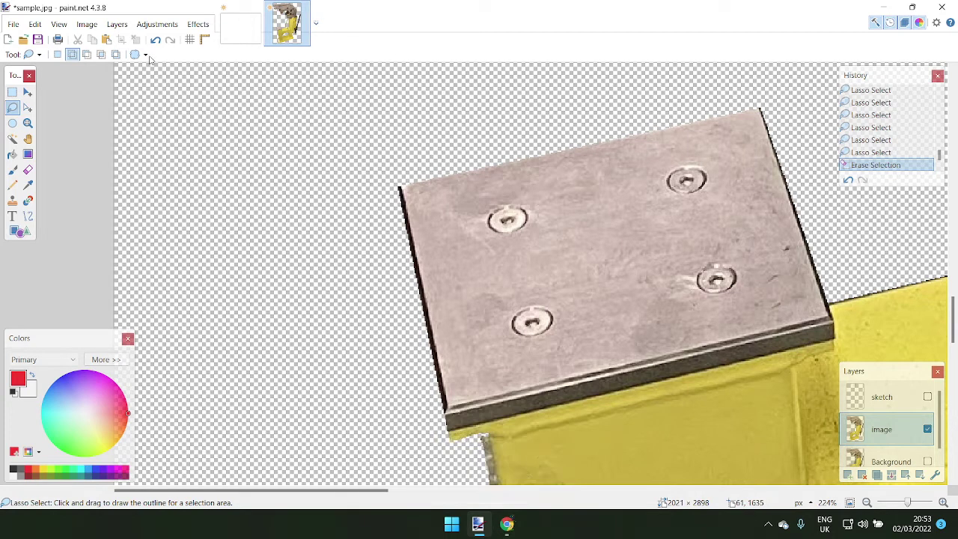
{"action": "left_click", "coordinate": [13, 24]}
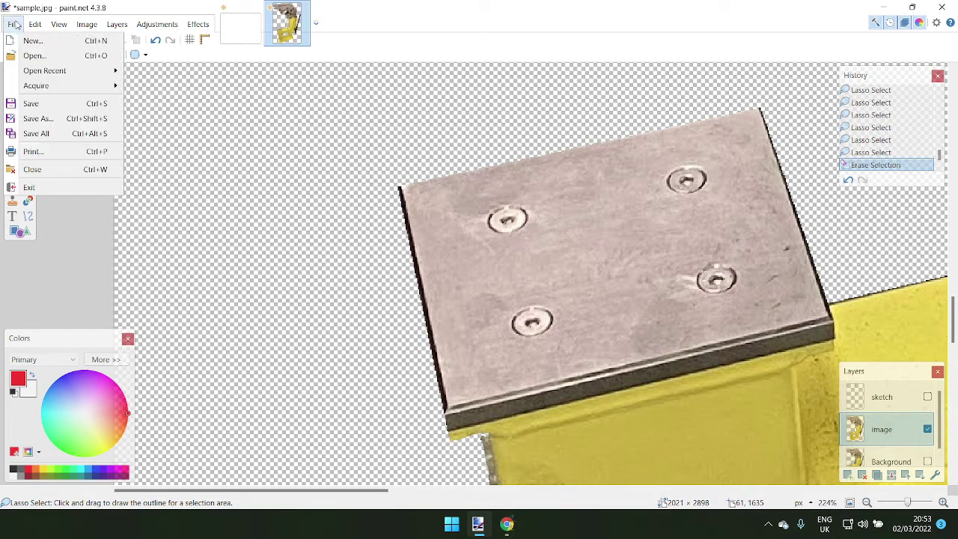
{"action": "left_click", "coordinate": [37, 118]}
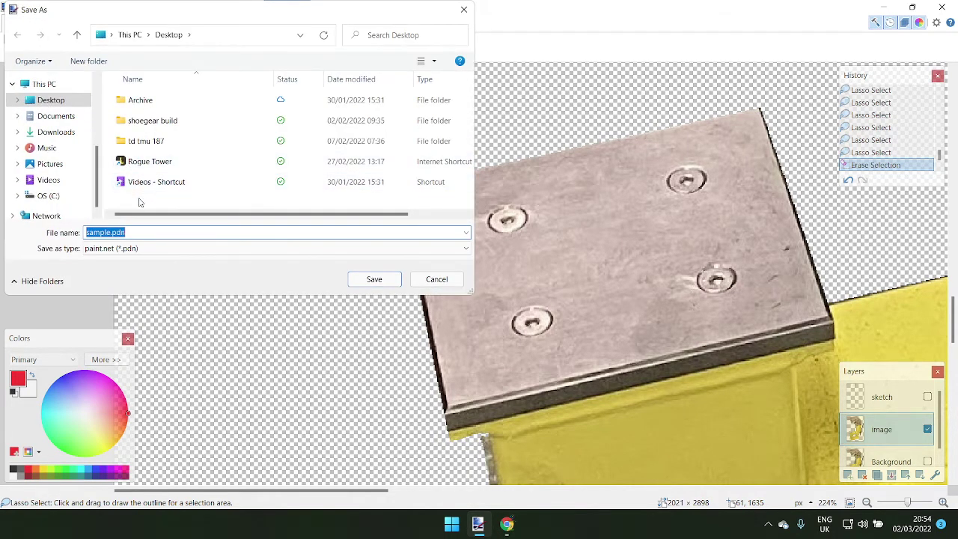
{"action": "left_click", "coordinate": [101, 251]}
{"action": "left_click", "coordinate": [101, 251]}
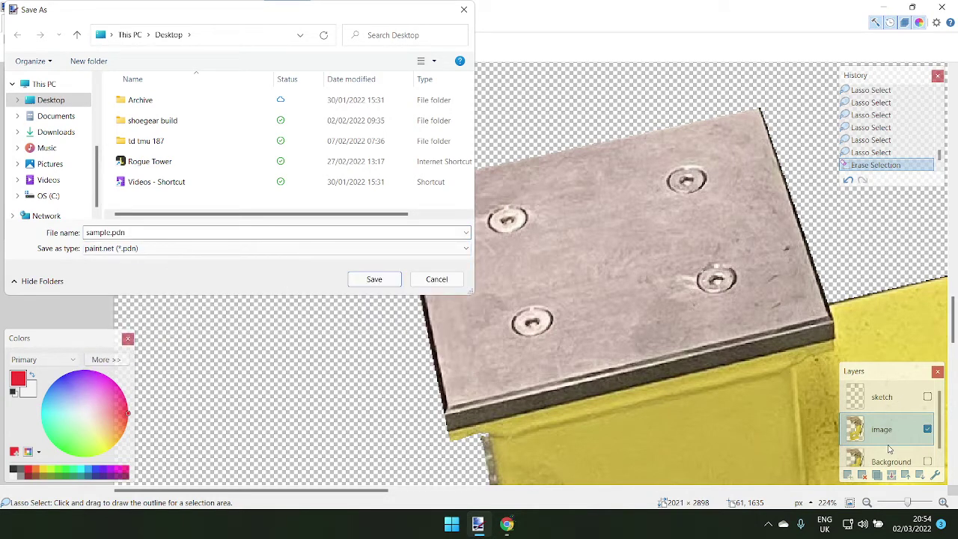
{"action": "left_click", "coordinate": [201, 252]}
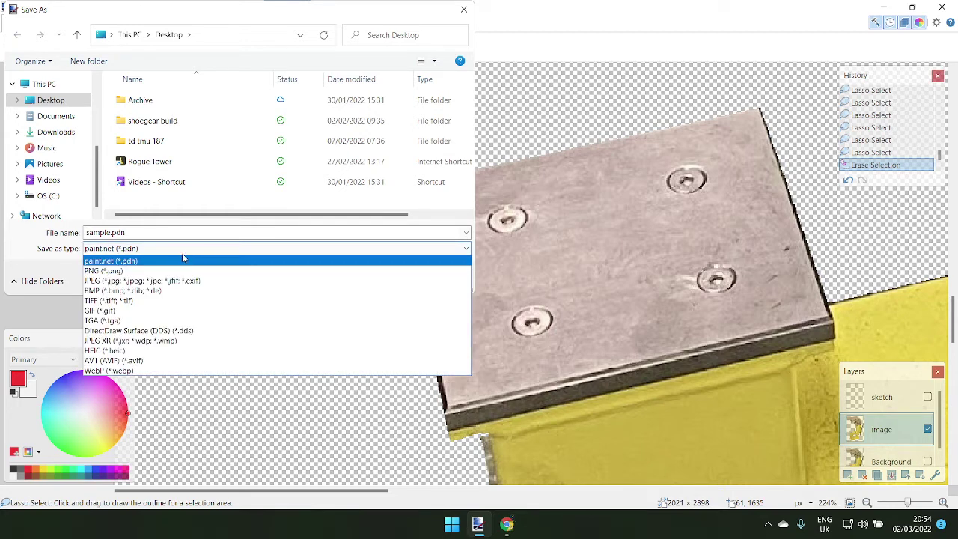
{"action": "left_click", "coordinate": [183, 261]}
{"action": "left_click", "coordinate": [372, 279]}
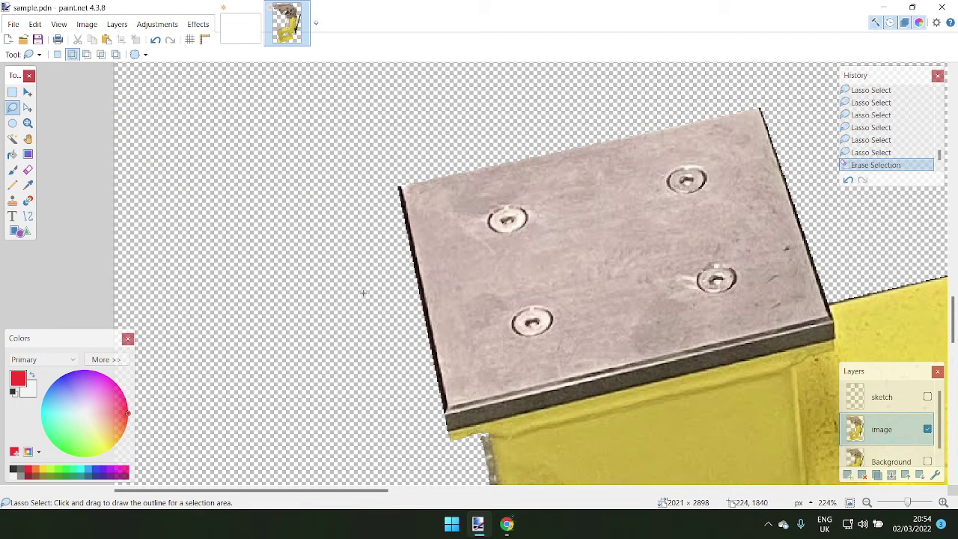
{"action": "left_click", "coordinate": [14, 23]}
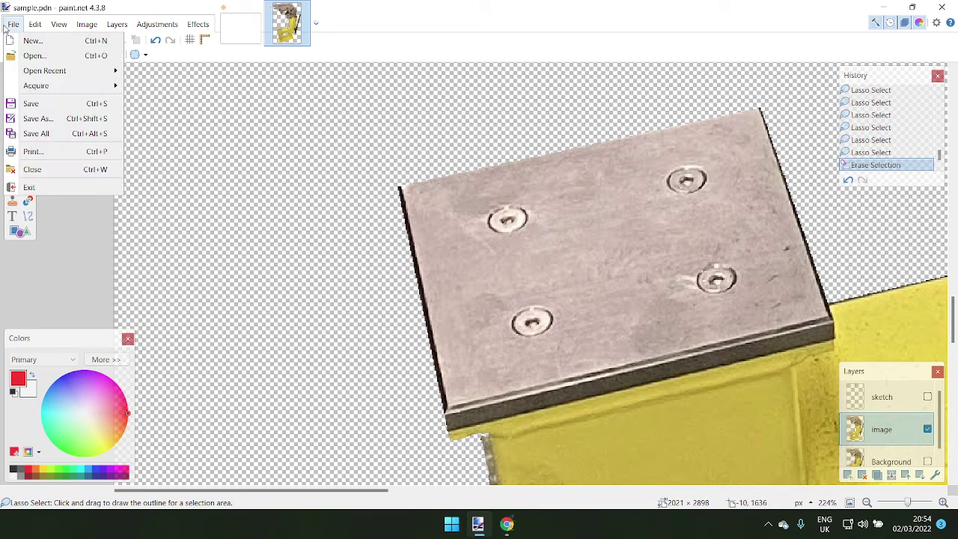
{"action": "left_click", "coordinate": [46, 118]}
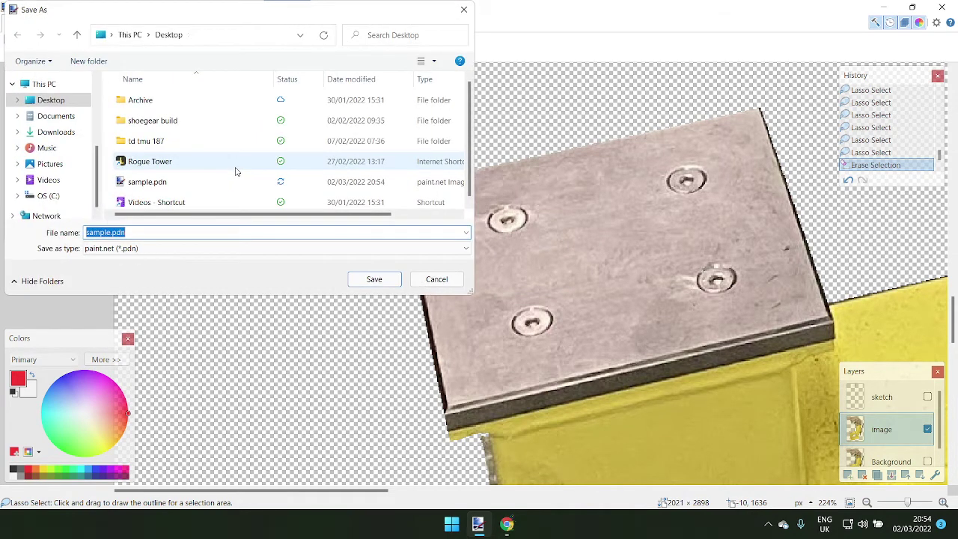
{"action": "left_click", "coordinate": [437, 279]}
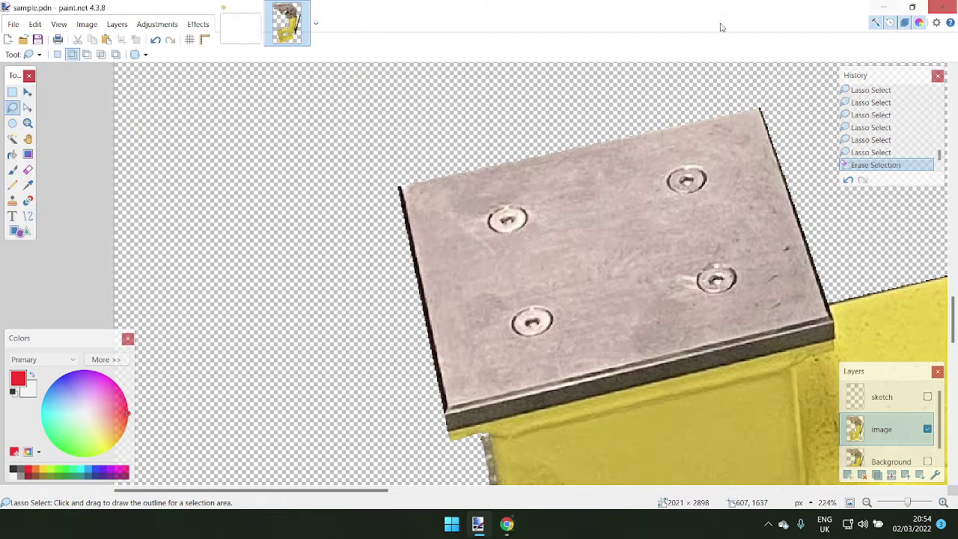
- Close paint.net, discarding the blank Untitled image, and reopen sample.pdn from the desktop
{"action": "left_click", "coordinate": [198, 24]}
{"action": "mouse_move", "coordinate": [230, 150]}
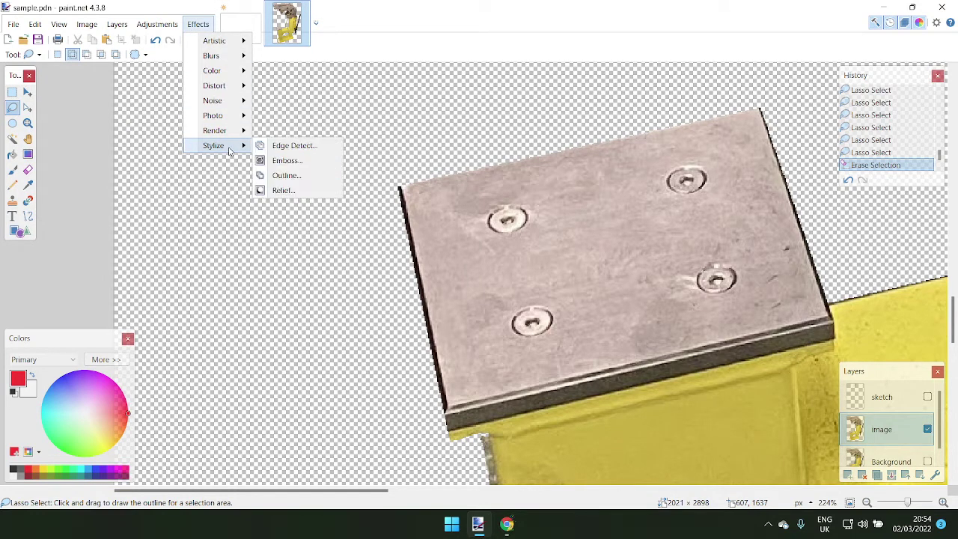
{"action": "left_click", "coordinate": [630, 9]}
{"action": "left_click", "coordinate": [942, 7]}
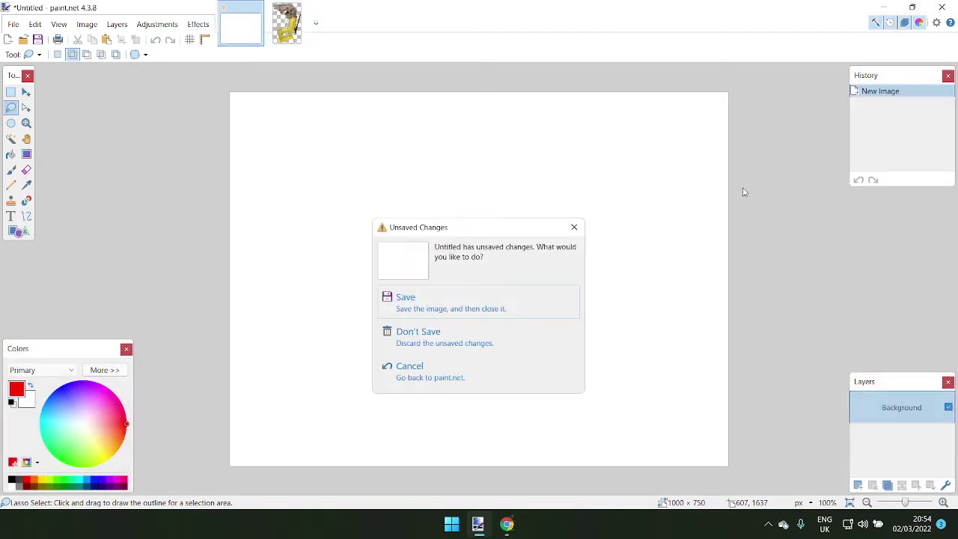
{"action": "left_click", "coordinate": [439, 337]}
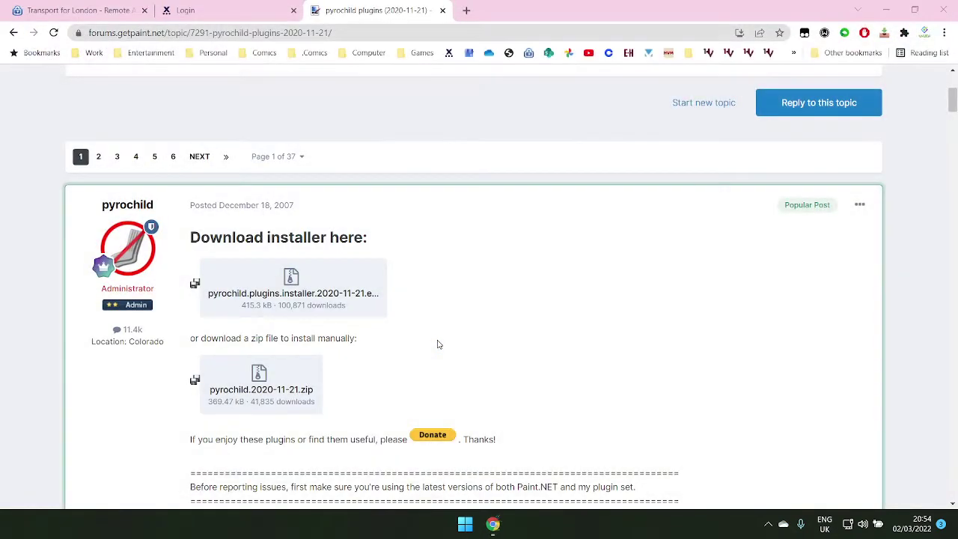
{"action": "left_click", "coordinate": [888, 9]}
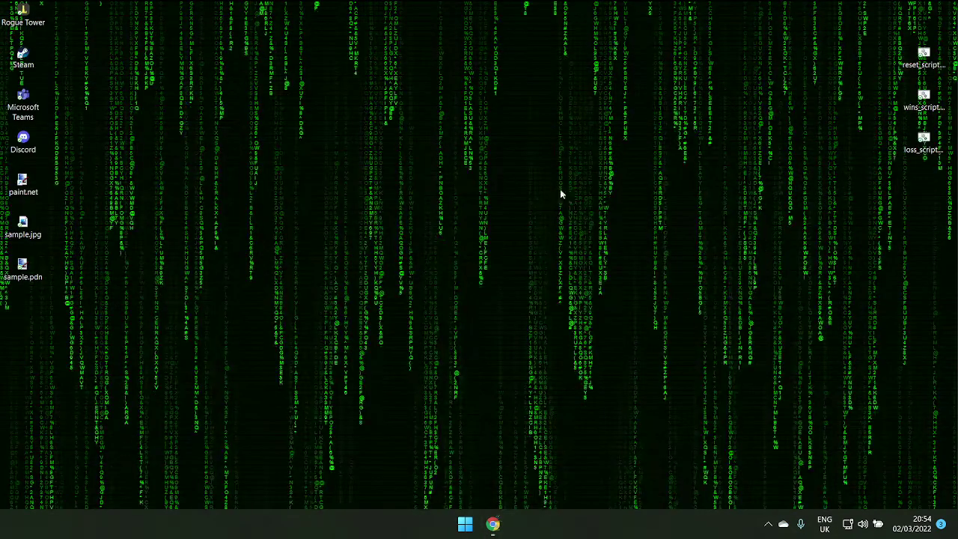
{"action": "double_click", "coordinate": [23, 265]}
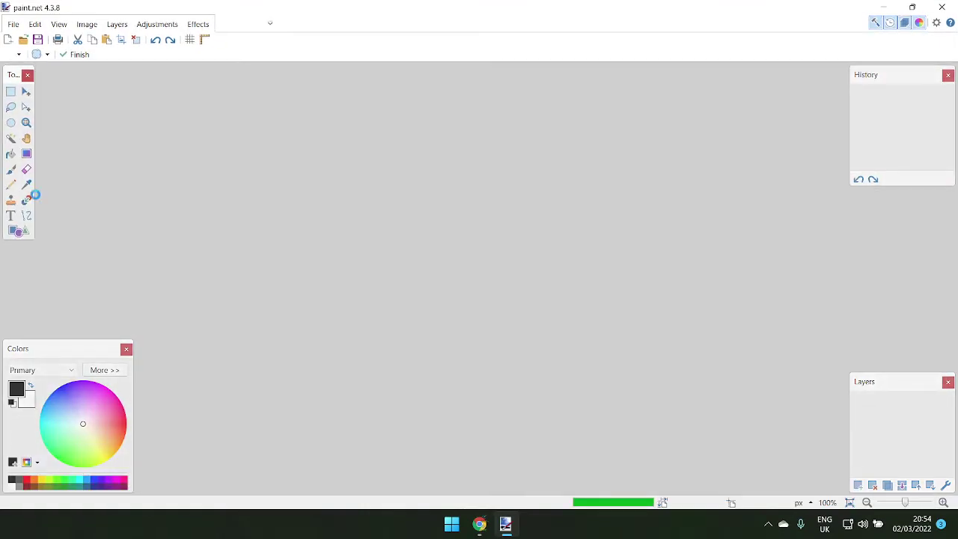
- Start the Smudge effect from the installed plugin tools and set its brush size to 35
{"action": "left_click", "coordinate": [196, 24]}
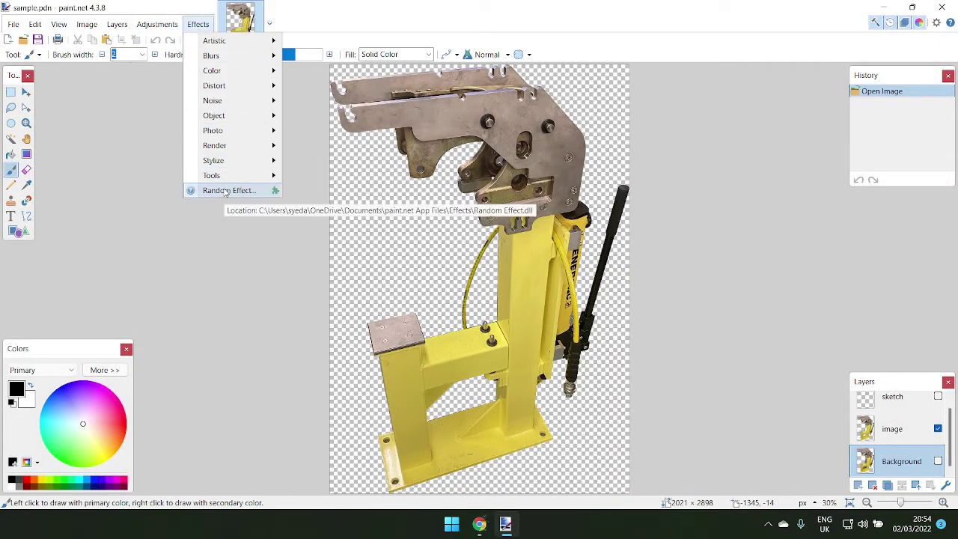
{"action": "mouse_move", "coordinate": [239, 179]}
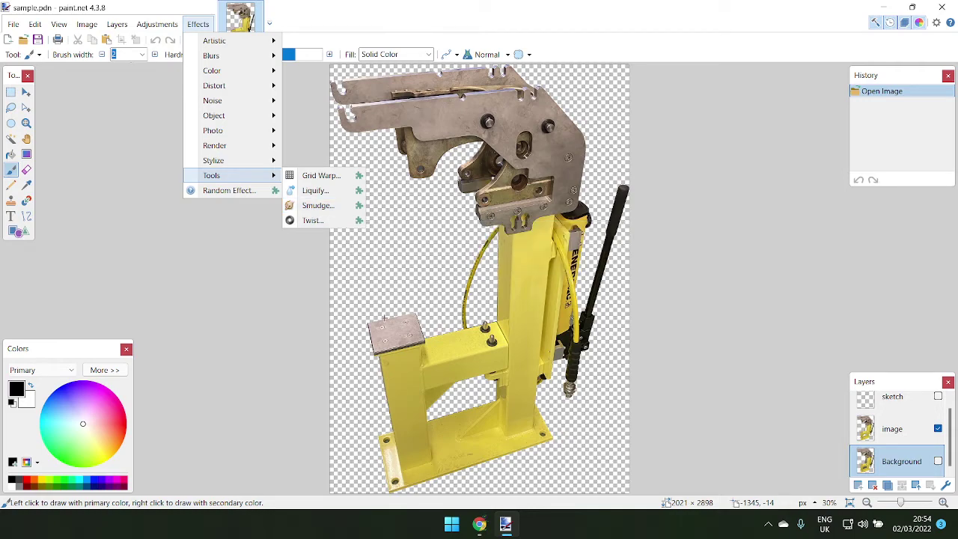
{"action": "scroll", "coordinate": [383, 322], "scroll_direction": "up", "scroll_amount": 5}
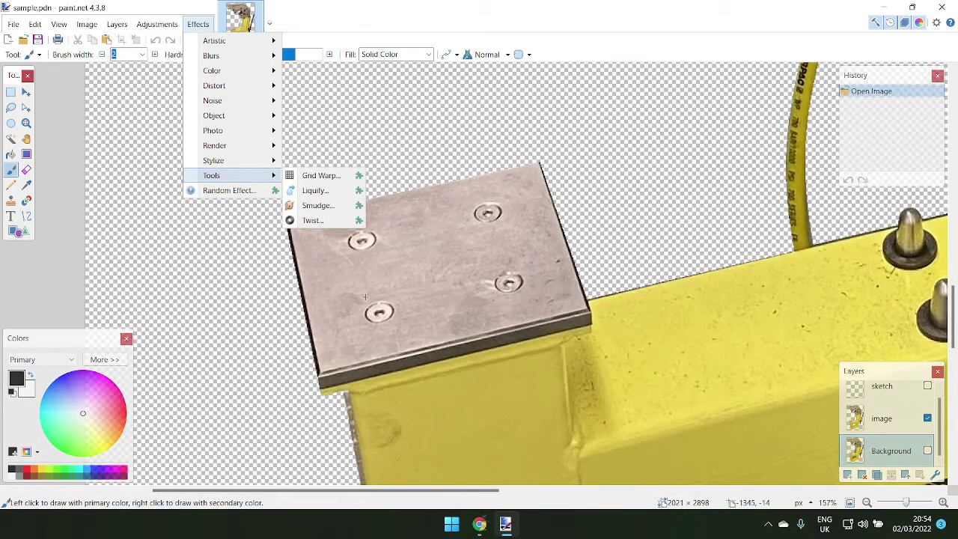
{"action": "left_click", "coordinate": [374, 300]}
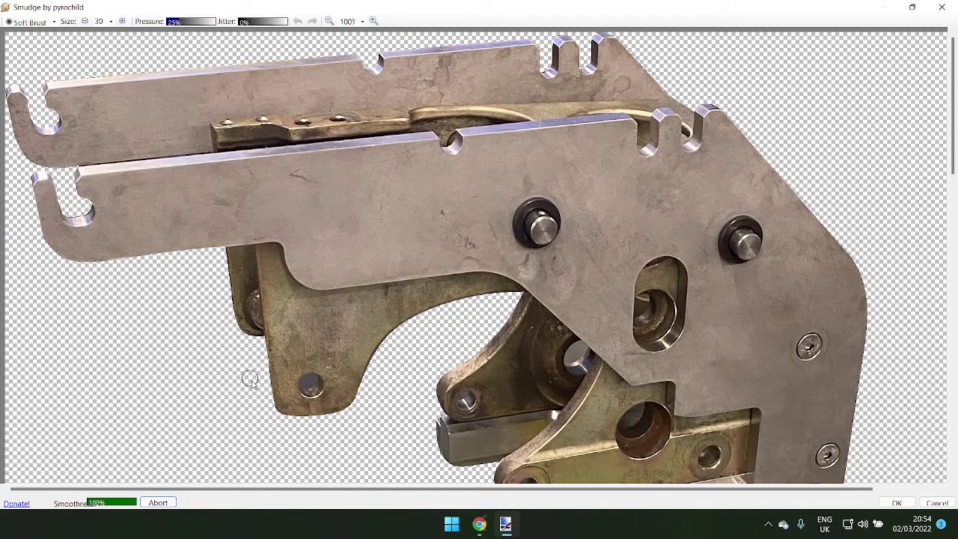
{"action": "scroll", "coordinate": [302, 414], "scroll_direction": "down", "scroll_amount": 5}
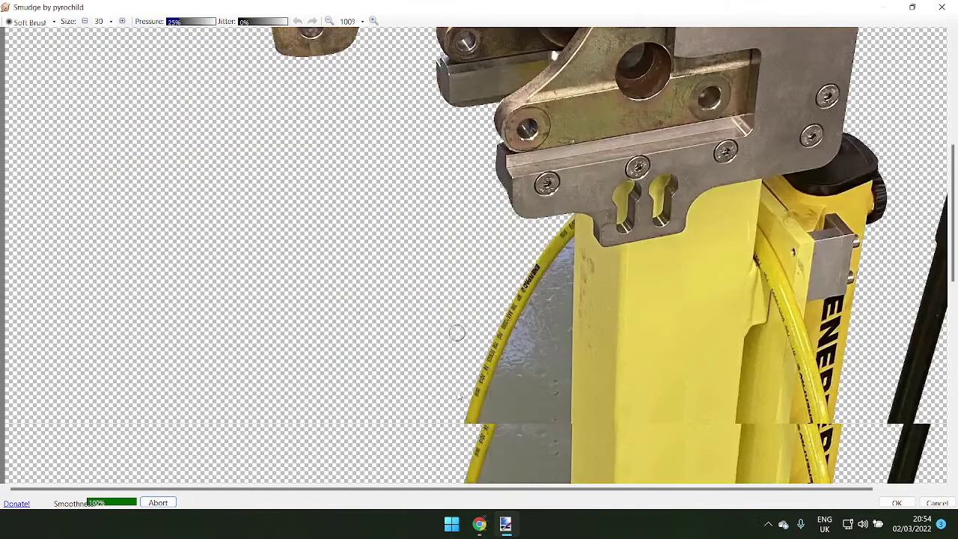
{"action": "scroll", "coordinate": [330, 359], "scroll_direction": "down", "scroll_amount": 3}
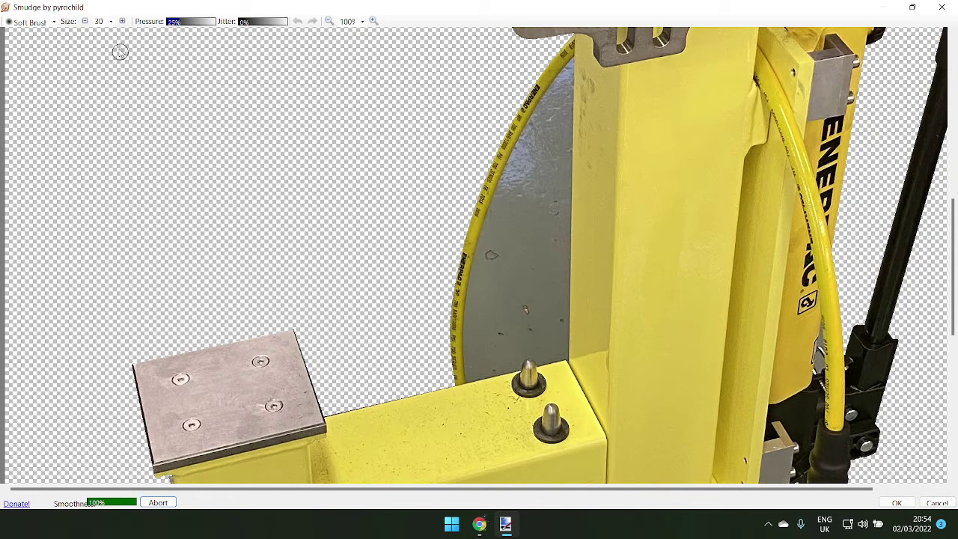
{"action": "left_click", "coordinate": [121, 22]}
{"action": "double_click", "coordinate": [99, 21]}
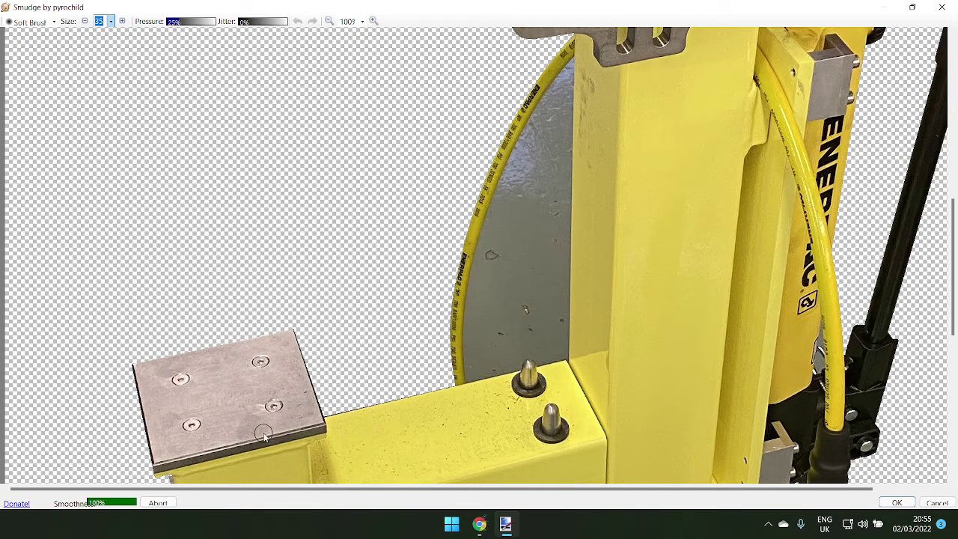
- Smudge away the four screws on the metal plate by blending the surrounding surface over them
{"action": "scroll", "coordinate": [264, 434], "scroll_direction": "up", "scroll_amount": 1}
{"action": "mouse_move", "coordinate": [307, 389]}
{"action": "left_mouse_down"}
{"action": "mouse_move", "coordinate": [313, 374]}
{"action": "mouse_move", "coordinate": [284, 365]}
{"action": "mouse_move", "coordinate": [262, 396]}
{"action": "mouse_move", "coordinate": [274, 385]}
{"action": "left_mouse_up"}
{"action": "mouse_move", "coordinate": [260, 286]}
{"action": "left_mouse_down"}
{"action": "mouse_move", "coordinate": [246, 307]}
{"action": "mouse_move", "coordinate": [253, 295]}
{"action": "mouse_move", "coordinate": [260, 308]}
{"action": "mouse_move", "coordinate": [282, 298]}
{"action": "mouse_move", "coordinate": [231, 275]}
{"action": "left_mouse_up"}
{"action": "mouse_move", "coordinate": [114, 327]}
{"action": "left_mouse_down"}
{"action": "mouse_move", "coordinate": [104, 326]}
{"action": "mouse_move", "coordinate": [126, 324]}
{"action": "mouse_move", "coordinate": [81, 325]}
{"action": "mouse_move", "coordinate": [94, 316]}
{"action": "mouse_move", "coordinate": [98, 325]}
{"action": "left_mouse_up"}
{"action": "mouse_move", "coordinate": [140, 418]}
{"action": "left_mouse_down"}
{"action": "mouse_move", "coordinate": [150, 428]}
{"action": "mouse_move", "coordinate": [128, 407]}
{"action": "mouse_move", "coordinate": [96, 427]}
{"action": "mouse_move", "coordinate": [126, 411]}
{"action": "left_mouse_up"}
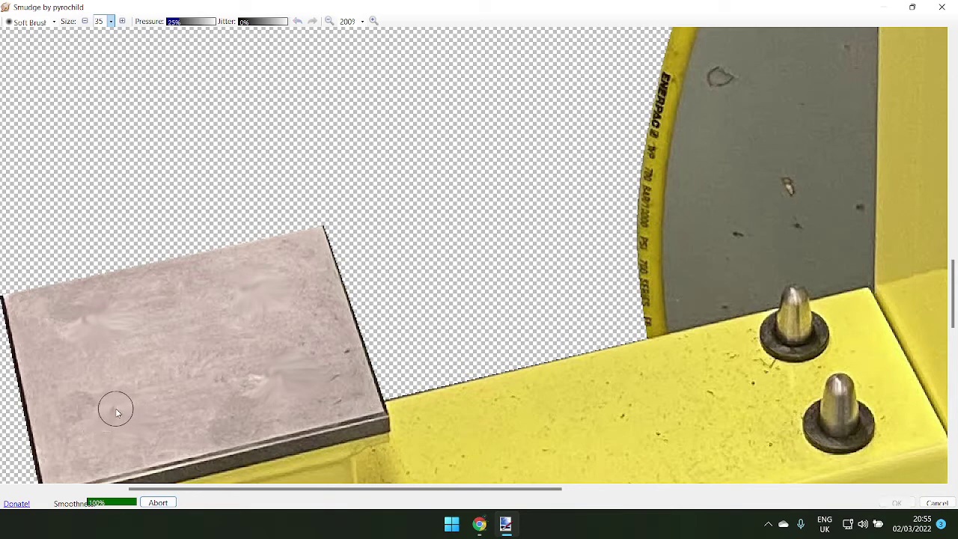
- Smudge away the two metal pins and their black collars on the horizontal yellow beam
{"action": "scroll", "coordinate": [277, 399], "scroll_direction": "down", "scroll_amount": 3}
{"action": "scroll", "coordinate": [399, 360], "scroll_direction": "down", "scroll_amount": 3}
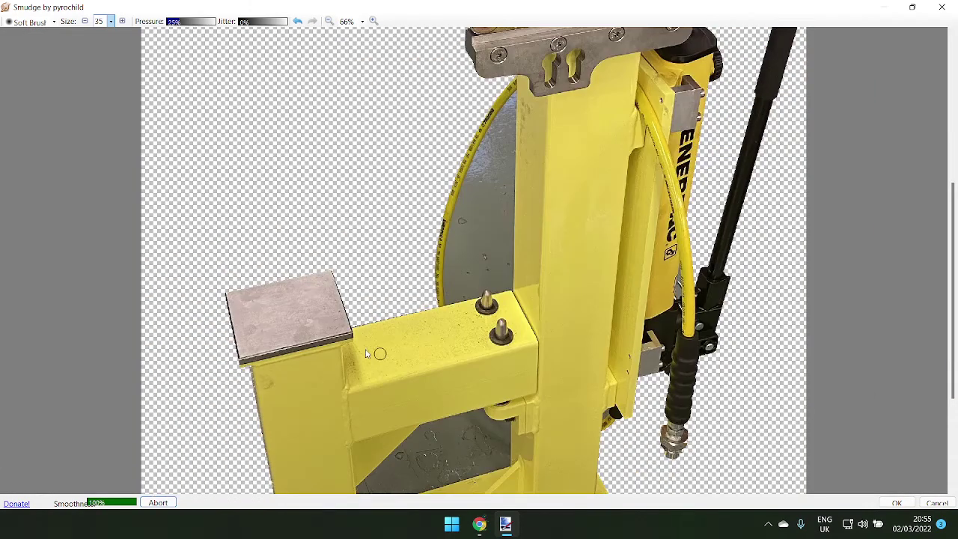
{"action": "scroll", "coordinate": [346, 365], "scroll_direction": "down", "scroll_amount": 2}
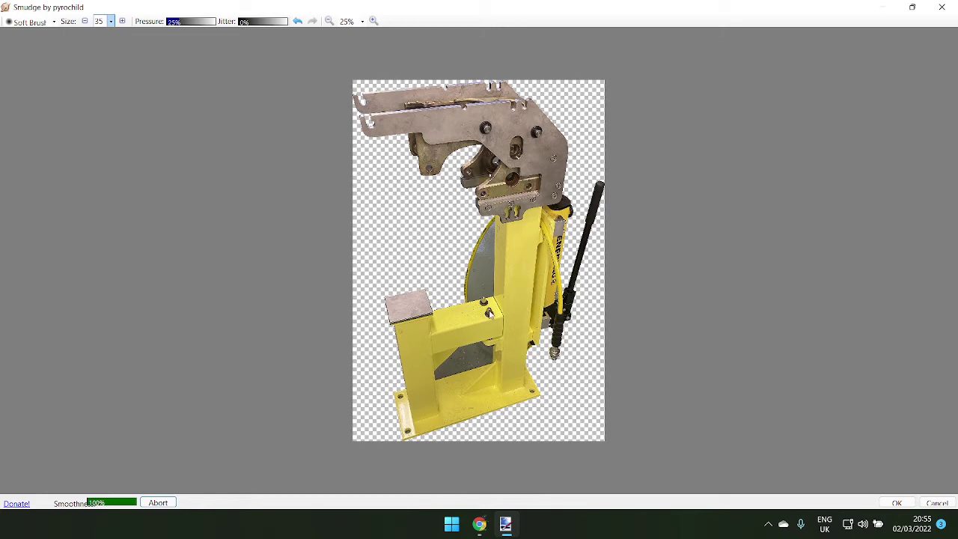
{"action": "scroll", "coordinate": [490, 313], "scroll_direction": "up", "scroll_amount": 3}
{"action": "scroll", "coordinate": [510, 338], "scroll_direction": "up", "scroll_amount": 2}
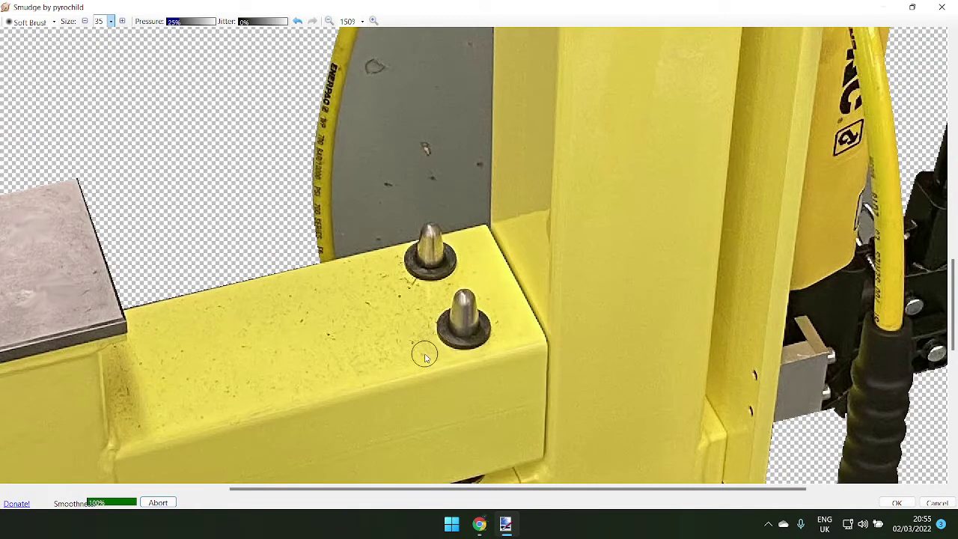
{"action": "mouse_move", "coordinate": [506, 327]}
{"action": "left_mouse_down"}
{"action": "mouse_move", "coordinate": [552, 331]}
{"action": "mouse_move", "coordinate": [477, 335]}
{"action": "mouse_move", "coordinate": [488, 340]}
{"action": "mouse_move", "coordinate": [498, 320]}
{"action": "mouse_move", "coordinate": [462, 319]}
{"action": "mouse_move", "coordinate": [499, 312]}
{"action": "mouse_move", "coordinate": [434, 317]}
{"action": "mouse_move", "coordinate": [503, 307]}
{"action": "mouse_move", "coordinate": [464, 325]}
{"action": "mouse_move", "coordinate": [510, 314]}
{"action": "mouse_move", "coordinate": [477, 310]}
{"action": "mouse_move", "coordinate": [494, 307]}
{"action": "mouse_move", "coordinate": [481, 316]}
{"action": "mouse_move", "coordinate": [464, 308]}
{"action": "mouse_move", "coordinate": [471, 295]}
{"action": "mouse_move", "coordinate": [458, 297]}
{"action": "mouse_move", "coordinate": [475, 295]}
{"action": "mouse_move", "coordinate": [460, 295]}
{"action": "mouse_move", "coordinate": [423, 358]}
{"action": "mouse_move", "coordinate": [467, 337]}
{"action": "mouse_move", "coordinate": [455, 349]}
{"action": "mouse_move", "coordinate": [504, 338]}
{"action": "mouse_move", "coordinate": [456, 336]}
{"action": "mouse_move", "coordinate": [494, 316]}
{"action": "mouse_move", "coordinate": [433, 322]}
{"action": "mouse_move", "coordinate": [451, 337]}
{"action": "mouse_move", "coordinate": [475, 334]}
{"action": "mouse_move", "coordinate": [460, 336]}
{"action": "mouse_move", "coordinate": [465, 326]}
{"action": "mouse_move", "coordinate": [450, 335]}
{"action": "mouse_move", "coordinate": [485, 329]}
{"action": "mouse_move", "coordinate": [459, 334]}
{"action": "mouse_move", "coordinate": [488, 338]}
{"action": "mouse_move", "coordinate": [455, 328]}
{"action": "left_mouse_up"}
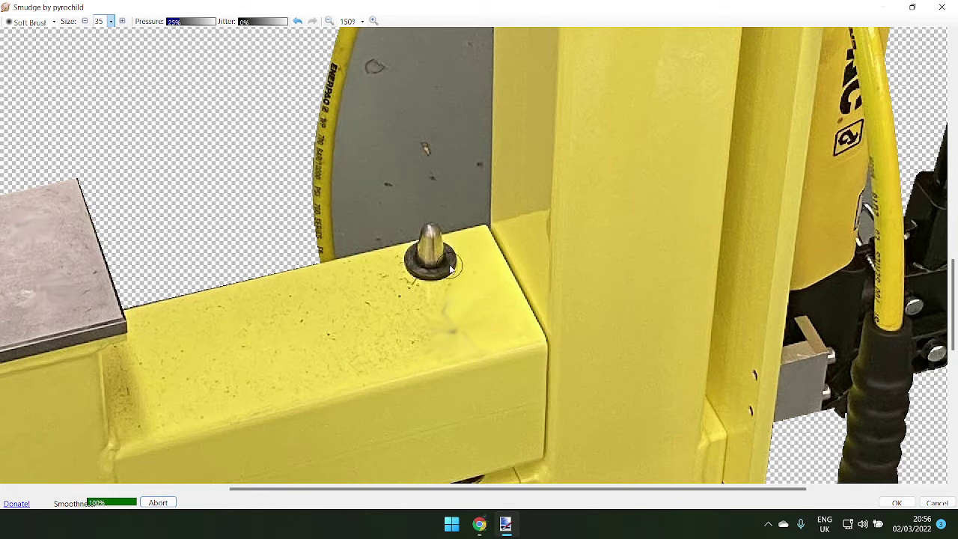
{"action": "mouse_move", "coordinate": [457, 288]}
{"action": "left_mouse_down"}
{"action": "mouse_move", "coordinate": [427, 271]}
{"action": "mouse_move", "coordinate": [414, 280]}
{"action": "mouse_move", "coordinate": [416, 255]}
{"action": "mouse_move", "coordinate": [470, 264]}
{"action": "mouse_move", "coordinate": [445, 270]}
{"action": "mouse_move", "coordinate": [434, 265]}
{"action": "mouse_move", "coordinate": [459, 262]}
{"action": "mouse_move", "coordinate": [433, 272]}
{"action": "left_mouse_up"}
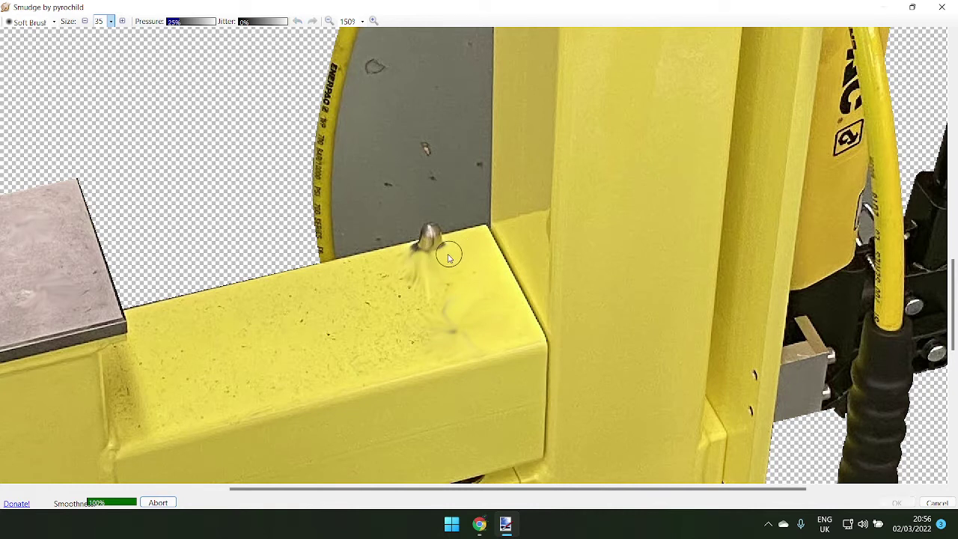
{"action": "mouse_move", "coordinate": [429, 249]}
{"action": "left_mouse_down"}
{"action": "mouse_move", "coordinate": [421, 247]}
{"action": "mouse_move", "coordinate": [445, 247]}
{"action": "mouse_move", "coordinate": [428, 214]}
{"action": "mouse_move", "coordinate": [411, 238]}
{"action": "mouse_move", "coordinate": [438, 231]}
{"action": "mouse_move", "coordinate": [417, 261]}
{"action": "mouse_move", "coordinate": [421, 250]}
{"action": "mouse_move", "coordinate": [411, 250]}
{"action": "mouse_move", "coordinate": [432, 247]}
{"action": "left_mouse_up"}
- Smudge the remaining marks on the yellow beam's upper face near the removed pins and apply the Smudge effect
{"action": "scroll", "coordinate": [476, 353], "scroll_direction": "down", "scroll_amount": 2}
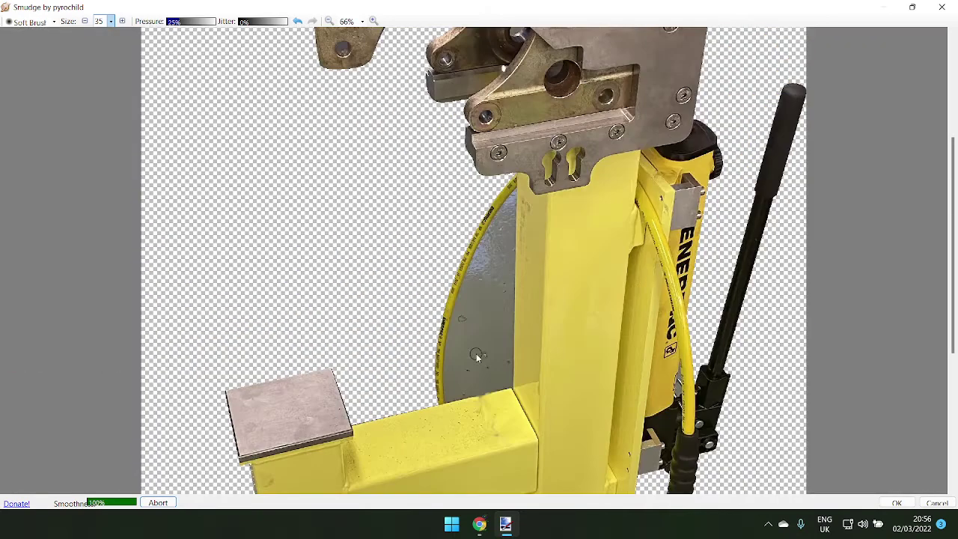
{"action": "scroll", "coordinate": [499, 384], "scroll_direction": "up", "scroll_amount": 4}
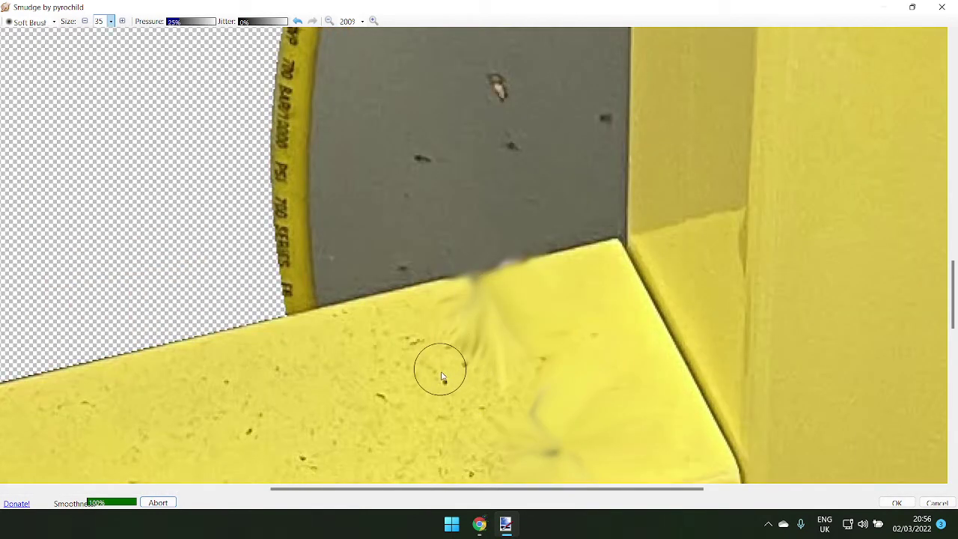
{"action": "scroll", "coordinate": [442, 375], "scroll_direction": "down", "scroll_amount": 1}
{"action": "mouse_move", "coordinate": [441, 367]}
{"action": "left_mouse_down"}
{"action": "mouse_move", "coordinate": [501, 337]}
{"action": "mouse_move", "coordinate": [476, 334]}
{"action": "mouse_move", "coordinate": [501, 337]}
{"action": "mouse_move", "coordinate": [450, 336]}
{"action": "mouse_move", "coordinate": [490, 325]}
{"action": "mouse_move", "coordinate": [450, 330]}
{"action": "mouse_move", "coordinate": [475, 339]}
{"action": "mouse_move", "coordinate": [461, 366]}
{"action": "mouse_move", "coordinate": [507, 375]}
{"action": "mouse_move", "coordinate": [513, 434]}
{"action": "mouse_move", "coordinate": [547, 429]}
{"action": "mouse_move", "coordinate": [537, 460]}
{"action": "mouse_move", "coordinate": [553, 442]}
{"action": "mouse_move", "coordinate": [532, 412]}
{"action": "mouse_move", "coordinate": [503, 423]}
{"action": "mouse_move", "coordinate": [482, 365]}
{"action": "mouse_move", "coordinate": [507, 334]}
{"action": "mouse_move", "coordinate": [473, 330]}
{"action": "mouse_move", "coordinate": [486, 319]}
{"action": "mouse_move", "coordinate": [459, 324]}
{"action": "mouse_move", "coordinate": [495, 322]}
{"action": "left_mouse_up"}
{"action": "scroll", "coordinate": [524, 400], "scroll_direction": "down", "scroll_amount": 3}
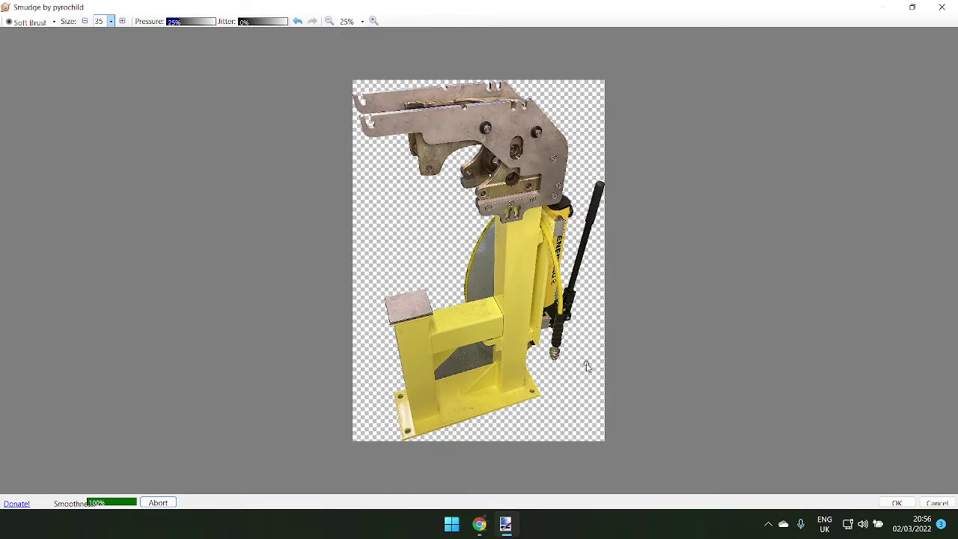
{"action": "left_click", "coordinate": [897, 504]}
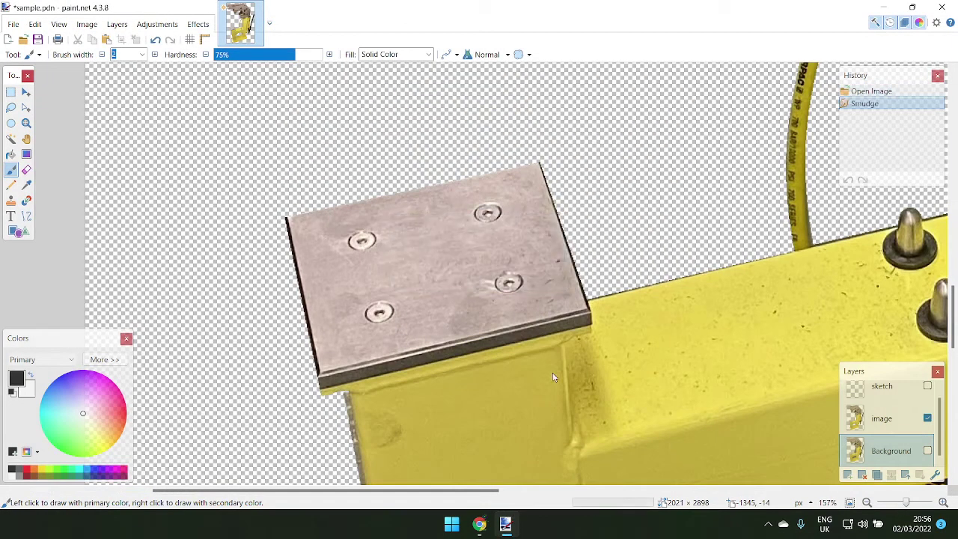
- Check the plate and beam with the image layer selected, and make Background the active layer
{"action": "scroll", "coordinate": [626, 340], "scroll_direction": "down", "scroll_amount": 1}
{"action": "left_click", "coordinate": [908, 428]}
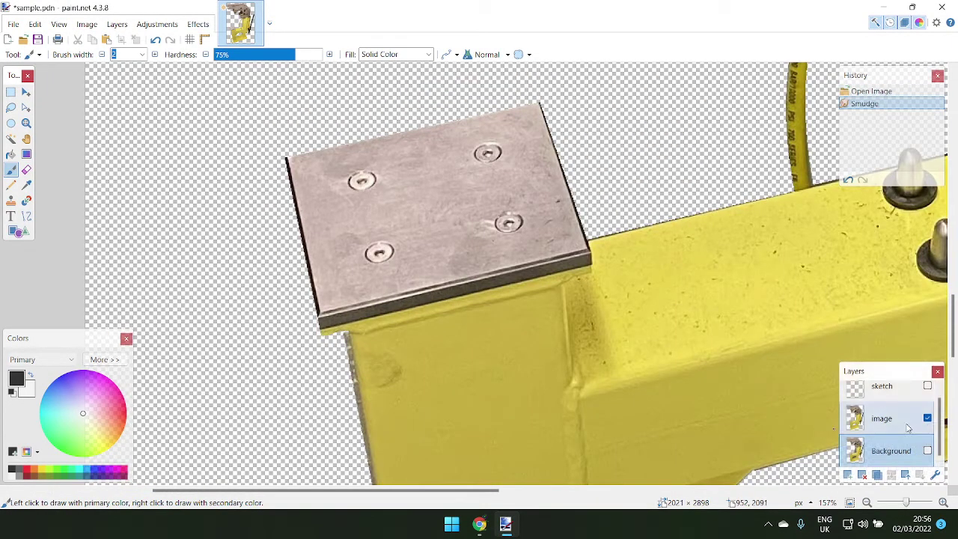
{"action": "scroll", "coordinate": [629, 394], "scroll_direction": "down", "scroll_amount": 5, "text": "ctrl"}
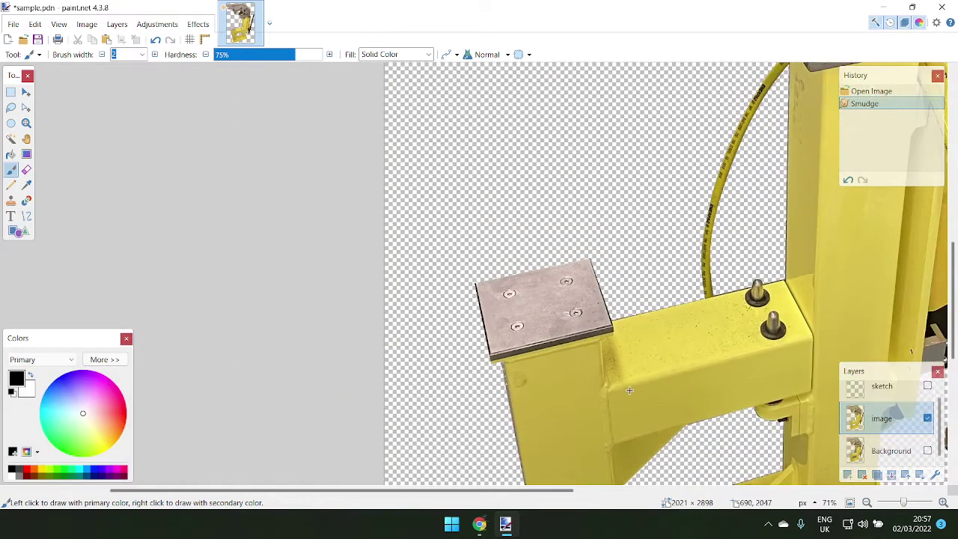
{"action": "left_click", "coordinate": [898, 456]}
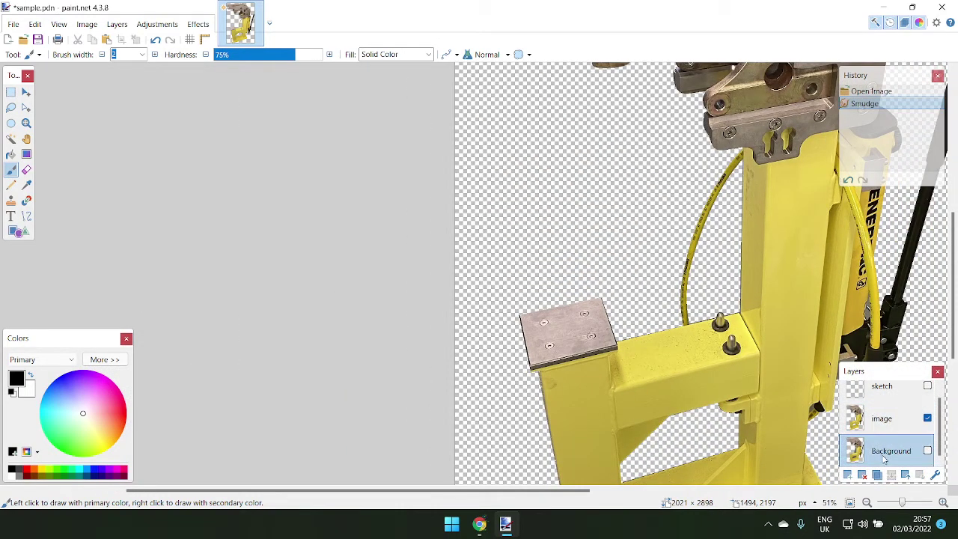
- Compare the Background and image layers by switching their visibility, leaving the image layer active and the only one shown
{"action": "left_click", "coordinate": [928, 418]}
{"action": "left_click", "coordinate": [928, 450]}
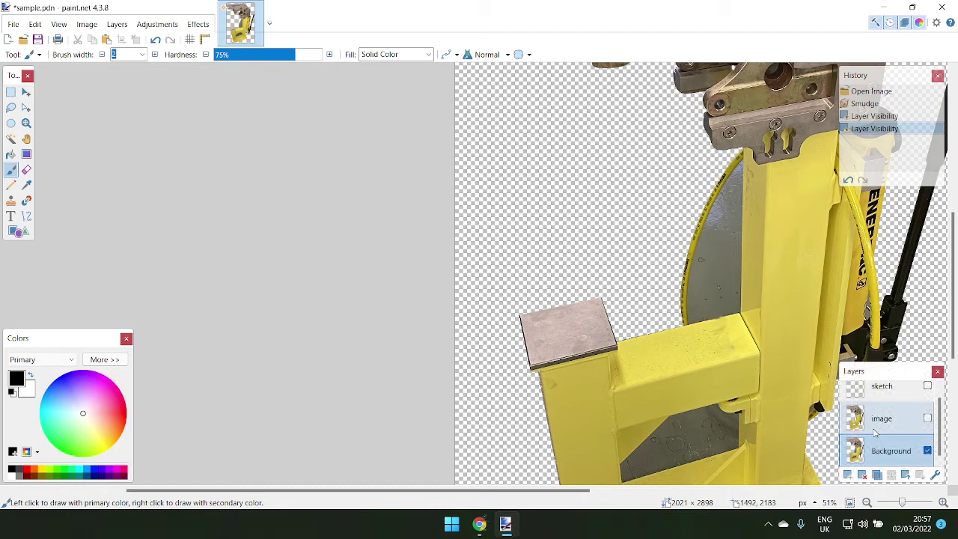
{"action": "left_click", "coordinate": [928, 450]}
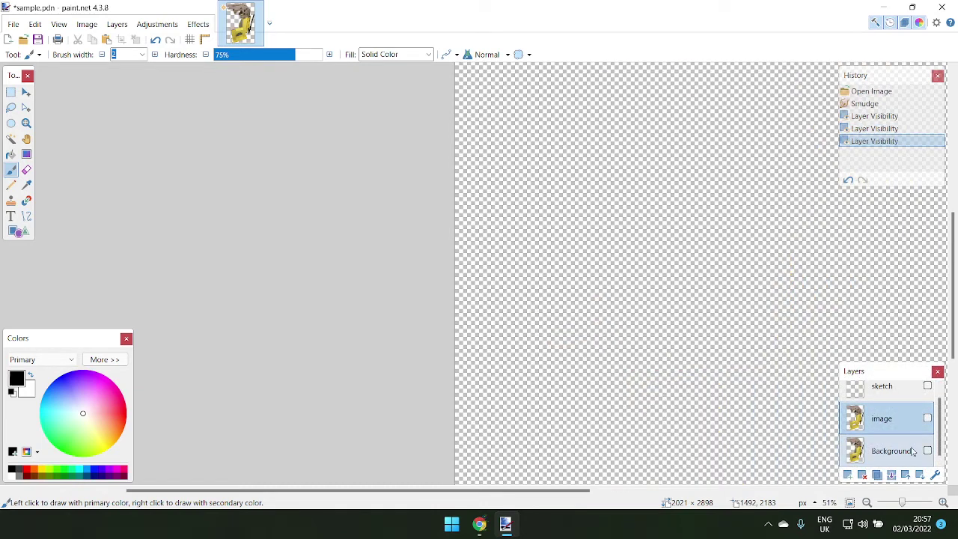
{"action": "left_click", "coordinate": [892, 430]}
{"action": "left_click", "coordinate": [928, 418]}
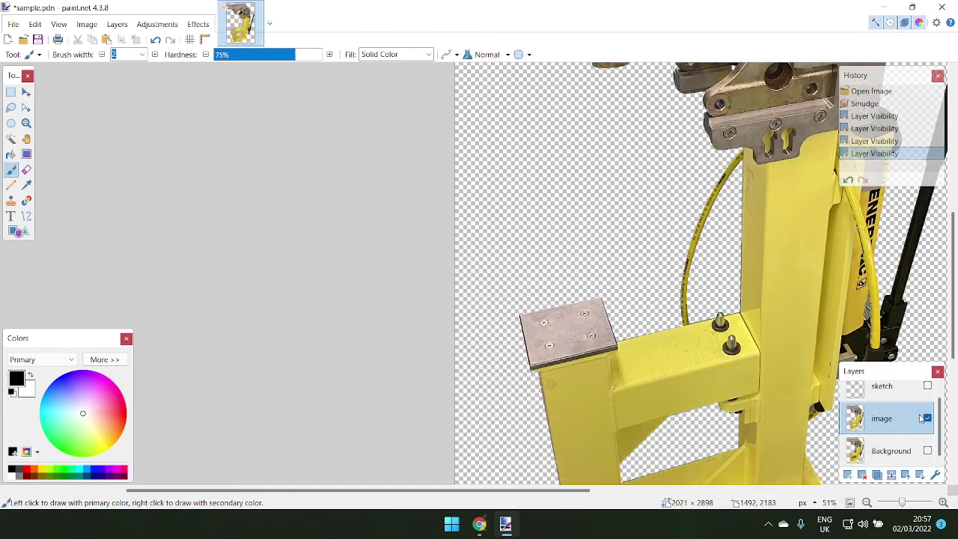
- Smudge away the four screws on the metal plate of the image layer and apply the Smudge effect
{"action": "left_click", "coordinate": [198, 24]}
{"action": "mouse_move", "coordinate": [259, 195]}
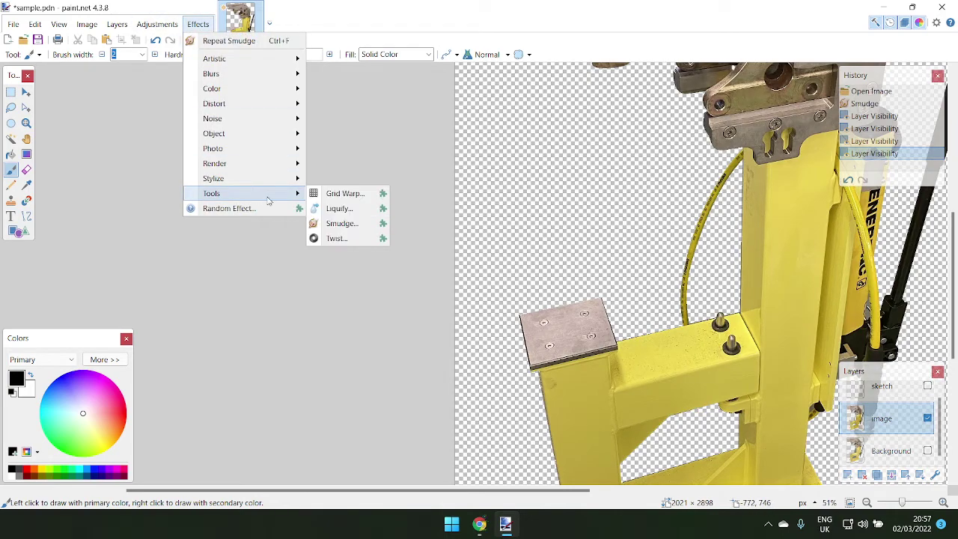
{"action": "left_click", "coordinate": [334, 223]}
{"action": "scroll", "coordinate": [545, 336], "scroll_direction": "down", "scroll_amount": 3}
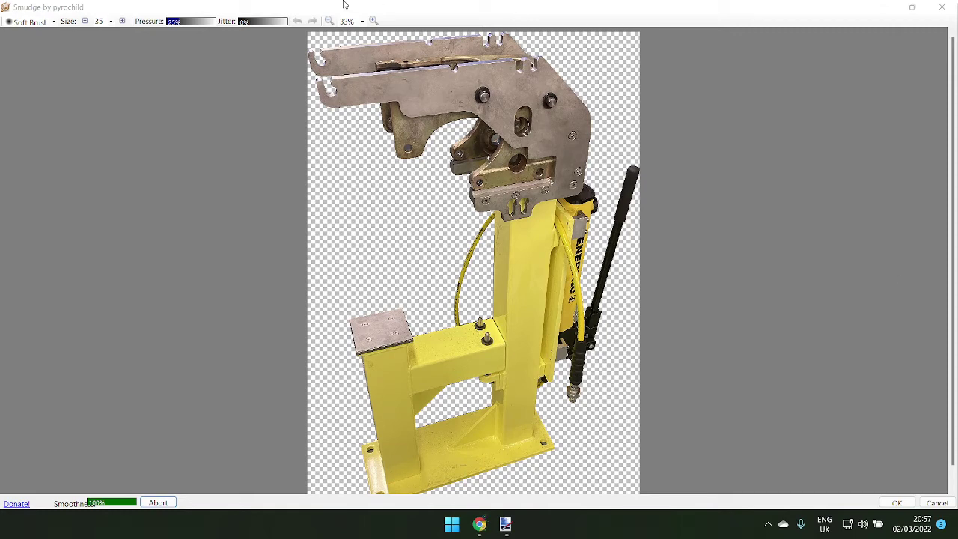
{"action": "scroll", "coordinate": [389, 337], "scroll_direction": "up", "scroll_amount": 3}
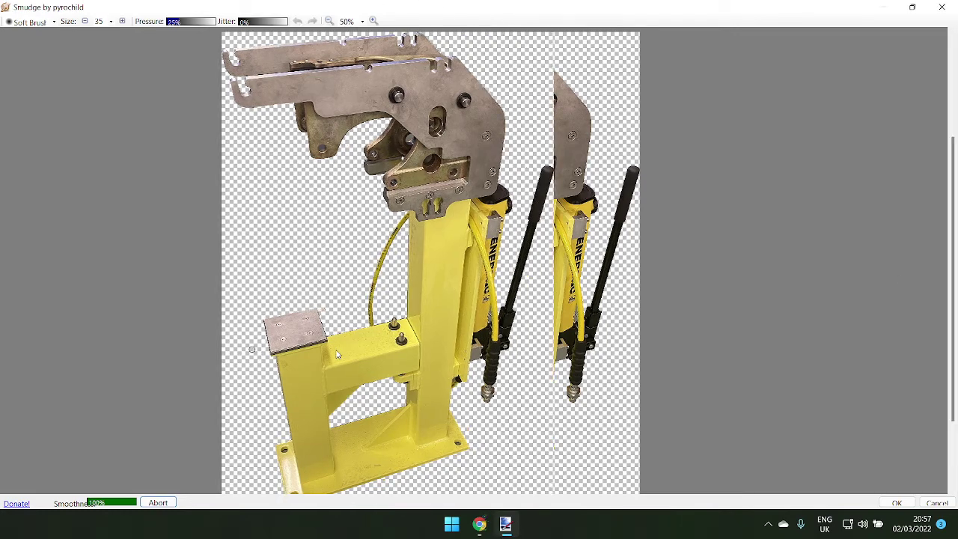
{"action": "mouse_move", "coordinate": [199, 303]}
{"action": "left_mouse_down"}
{"action": "mouse_move", "coordinate": [222, 304]}
{"action": "mouse_move", "coordinate": [201, 298]}
{"action": "mouse_move", "coordinate": [212, 292]}
{"action": "left_mouse_up"}
{"action": "left_click_drag", "start_coordinate": [129, 328], "coordinate": [108, 328]}
{"action": "mouse_move", "coordinate": [112, 283]}
{"action": "left_mouse_down"}
{"action": "mouse_move", "coordinate": [120, 278]}
{"action": "mouse_move", "coordinate": [97, 279]}
{"action": "left_mouse_up"}
{"action": "mouse_move", "coordinate": [190, 257]}
{"action": "left_mouse_down"}
{"action": "mouse_move", "coordinate": [203, 252]}
{"action": "mouse_move", "coordinate": [184, 250]}
{"action": "mouse_move", "coordinate": [191, 267]}
{"action": "mouse_move", "coordinate": [203, 257]}
{"action": "mouse_move", "coordinate": [195, 252]}
{"action": "left_mouse_up"}
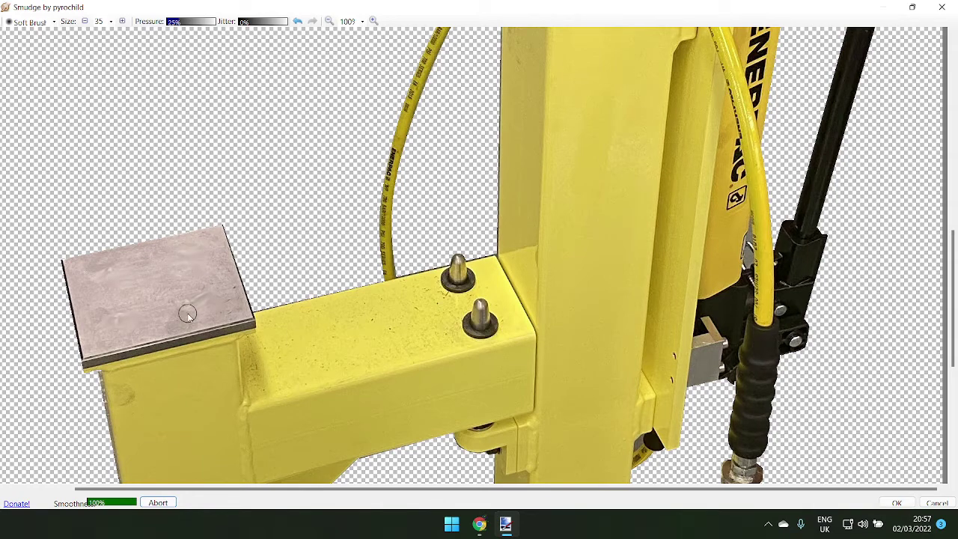
{"action": "scroll", "coordinate": [189, 315], "scroll_direction": "down", "scroll_amount": 3}
{"action": "left_click", "coordinate": [897, 503]}
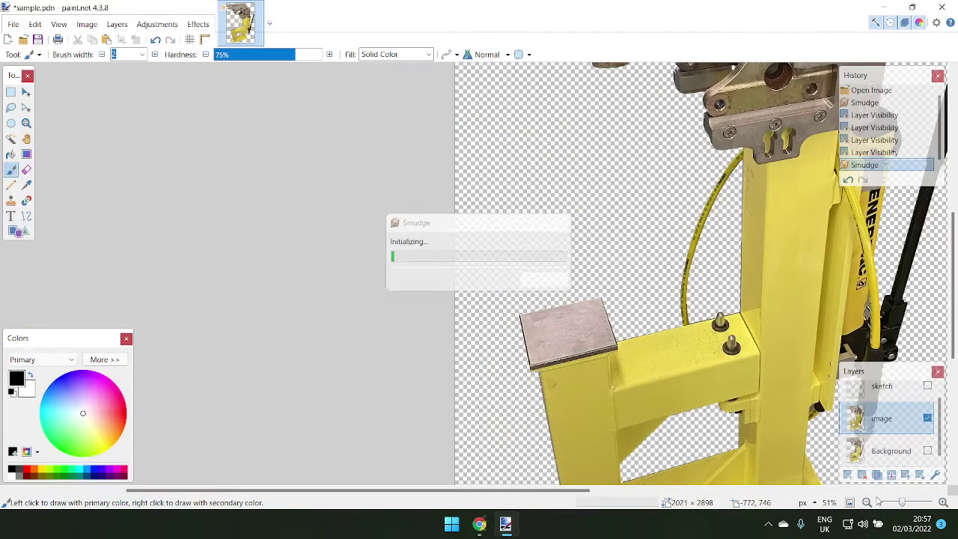
- Make Background active, then look over the whole retouched stand and the available effects
{"action": "left_click", "coordinate": [893, 454]}
{"action": "scroll", "coordinate": [618, 400], "scroll_direction": "down", "scroll_amount": 3}
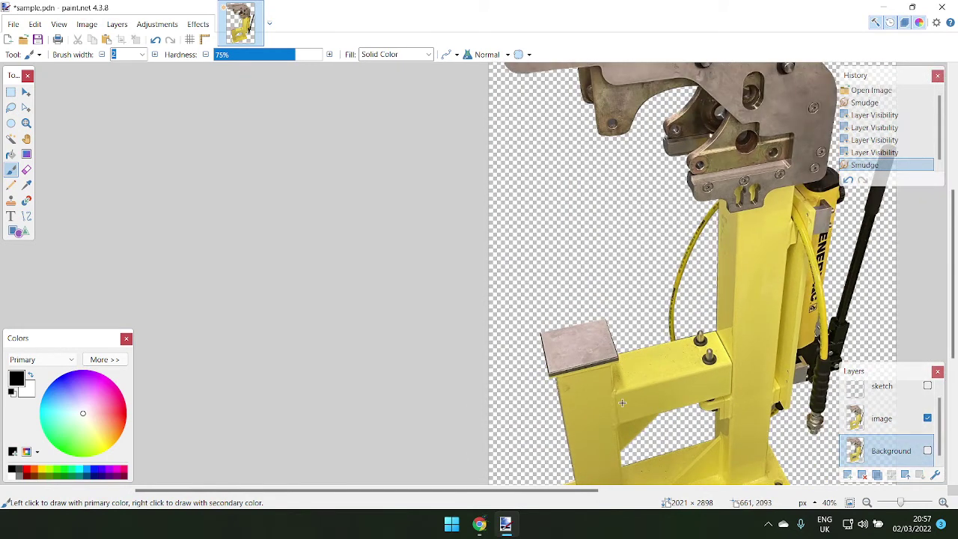
{"action": "scroll", "coordinate": [619, 400], "scroll_direction": "down", "scroll_amount": 1}
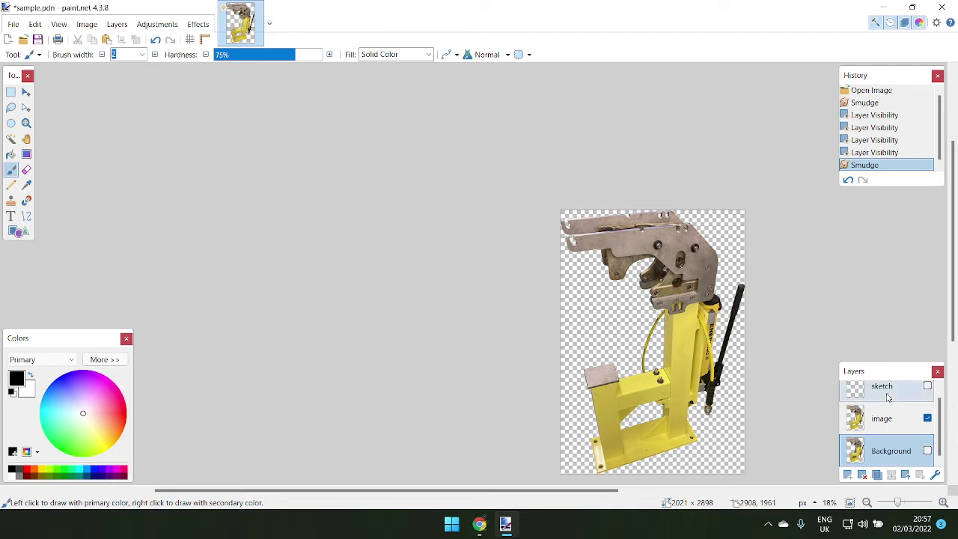
{"action": "left_click", "coordinate": [198, 24]}
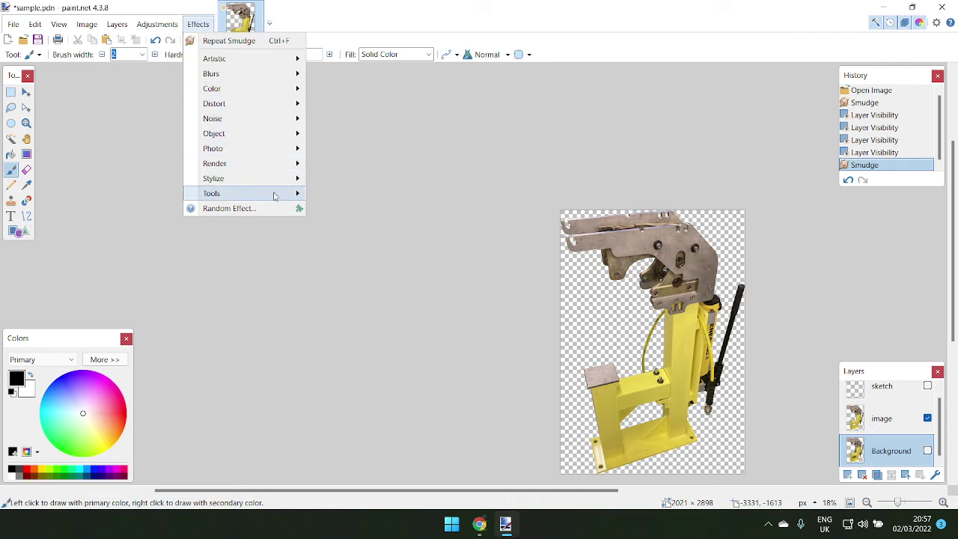
{"action": "mouse_move", "coordinate": [275, 200]}
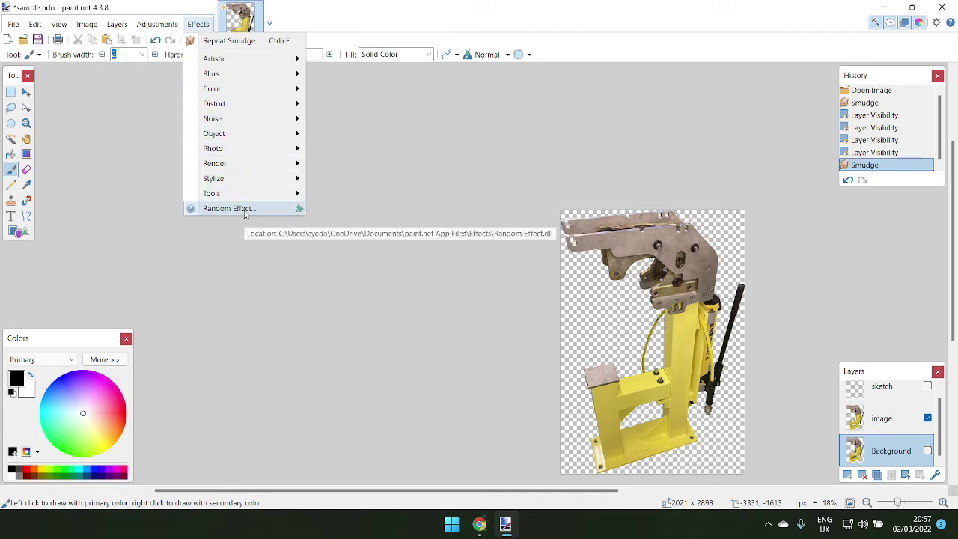
{"action": "left_click", "coordinate": [451, 341]}
{"action": "scroll", "coordinate": [772, 444], "scroll_direction": "down", "scroll_amount": 1}
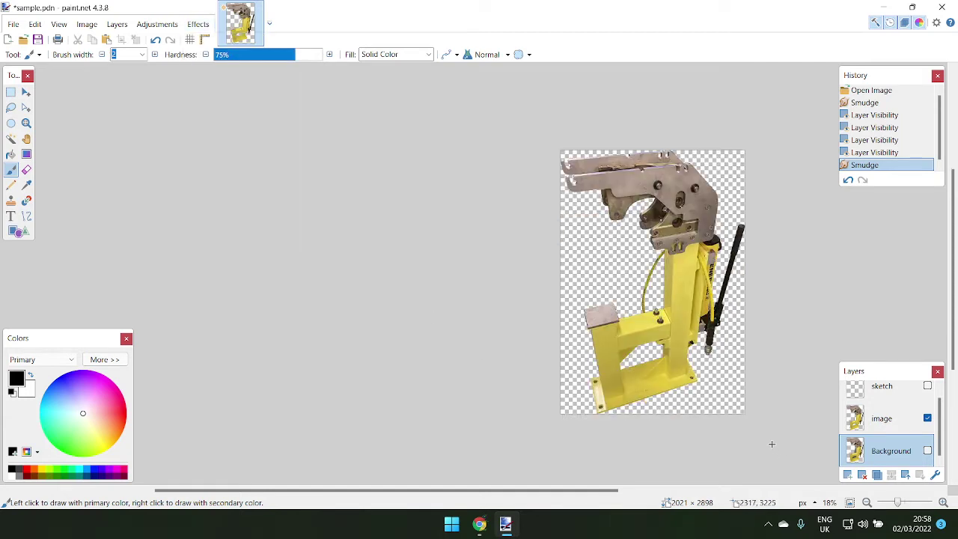
{"action": "scroll", "coordinate": [794, 351], "scroll_direction": "up", "scroll_amount": 1}
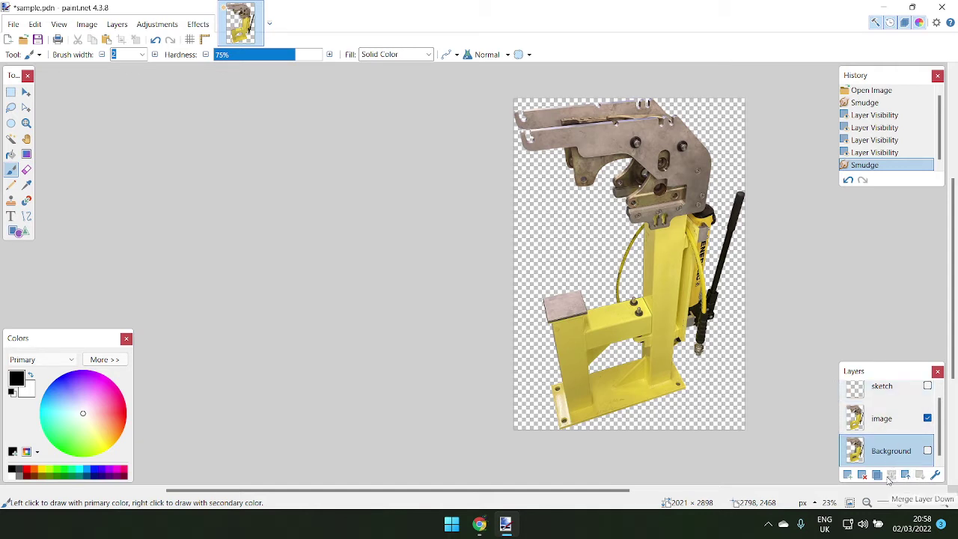
- Try merging the sketch layer down into image and on into Background, and undo both merges
{"action": "left_click", "coordinate": [886, 391]}
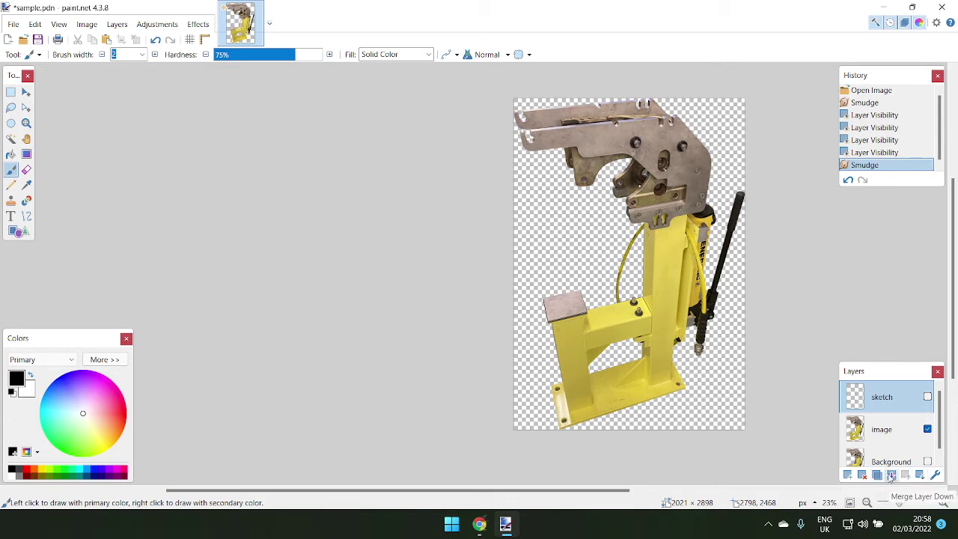
{"action": "left_click", "coordinate": [891, 475]}
{"action": "left_click", "coordinate": [891, 476]}
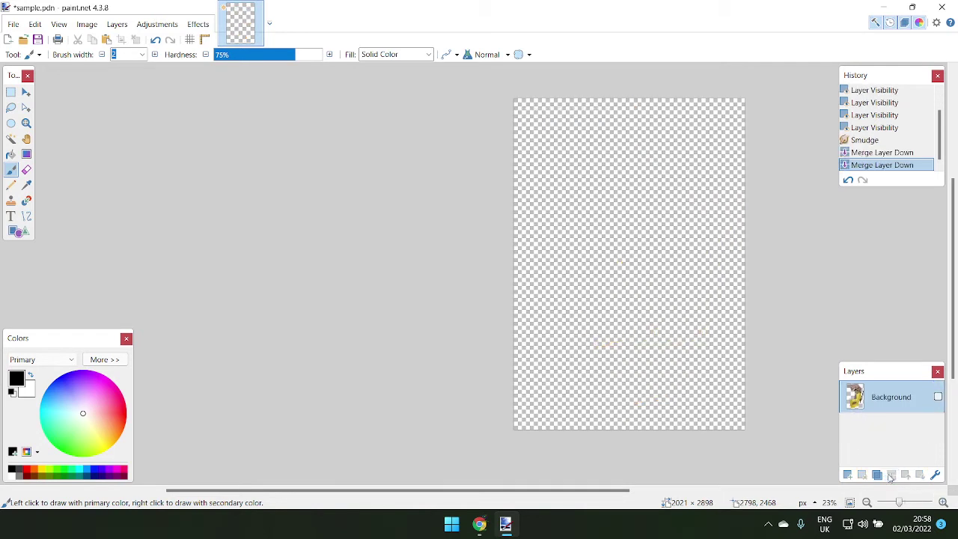
{"action": "key", "text": "ctrl+z"}
{"action": "key", "text": "ctrl+z"}
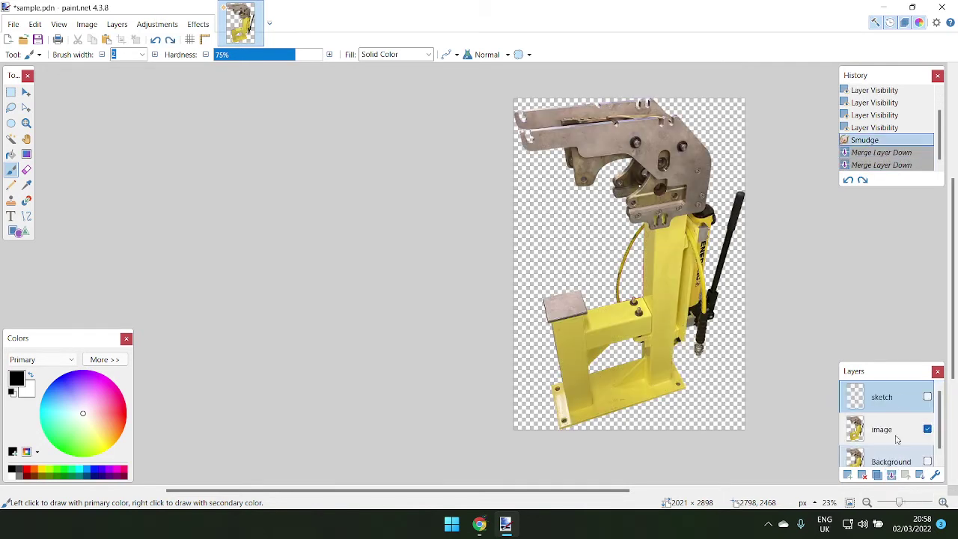
- Add a new layer above image, try a diagonal black-to-white gradient on it, and undo the gradient
{"action": "left_click", "coordinate": [902, 442]}
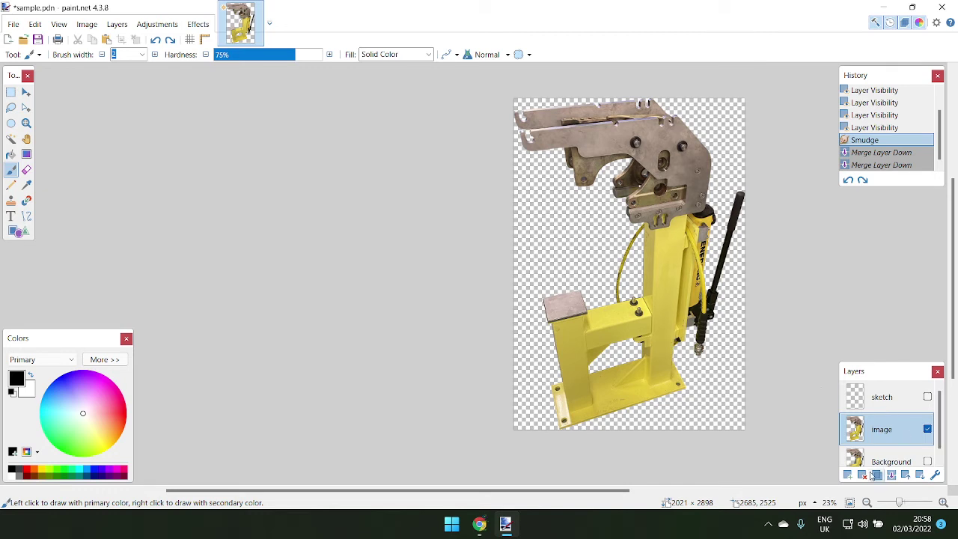
{"action": "left_click", "coordinate": [847, 475]}
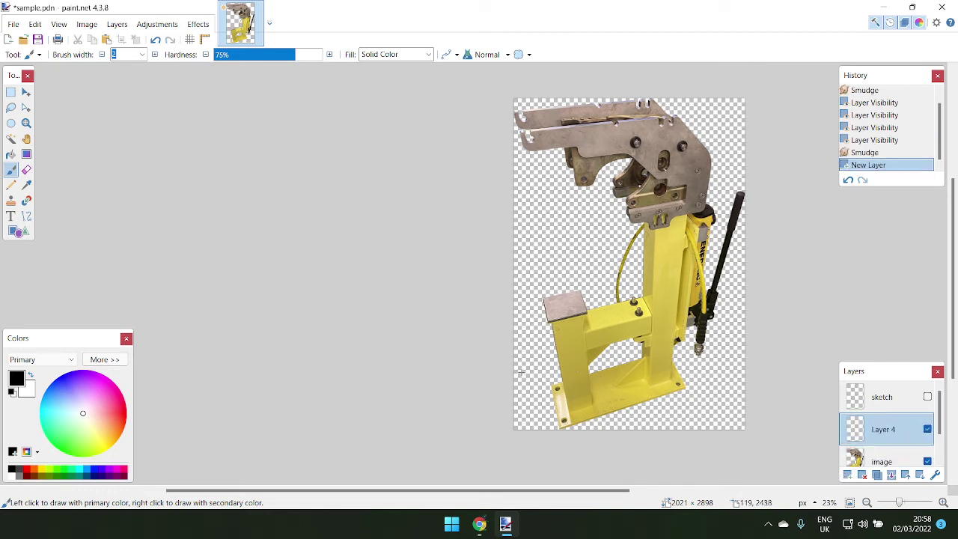
{"action": "left_click", "coordinate": [26, 154]}
{"action": "left_click_drag", "start_coordinate": [560, 280], "coordinate": [649, 336]}
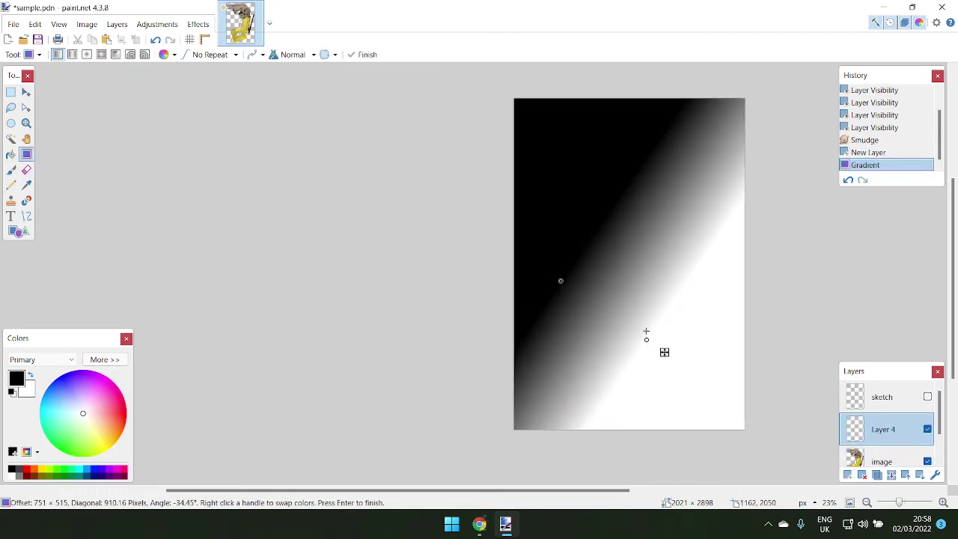
{"action": "key", "text": "ctrl+z"}
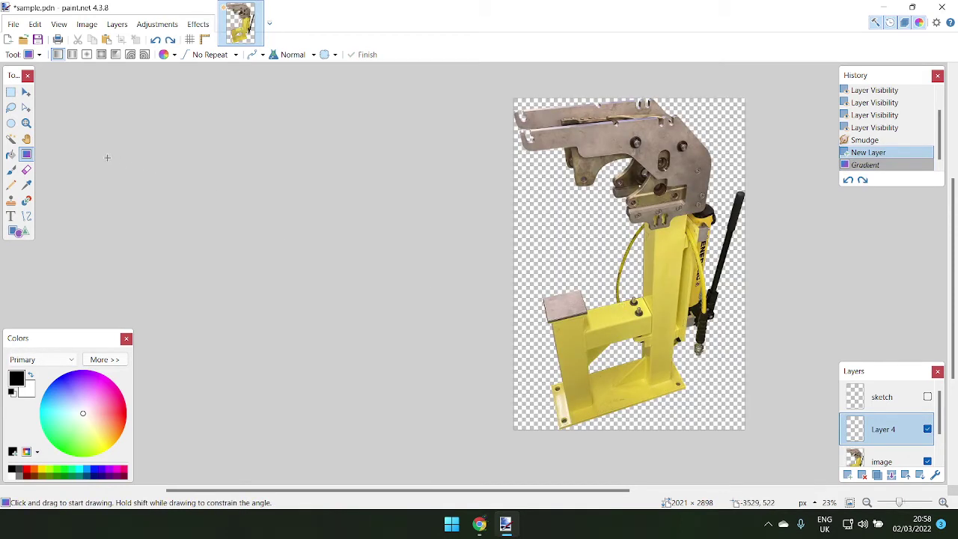
- Scribble with the black Paintbrush above the metal plate on the new layer and merge that layer down into image
{"action": "left_click", "coordinate": [10, 169]}
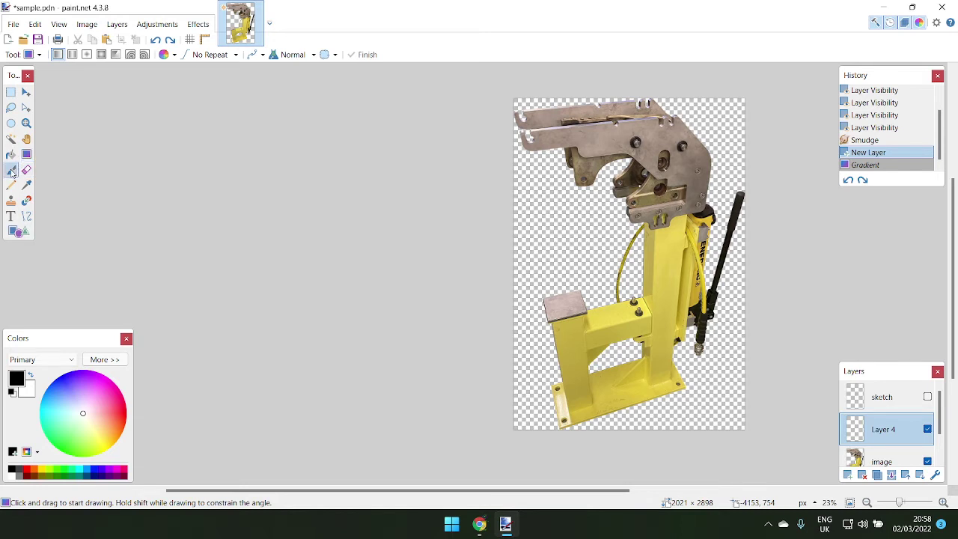
{"action": "mouse_move", "coordinate": [562, 264]}
{"action": "left_mouse_down"}
{"action": "mouse_move", "coordinate": [586, 300]}
{"action": "mouse_move", "coordinate": [567, 291]}
{"action": "mouse_move", "coordinate": [575, 299]}
{"action": "mouse_move", "coordinate": [567, 307]}
{"action": "mouse_move", "coordinate": [550, 302]}
{"action": "mouse_move", "coordinate": [576, 289]}
{"action": "left_mouse_up"}
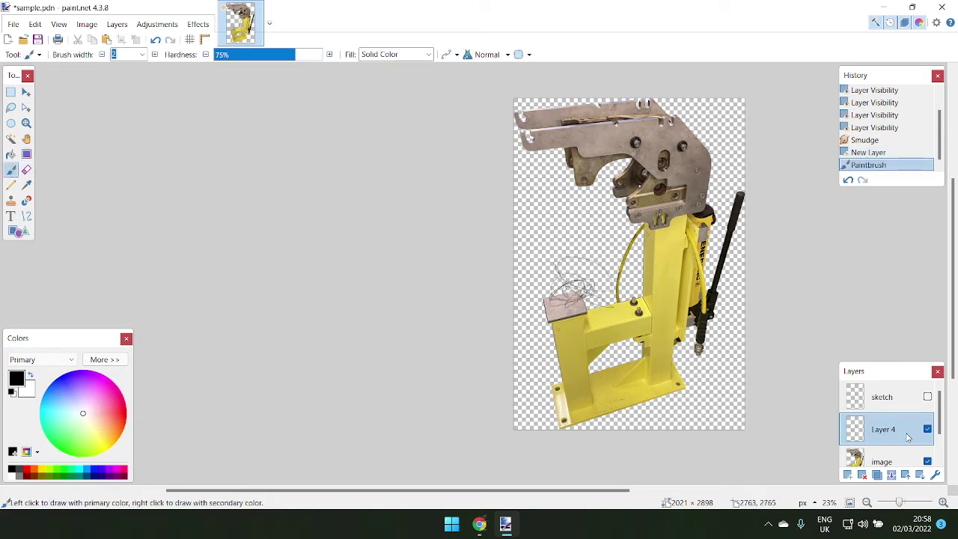
{"action": "scroll", "coordinate": [908, 438], "scroll_direction": "down", "scroll_amount": 1}
{"action": "scroll", "coordinate": [889, 438], "scroll_direction": "up", "scroll_amount": 1}
{"action": "scroll", "coordinate": [913, 431], "scroll_direction": "down", "scroll_amount": 1}
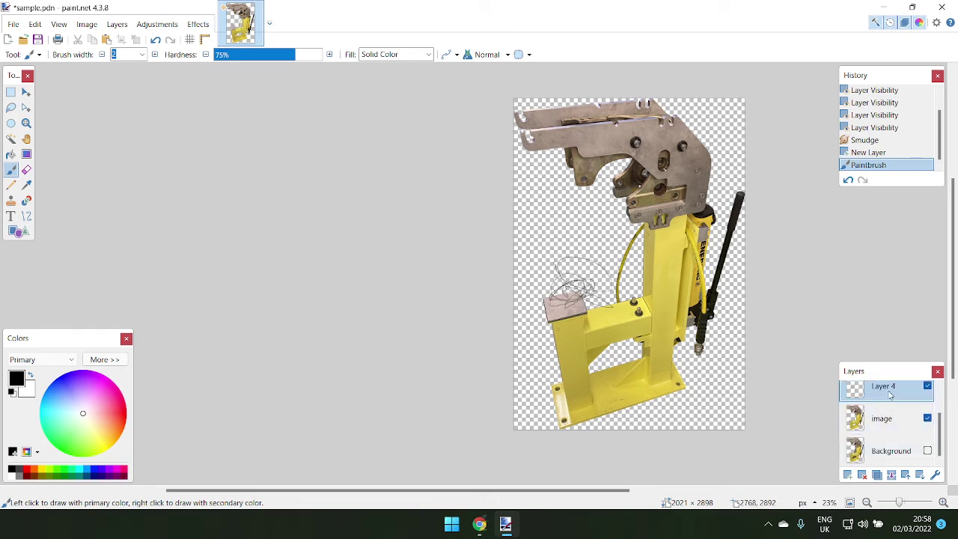
{"action": "left_click", "coordinate": [892, 476]}
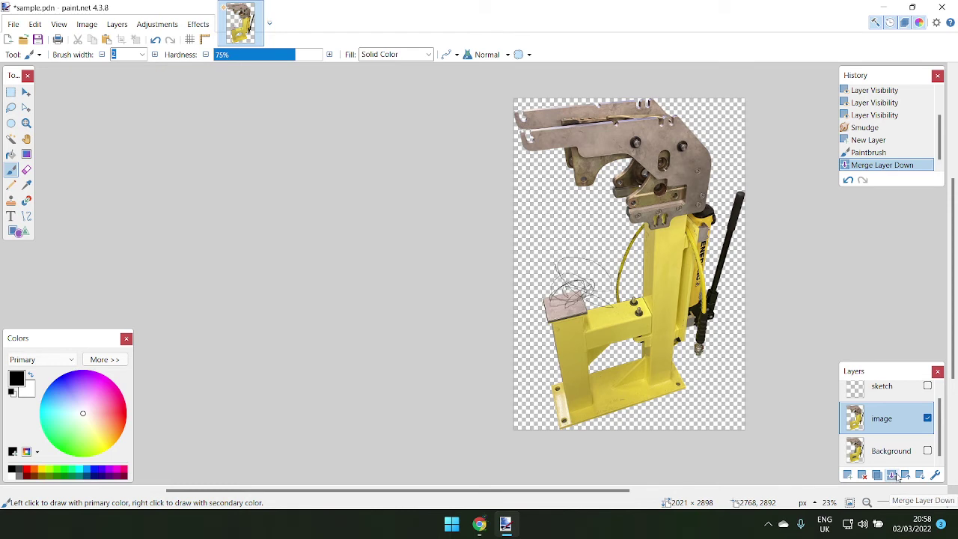
- Delete the sketch layer and keep the image layer active
{"action": "left_click", "coordinate": [906, 394]}
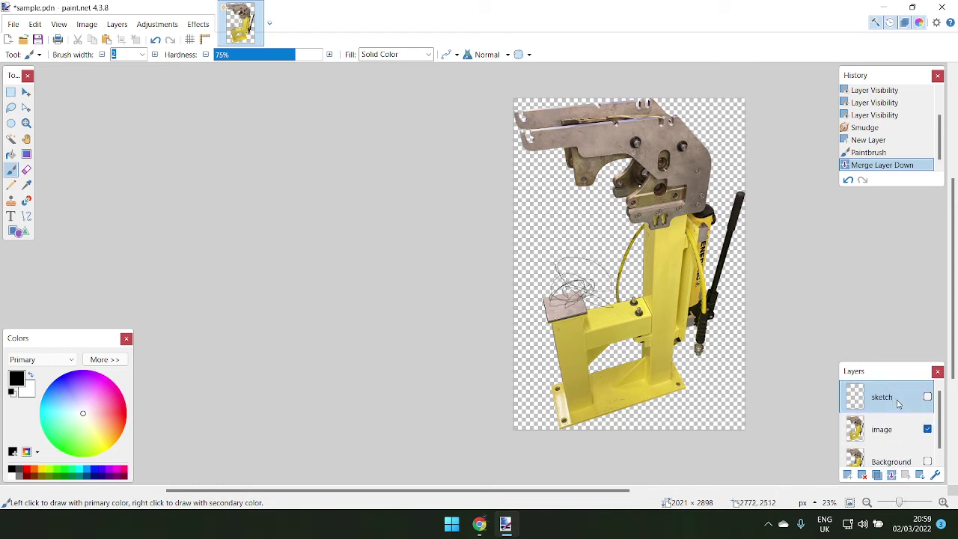
{"action": "left_click", "coordinate": [862, 475]}
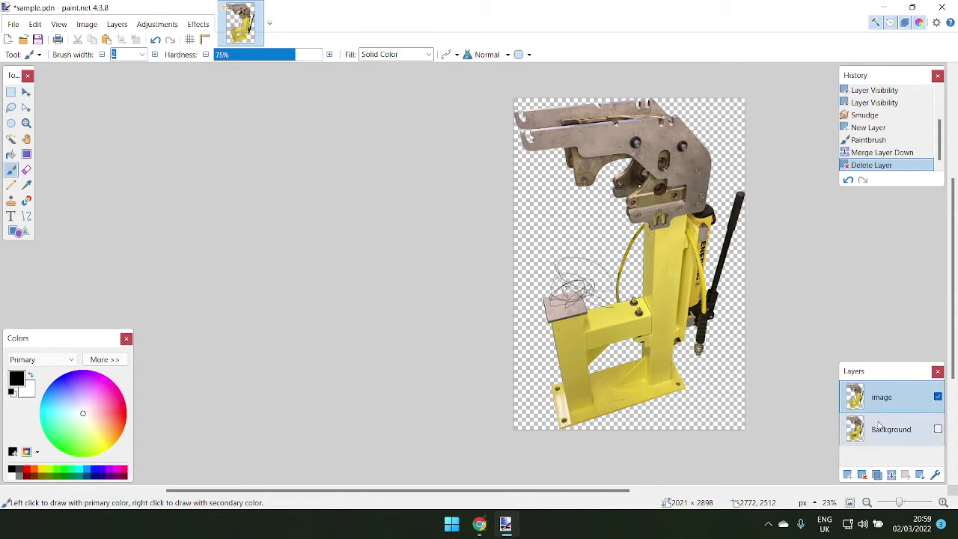
{"action": "left_click", "coordinate": [880, 427]}
{"action": "left_click", "coordinate": [895, 399]}
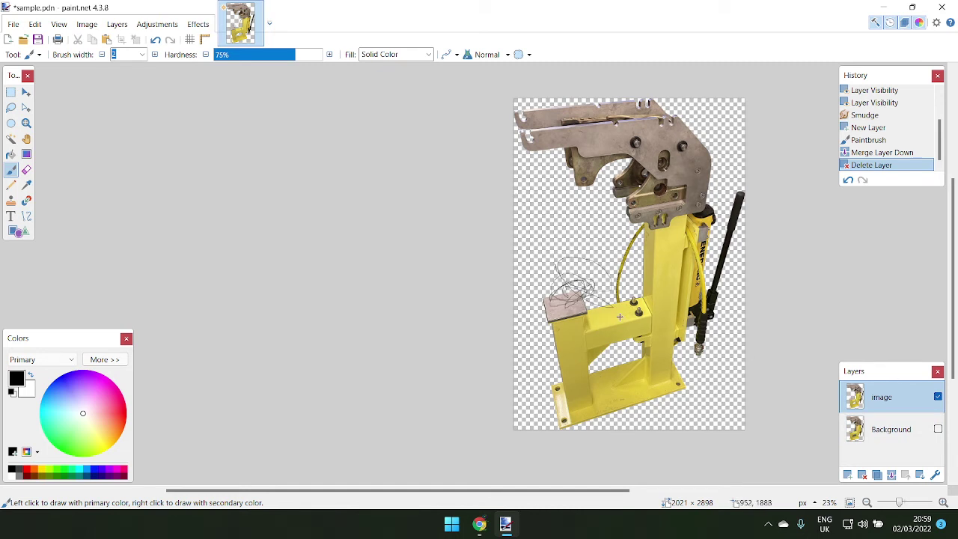
- Undo the layer deletion, the merge, the Paintbrush scribble and the added layer
{"action": "key", "text": "ctrl+z"}
{"action": "key", "text": "ctrl+z"}
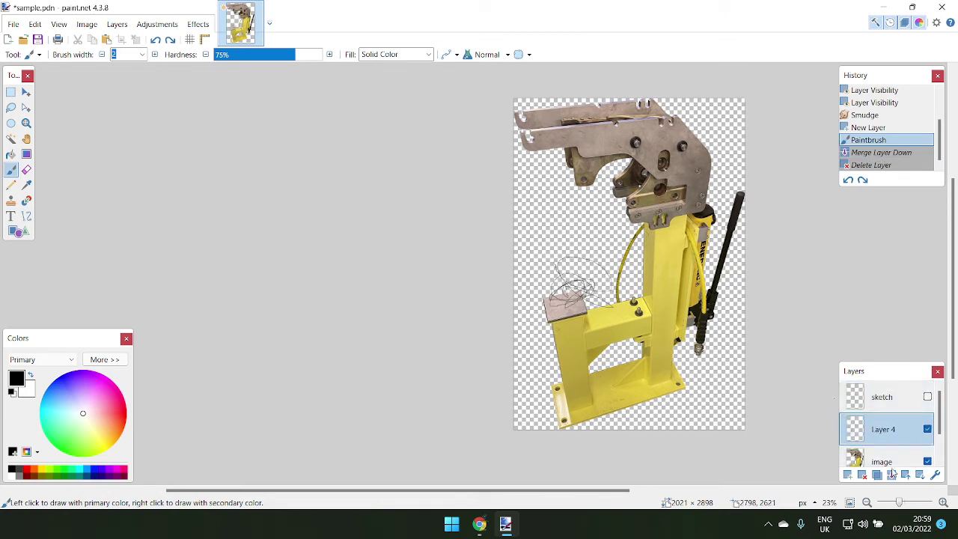
{"action": "key", "text": "ctrl+z"}
{"action": "key", "text": "ctrl+z"}
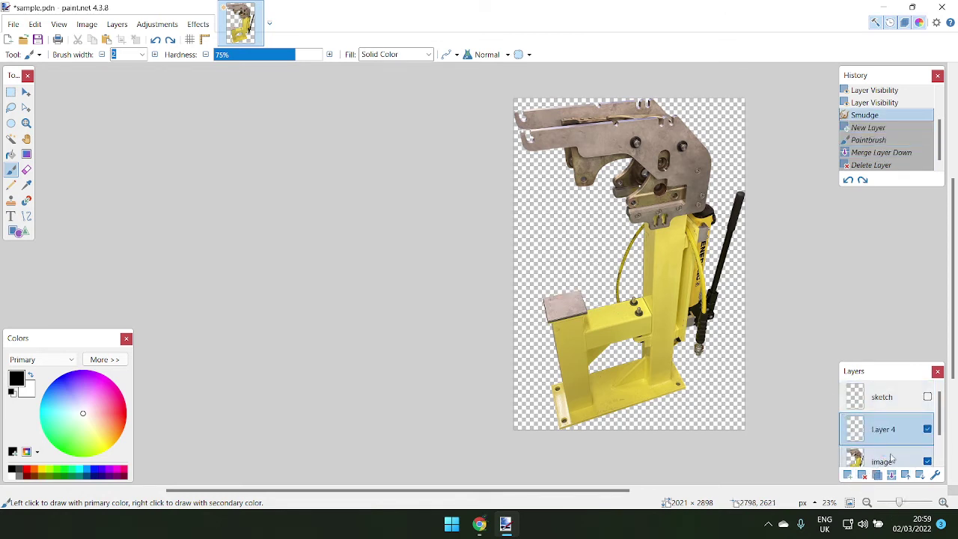
- Switch the sketch layer's visibility on and off, and try flattening all layers into one before undoing the flatten
{"action": "left_click", "coordinate": [910, 390]}
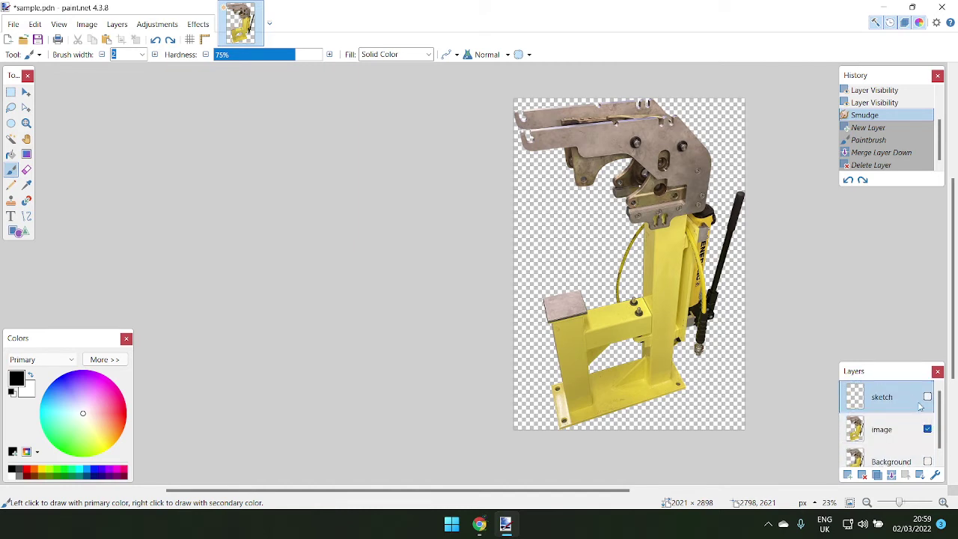
{"action": "left_click", "coordinate": [928, 398]}
{"action": "left_click", "coordinate": [929, 400]}
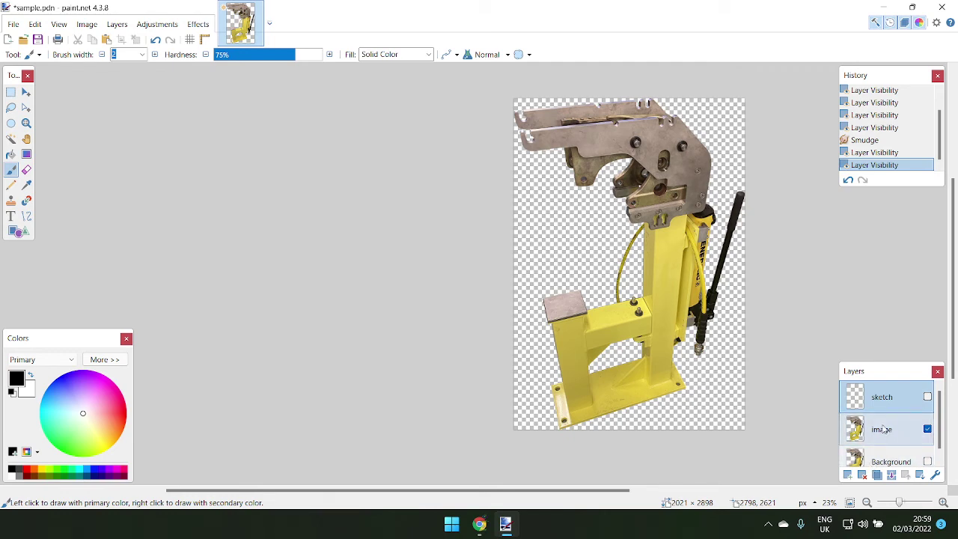
{"action": "key", "text": "ctrl+shift+f"}
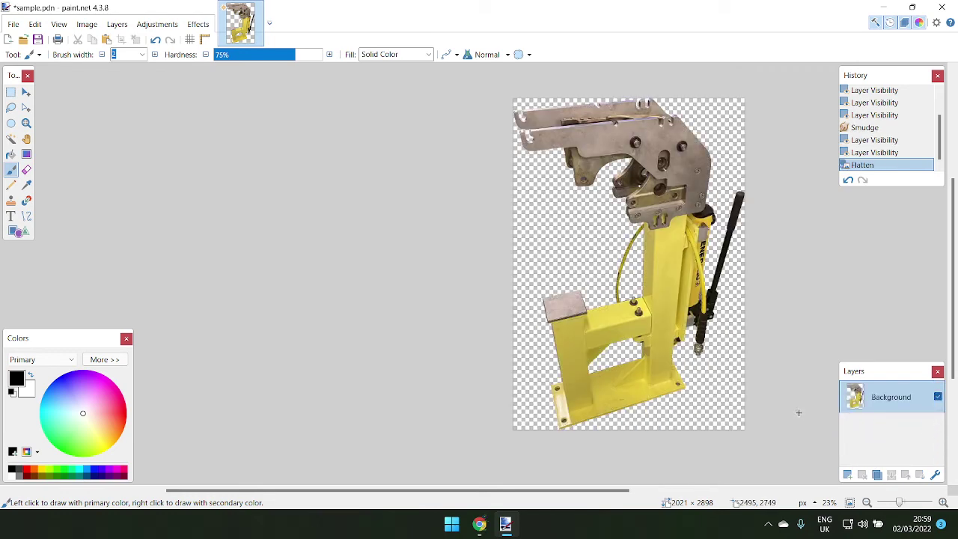
{"action": "key", "text": "ctrl+z"}
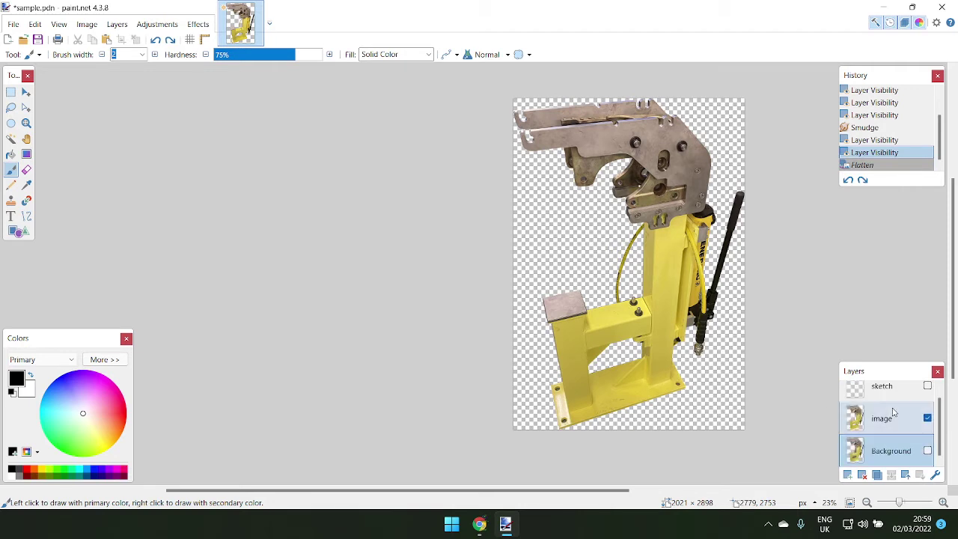
- Merge the sketch layer down into the image layer
{"action": "left_click", "coordinate": [891, 476]}
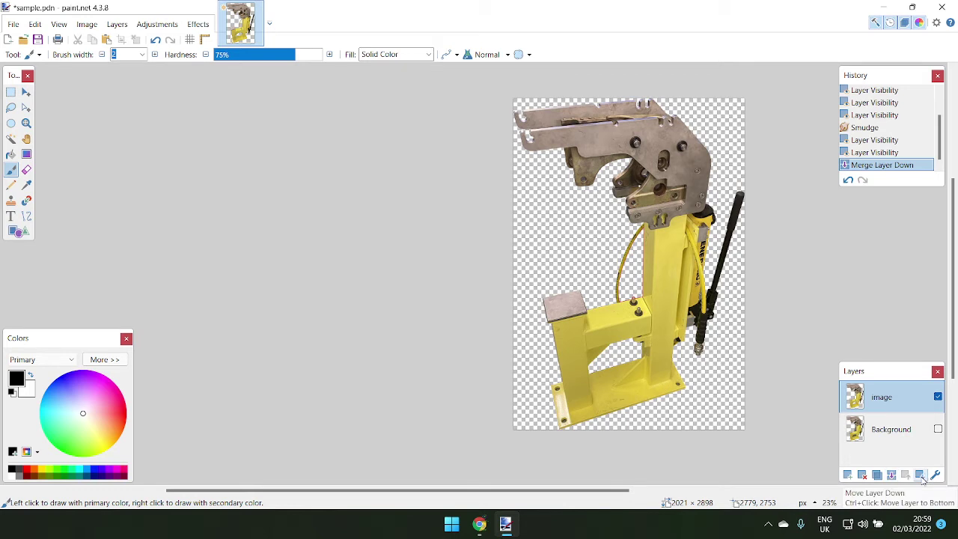
- Try merging the image layer down into Background, first with Background hidden and again with it visible, undoing each merge and hiding Background again
{"action": "left_click", "coordinate": [892, 477]}
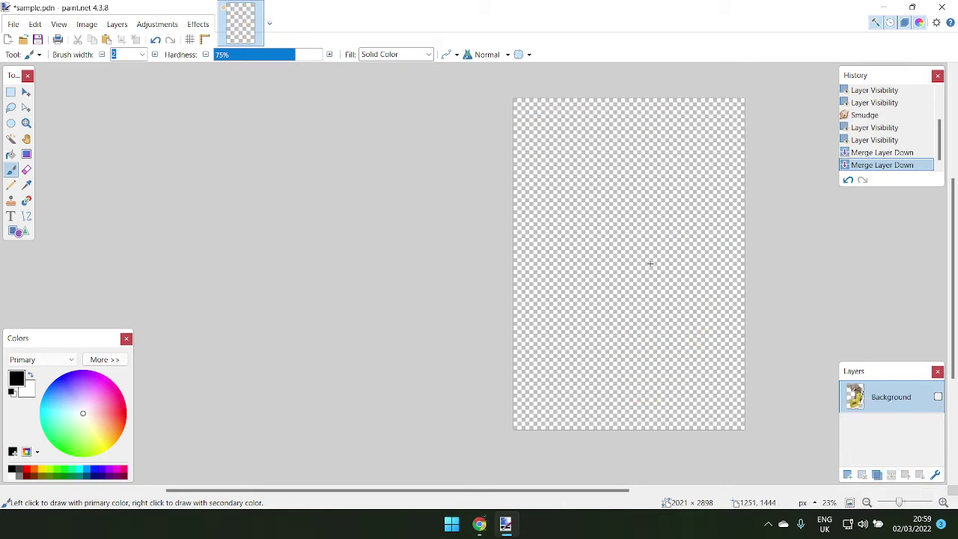
{"action": "key", "text": "ctrl+z"}
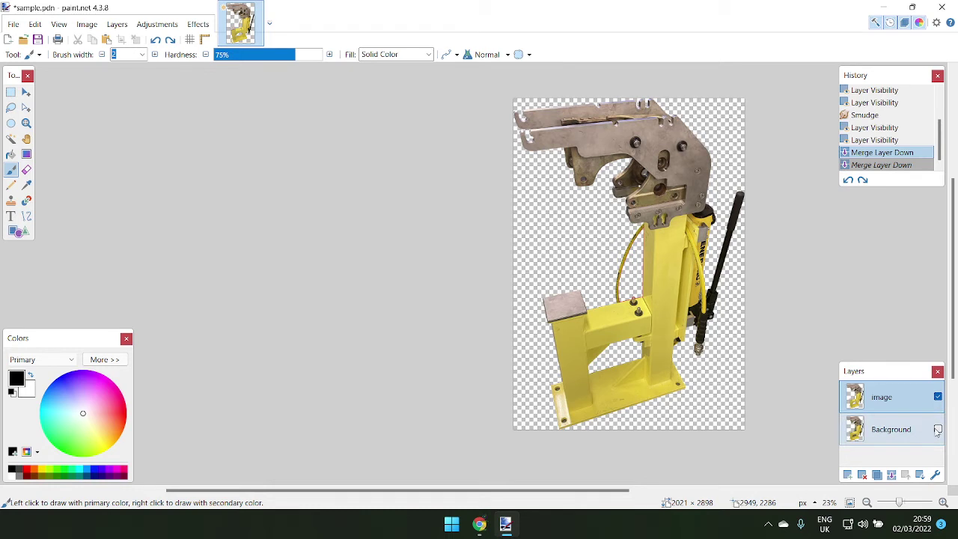
{"action": "left_click", "coordinate": [938, 430]}
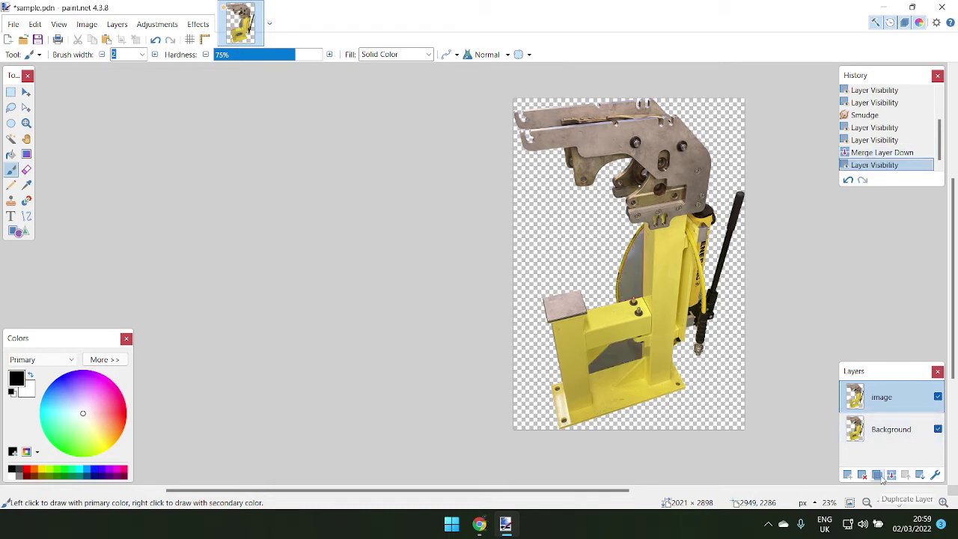
{"action": "left_click", "coordinate": [891, 476]}
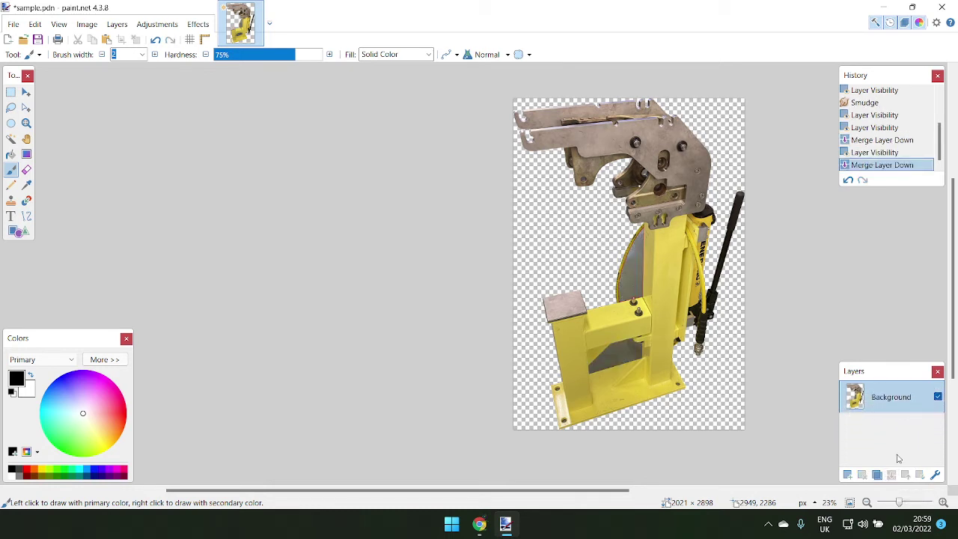
{"action": "key", "text": "ctrl+z"}
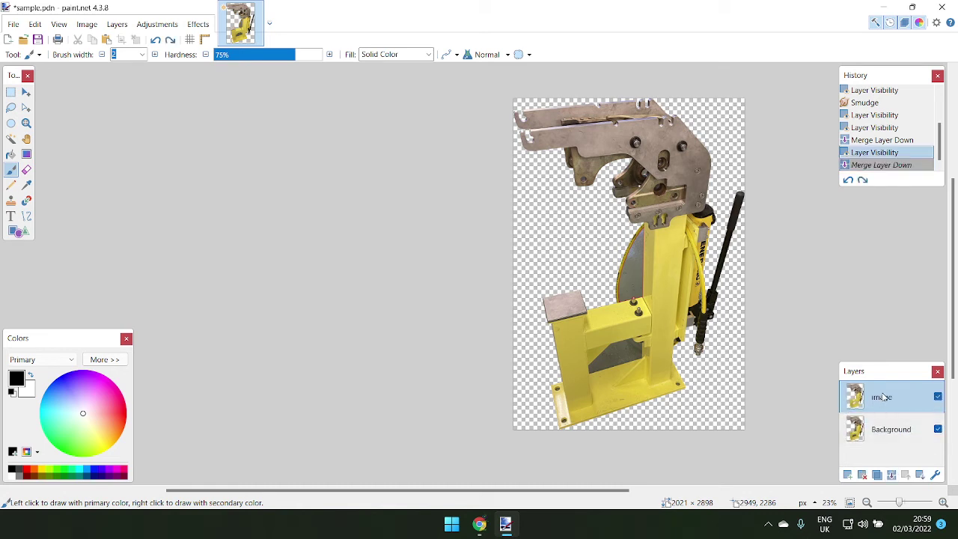
{"action": "left_click", "coordinate": [938, 430]}
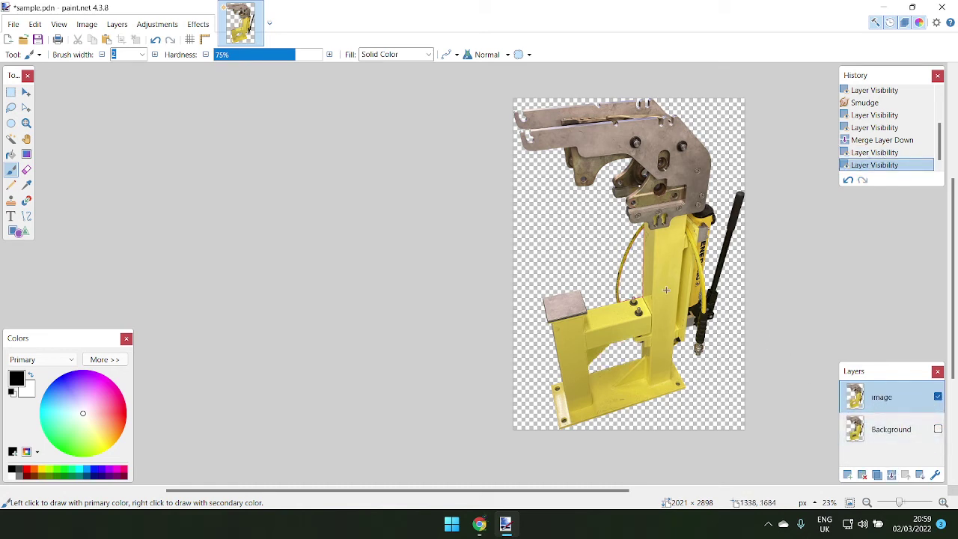
- Flatten all layers into one and select the whole canvas
{"action": "scroll", "coordinate": [635, 300], "scroll_direction": "up", "scroll_amount": 4}
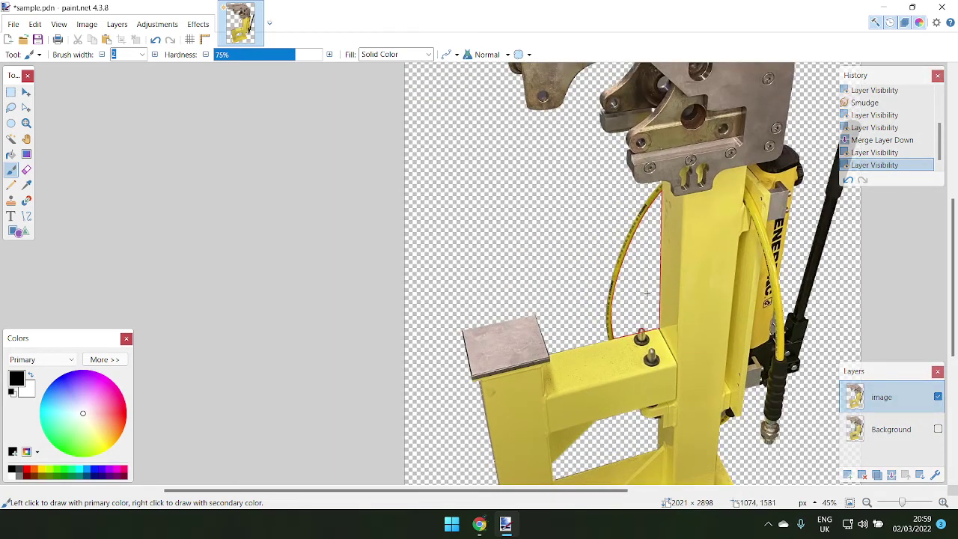
{"action": "scroll", "coordinate": [646, 294], "scroll_direction": "up", "scroll_amount": 2}
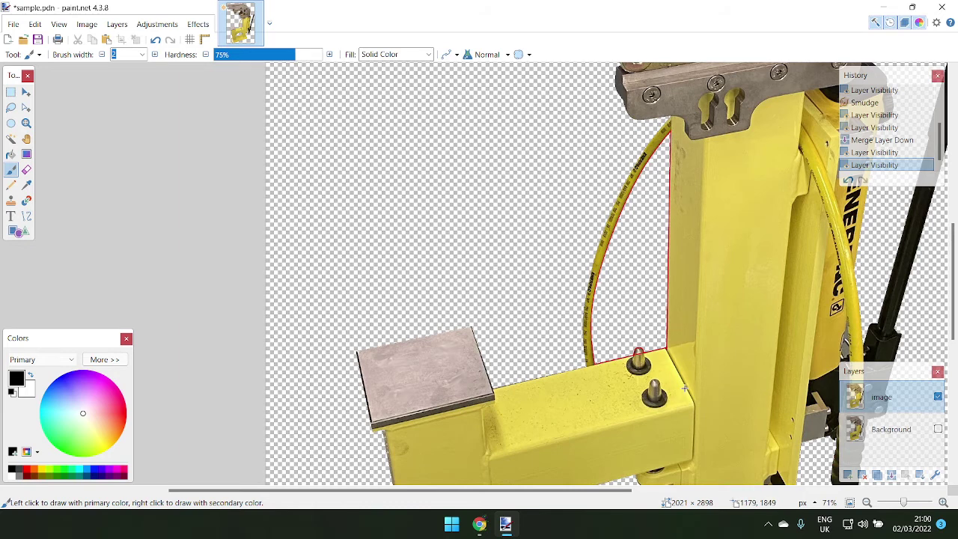
{"action": "scroll", "coordinate": [685, 393], "scroll_direction": "down", "scroll_amount": 3}
{"action": "scroll", "coordinate": [691, 403], "scroll_direction": "down", "scroll_amount": 1}
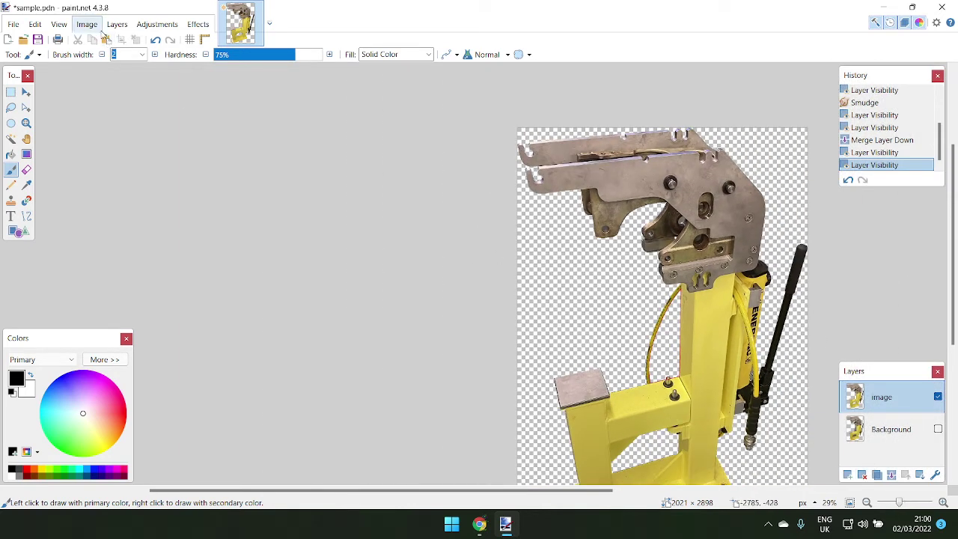
{"action": "left_click", "coordinate": [116, 25]}
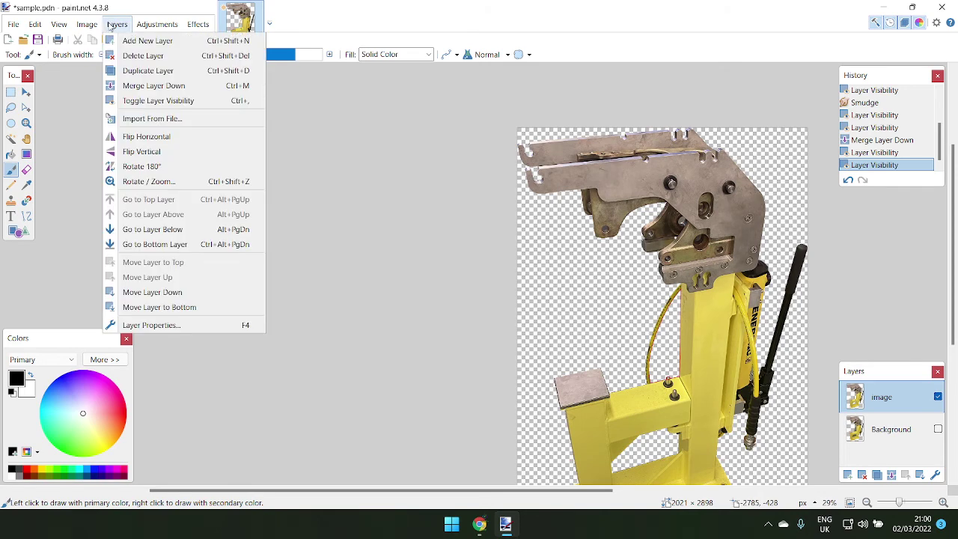
{"action": "mouse_move", "coordinate": [92, 28]}
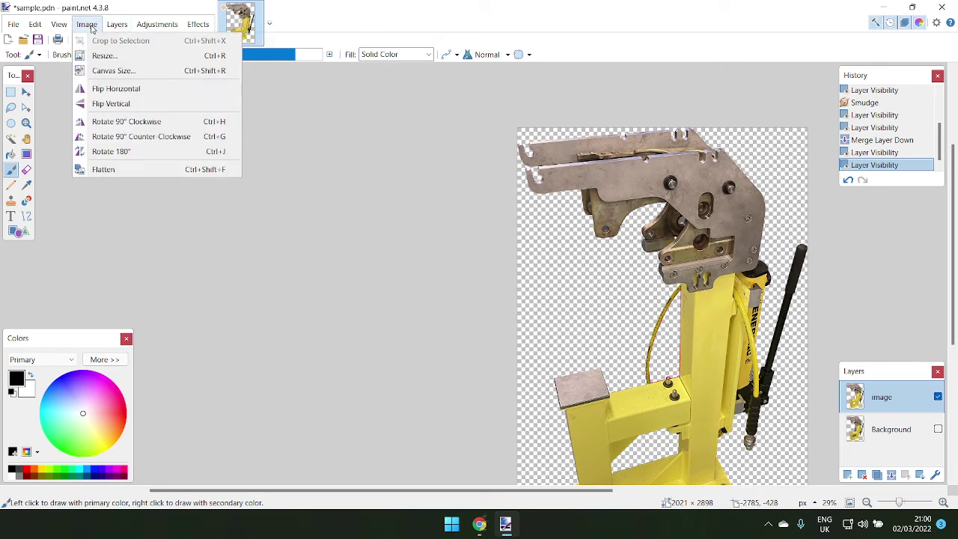
{"action": "left_click", "coordinate": [112, 171]}
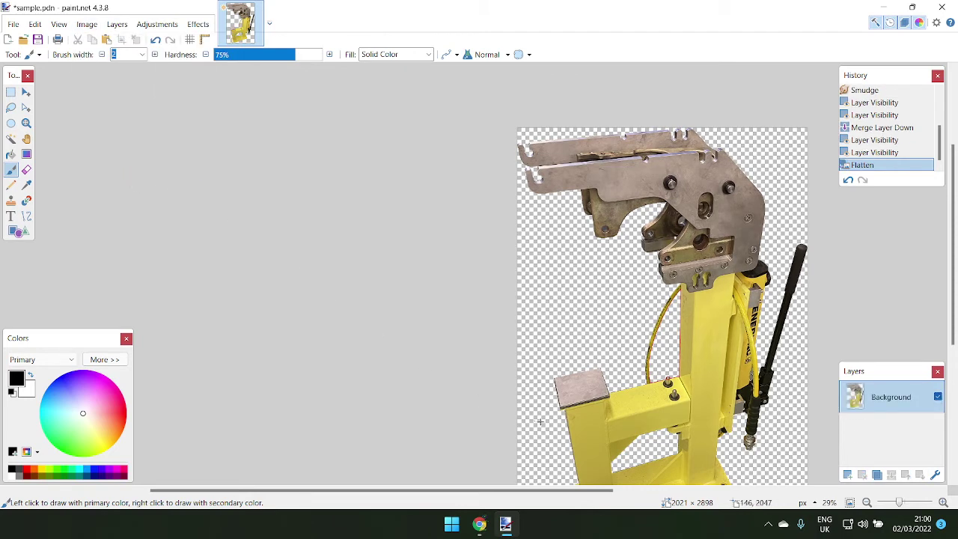
{"action": "scroll", "coordinate": [642, 440], "scroll_direction": "down", "scroll_amount": 2}
{"action": "scroll", "coordinate": [697, 337], "scroll_direction": "down", "scroll_amount": 3}
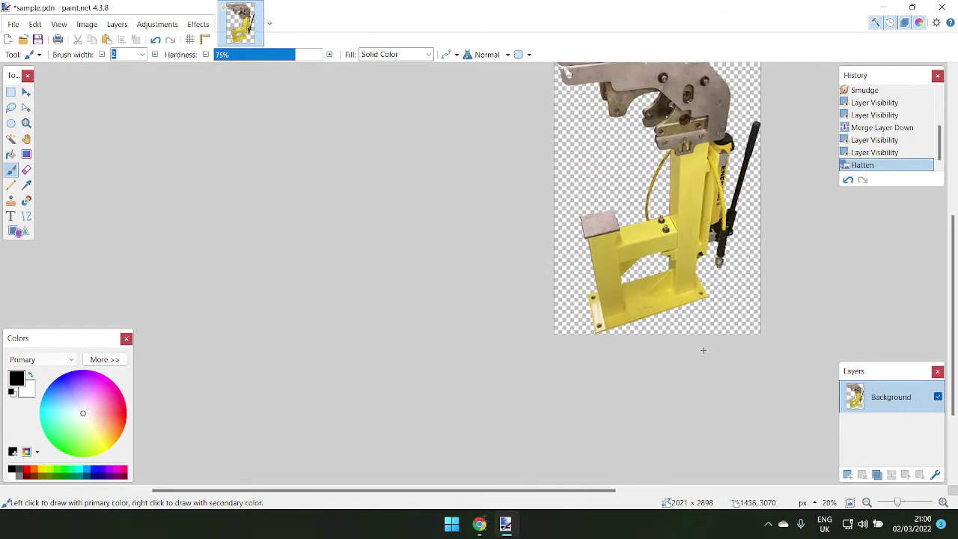
{"action": "scroll", "coordinate": [711, 374], "scroll_direction": "up", "scroll_amount": 2}
{"action": "key", "text": "ctrl+a"}
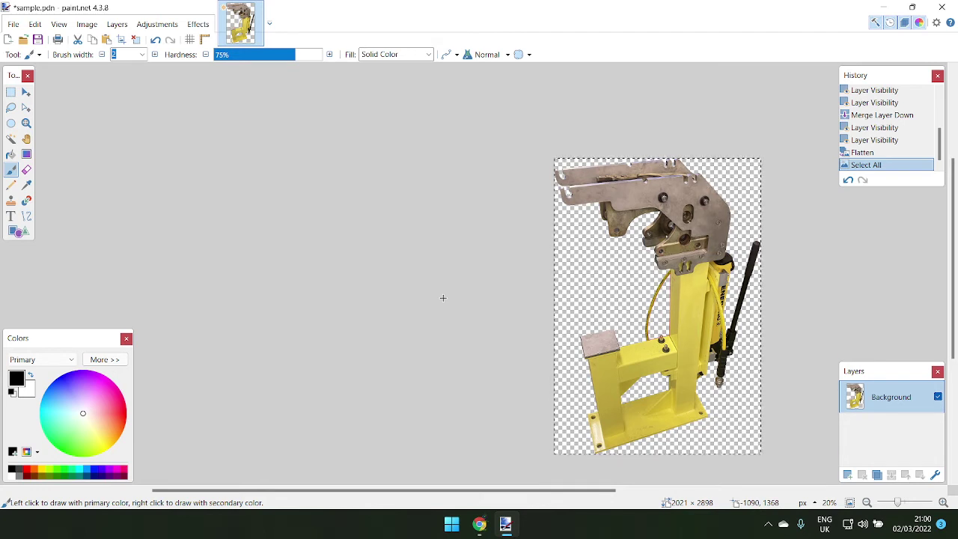
- Undo the selection, the flatten, the Background visibility changes and the merge of the sketch layer
{"action": "left_click", "coordinate": [13, 24]}
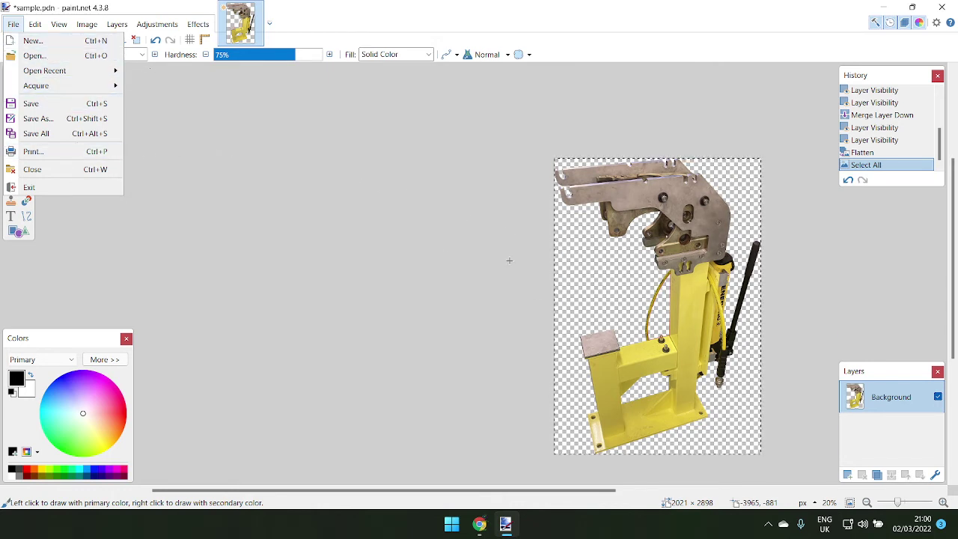
{"action": "left_click", "coordinate": [504, 297]}
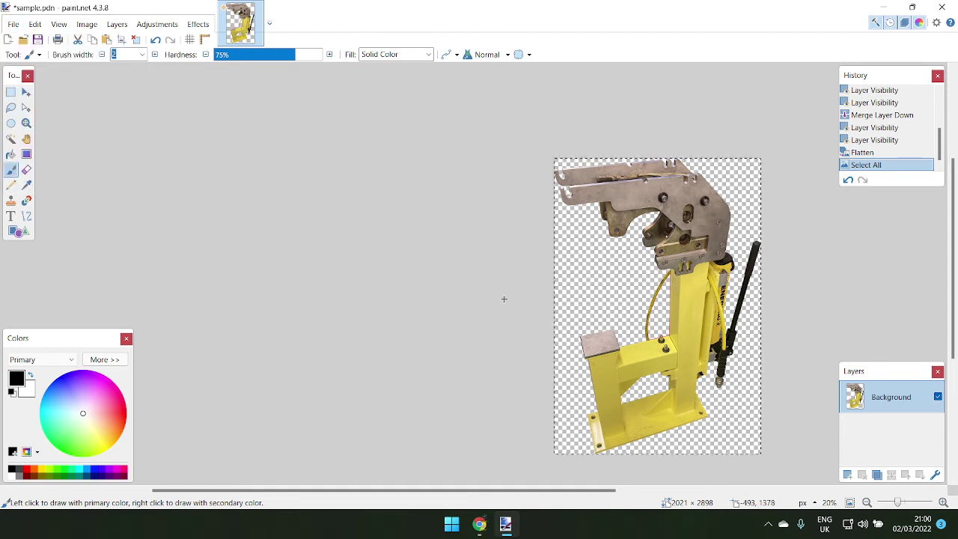
{"action": "key", "text": "ctrl+z"}
{"action": "key", "text": "ctrl+z"}
{"action": "key", "text": "ctrl+z"}
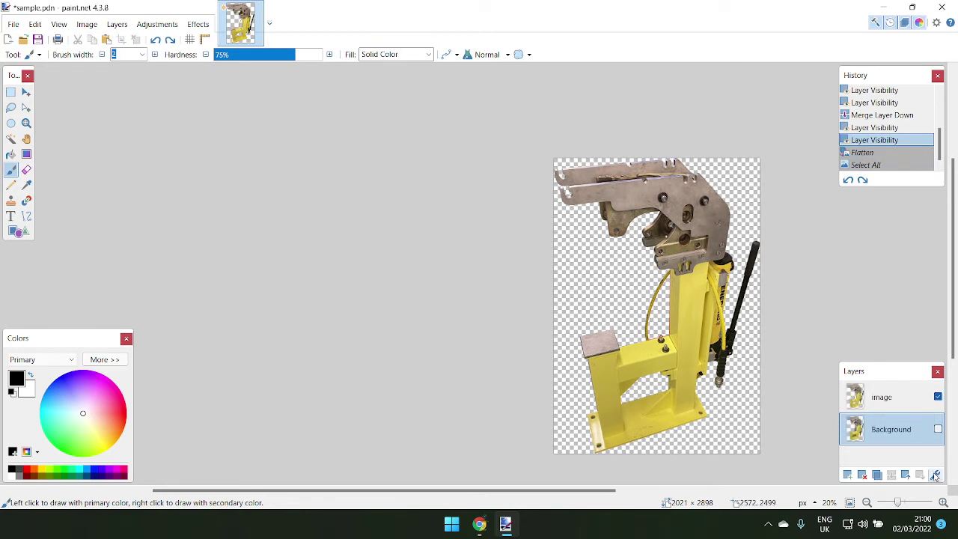
{"action": "key", "text": "ctrl+z"}
{"action": "key", "text": "ctrl+z"}
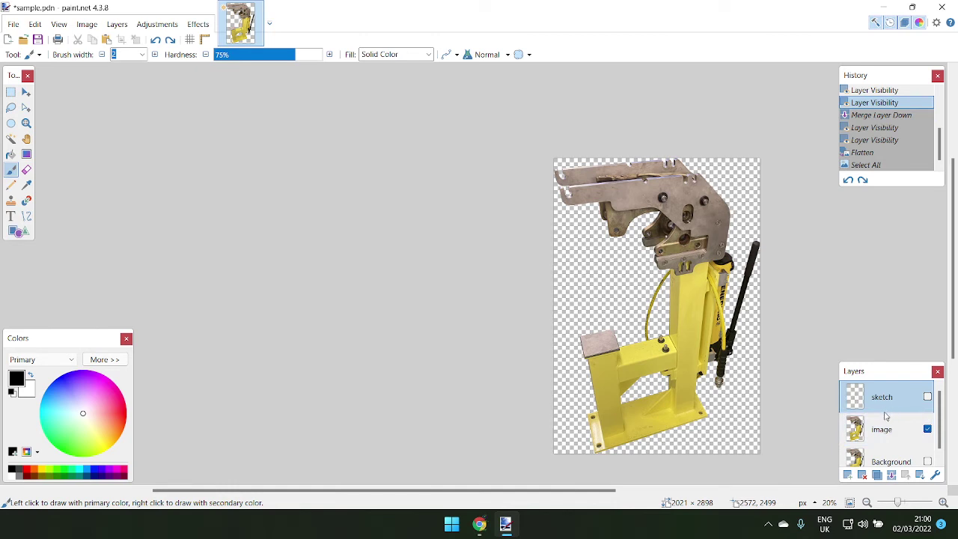
- Select the Background layer and switch its visibility on and off to compare it with the image layer's cutout
{"action": "left_click", "coordinate": [890, 460]}
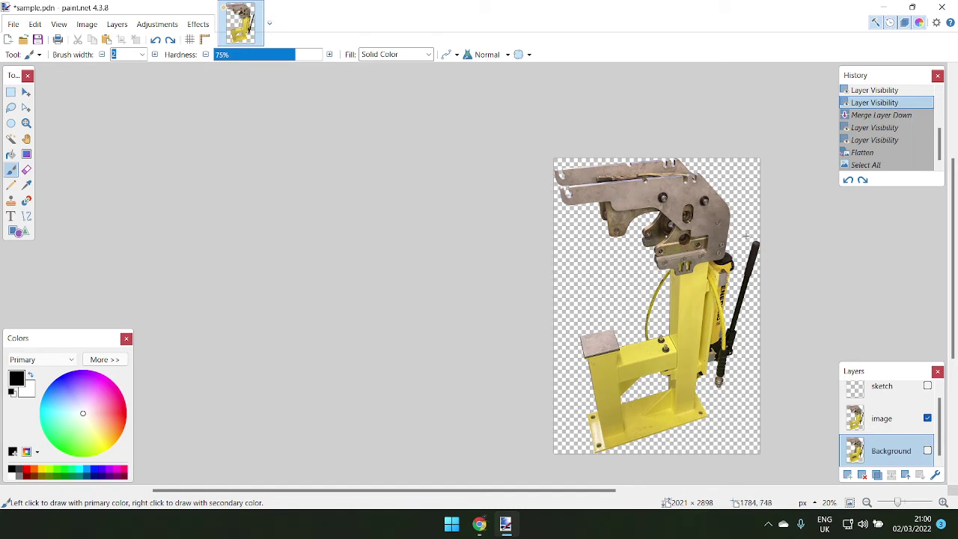
{"action": "left_click", "coordinate": [888, 420]}
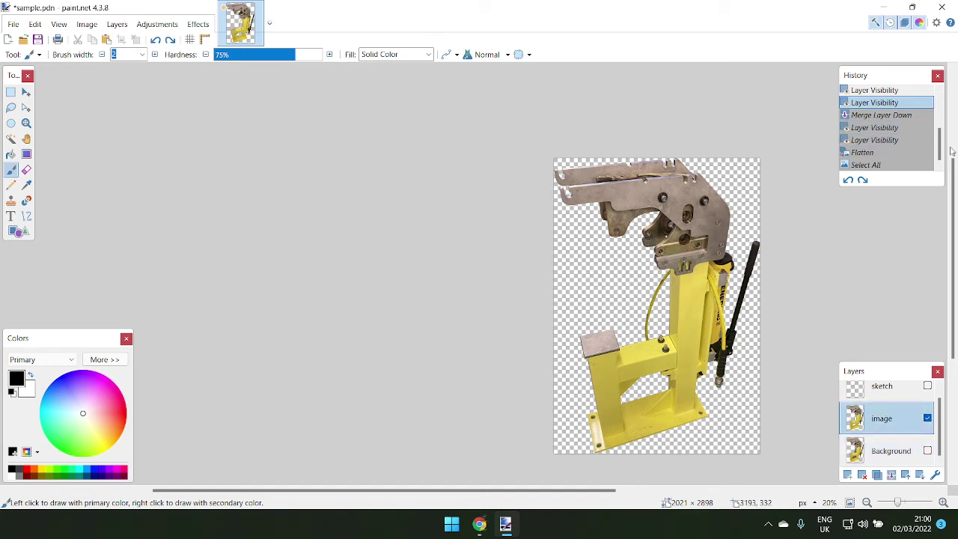
{"action": "left_click_drag", "start_coordinate": [942, 143], "coordinate": [942, 129]}
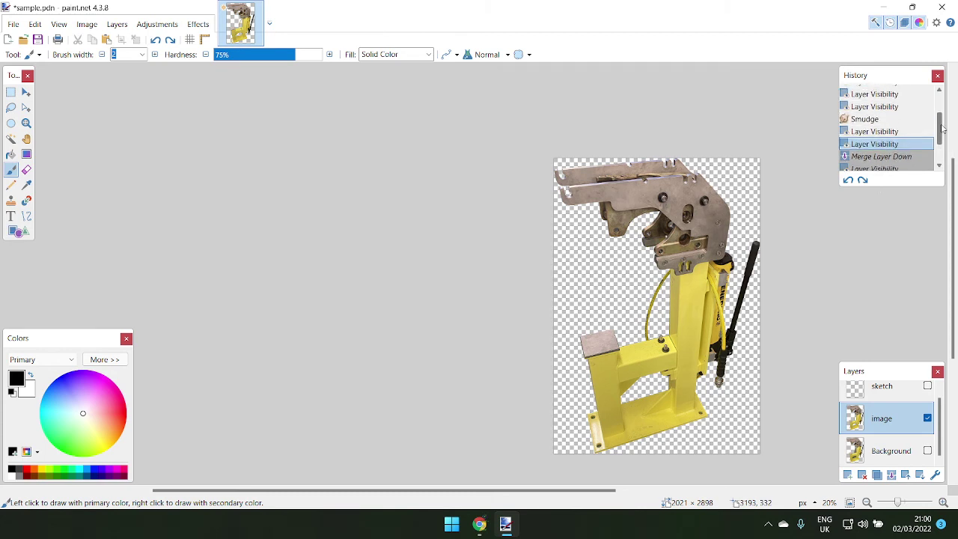
{"action": "left_click", "coordinate": [923, 460]}
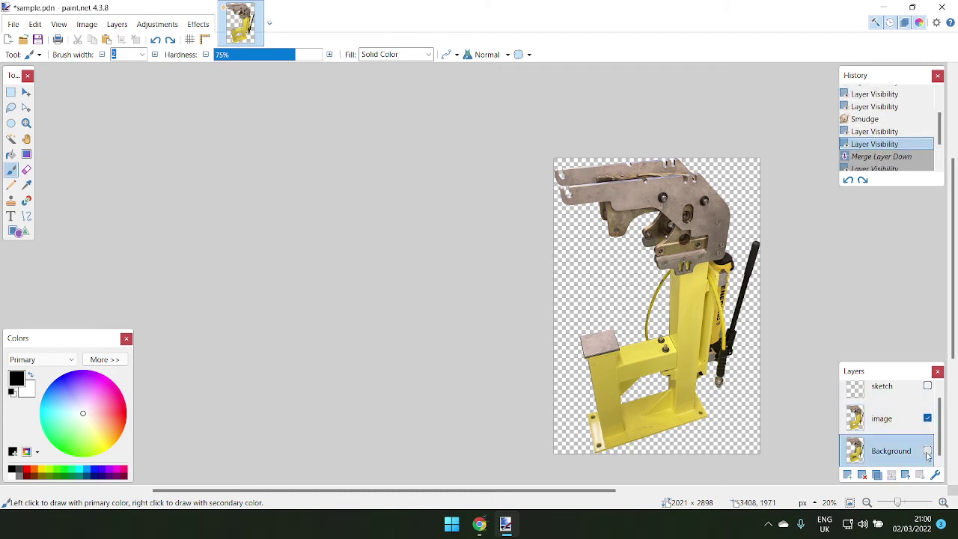
{"action": "left_click", "coordinate": [928, 451]}
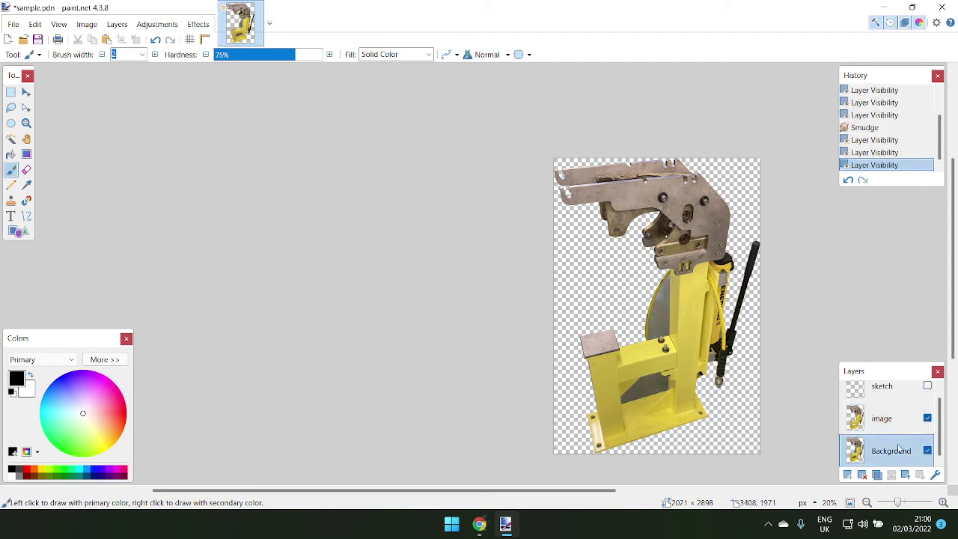
{"action": "left_click", "coordinate": [928, 451]}
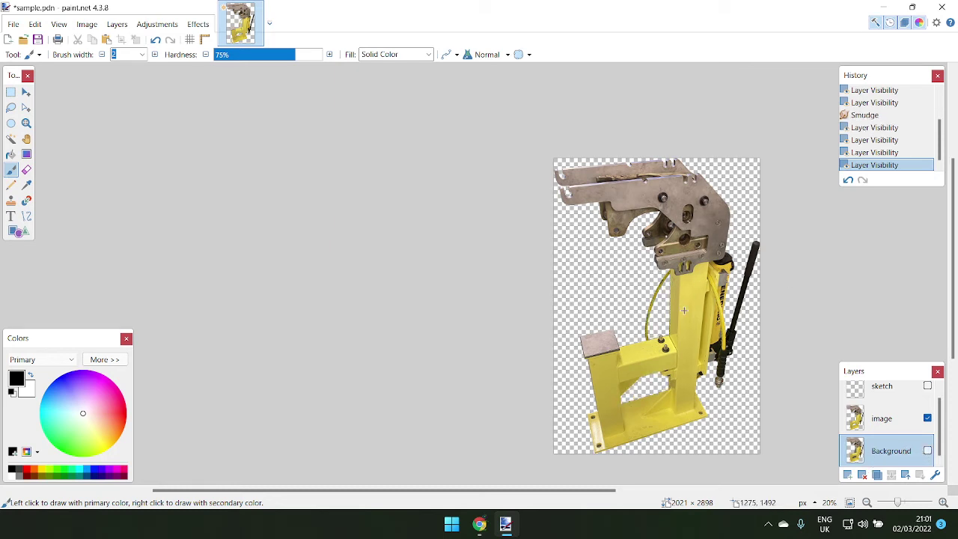
- Save sample.pdn and close the program, saving the image again on exit
{"action": "left_click", "coordinate": [14, 24]}
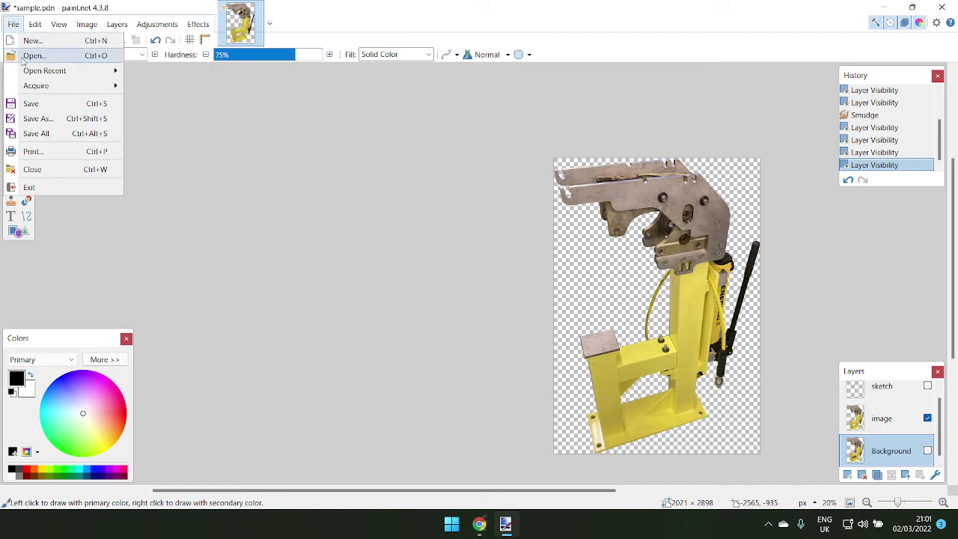
{"action": "left_click", "coordinate": [47, 105]}
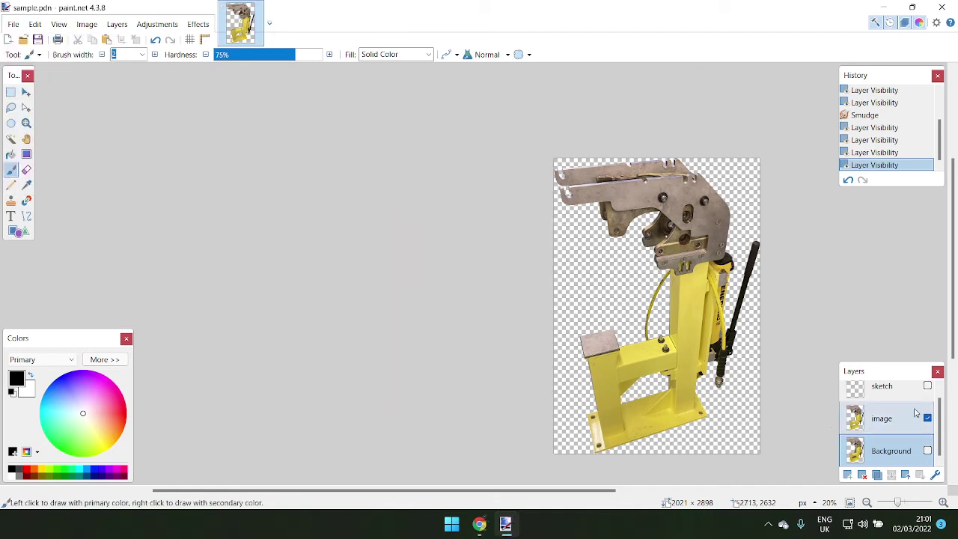
{"action": "left_click", "coordinate": [942, 6]}
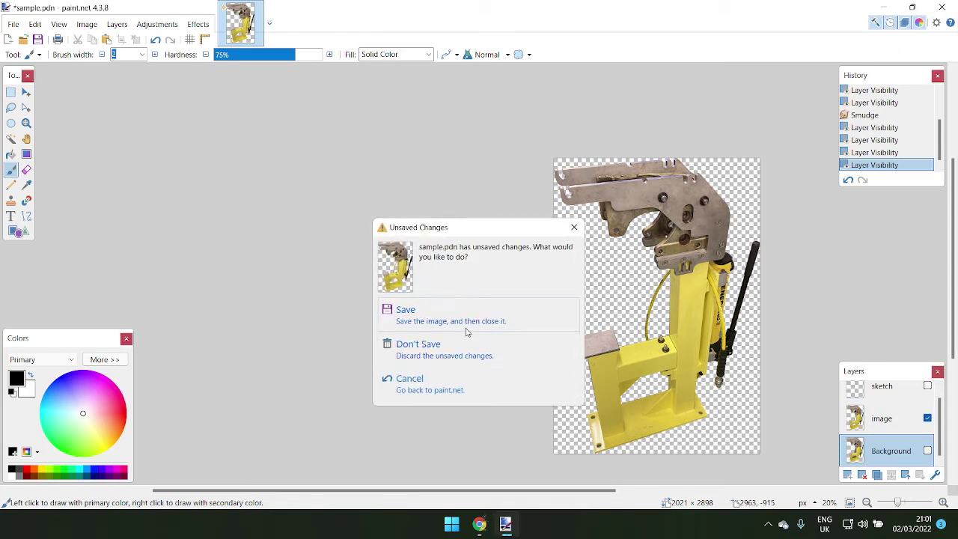
{"action": "left_click", "coordinate": [467, 331]}
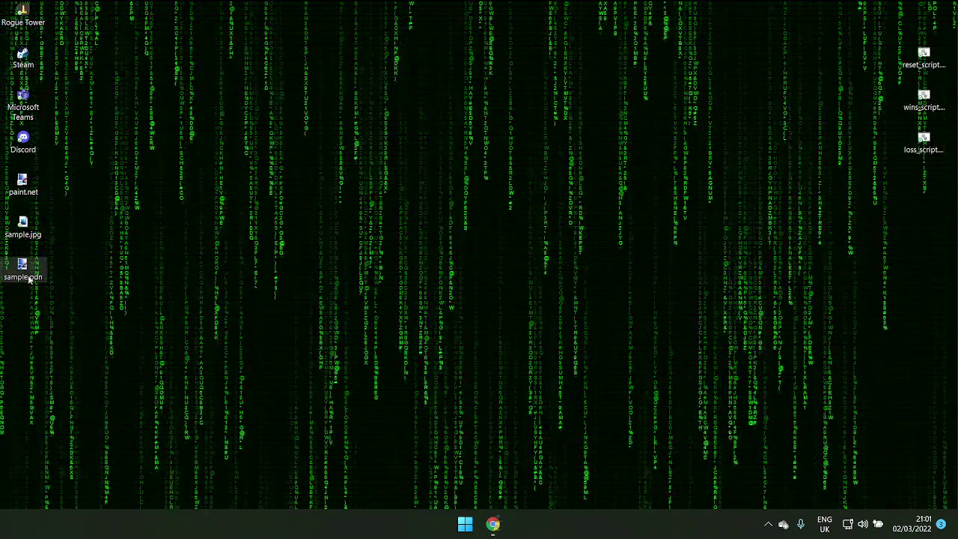
- Reopen sample.pdn from the desktop and make the sketch layer visible
{"action": "key", "text": "Return"}
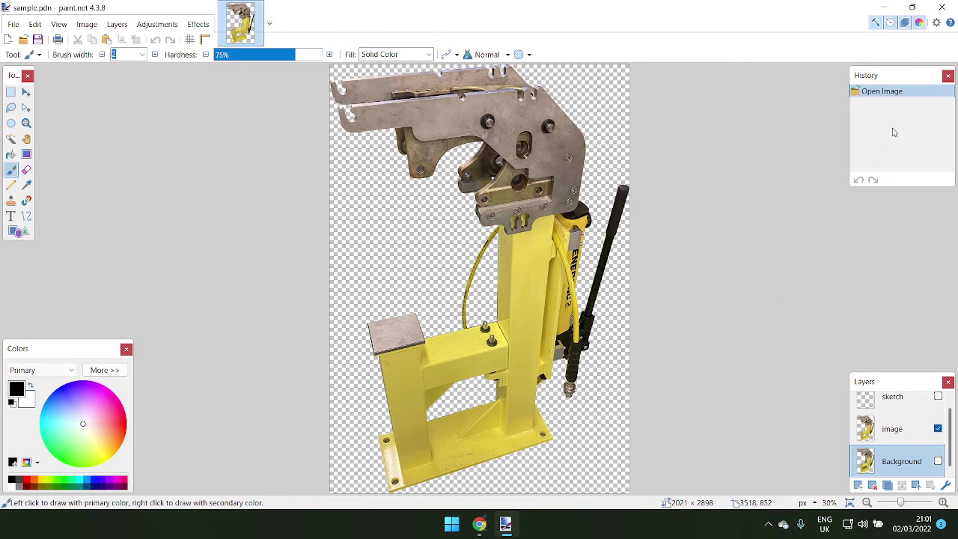
{"action": "left_click", "coordinate": [891, 433]}
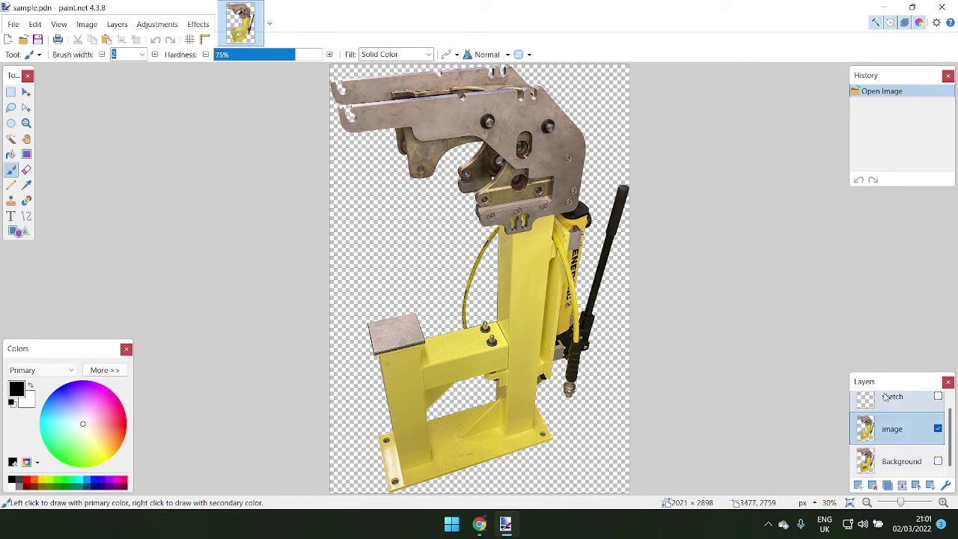
{"action": "left_click", "coordinate": [889, 397]}
{"action": "left_click", "coordinate": [938, 408]}
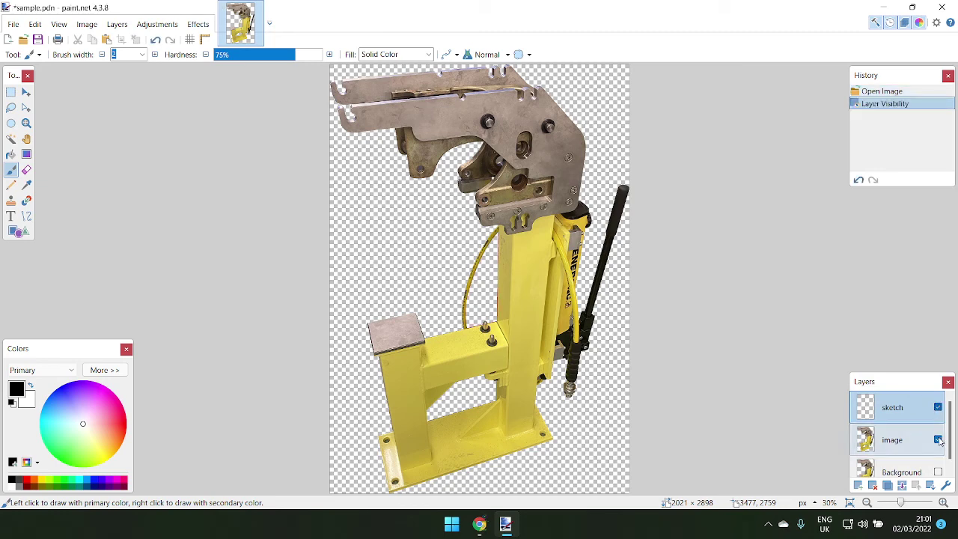
- Switch the image layer's visibility off and on, make it the active layer, and hide the sketch layer
{"action": "left_click", "coordinate": [938, 439]}
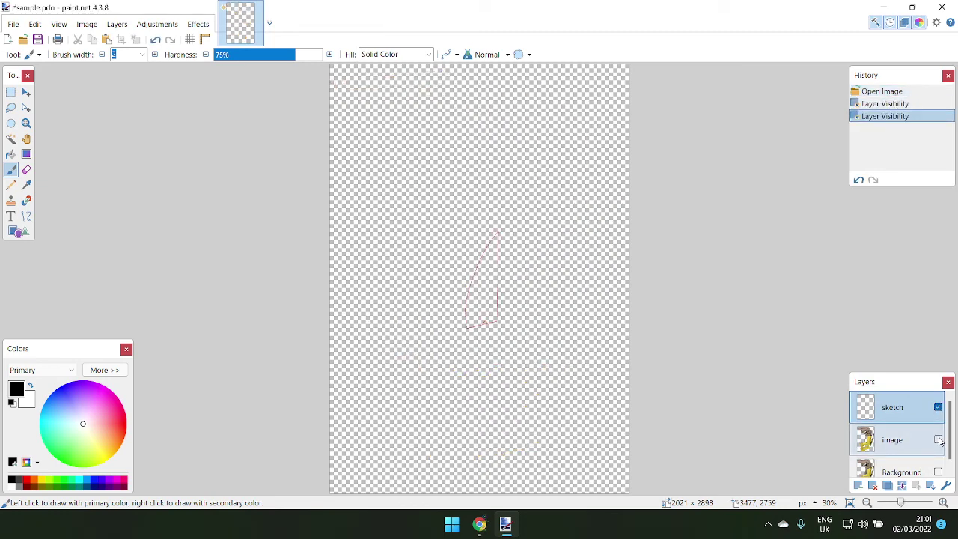
{"action": "left_click", "coordinate": [939, 439]}
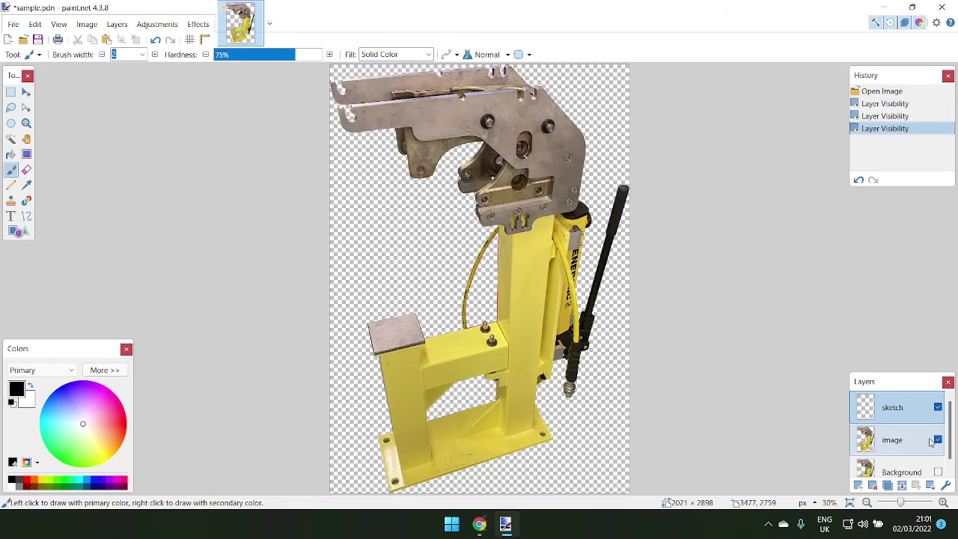
{"action": "left_click", "coordinate": [899, 443]}
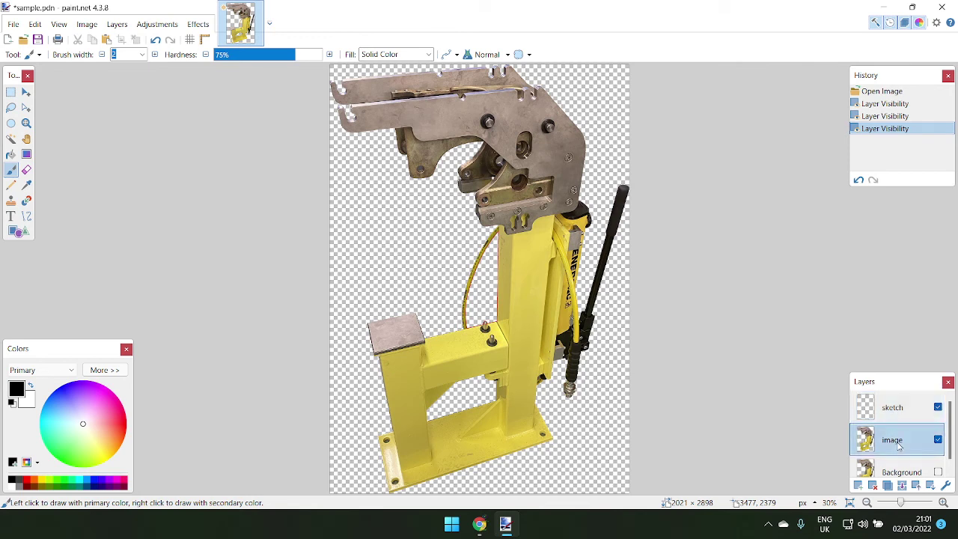
{"action": "left_click", "coordinate": [938, 407]}
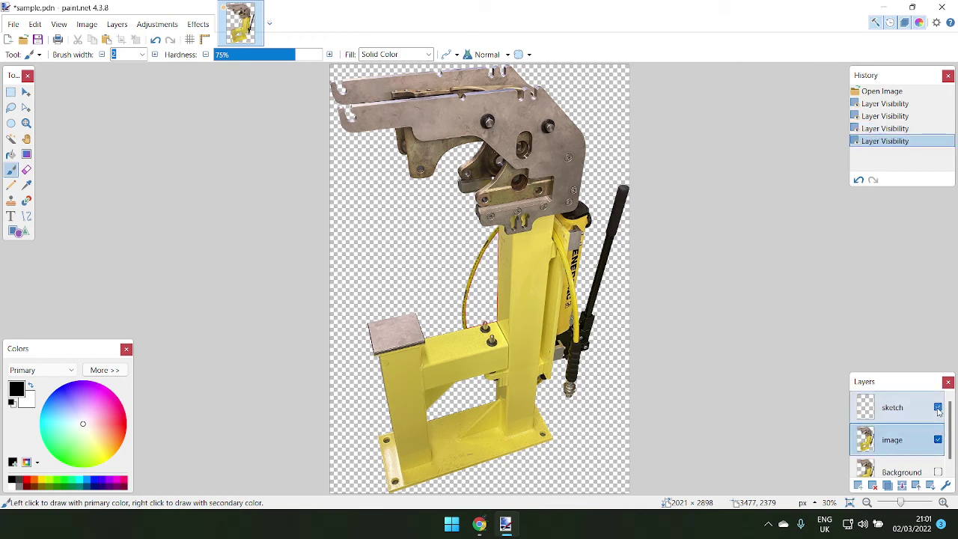
- Switch the visibility of the Background and image layers on and off to compare them, leaving only the image layer shown
{"action": "scroll", "coordinate": [924, 412], "scroll_direction": "down", "scroll_amount": 1}
{"action": "left_click", "coordinate": [939, 461]}
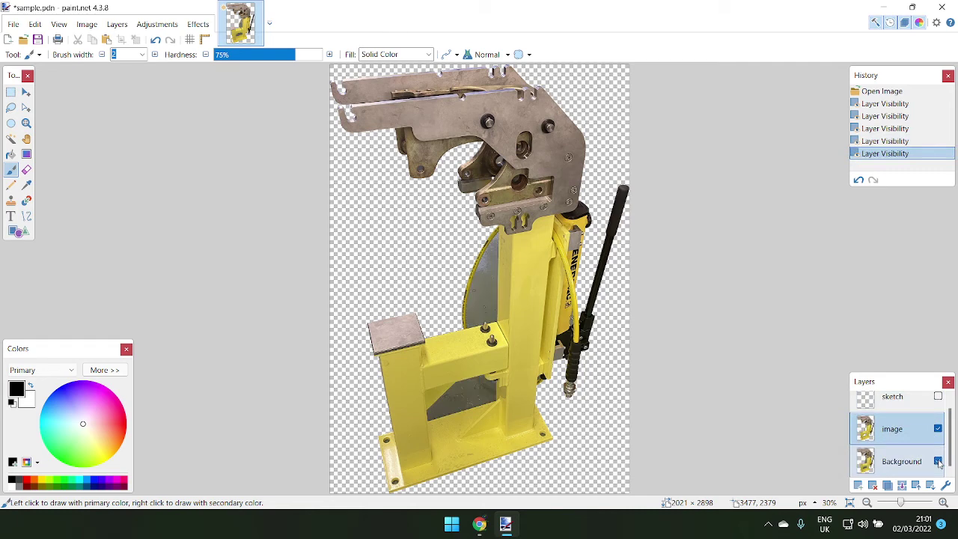
{"action": "left_click", "coordinate": [939, 461]}
{"action": "left_click", "coordinate": [939, 428]}
{"action": "left_click", "coordinate": [938, 462]}
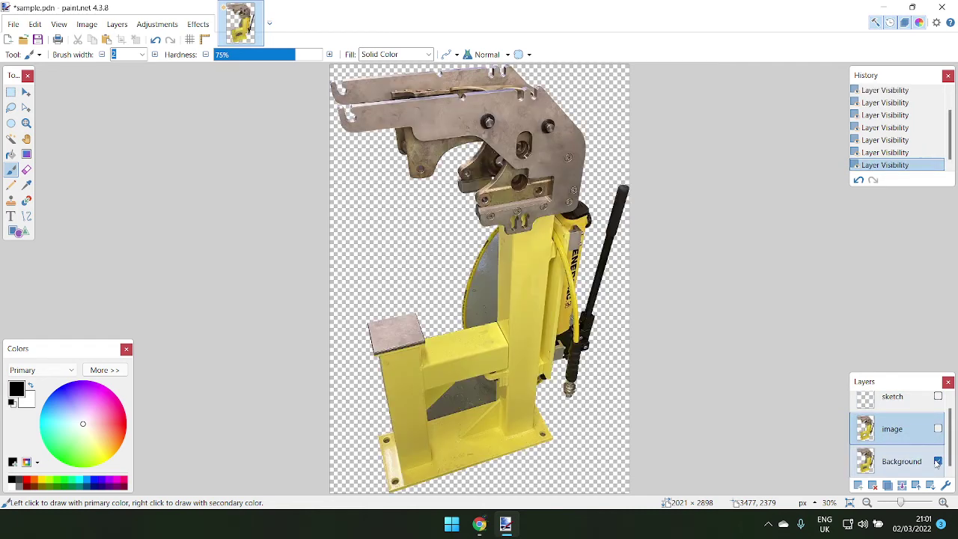
{"action": "left_click", "coordinate": [938, 462]}
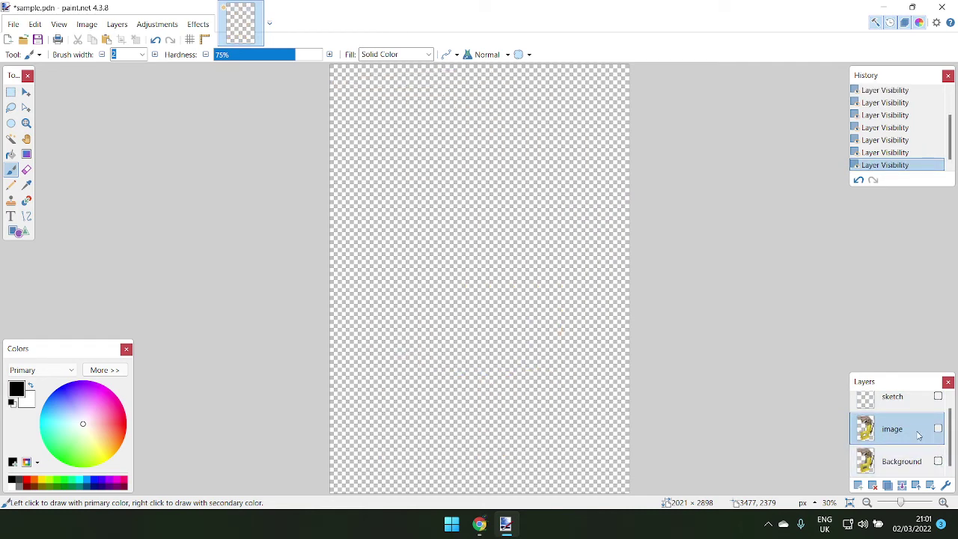
{"action": "left_click", "coordinate": [938, 429]}
- Set the primary colour to red and activate the Paint Bucket tool for the image layer
{"action": "scroll", "coordinate": [730, 415], "scroll_direction": "down", "scroll_amount": 1}
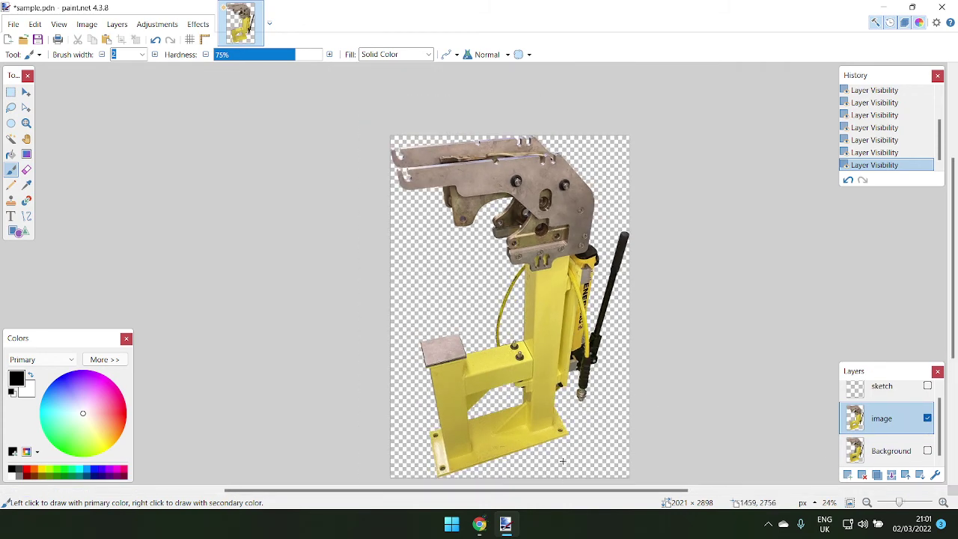
{"action": "scroll", "coordinate": [537, 477], "scroll_direction": "up", "scroll_amount": 2}
{"action": "scroll", "coordinate": [570, 427], "scroll_direction": "down", "scroll_amount": 2}
{"action": "scroll", "coordinate": [537, 349], "scroll_direction": "up", "scroll_amount": 3}
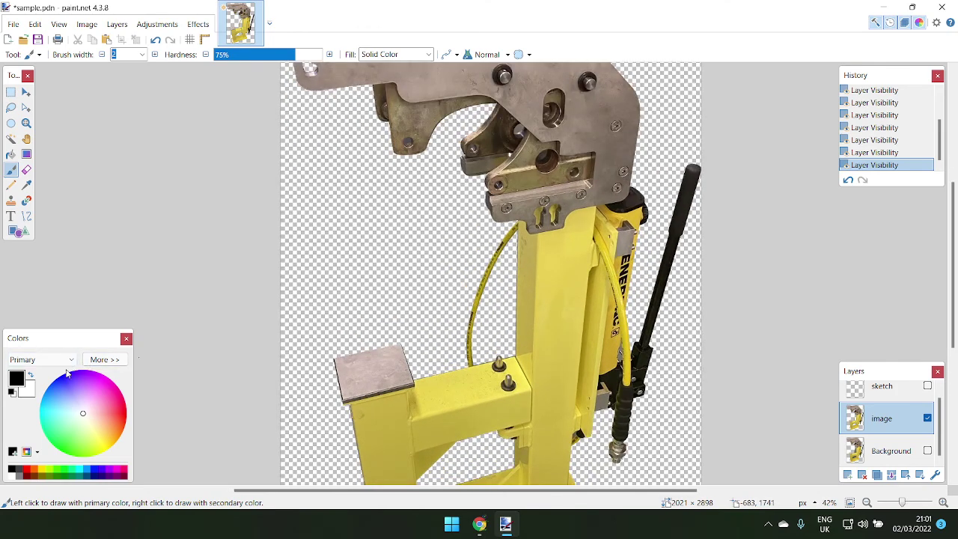
{"action": "left_click", "coordinate": [34, 468]}
{"action": "left_click", "coordinate": [10, 153]}
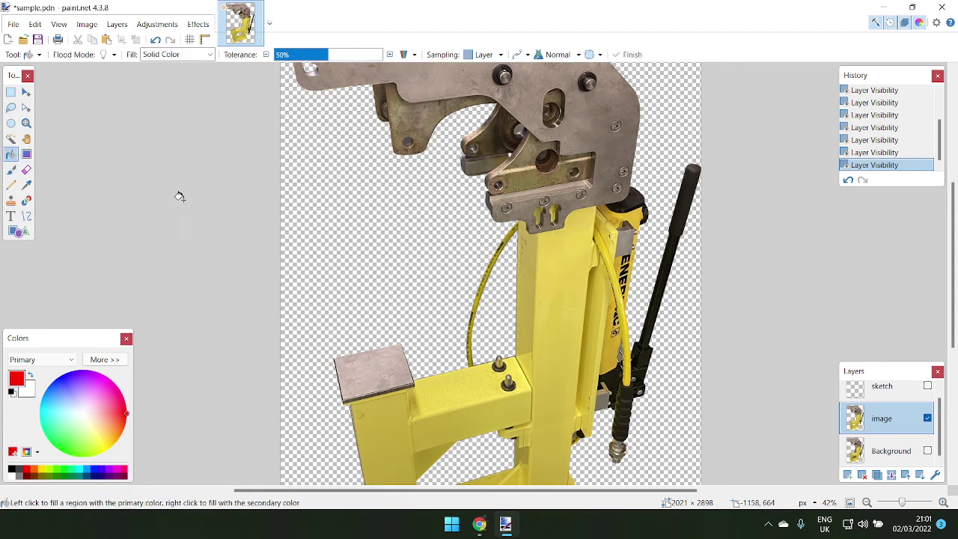
- Fill the separate transparent regions around the stand one by one with red
{"action": "left_click", "coordinate": [311, 233]}
{"action": "left_click", "coordinate": [492, 326]}
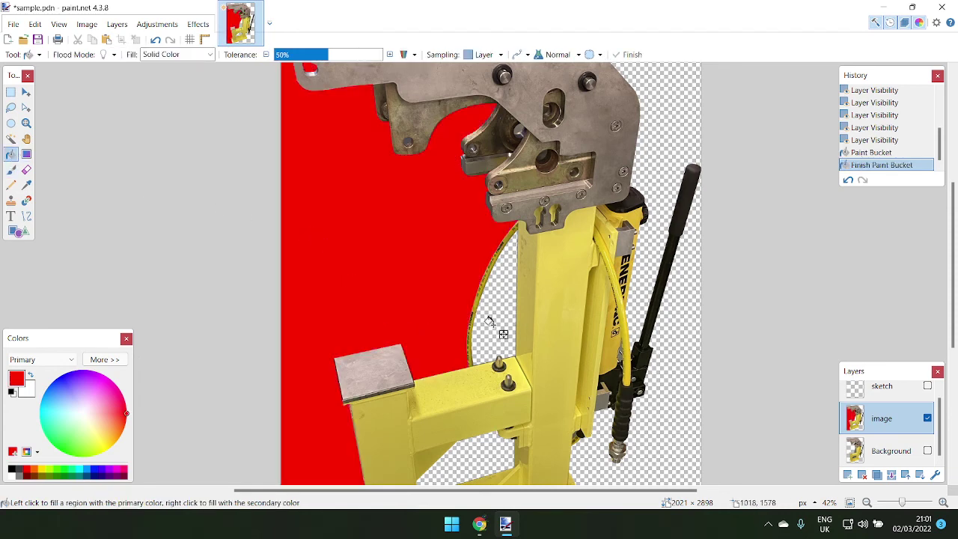
{"action": "left_click", "coordinate": [675, 428]}
{"action": "scroll", "coordinate": [676, 428], "scroll_direction": "down", "scroll_amount": 2}
{"action": "left_click", "coordinate": [644, 172]}
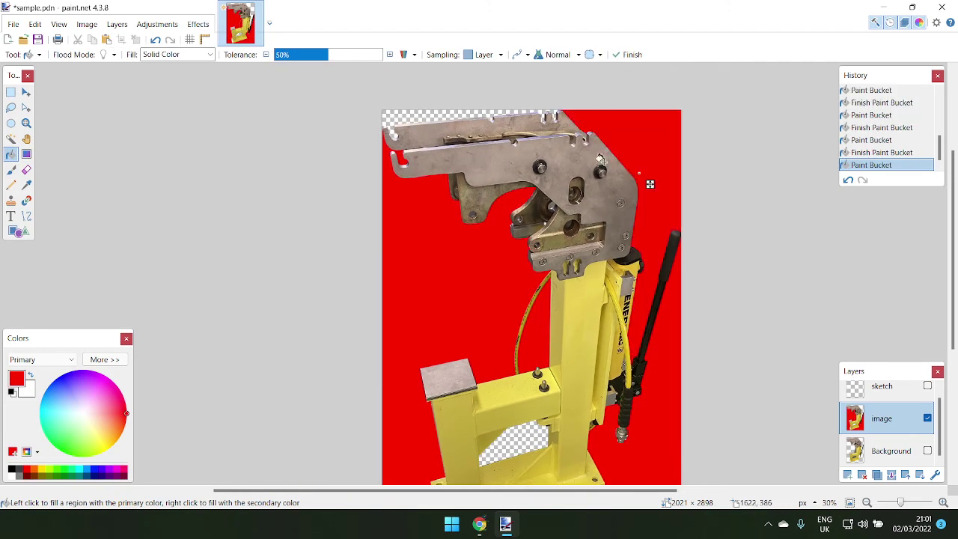
{"action": "left_click", "coordinate": [426, 120]}
{"action": "scroll", "coordinate": [552, 411], "scroll_direction": "down", "scroll_amount": 3}
- Undo all the red fills on the image layer
{"action": "key", "text": "ctrl+z"}
{"action": "key", "text": "ctrl+z"}
{"action": "key", "text": "ctrl+z"}
{"action": "key", "text": "ctrl+z"}
{"action": "key", "text": "ctrl+z"}
{"action": "key", "text": "ctrl+z"}
{"action": "key", "text": "ctrl+z"}
{"action": "key", "text": "ctrl+z"}
{"action": "key", "text": "ctrl+z"}
{"action": "key", "text": "ctrl+z"}
{"action": "key", "text": "ctrl+z"}
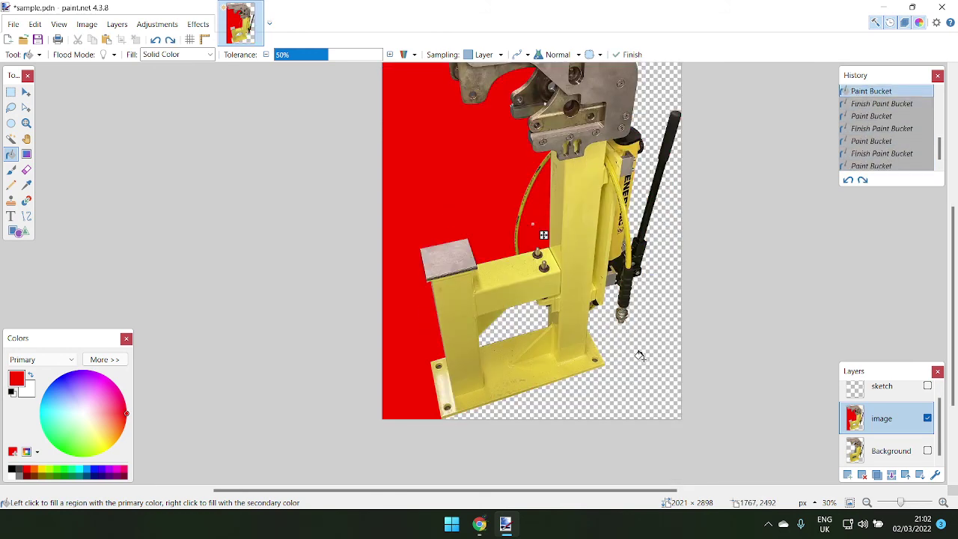
- Set the Paint Bucket's flood mode to global and fill every transparent area of the image layer with red
{"action": "left_click", "coordinate": [178, 55]}
{"action": "left_click", "coordinate": [177, 55]}
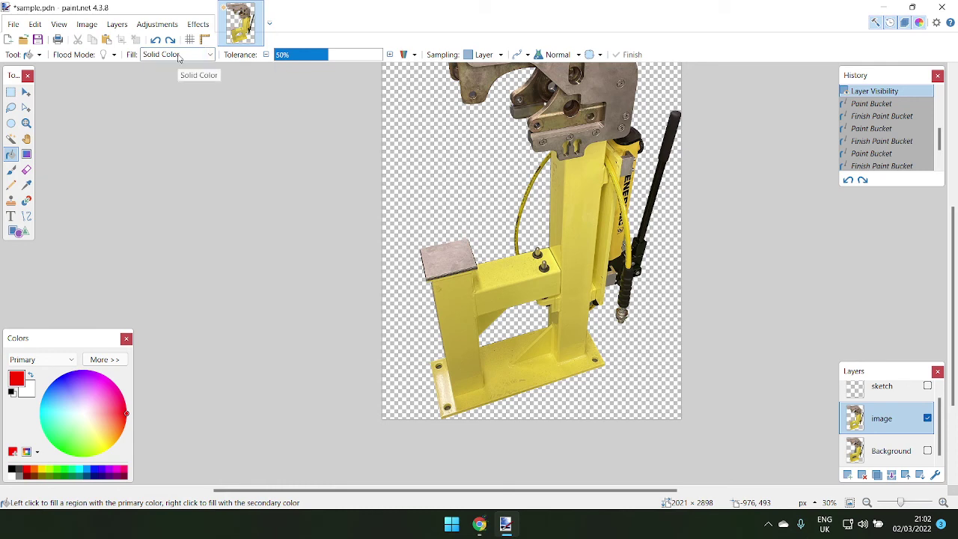
{"action": "left_click", "coordinate": [105, 60]}
{"action": "left_click", "coordinate": [154, 141]}
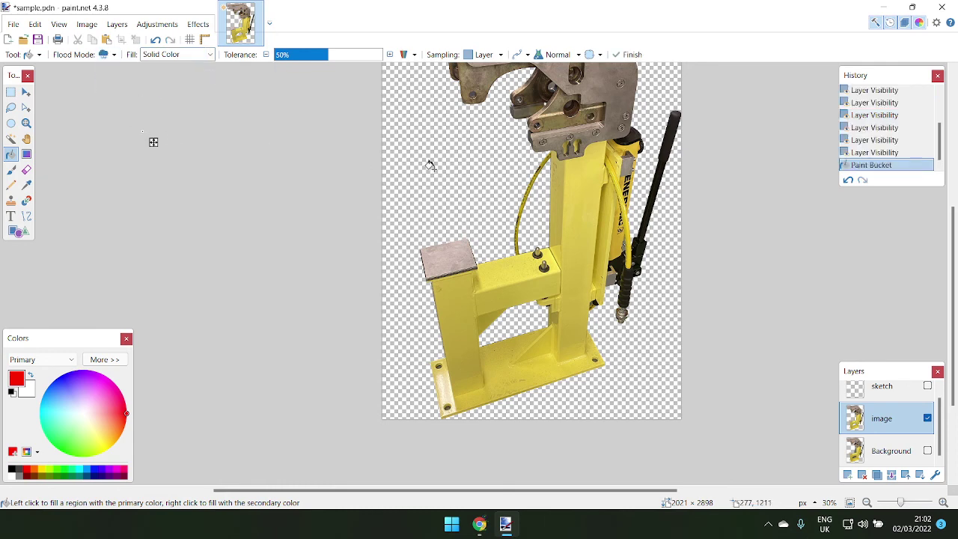
{"action": "left_click", "coordinate": [438, 167]}
{"action": "scroll", "coordinate": [445, 289], "scroll_direction": "up", "scroll_amount": 3}
{"action": "scroll", "coordinate": [435, 352], "scroll_direction": "down", "scroll_amount": 3}
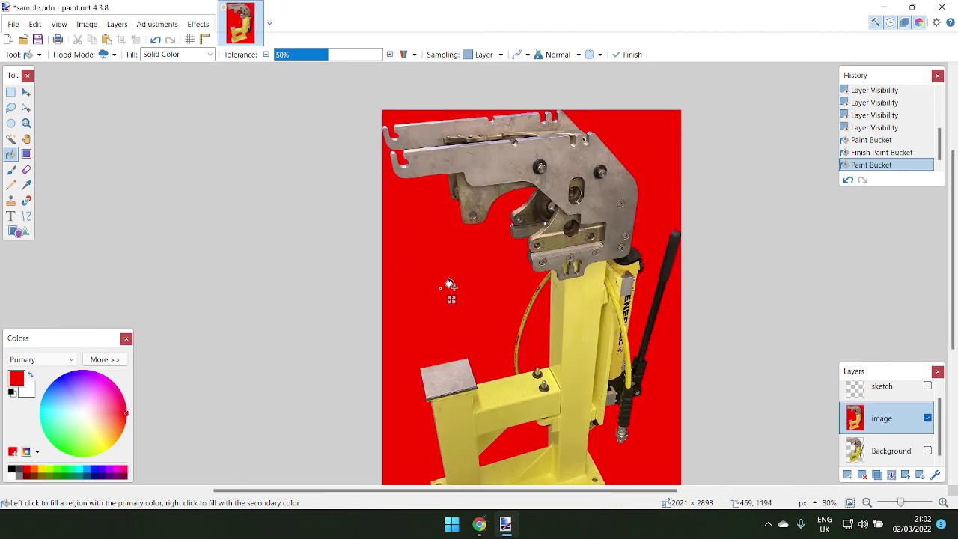
- Undo the global red fill and apply it again to the transparent background
{"action": "key", "text": "ctrl+z"}
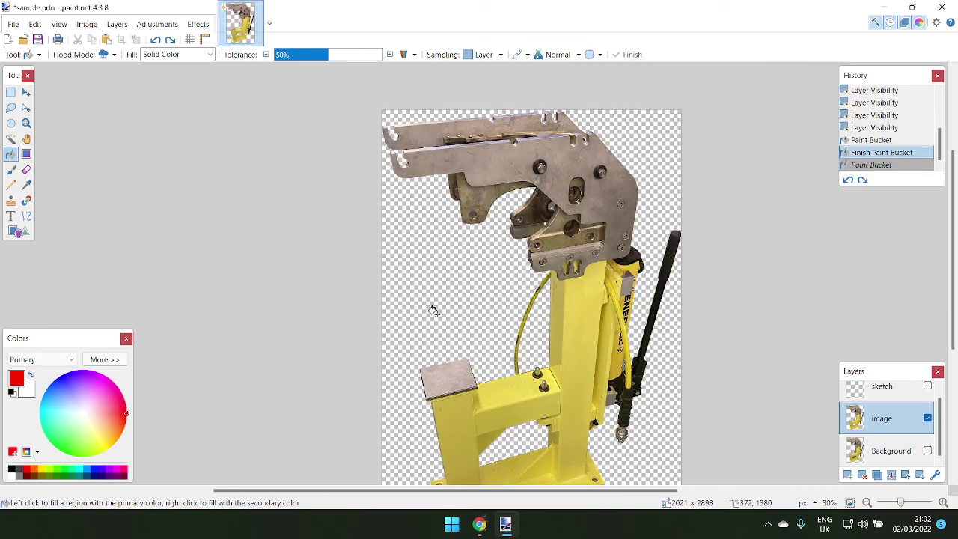
{"action": "left_click", "coordinate": [435, 313]}
{"action": "scroll", "coordinate": [450, 314], "scroll_direction": "down", "scroll_amount": 3}
{"action": "scroll", "coordinate": [453, 313], "scroll_direction": "up", "scroll_amount": 3}
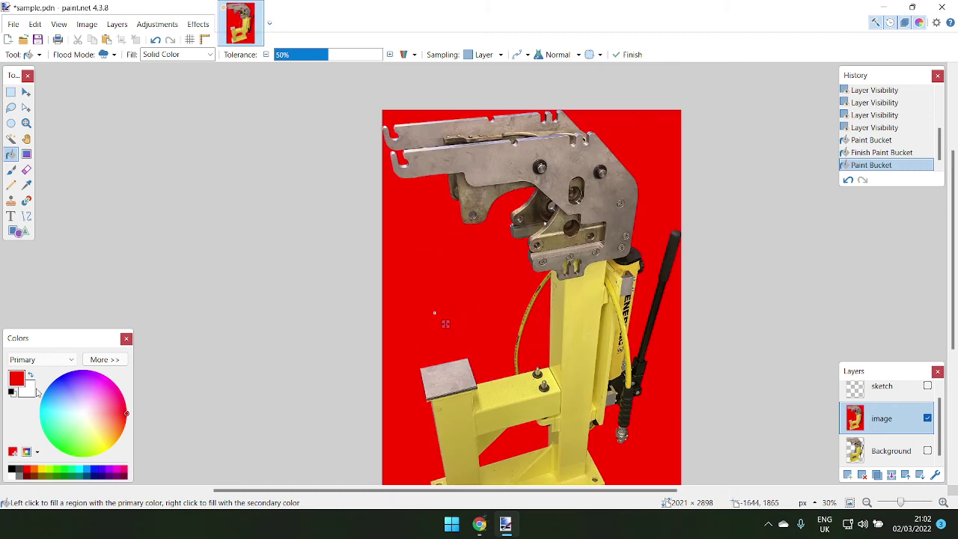
- Recolour the red background with the white secondary colour and check the whole image
{"action": "right_click", "coordinate": [459, 297]}
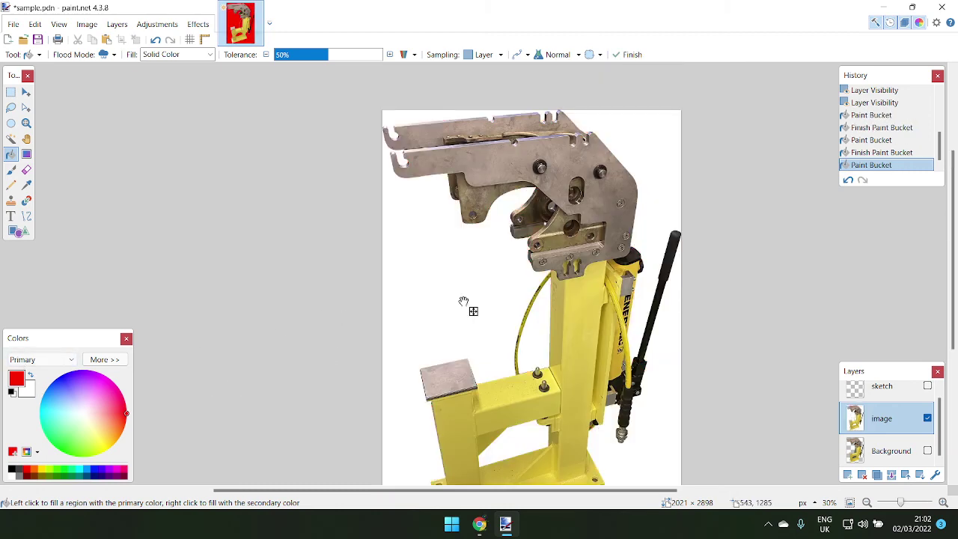
{"action": "scroll", "coordinate": [456, 272], "scroll_direction": "down", "scroll_amount": 2}
{"action": "scroll", "coordinate": [457, 277], "scroll_direction": "down", "scroll_amount": 1}
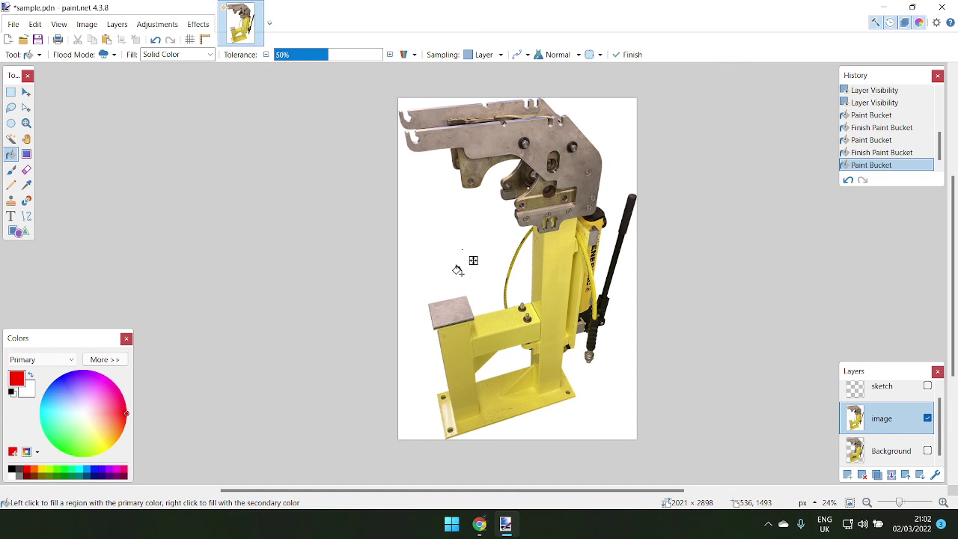
- Undo the white and red fills and fill the image layer's transparent background with the white secondary colour
{"action": "key", "text": "ctrl+z"}
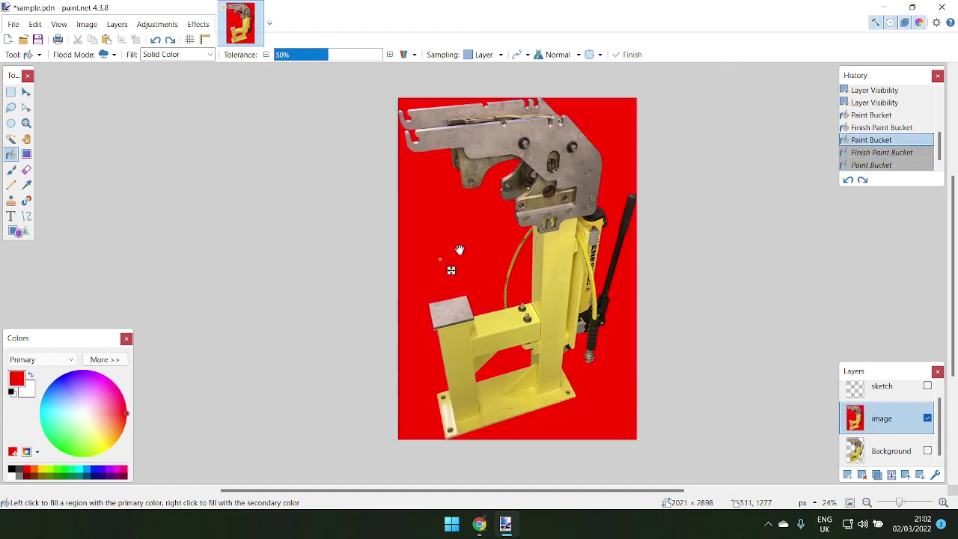
{"action": "key", "text": "ctrl+z"}
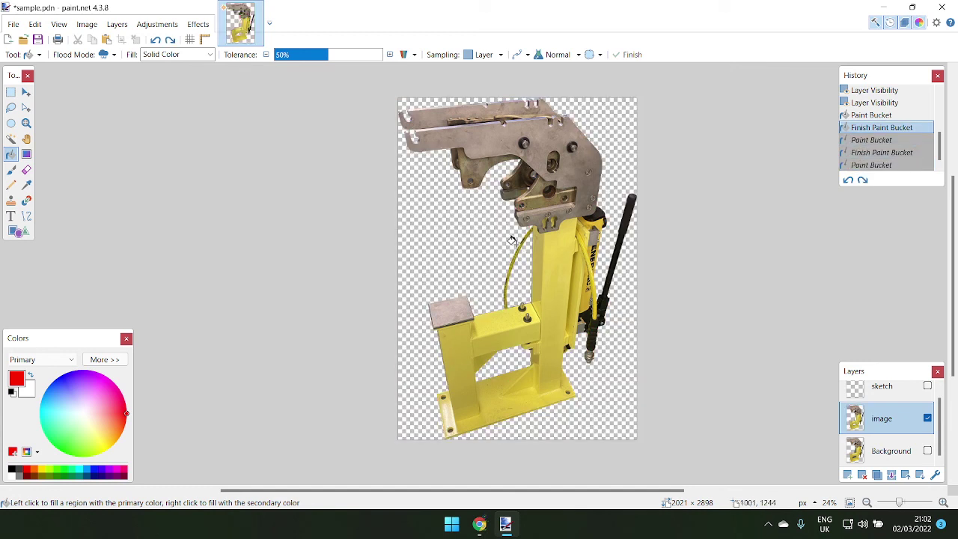
{"action": "right_click", "coordinate": [464, 238]}
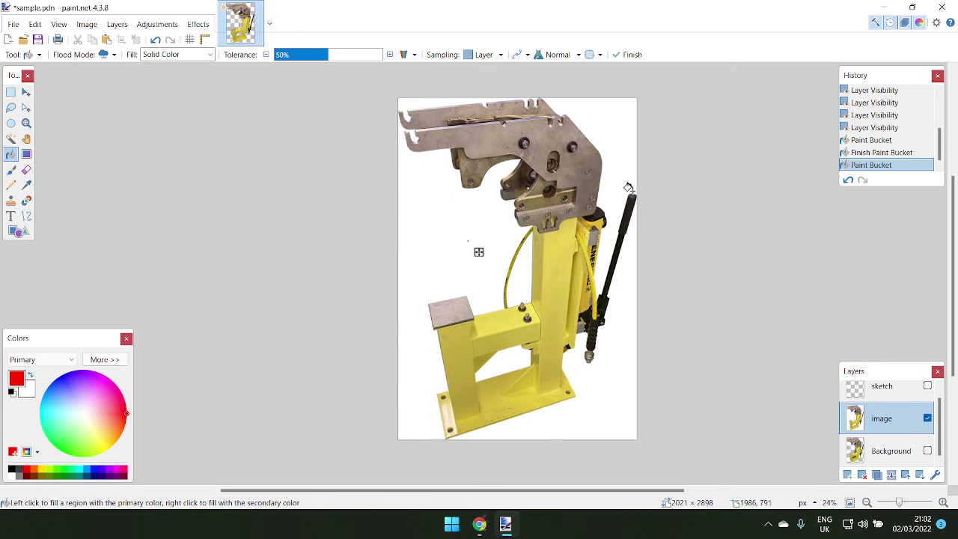
{"action": "left_click", "coordinate": [719, 311]}
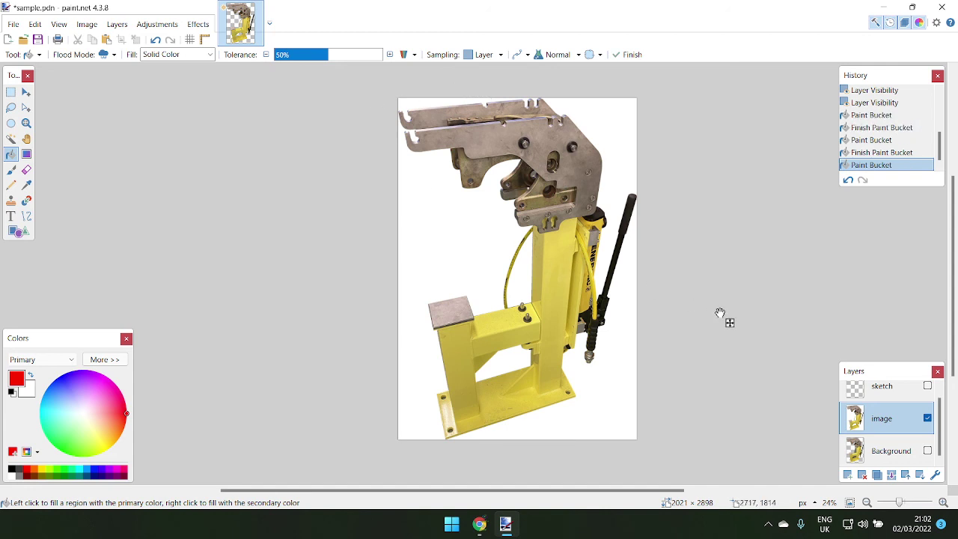